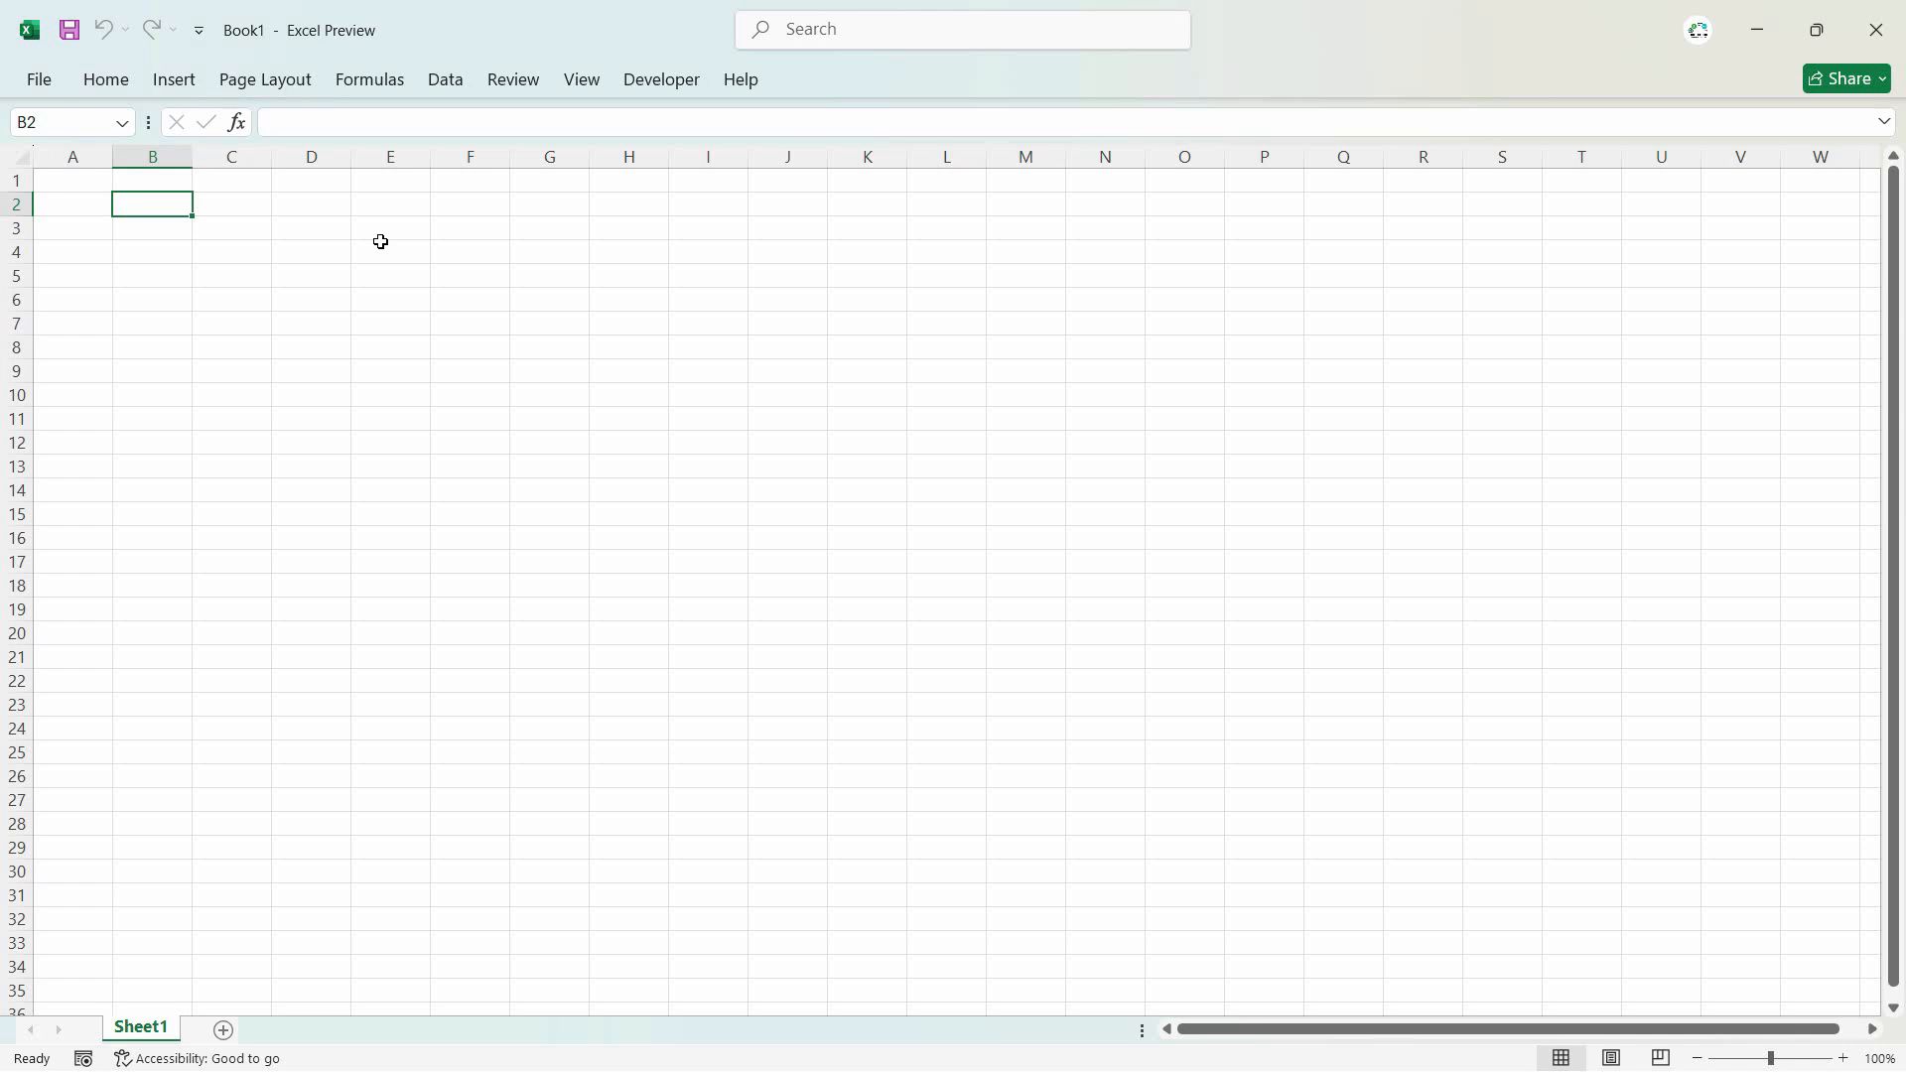
left_click(392, 214)
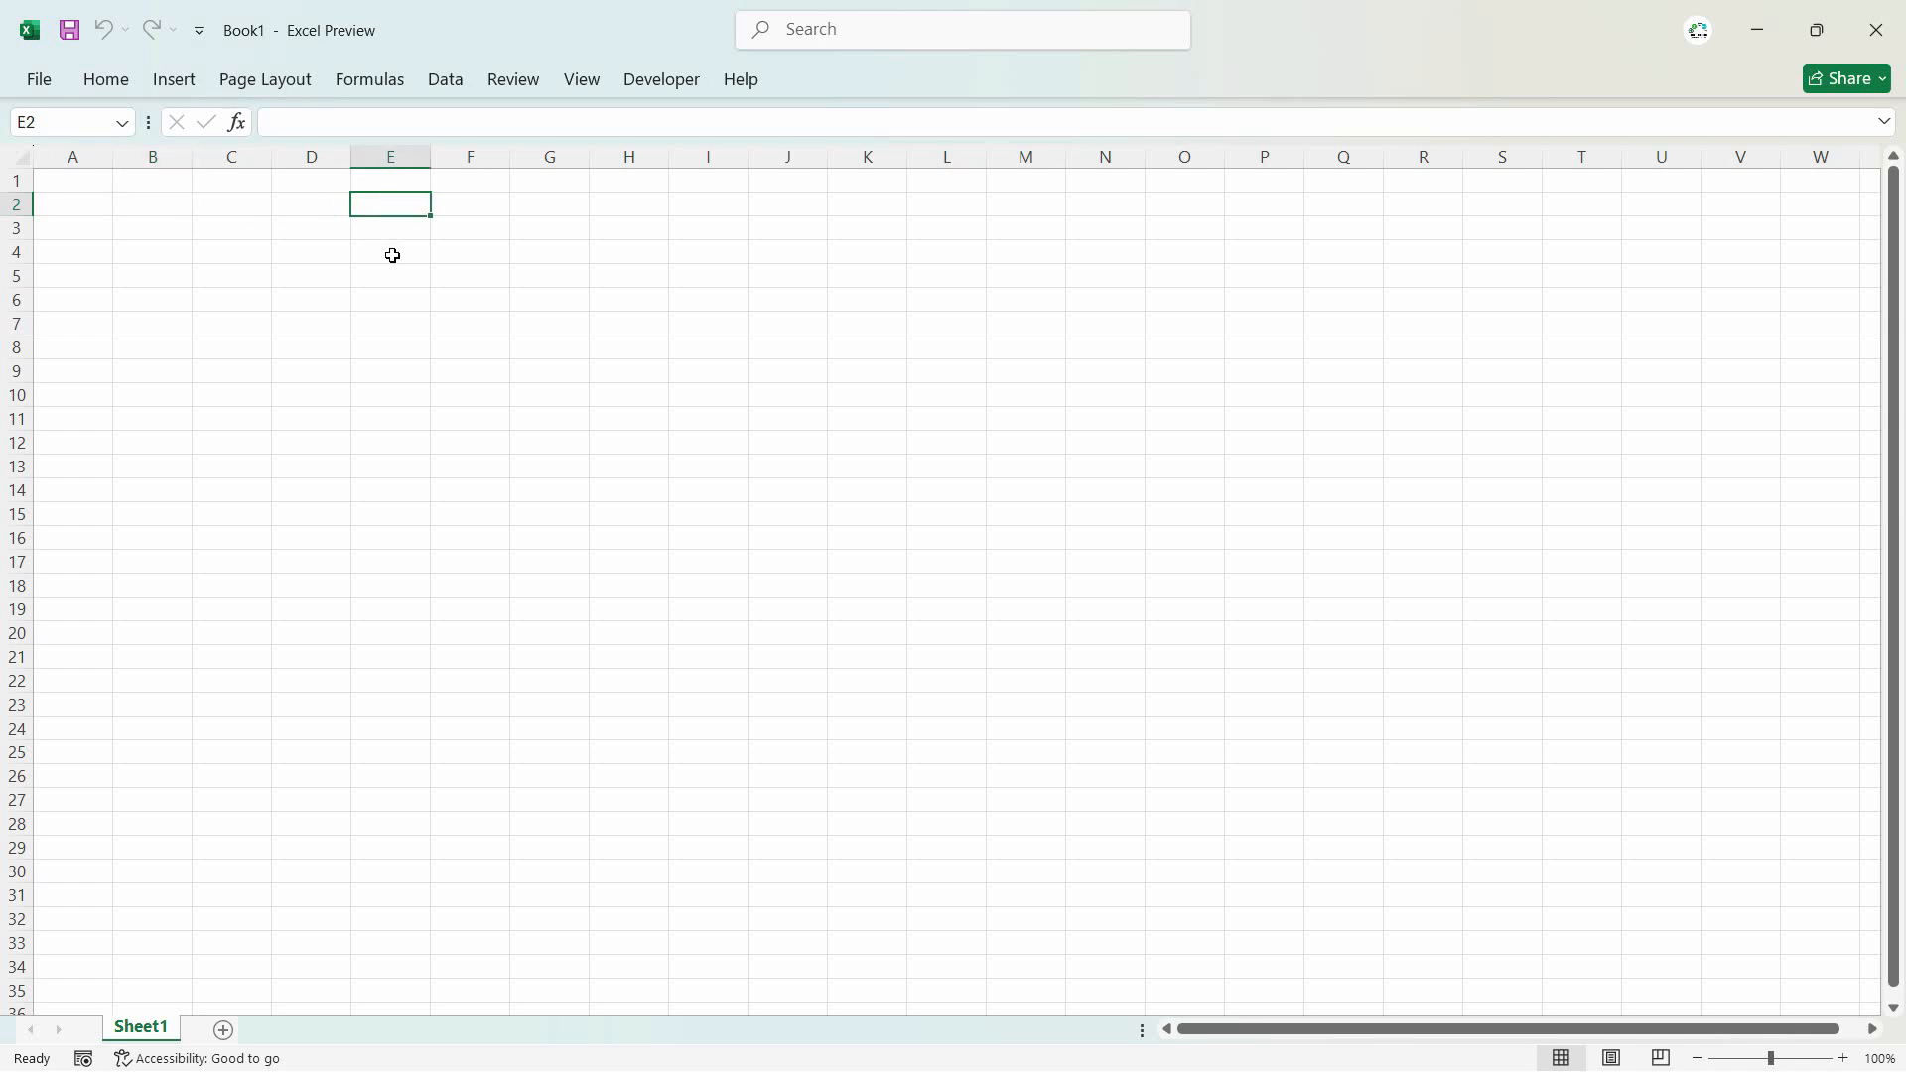
left_click(152, 230)
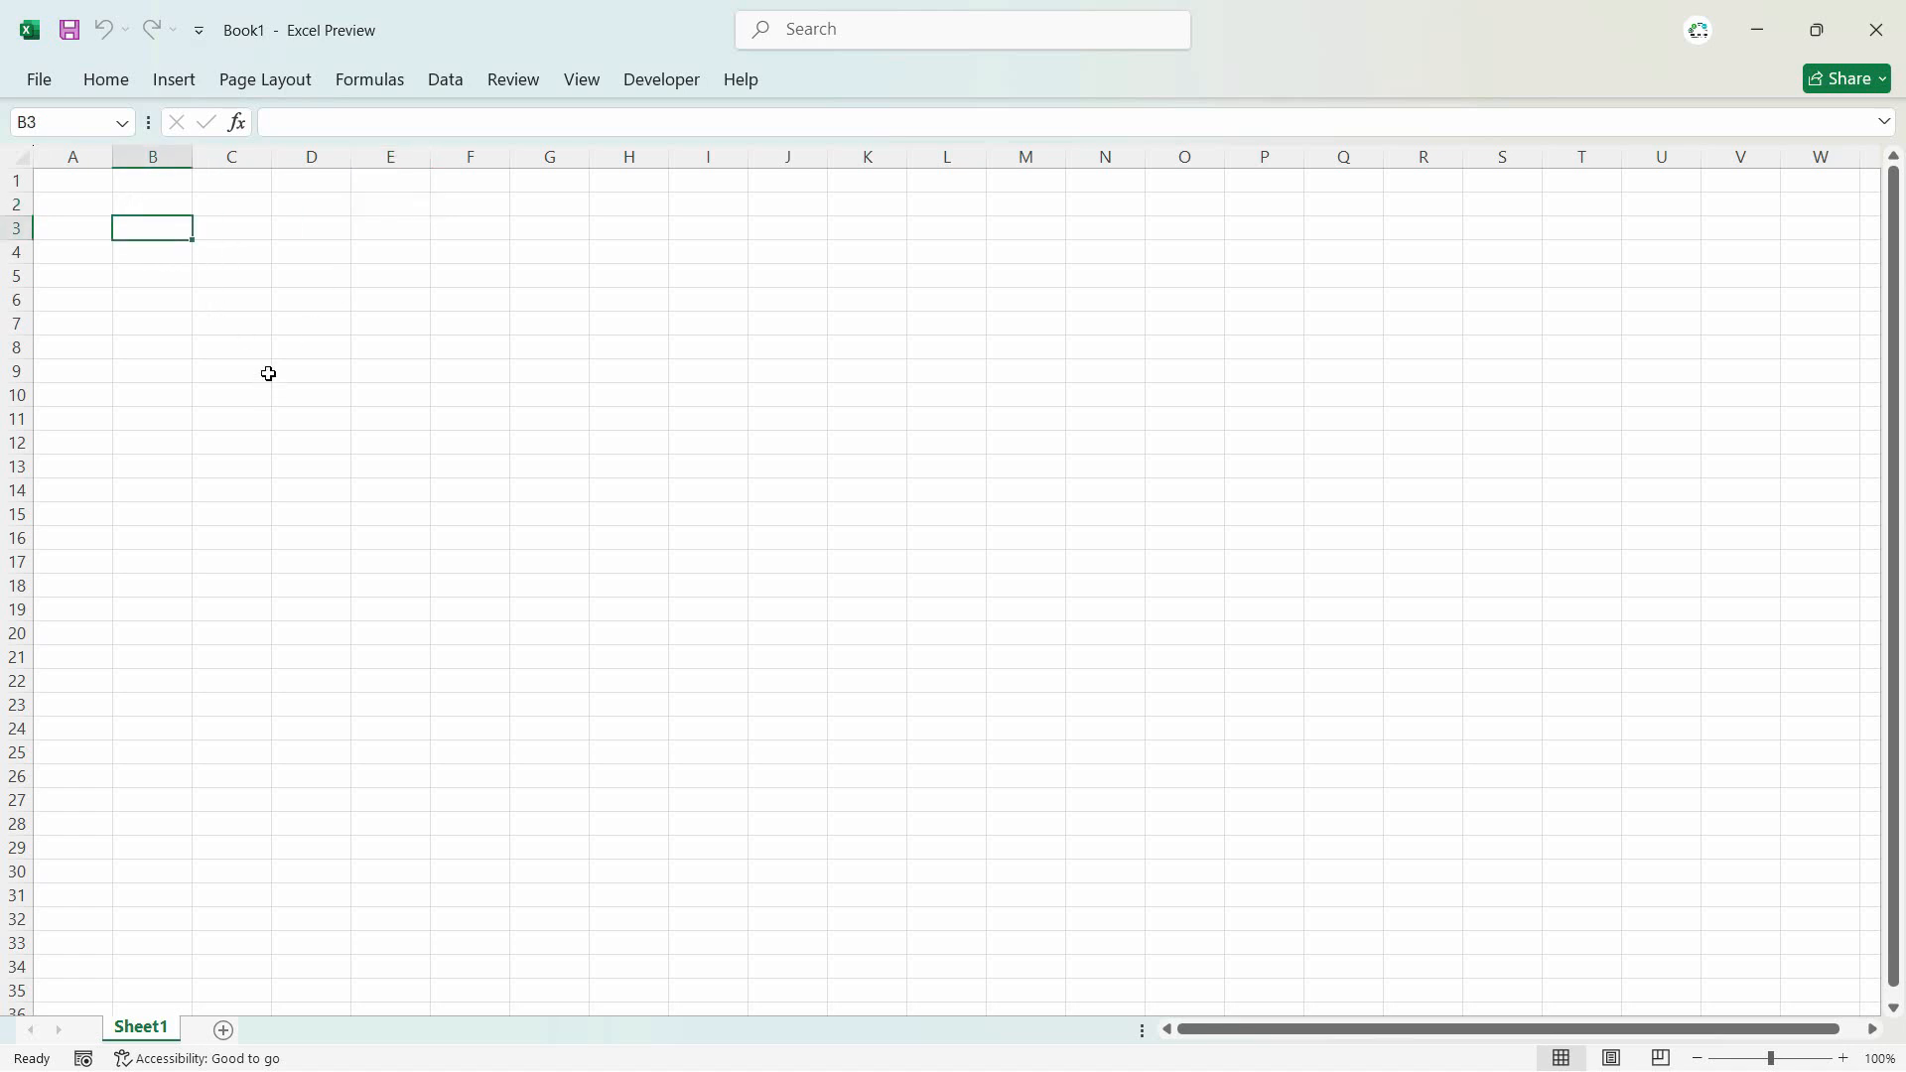
Step: Search the Office Add-ins store for "chatgpt" and look through the listed add-ins
left_click(106, 79)
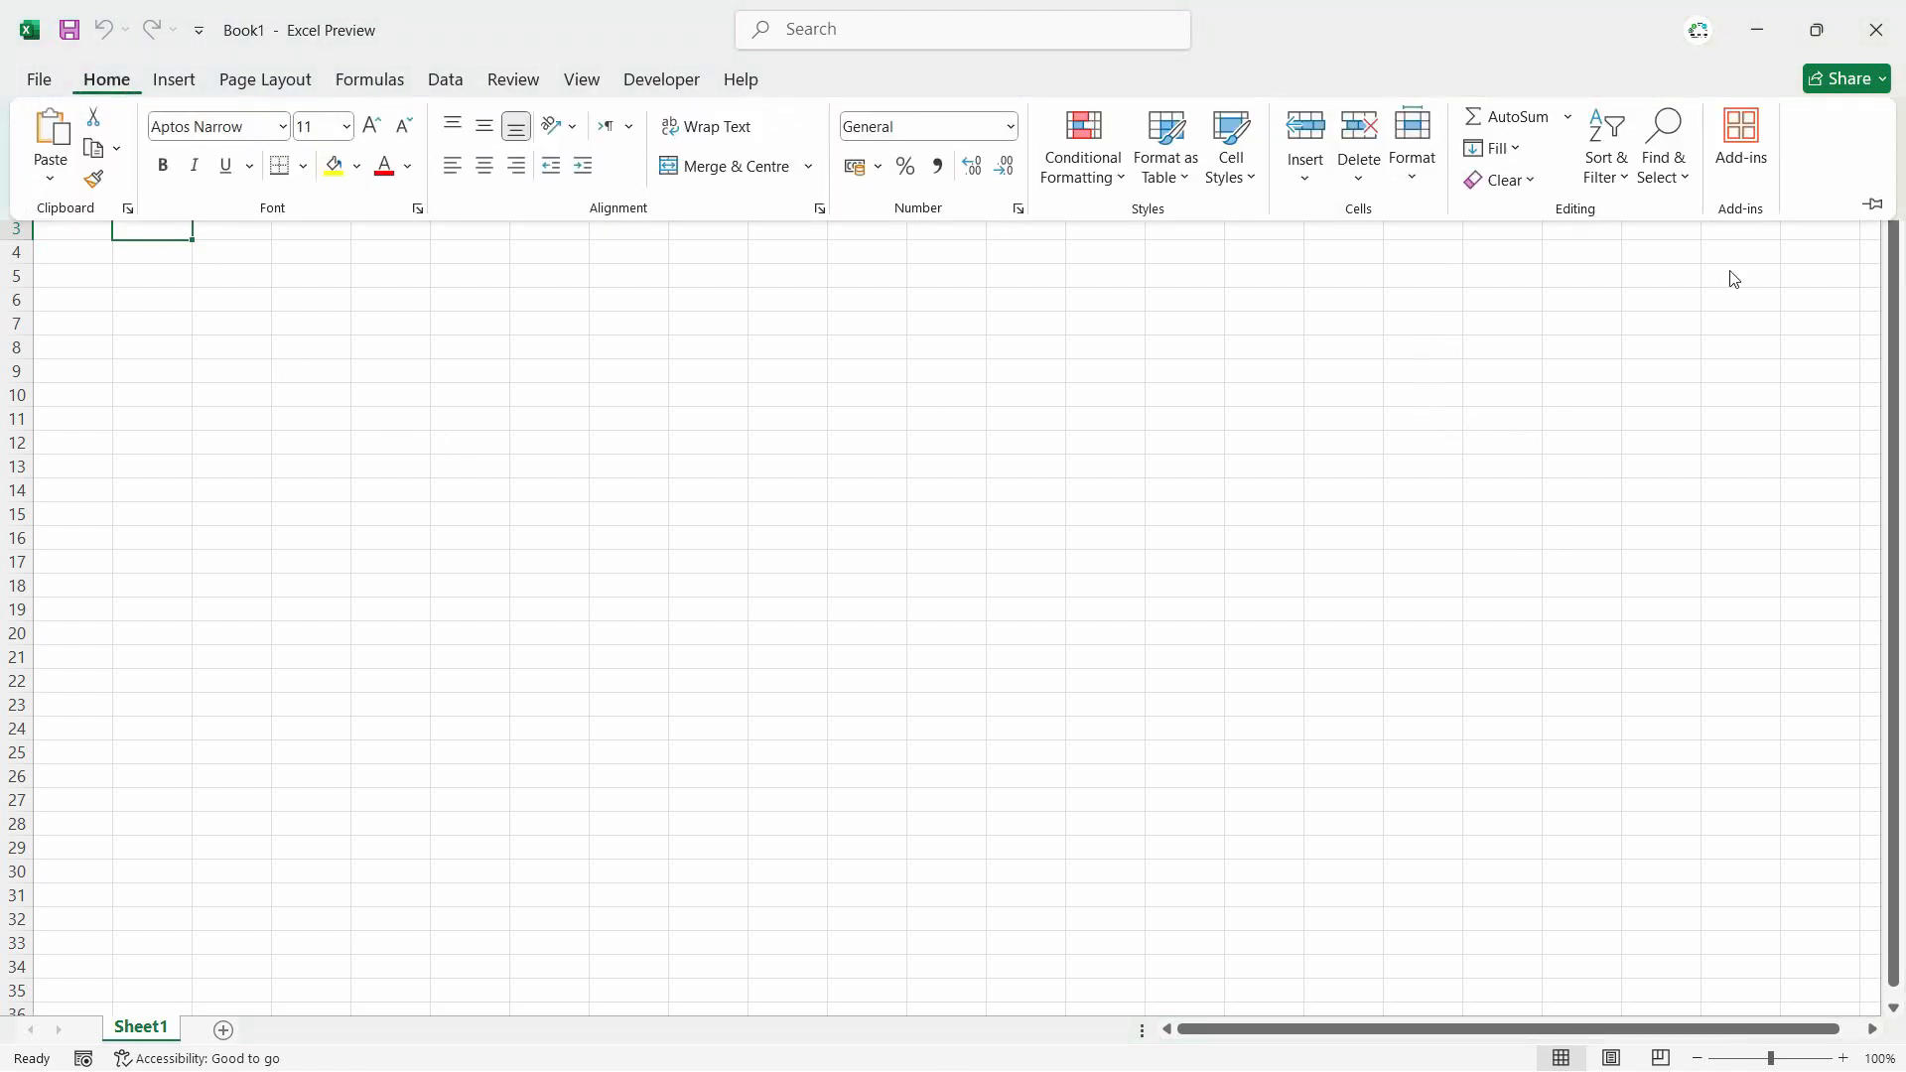
left_click(1749, 143)
left_click(1803, 744)
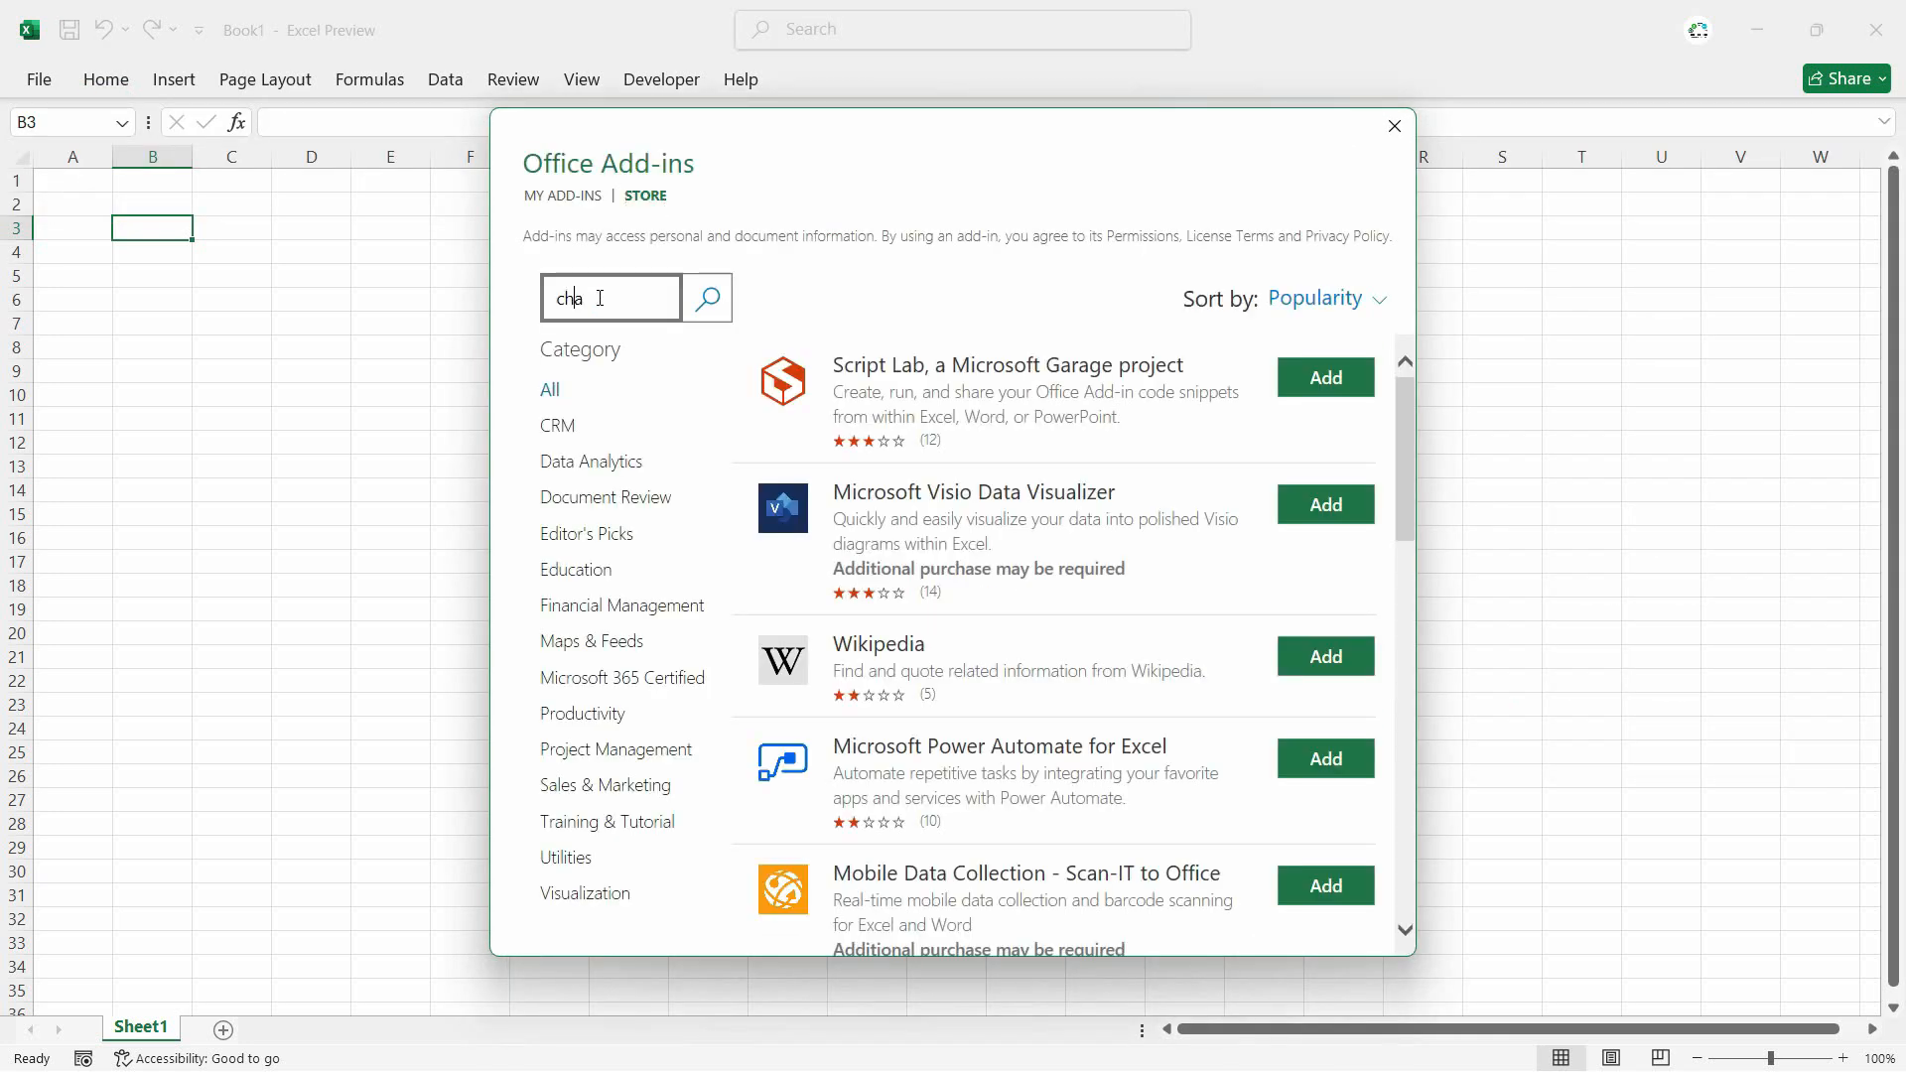
type("chatgpt")
left_click(707, 298)
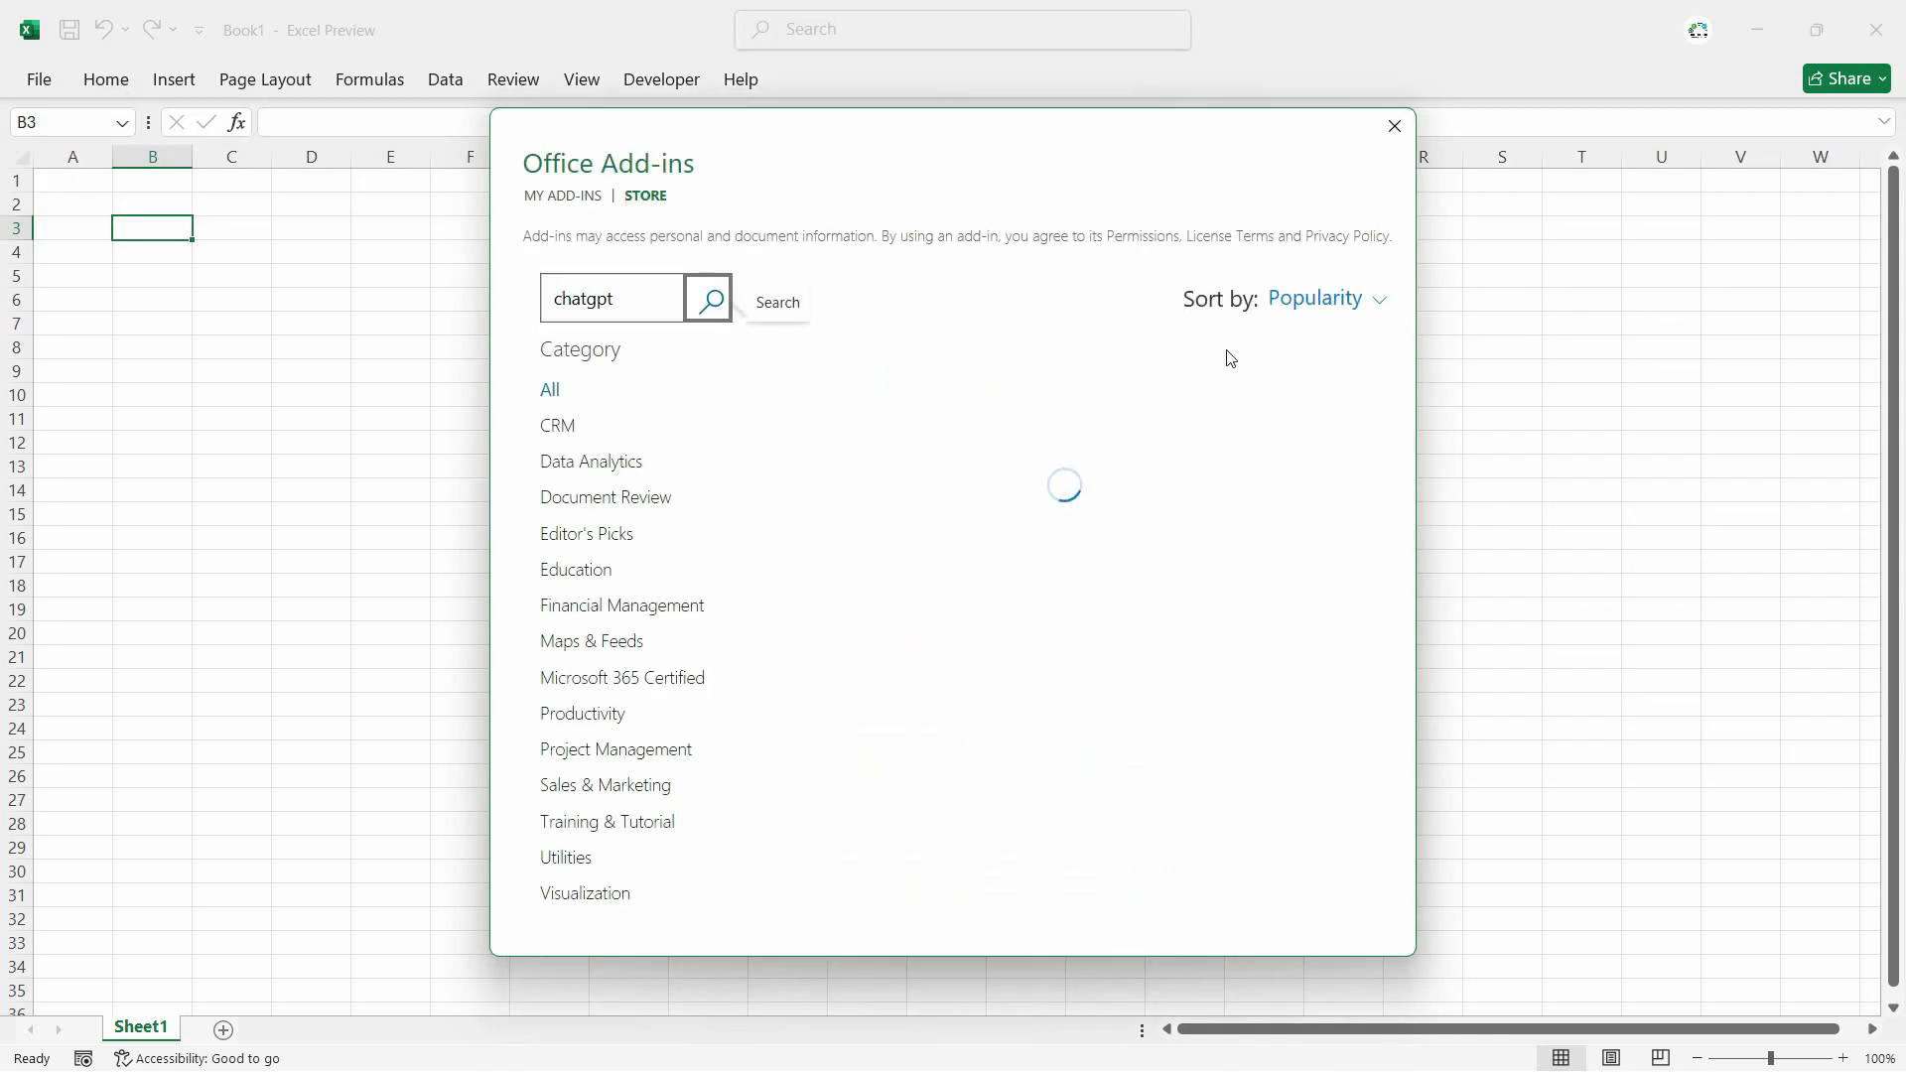
scroll(1042, 595, "down", 10)
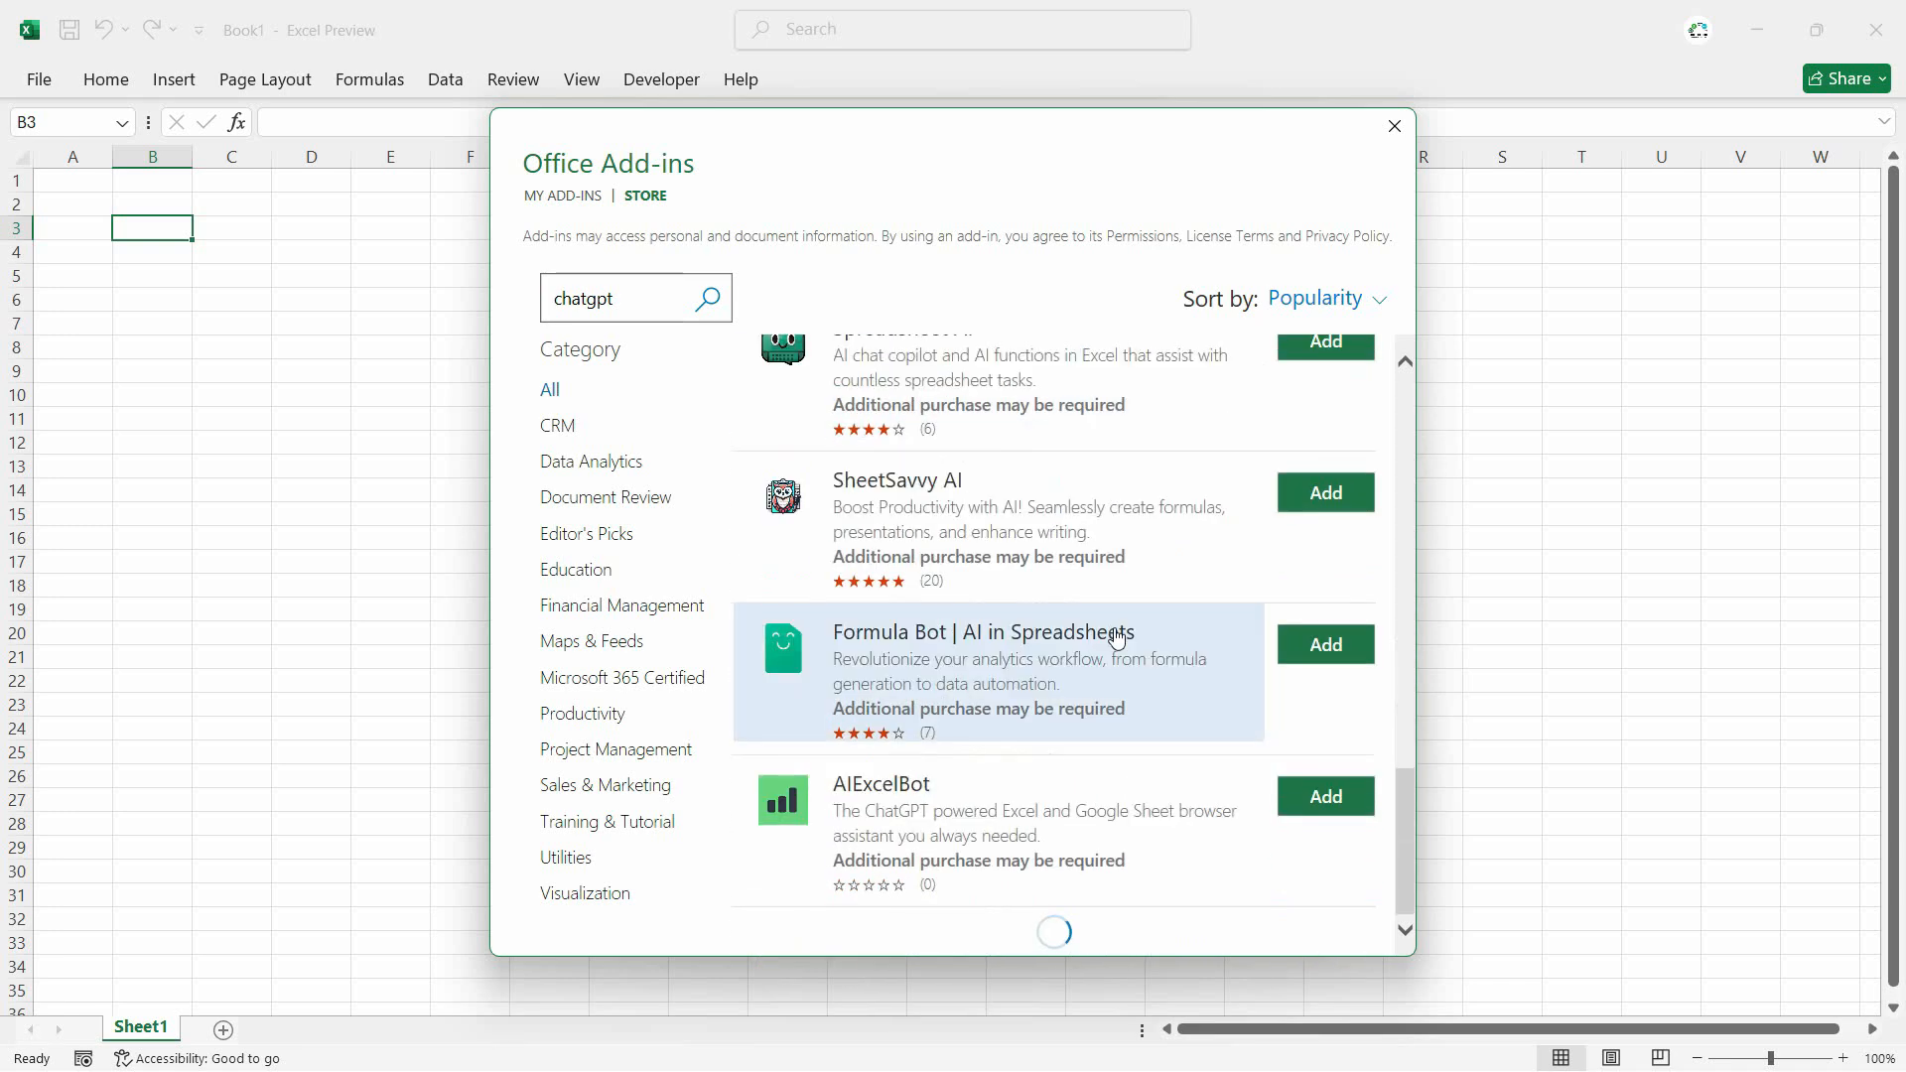
scroll(1120, 658, "up", 10)
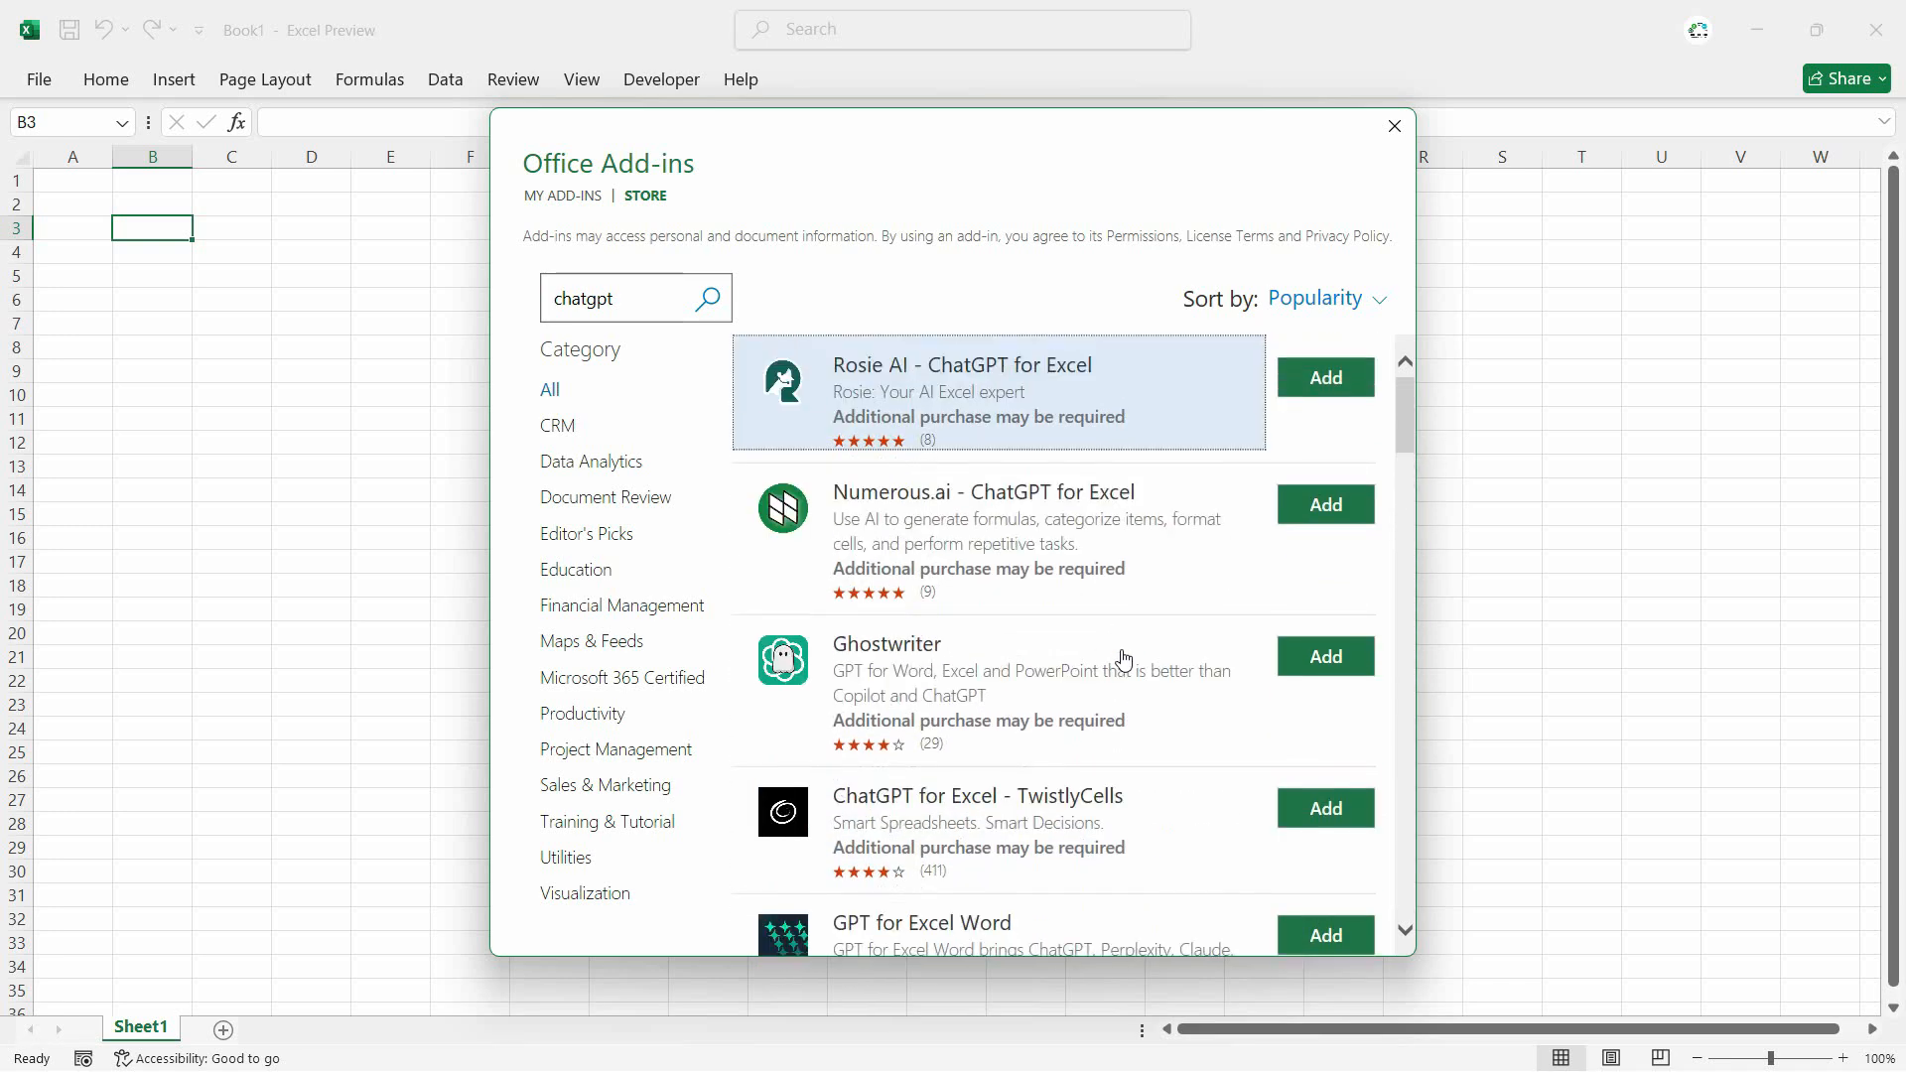
Step: Add the "ChatGPT for Excel - TwistlyCells" add-in and apply its required update
left_click(1321, 812)
left_click(1210, 558)
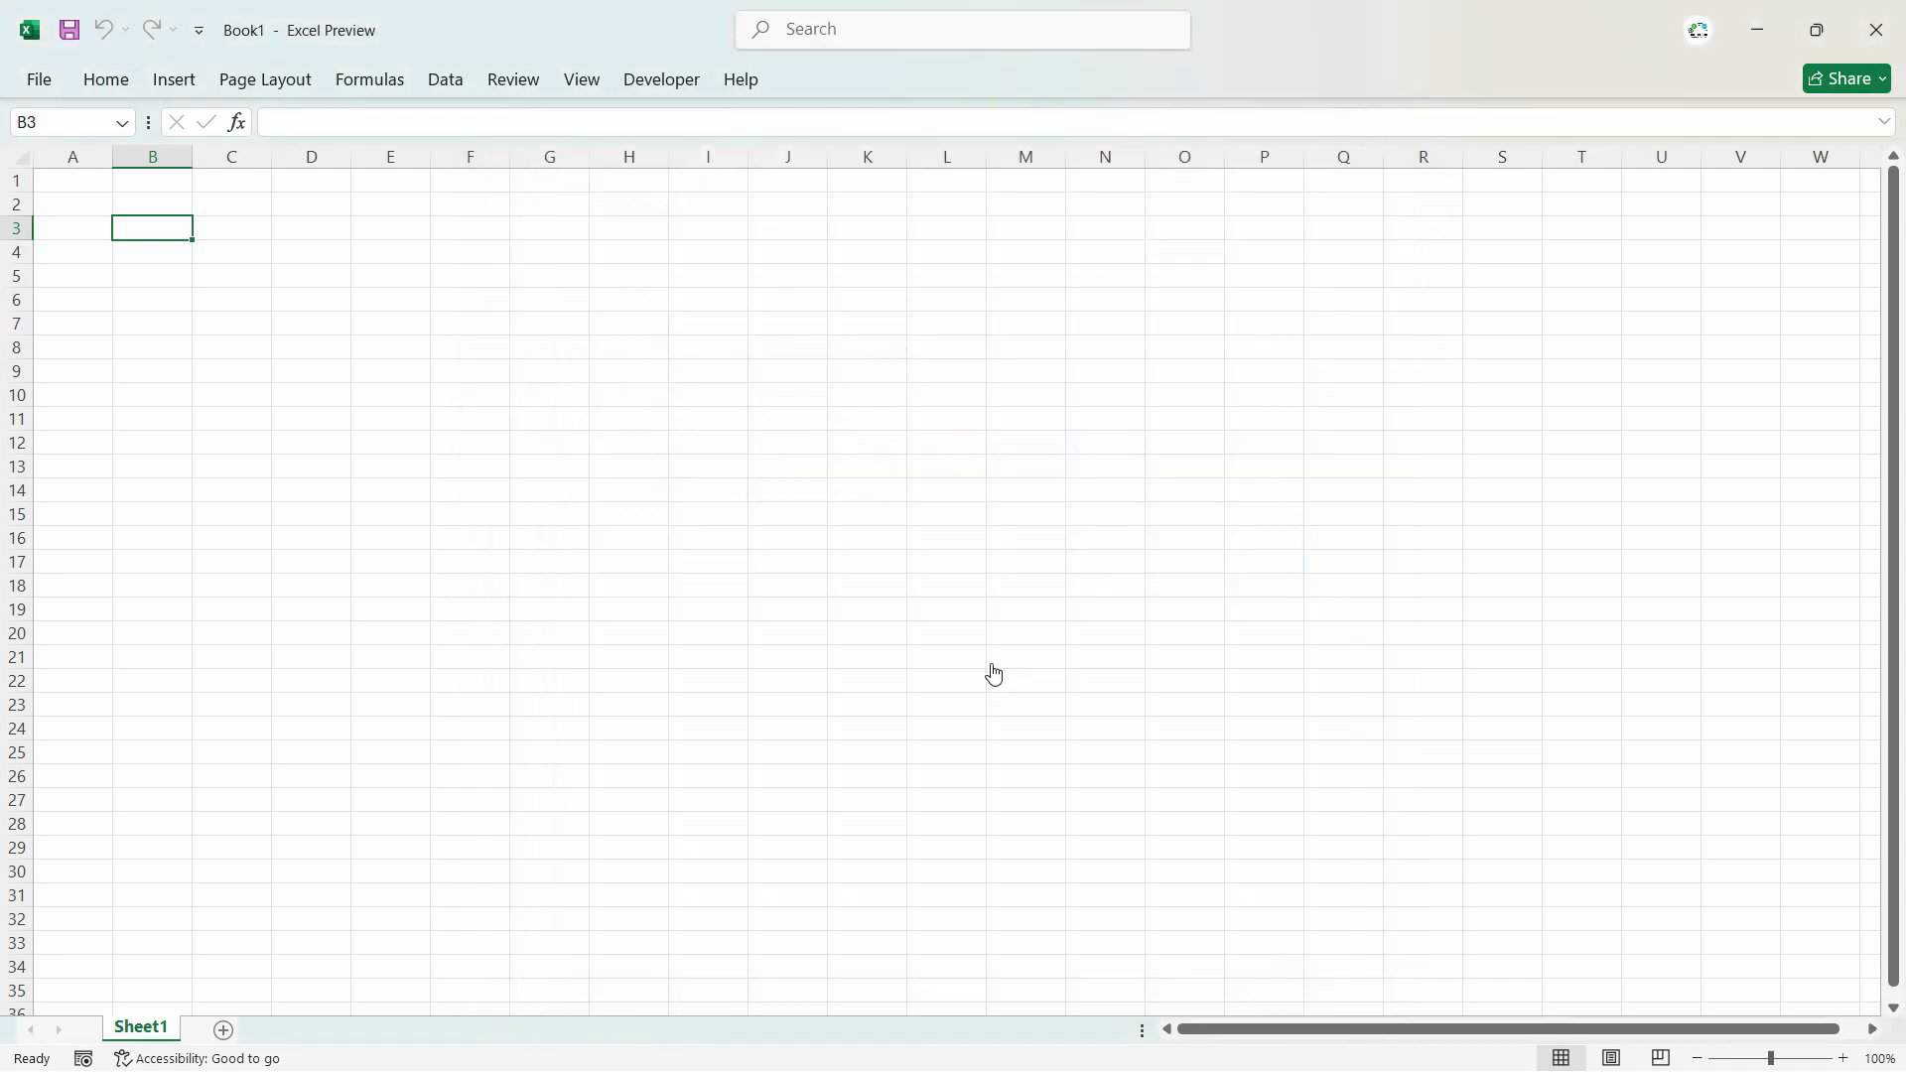
left_click(1583, 397)
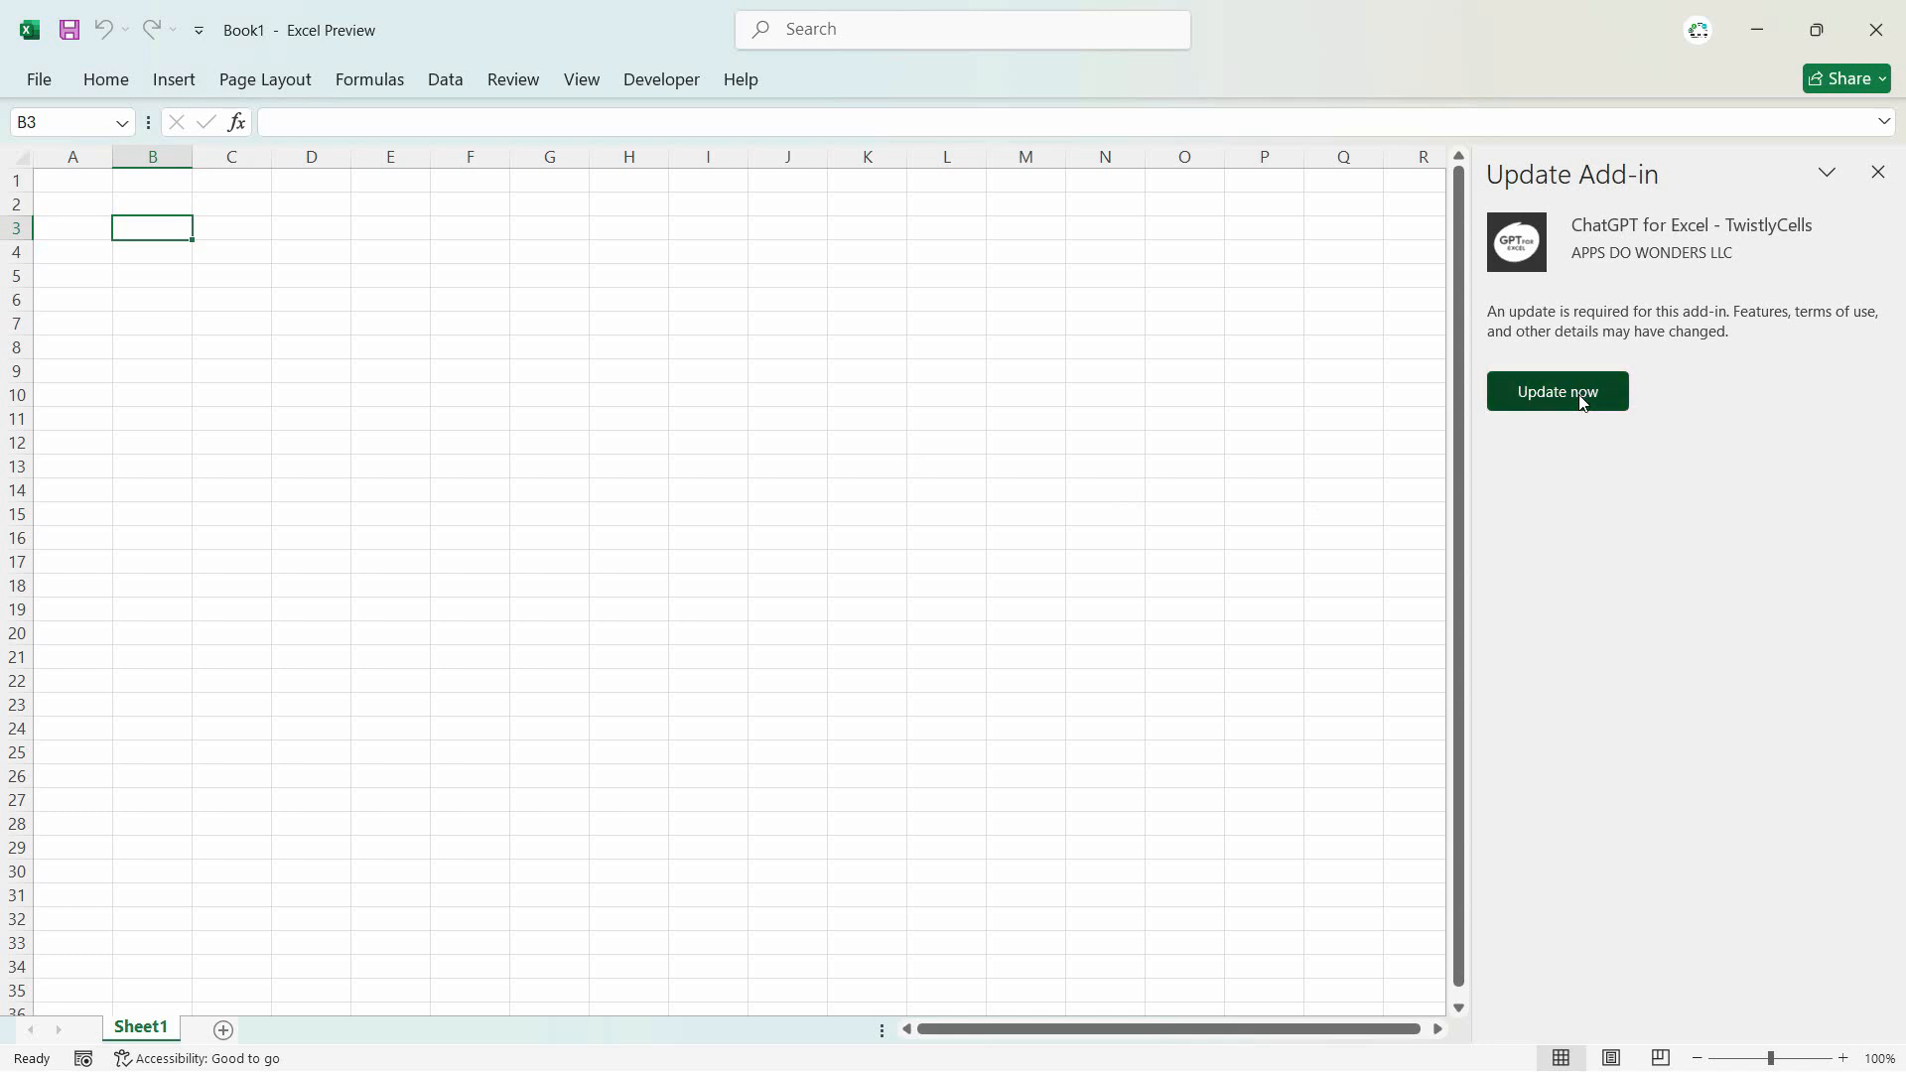
Step: Check which AI functions are available by starting an =ai formula in cell C5, and undo the entry
left_click(251, 277)
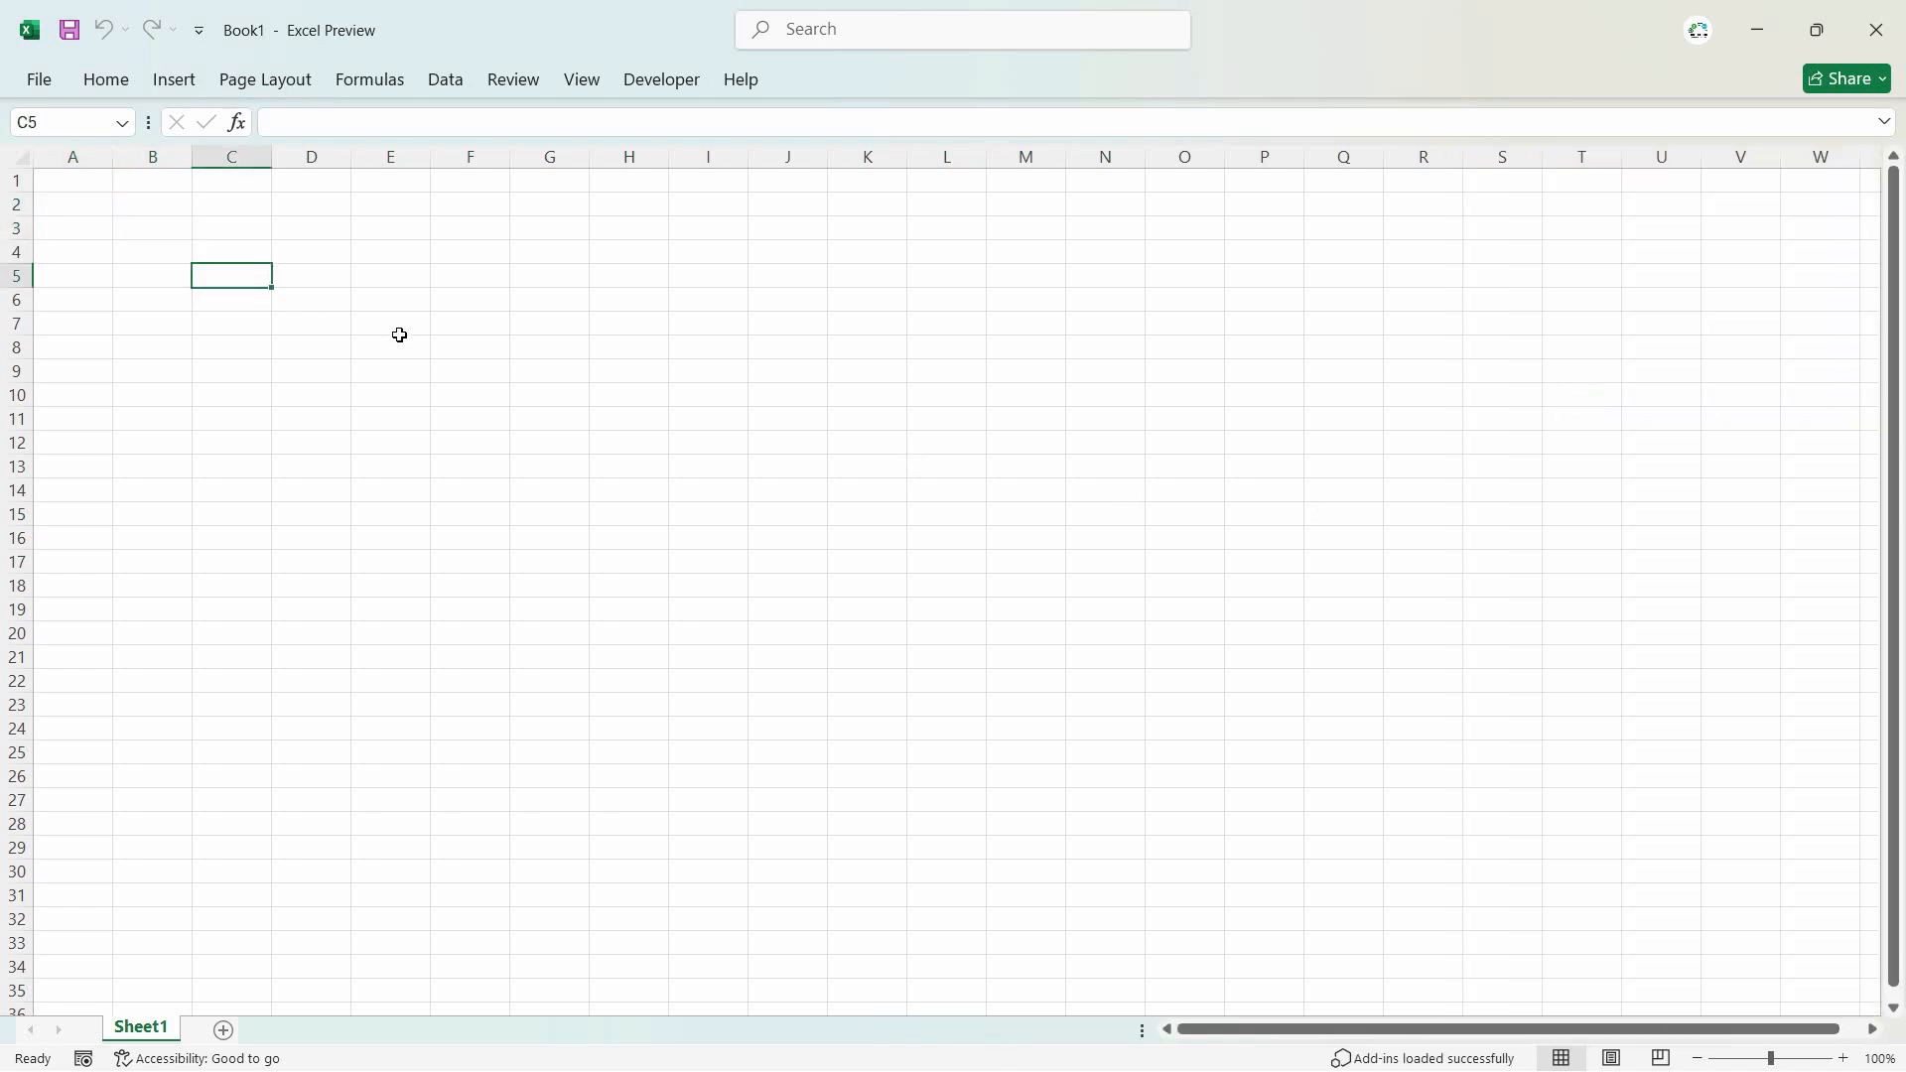
scroll(399, 335, "up", 7, "ctrl")
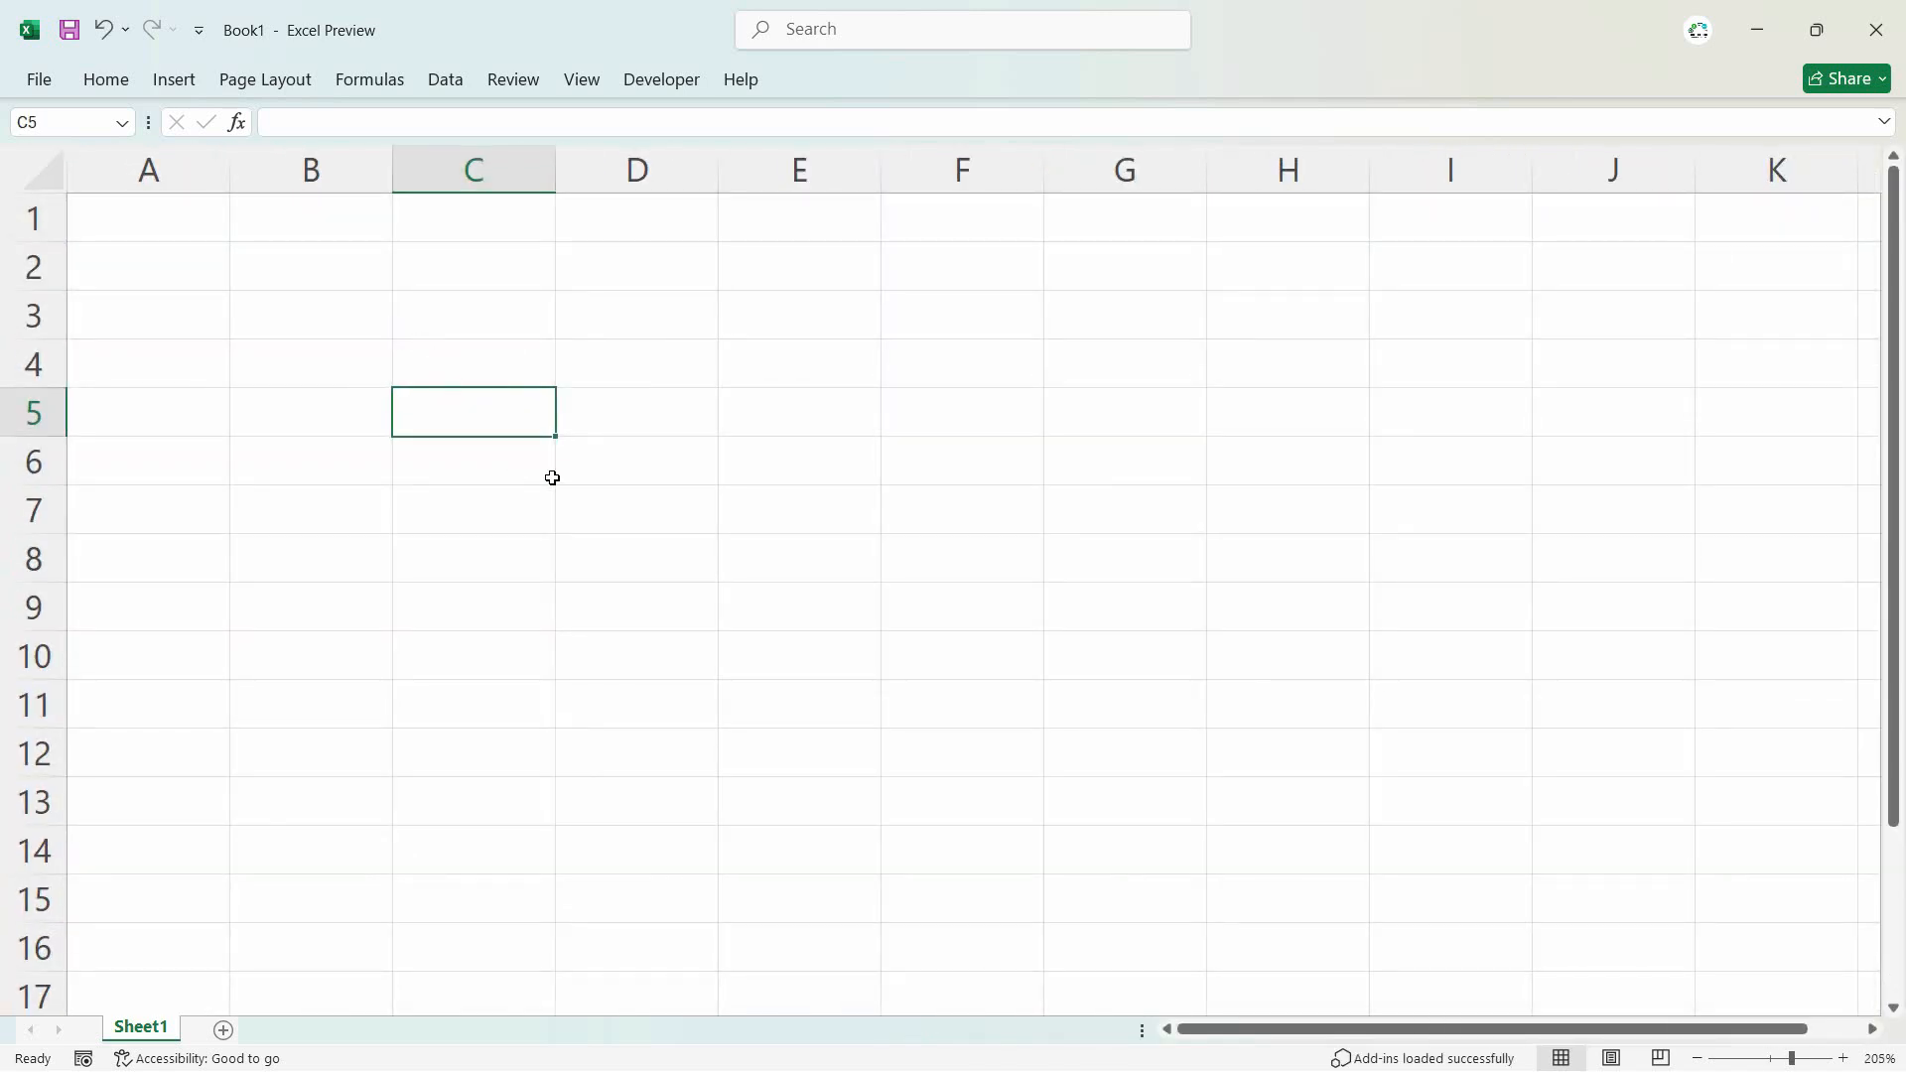
type("=ai")
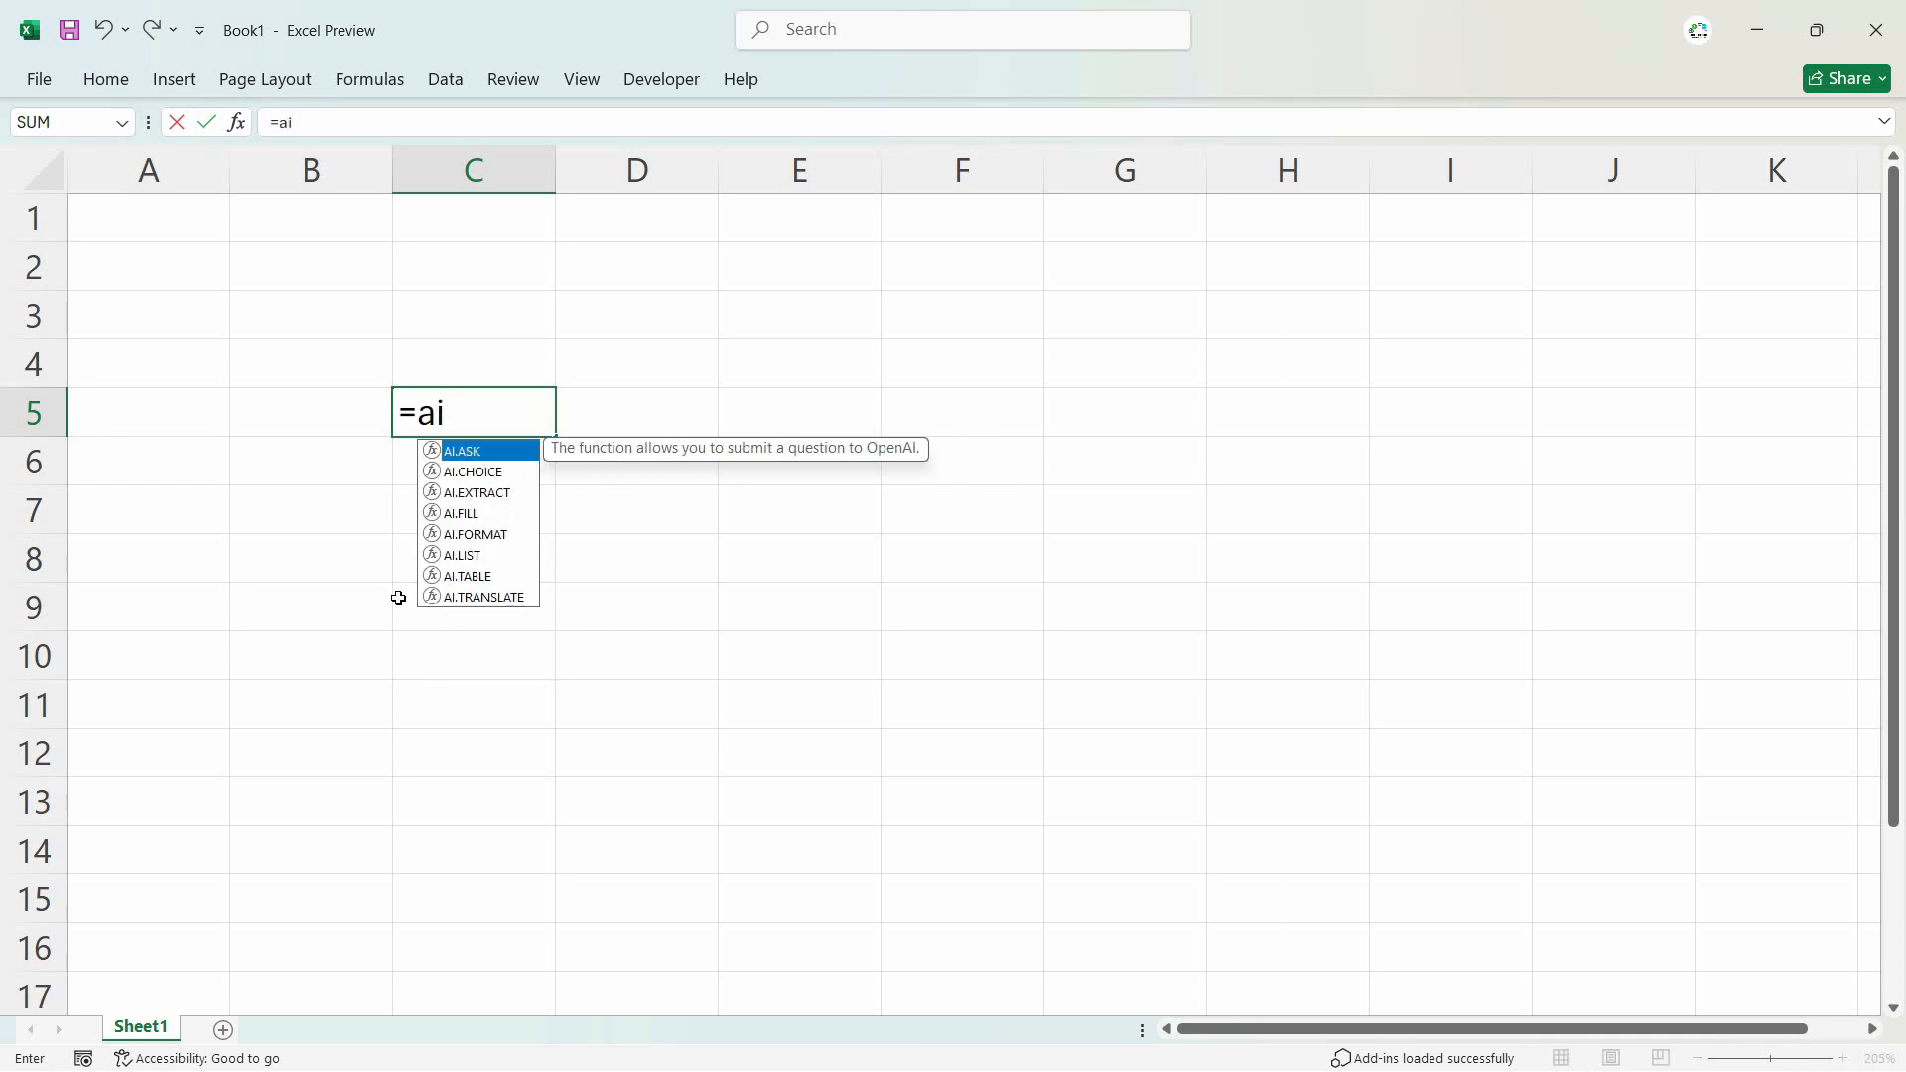
left_click(347, 533)
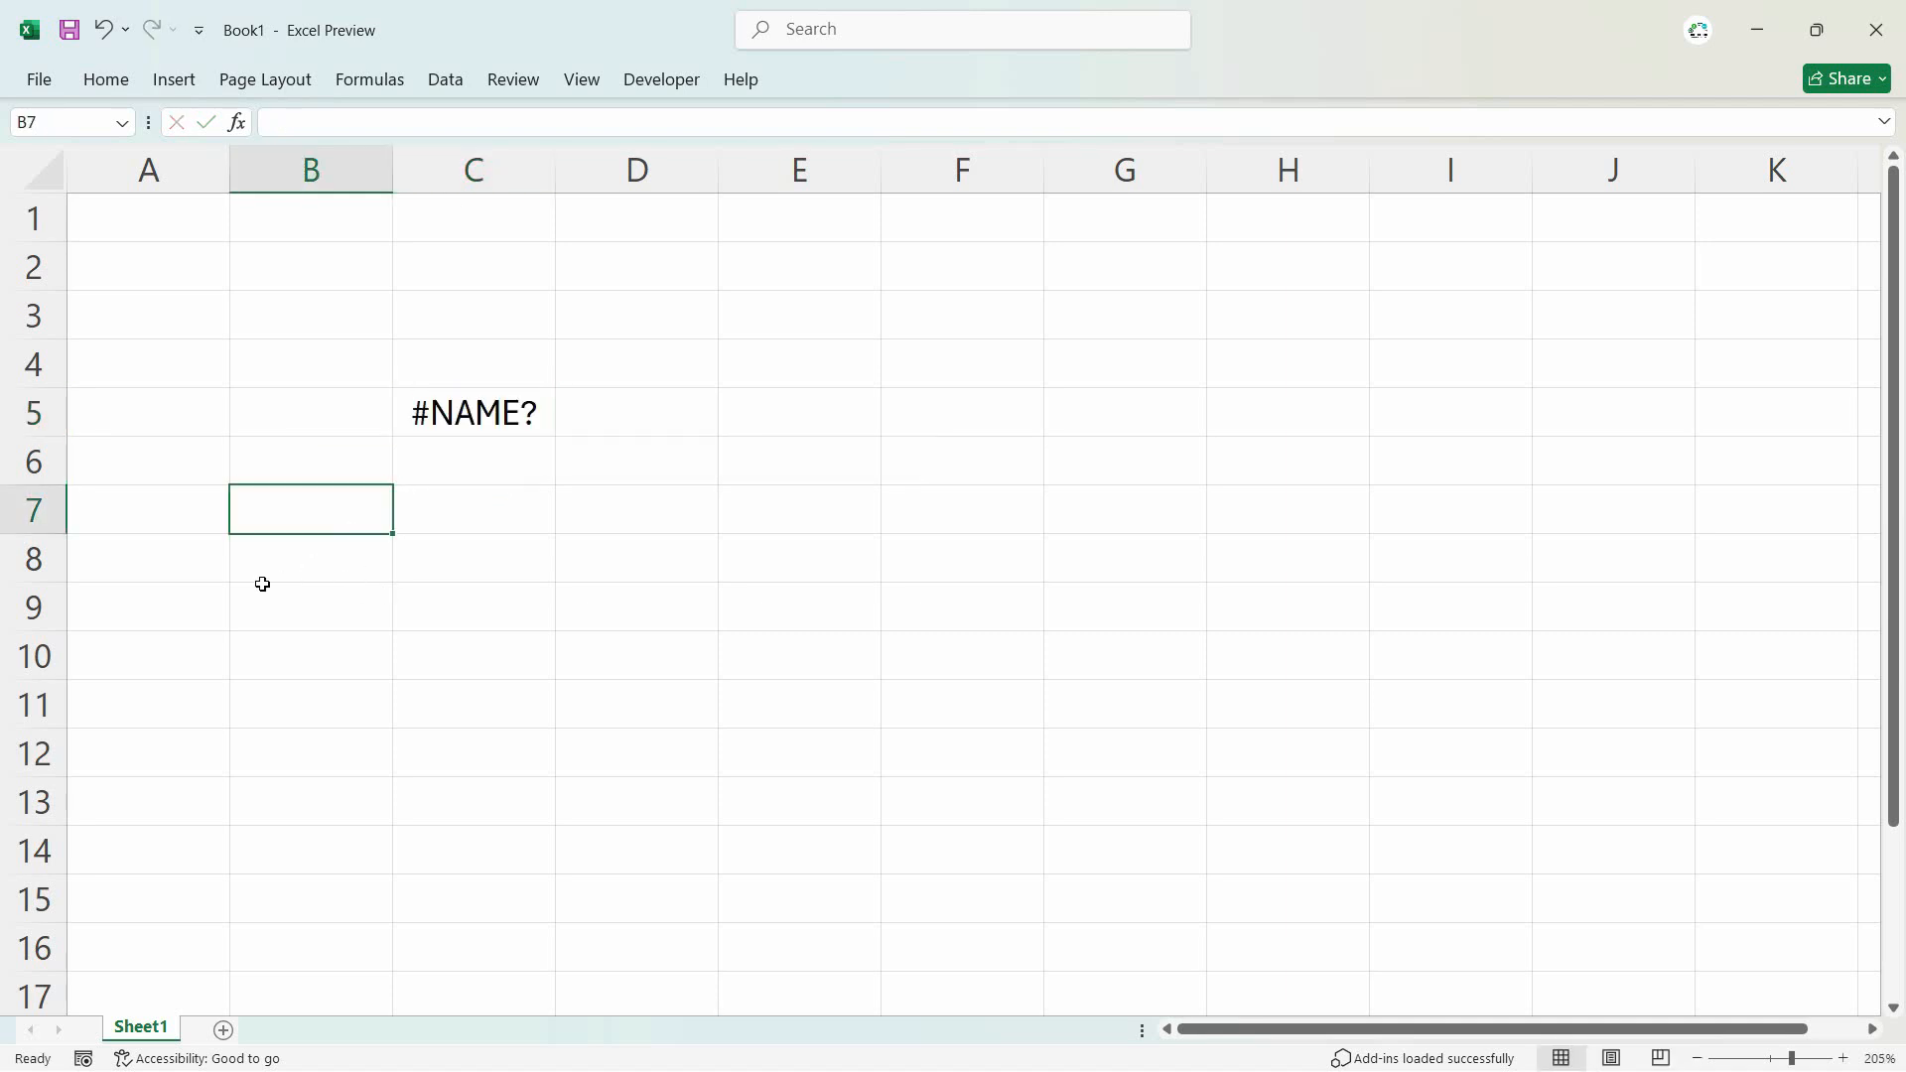
key("ctrl+z")
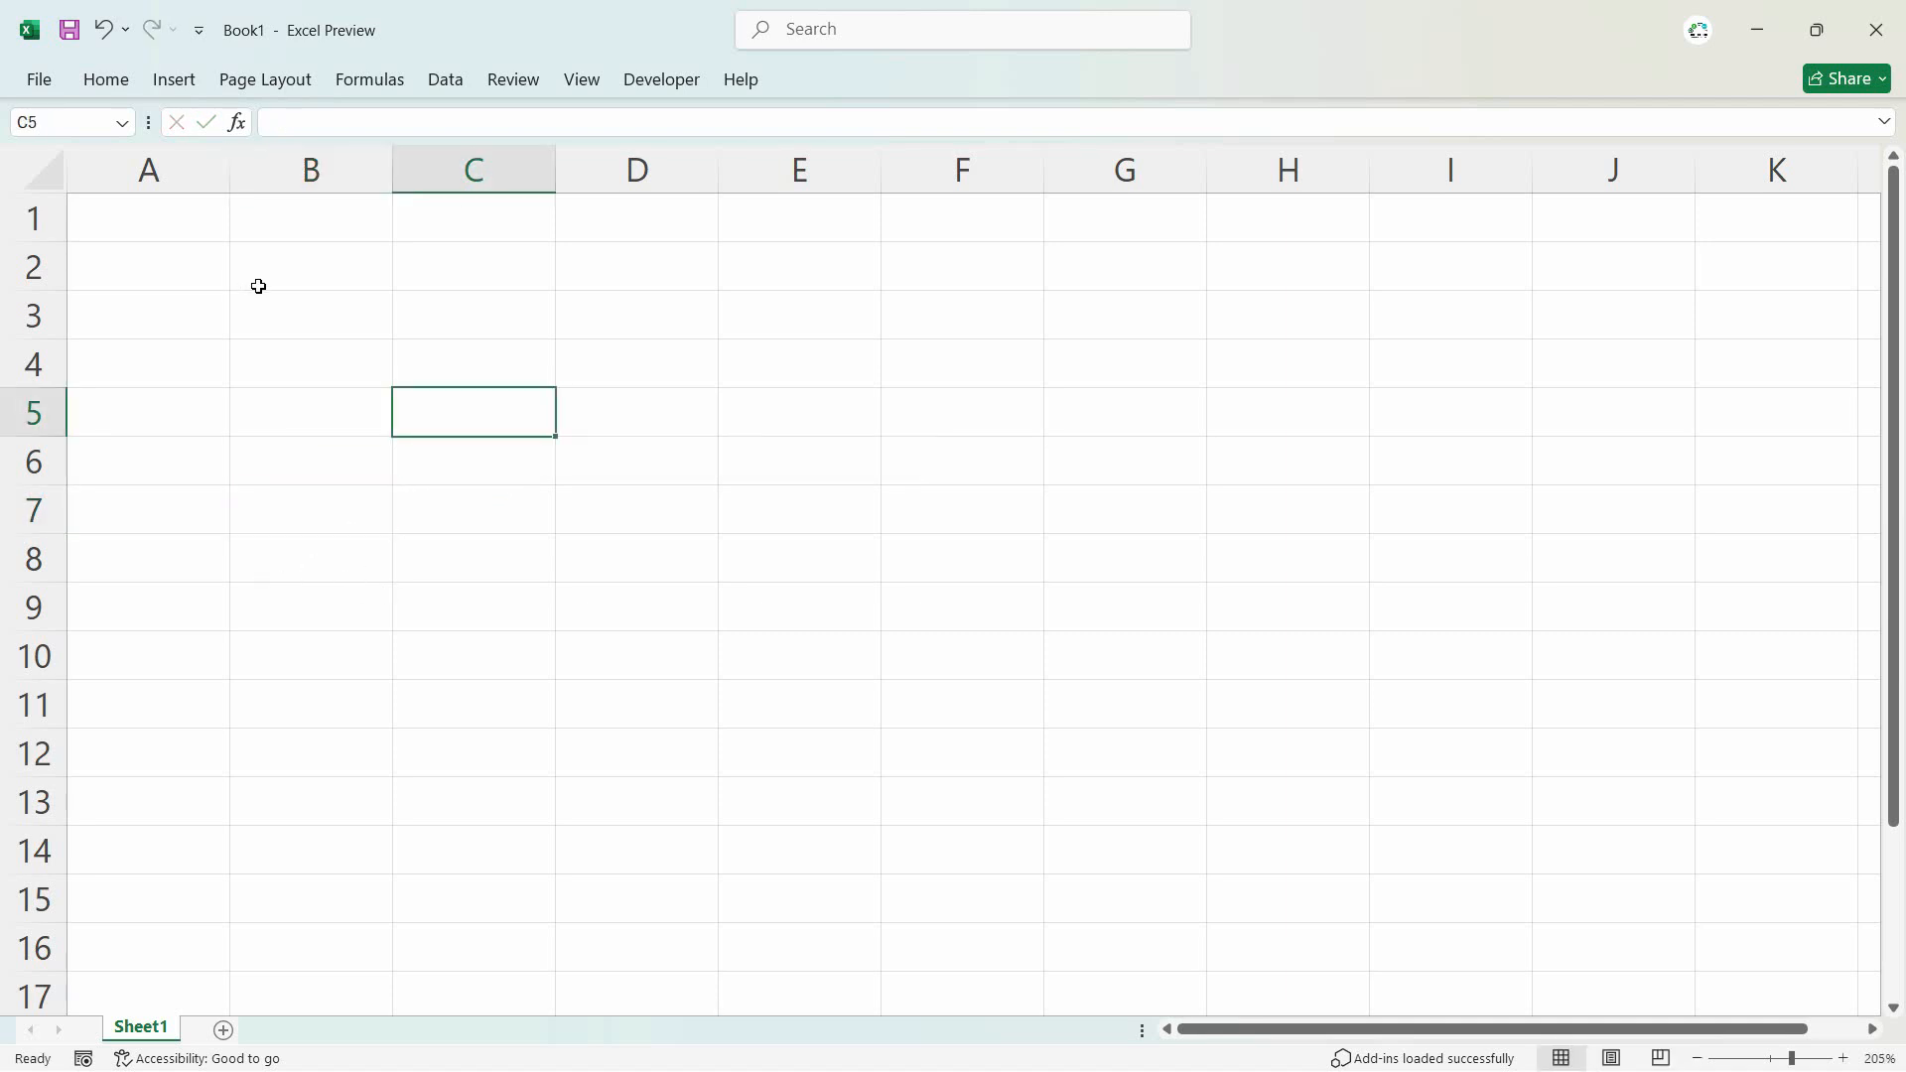
Step: Switch to ChatGPT in the browser and ask it to "write diffrent general knowledge questions"
left_click(198, 263)
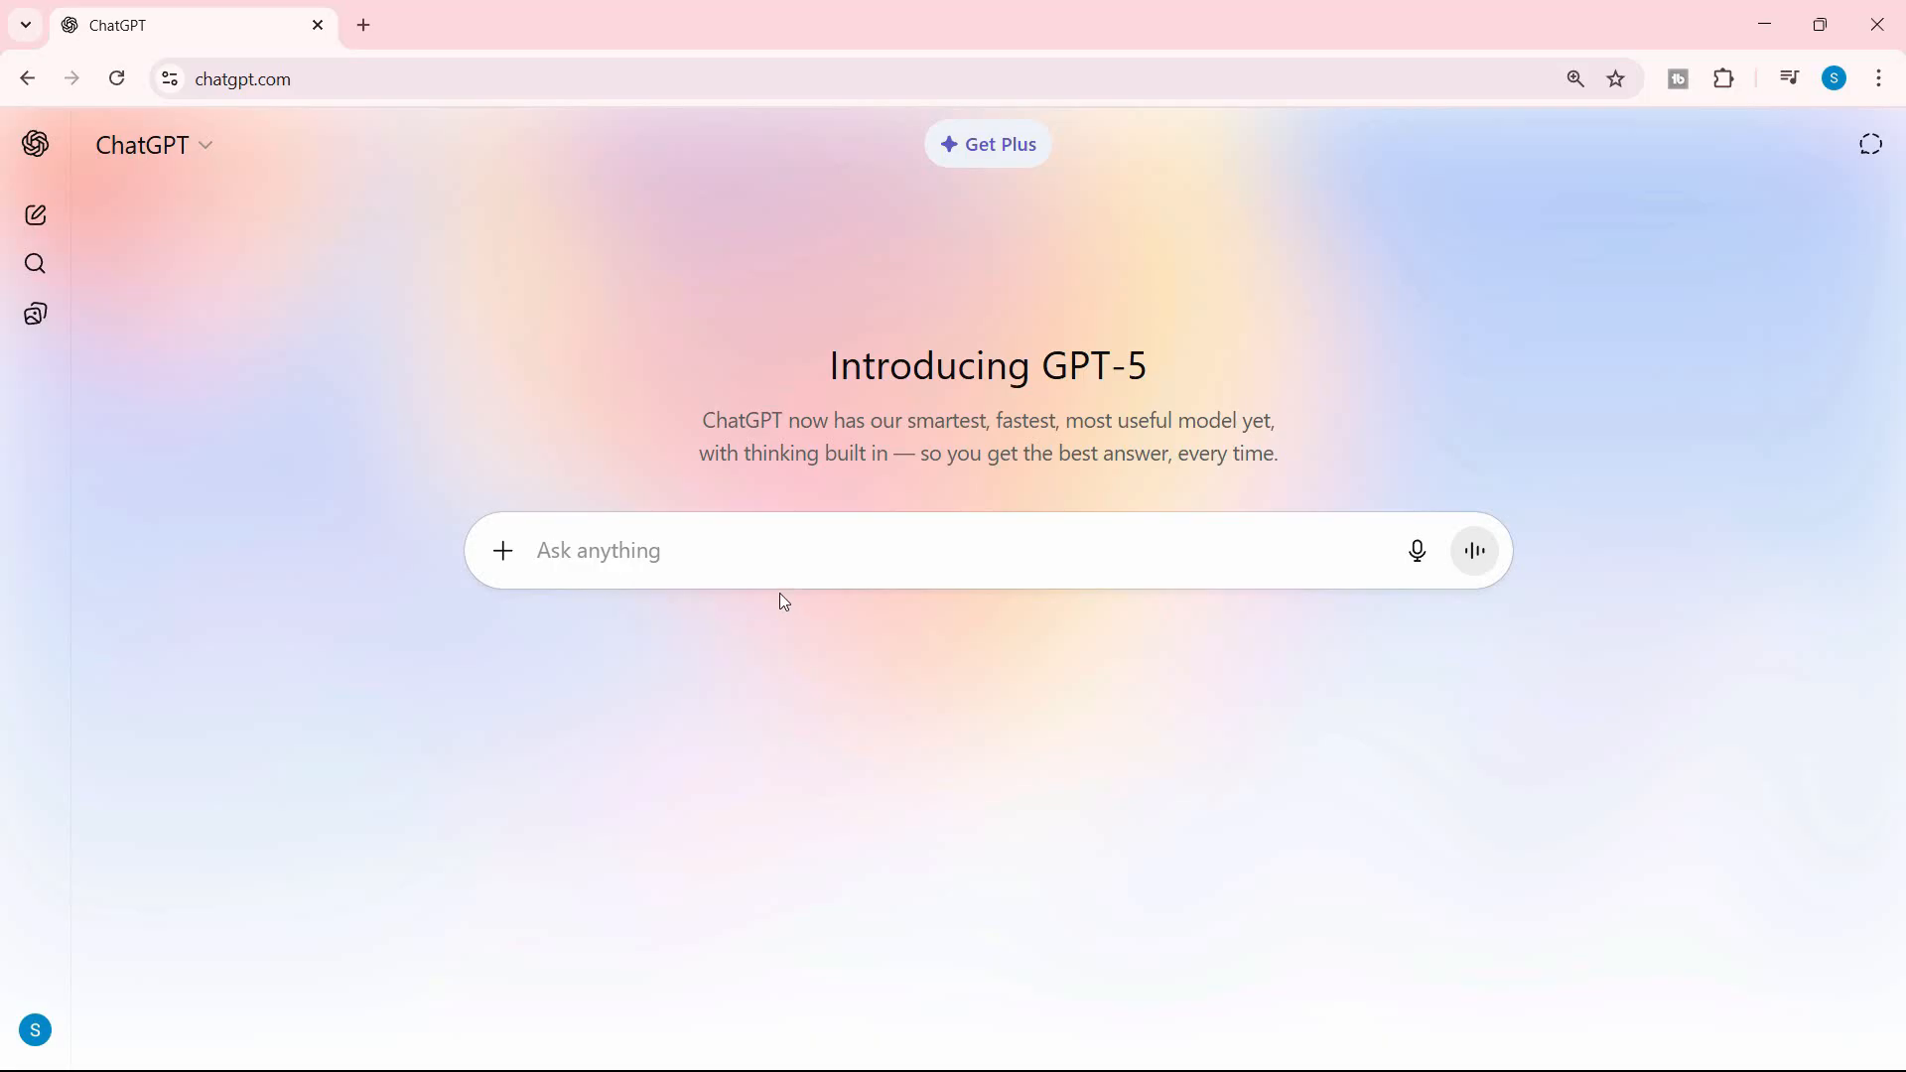
type("write diffrent")
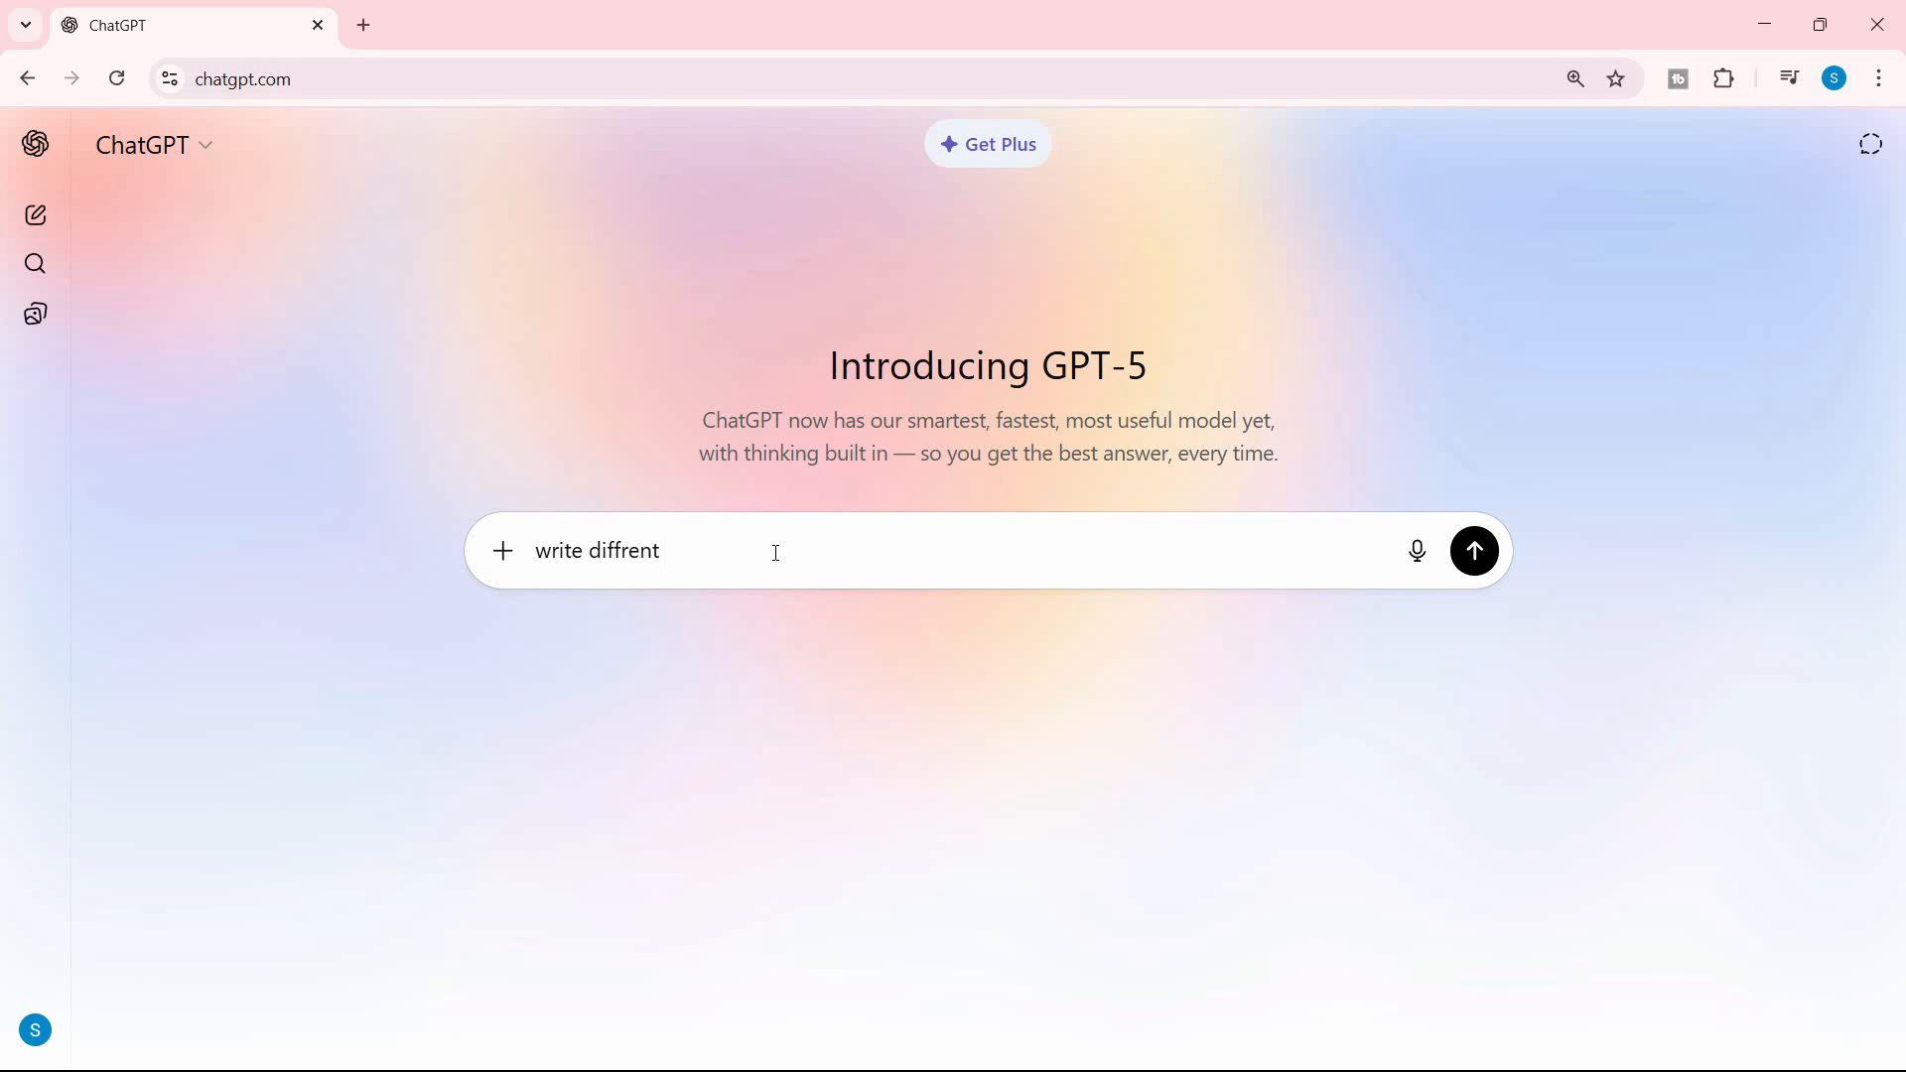
type(" general knowledge questions")
key("Return")
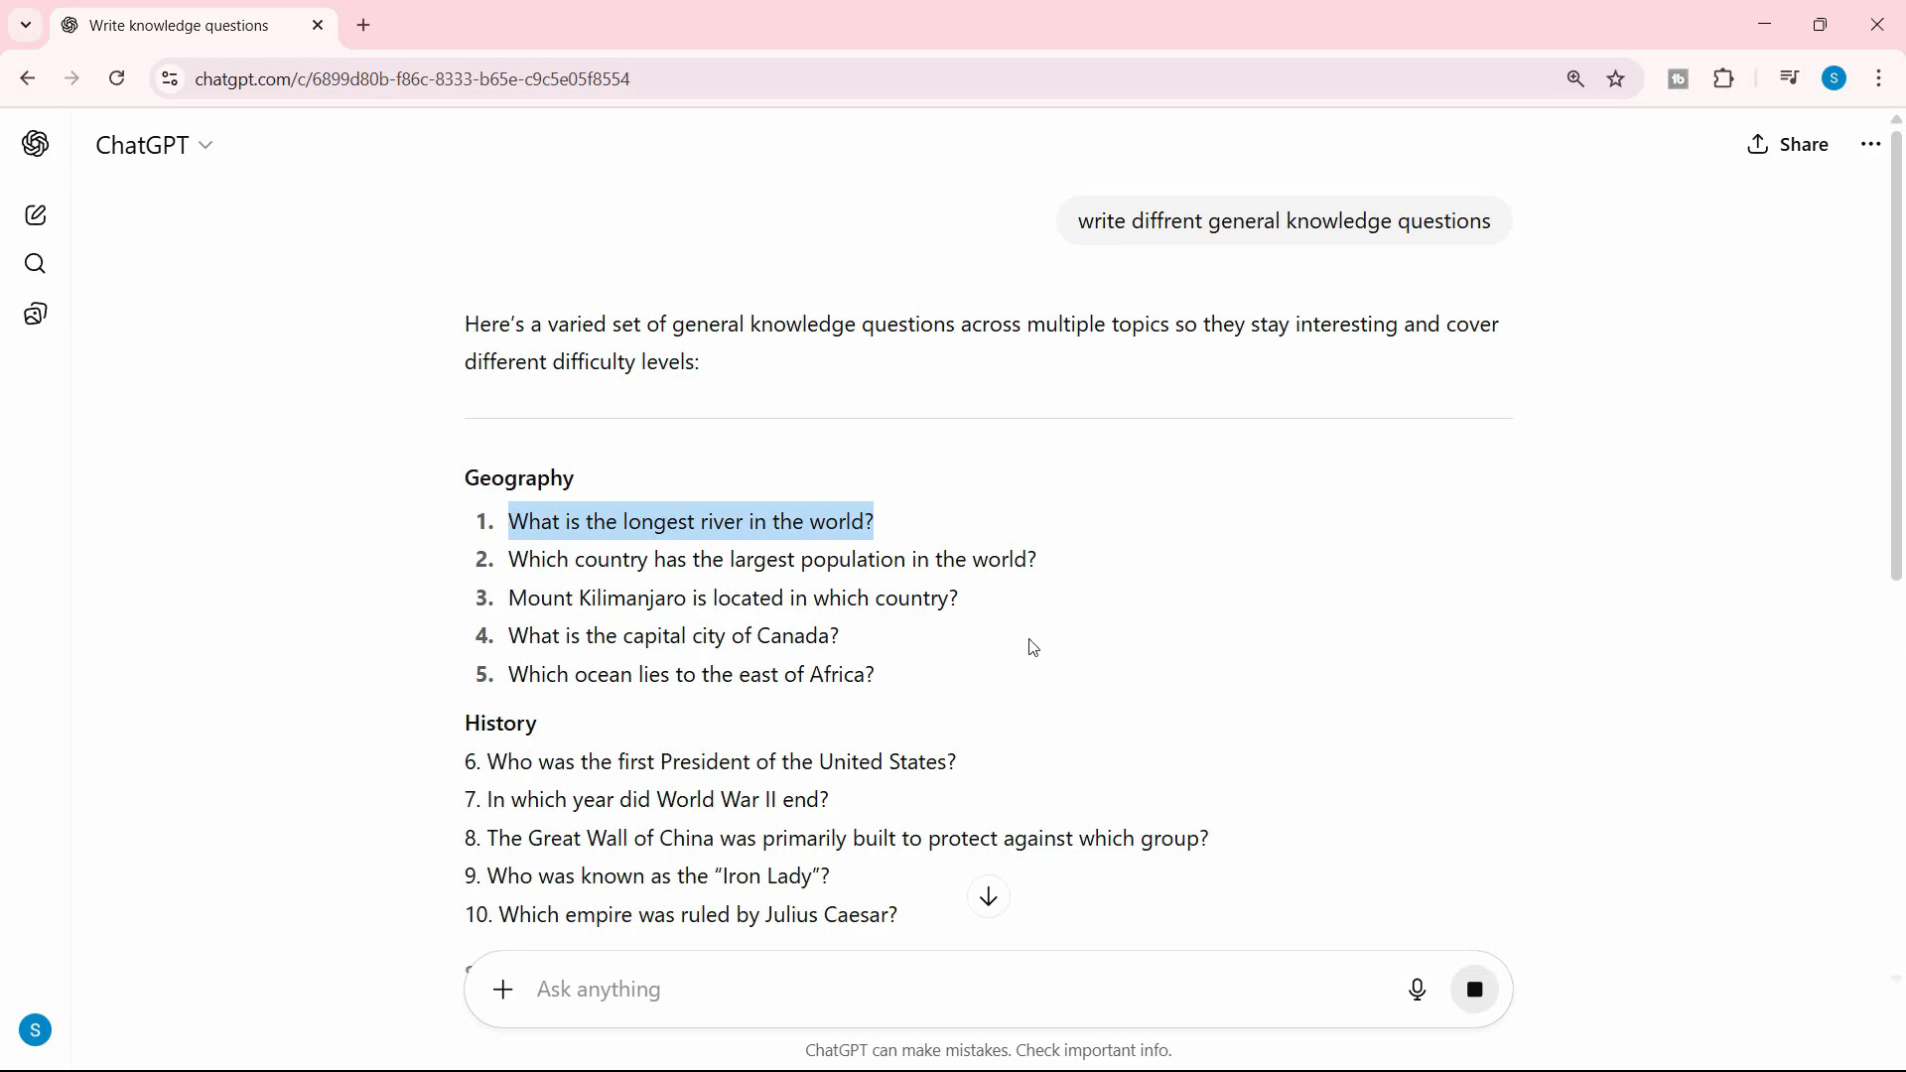
Step: Switch back to Excel and enter "Question:" in A2 and "What is the longest river in the world?" in B2
key("alt+Tab")
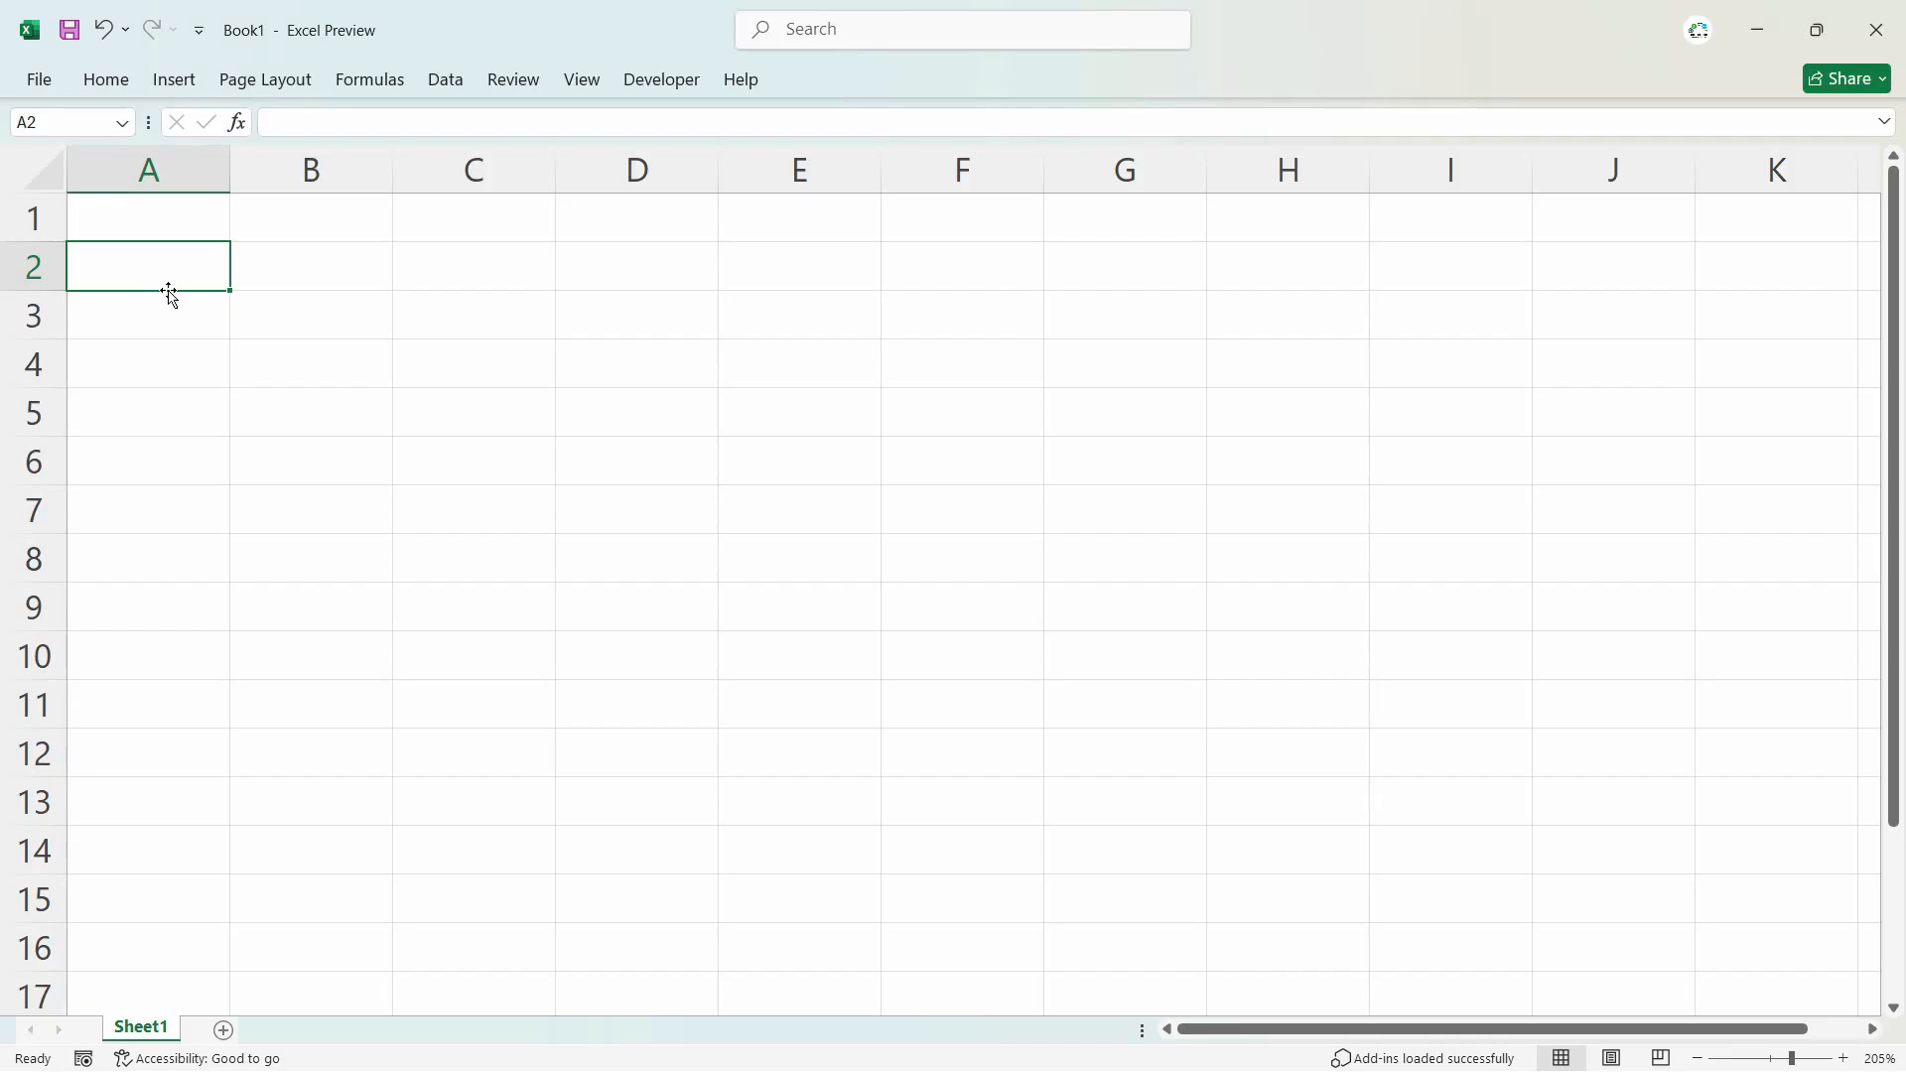
type("Questio")
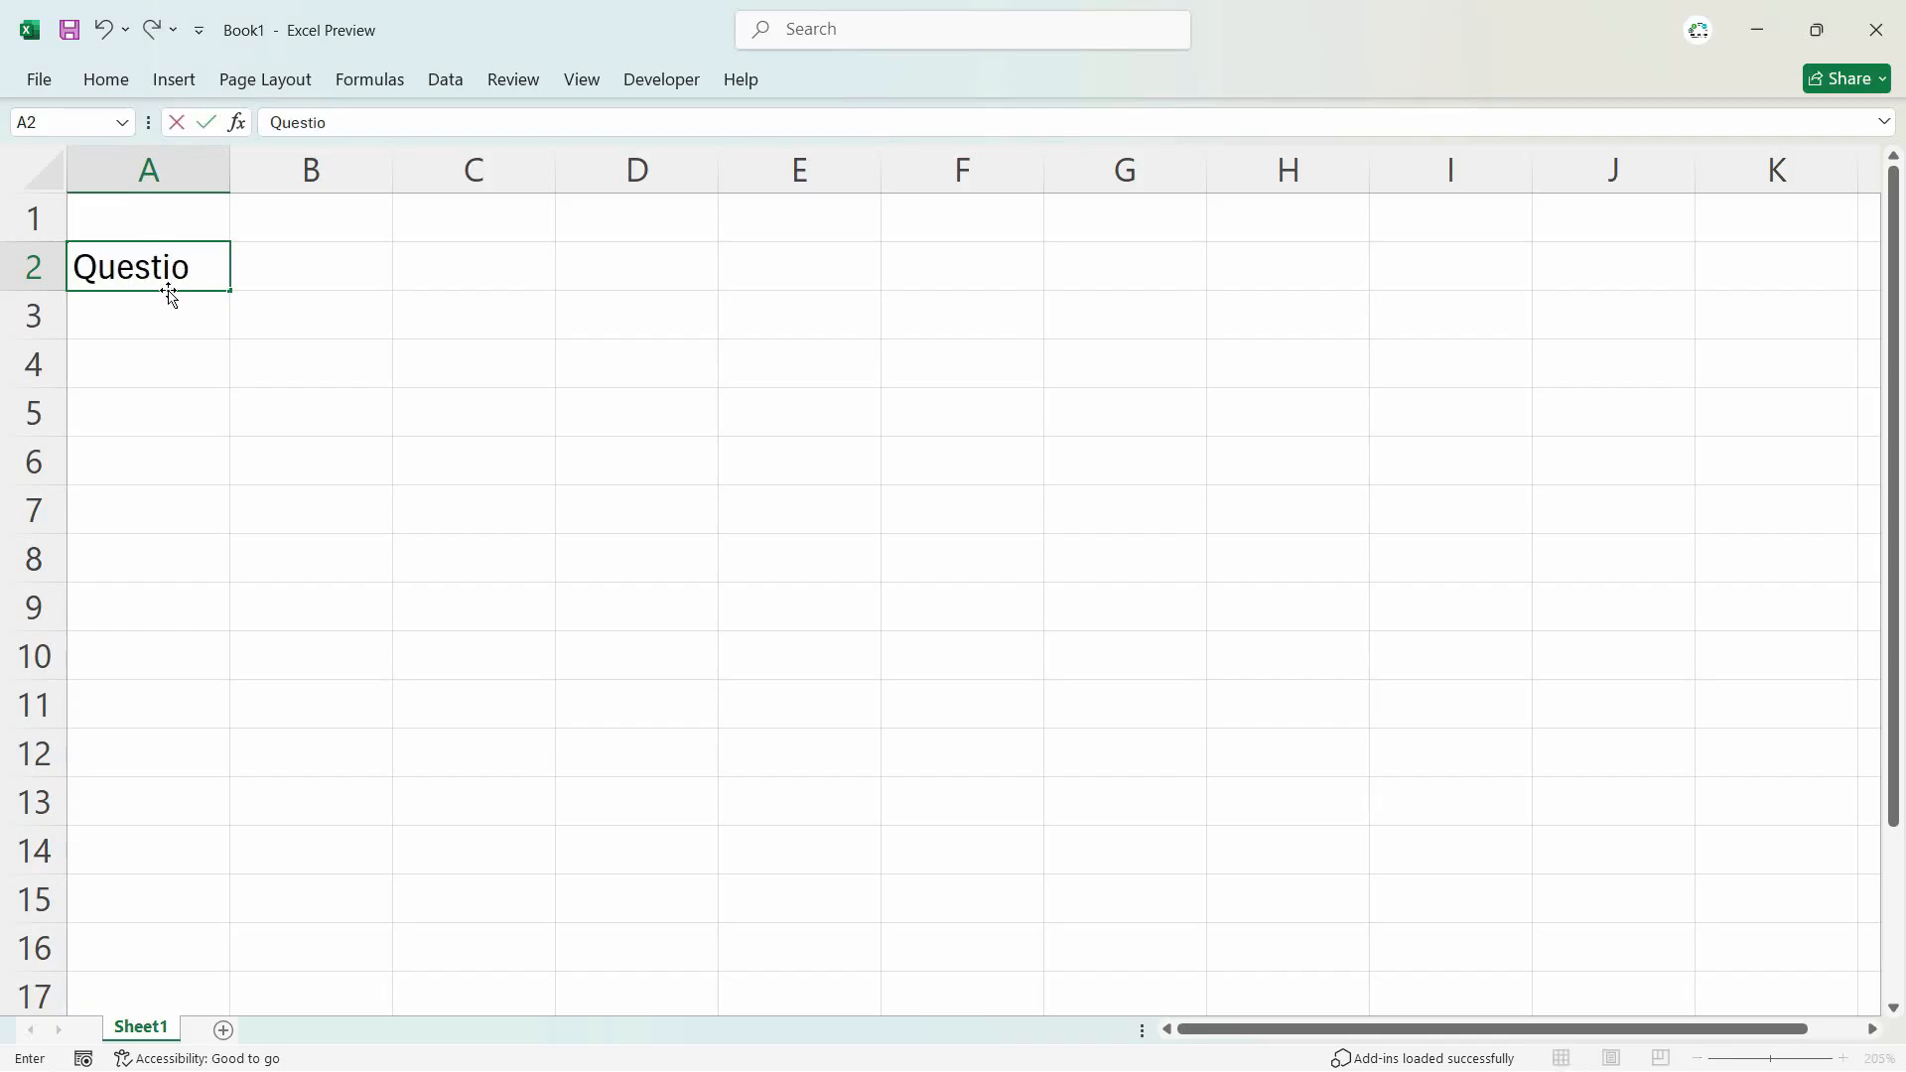
type("n:")
key("Tab")
type("What is the longest river in the world?")
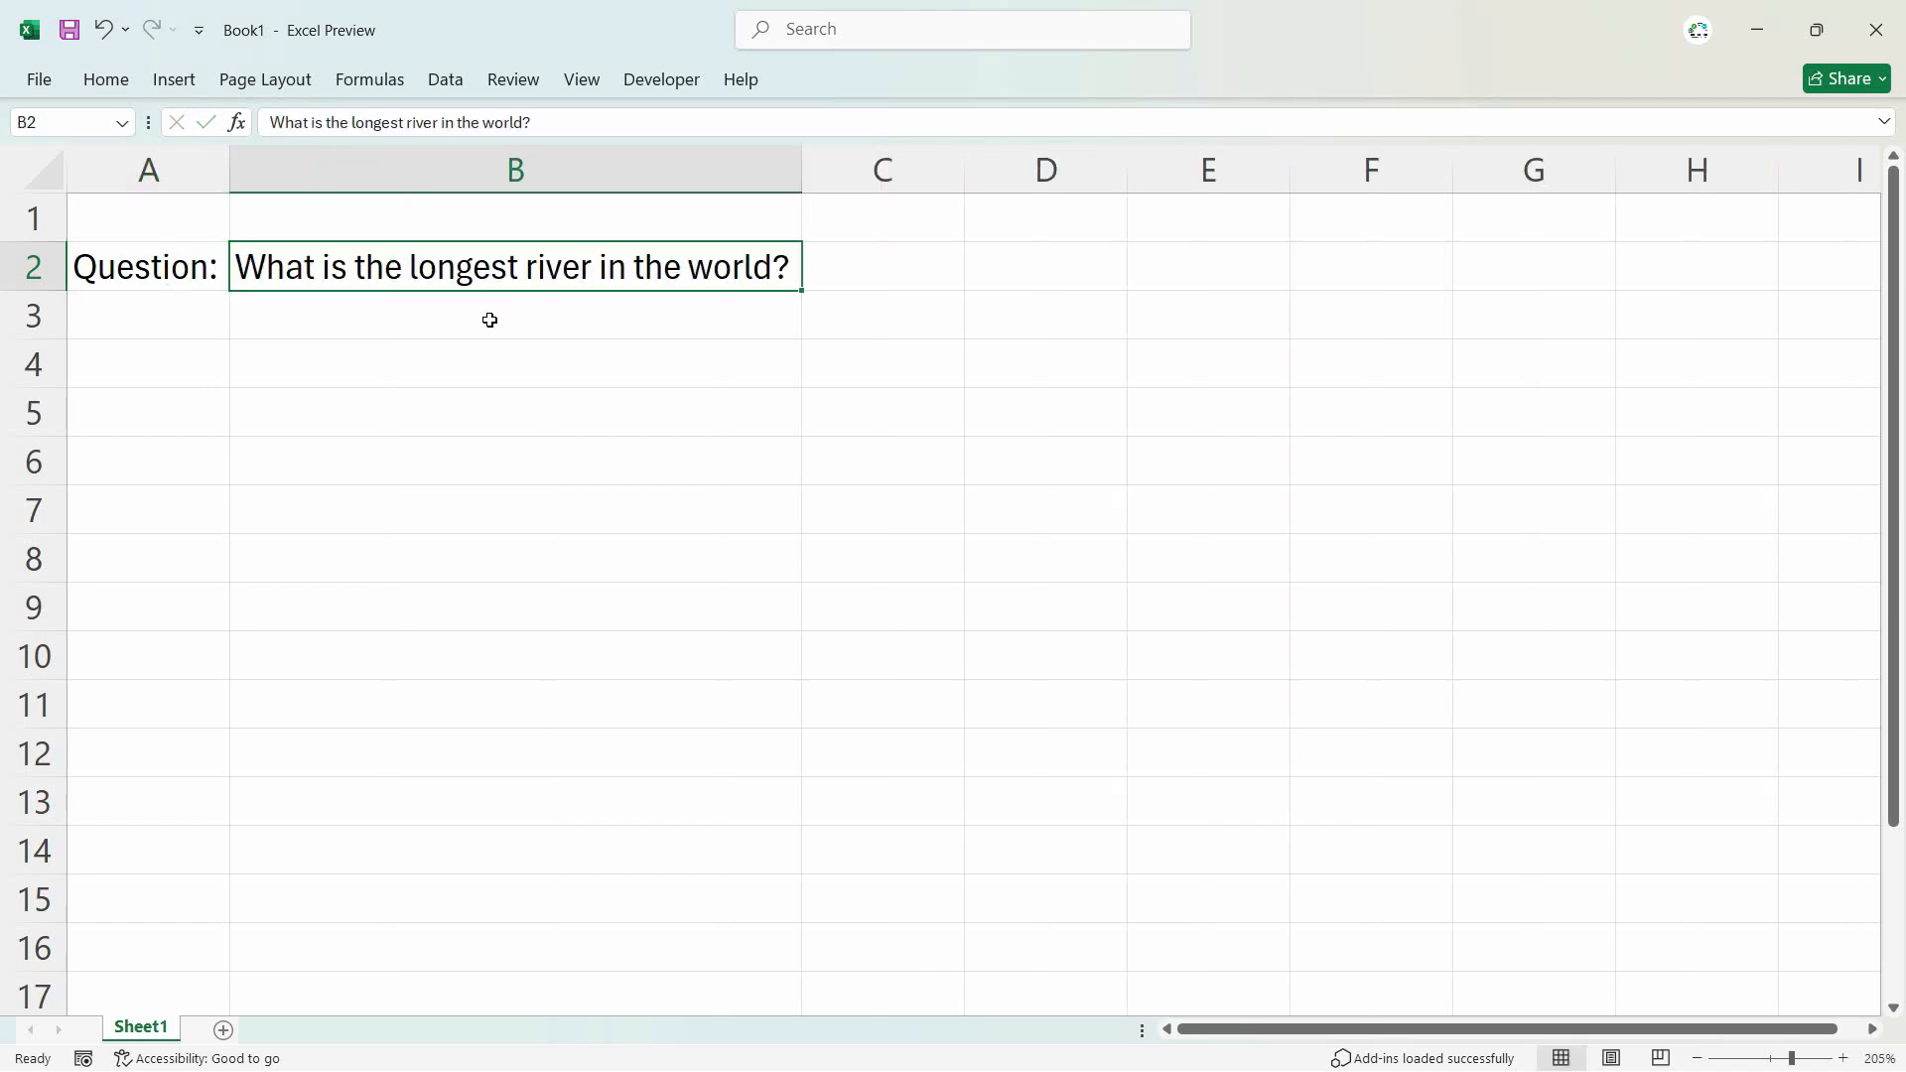
Step: Enter the label "Answer:" in cell A4
left_click(137, 382)
type("Answer:")
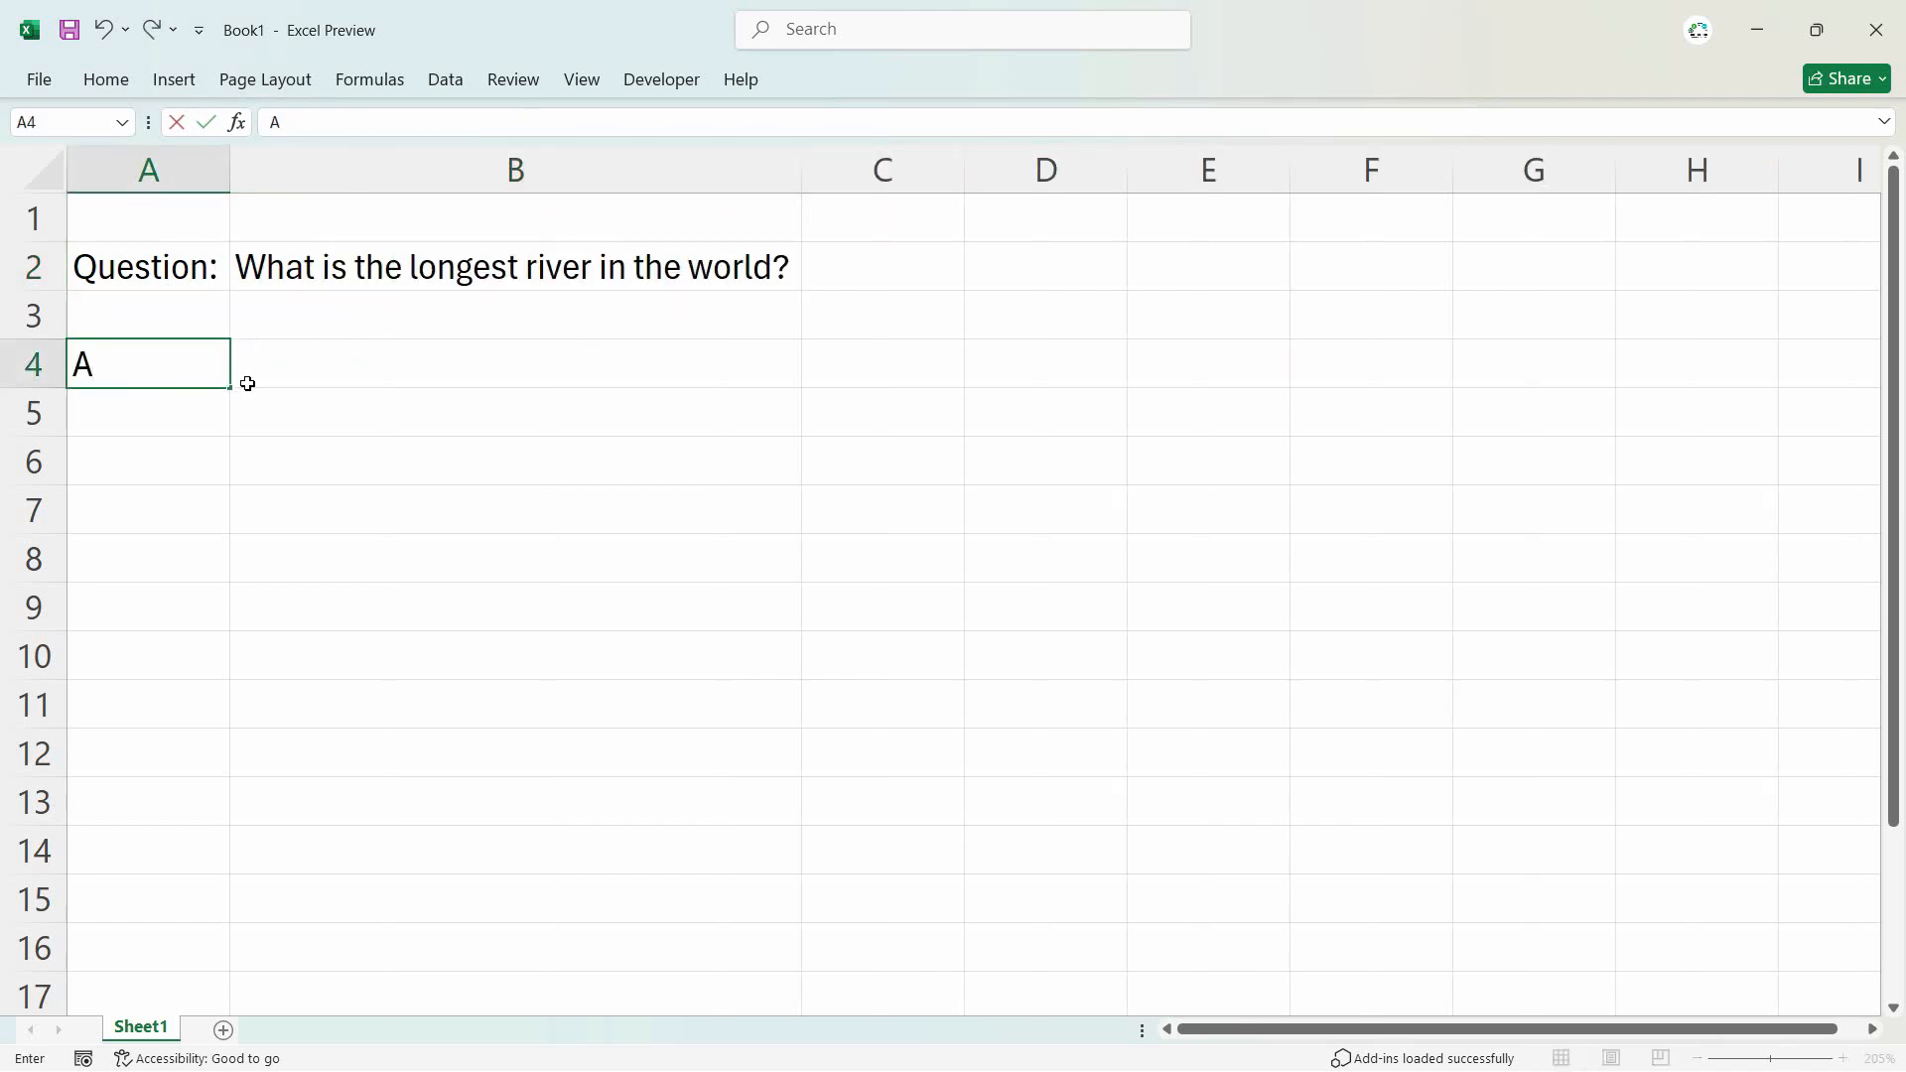
key("Tab")
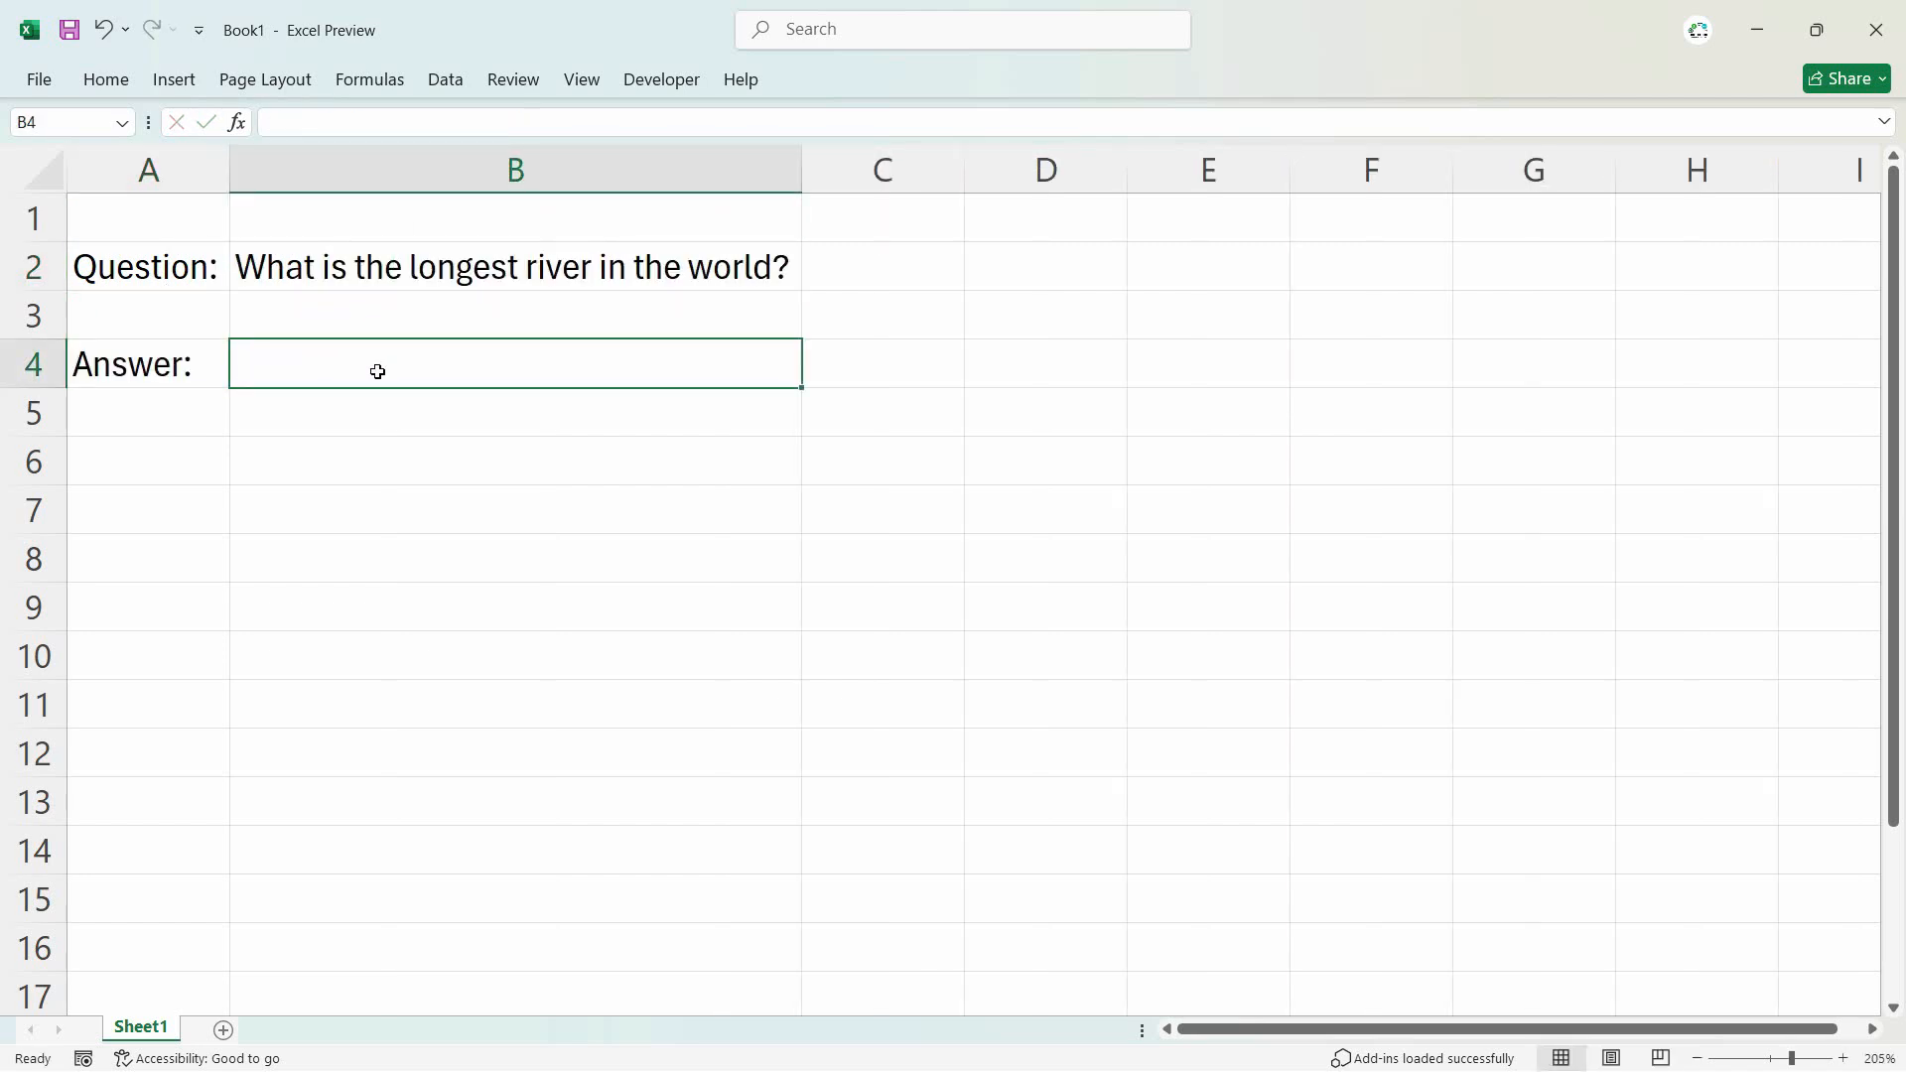
left_click(135, 385)
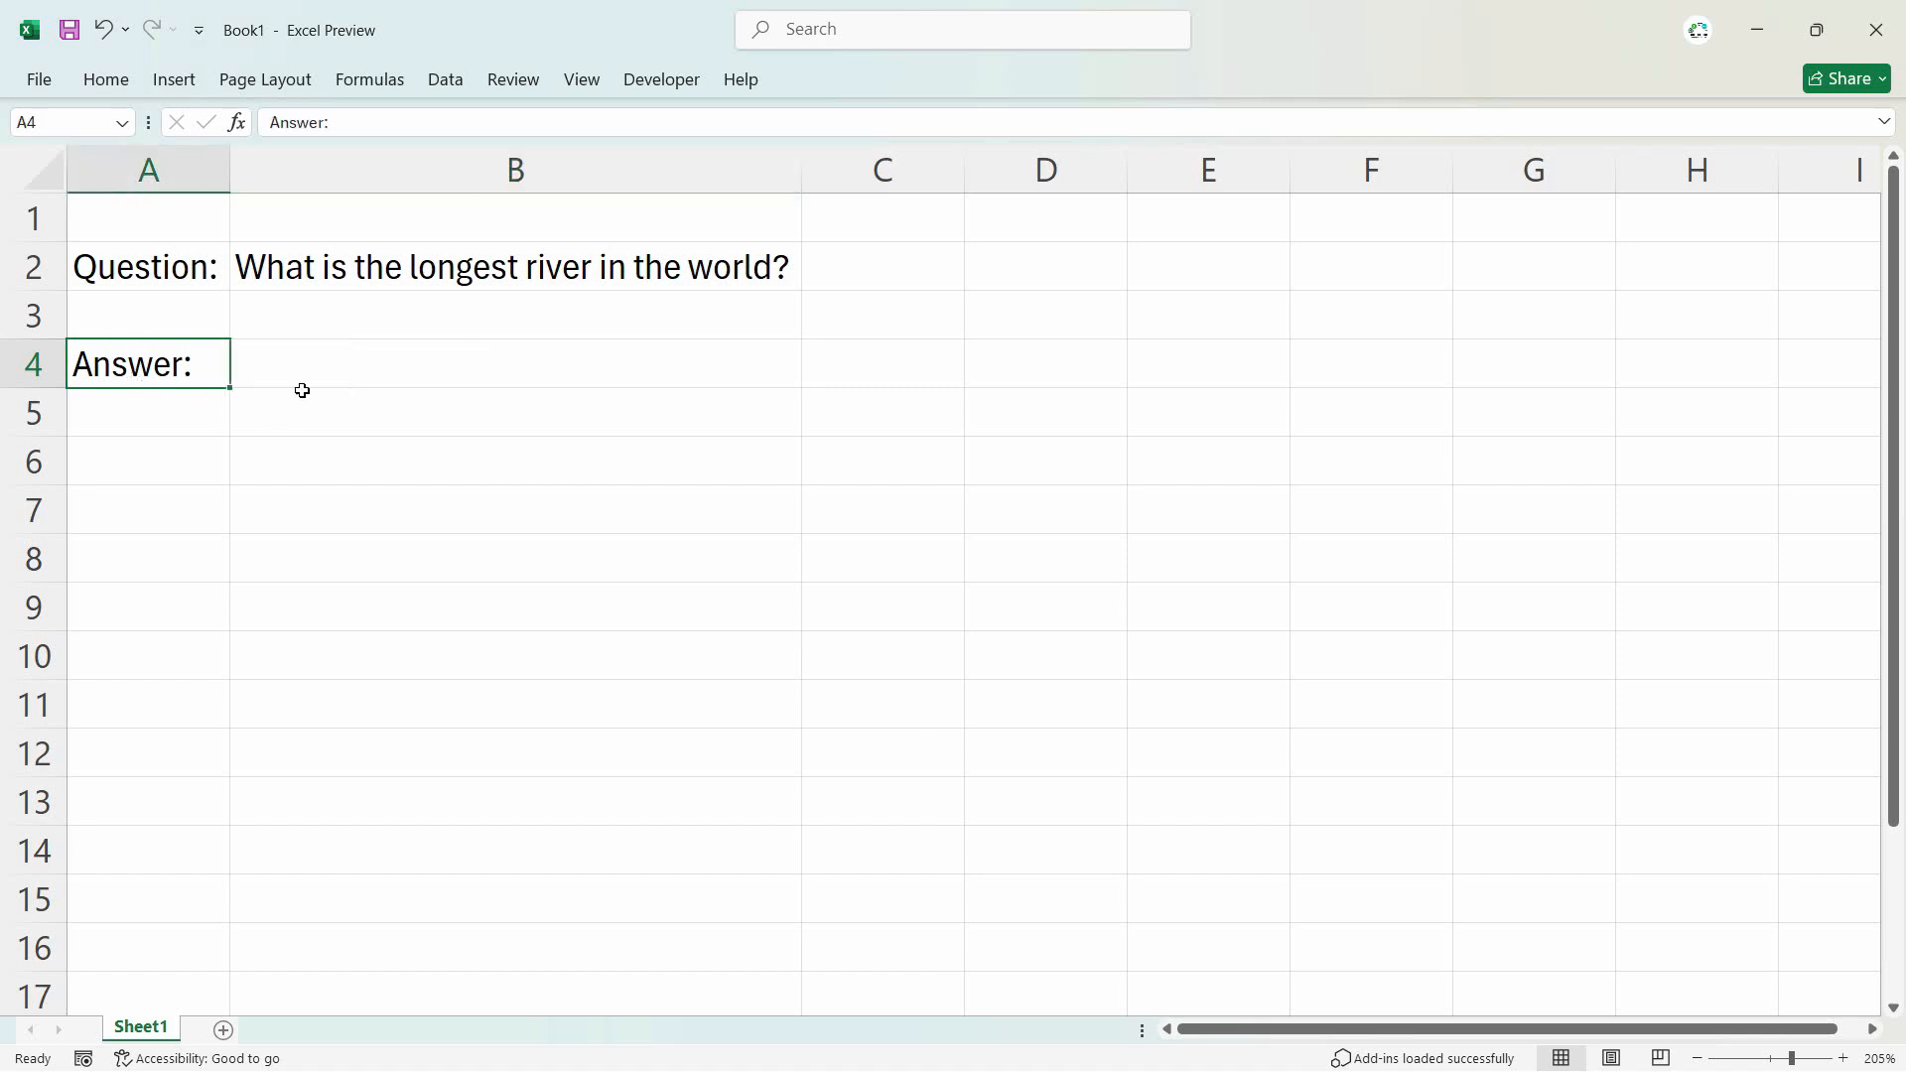
Step: Enter the formula =AI.ASK(B2) in cell B4, using the question cell as the prompt
left_click(423, 361)
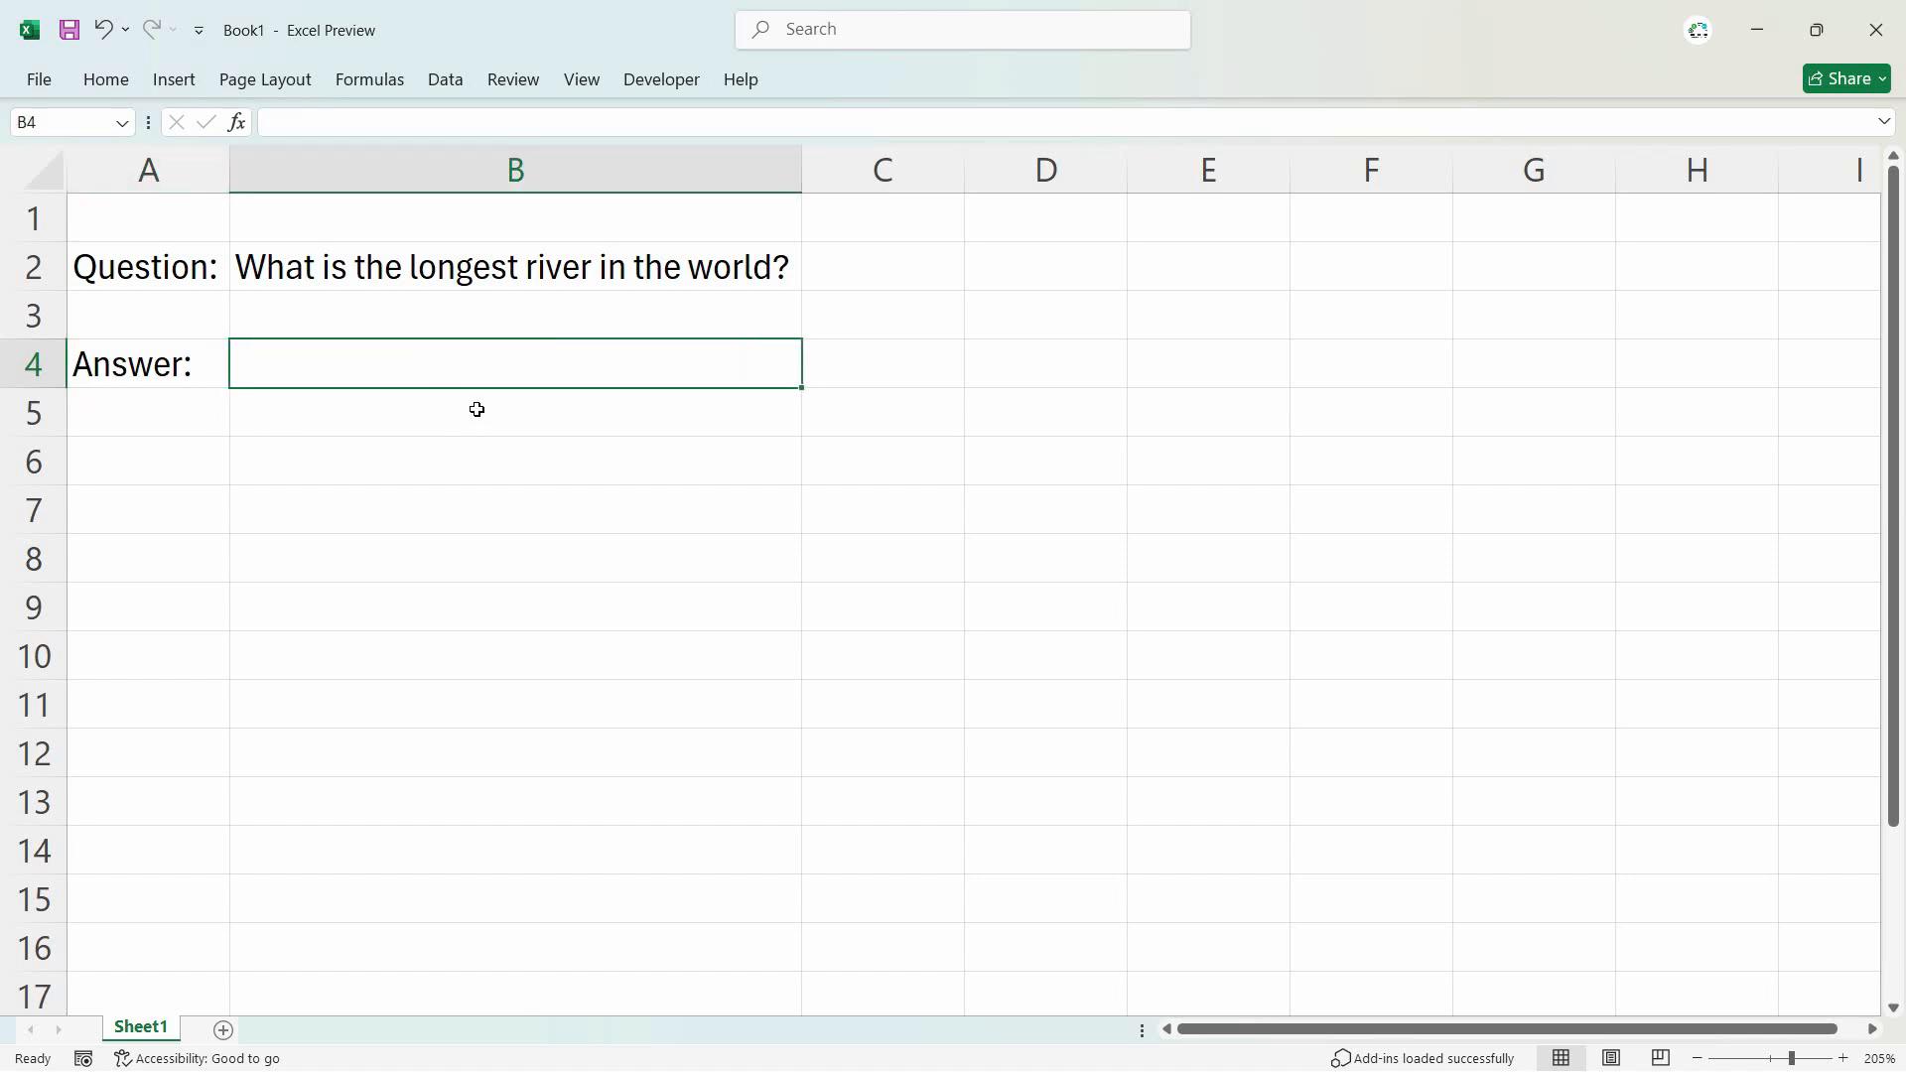
type("=")
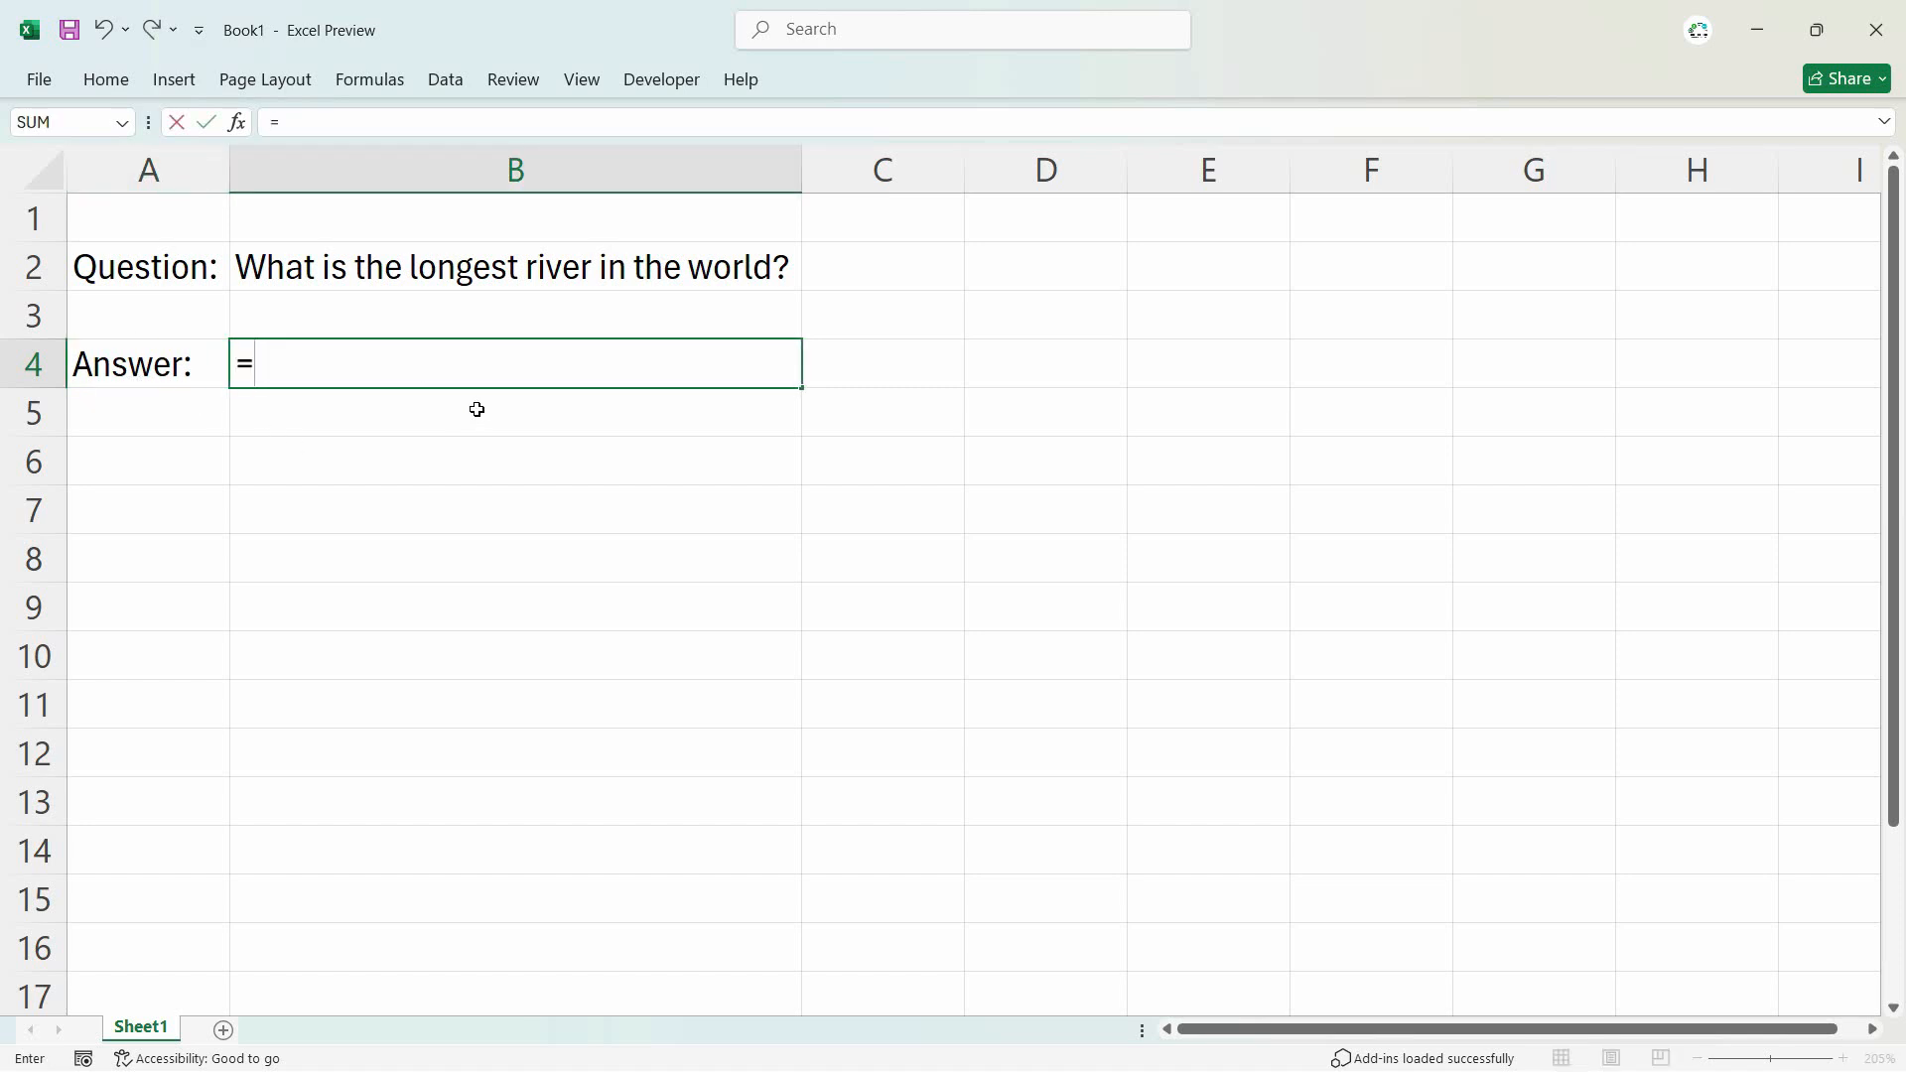
type("ai")
key("Tab")
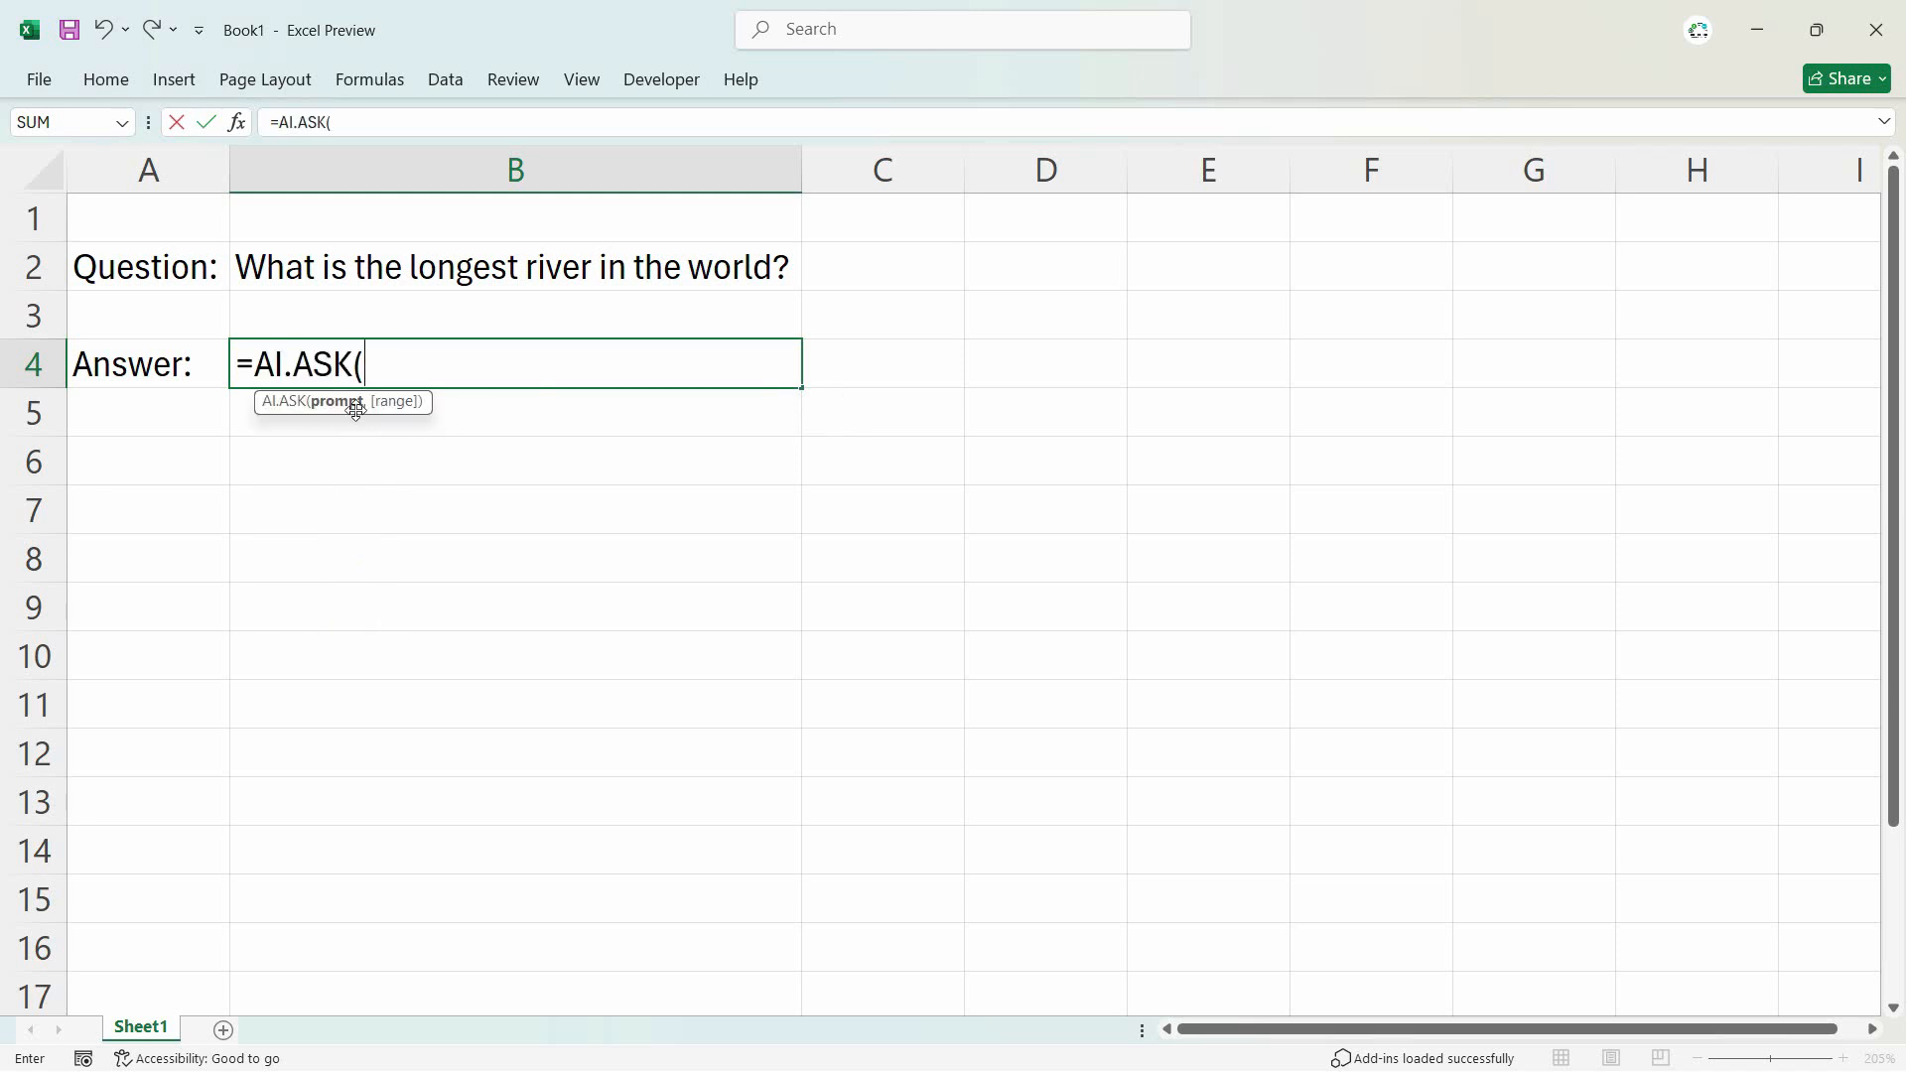
left_click(473, 277)
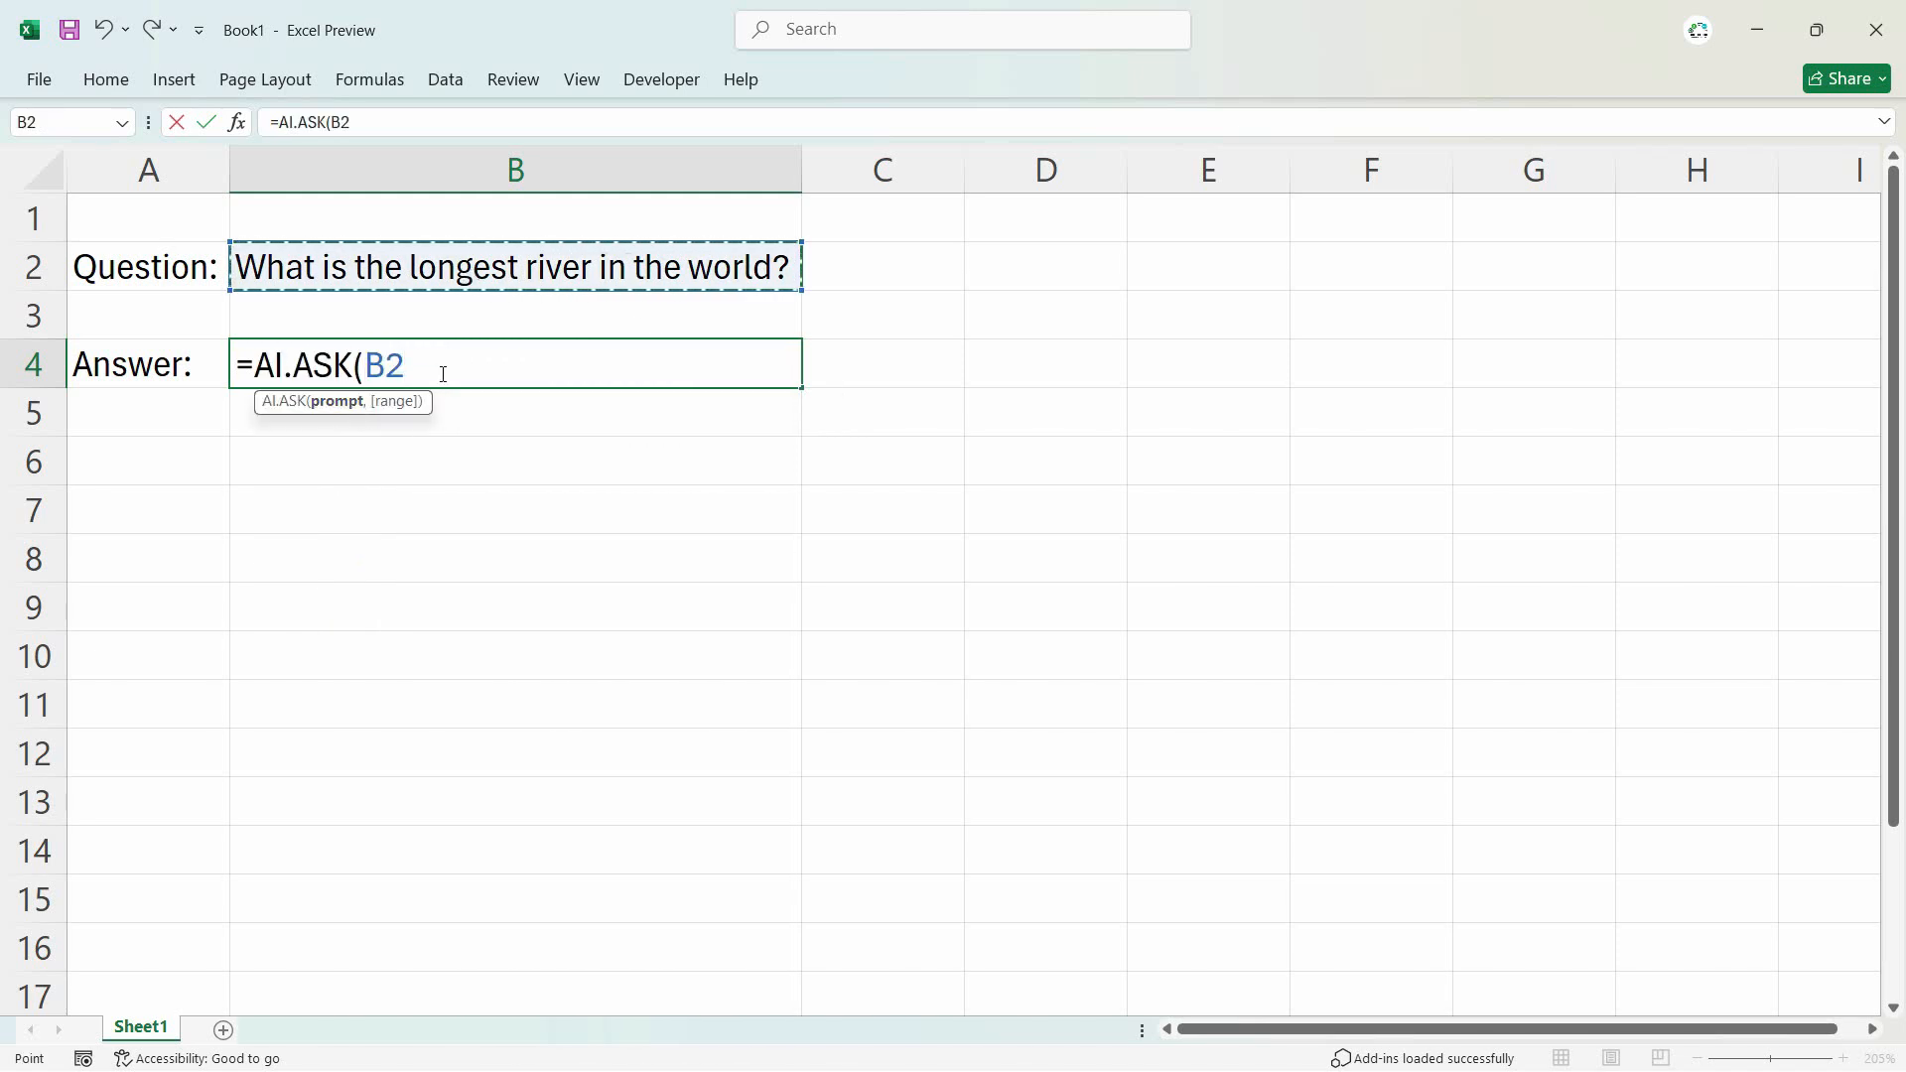
key("Return")
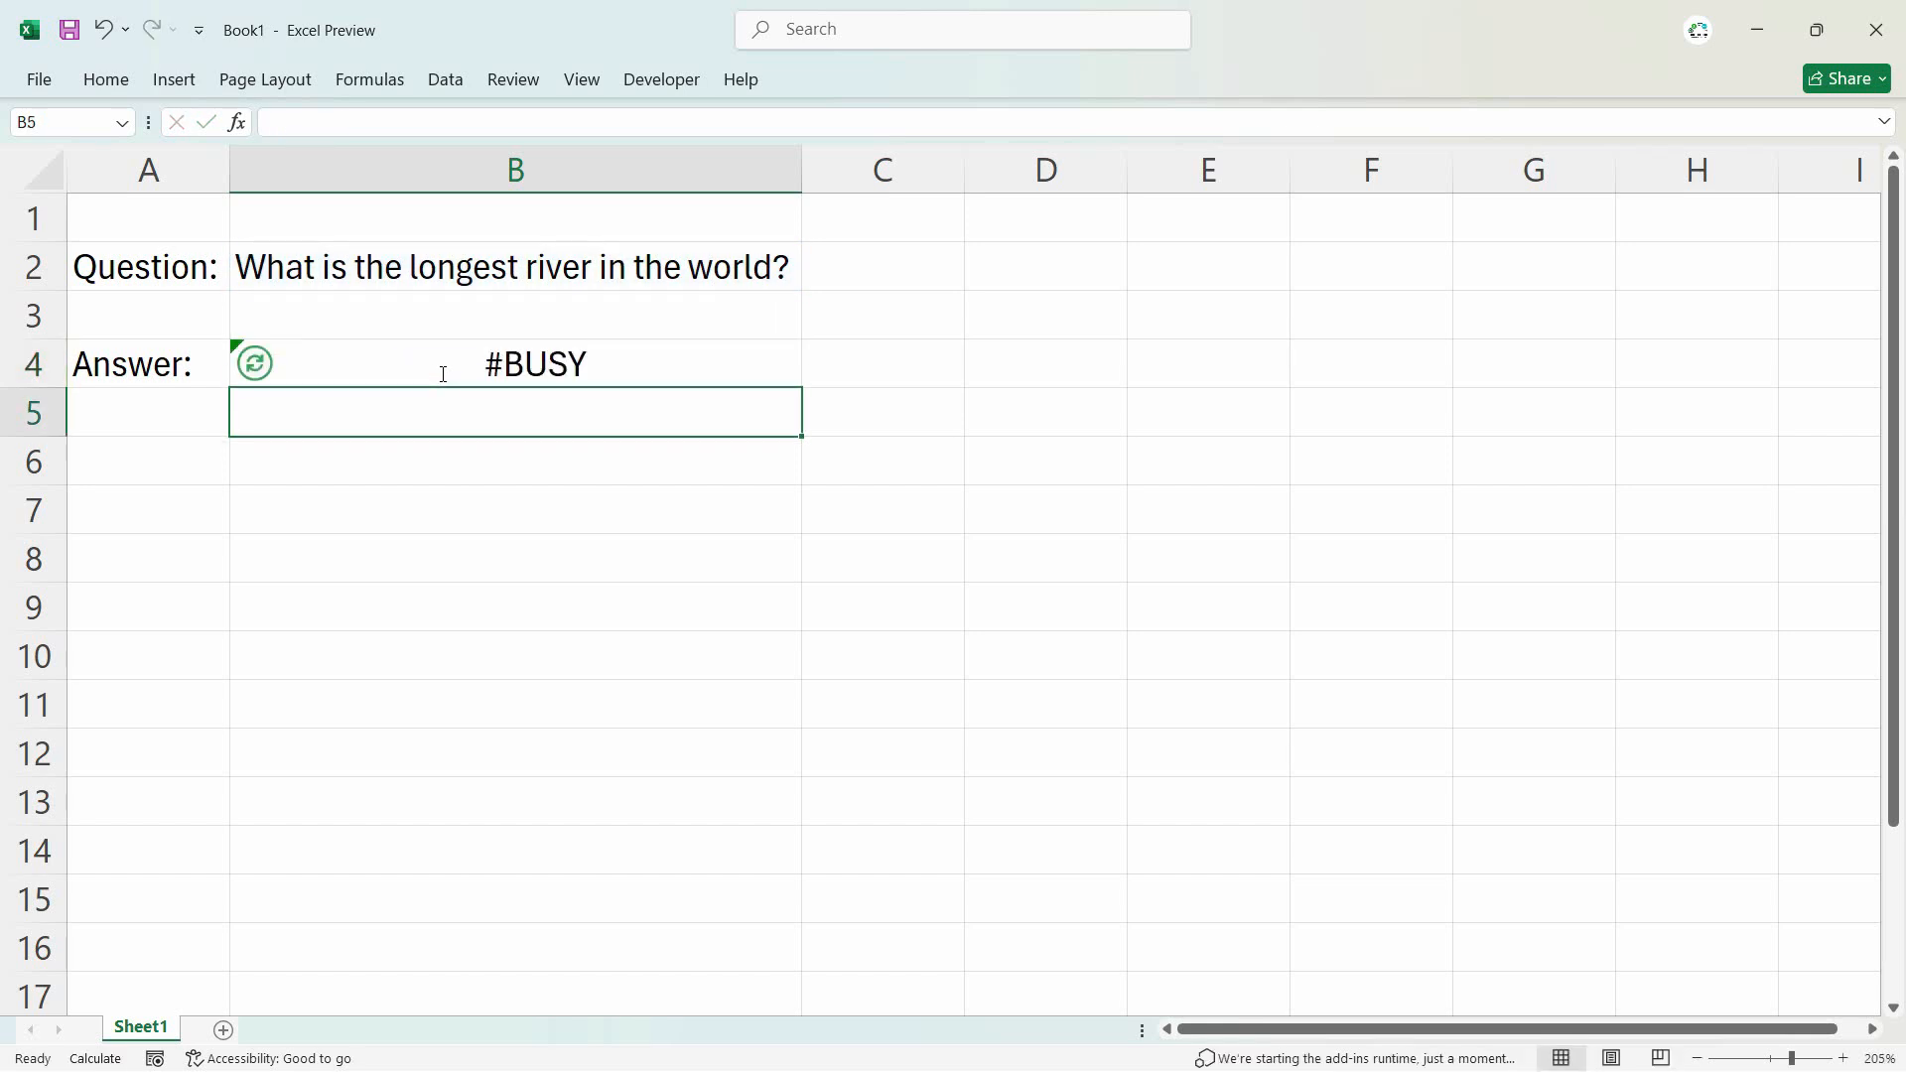
Step: Re-enter the AI.ASK formula in cell B4 to recalculate the answer
left_click(515, 366)
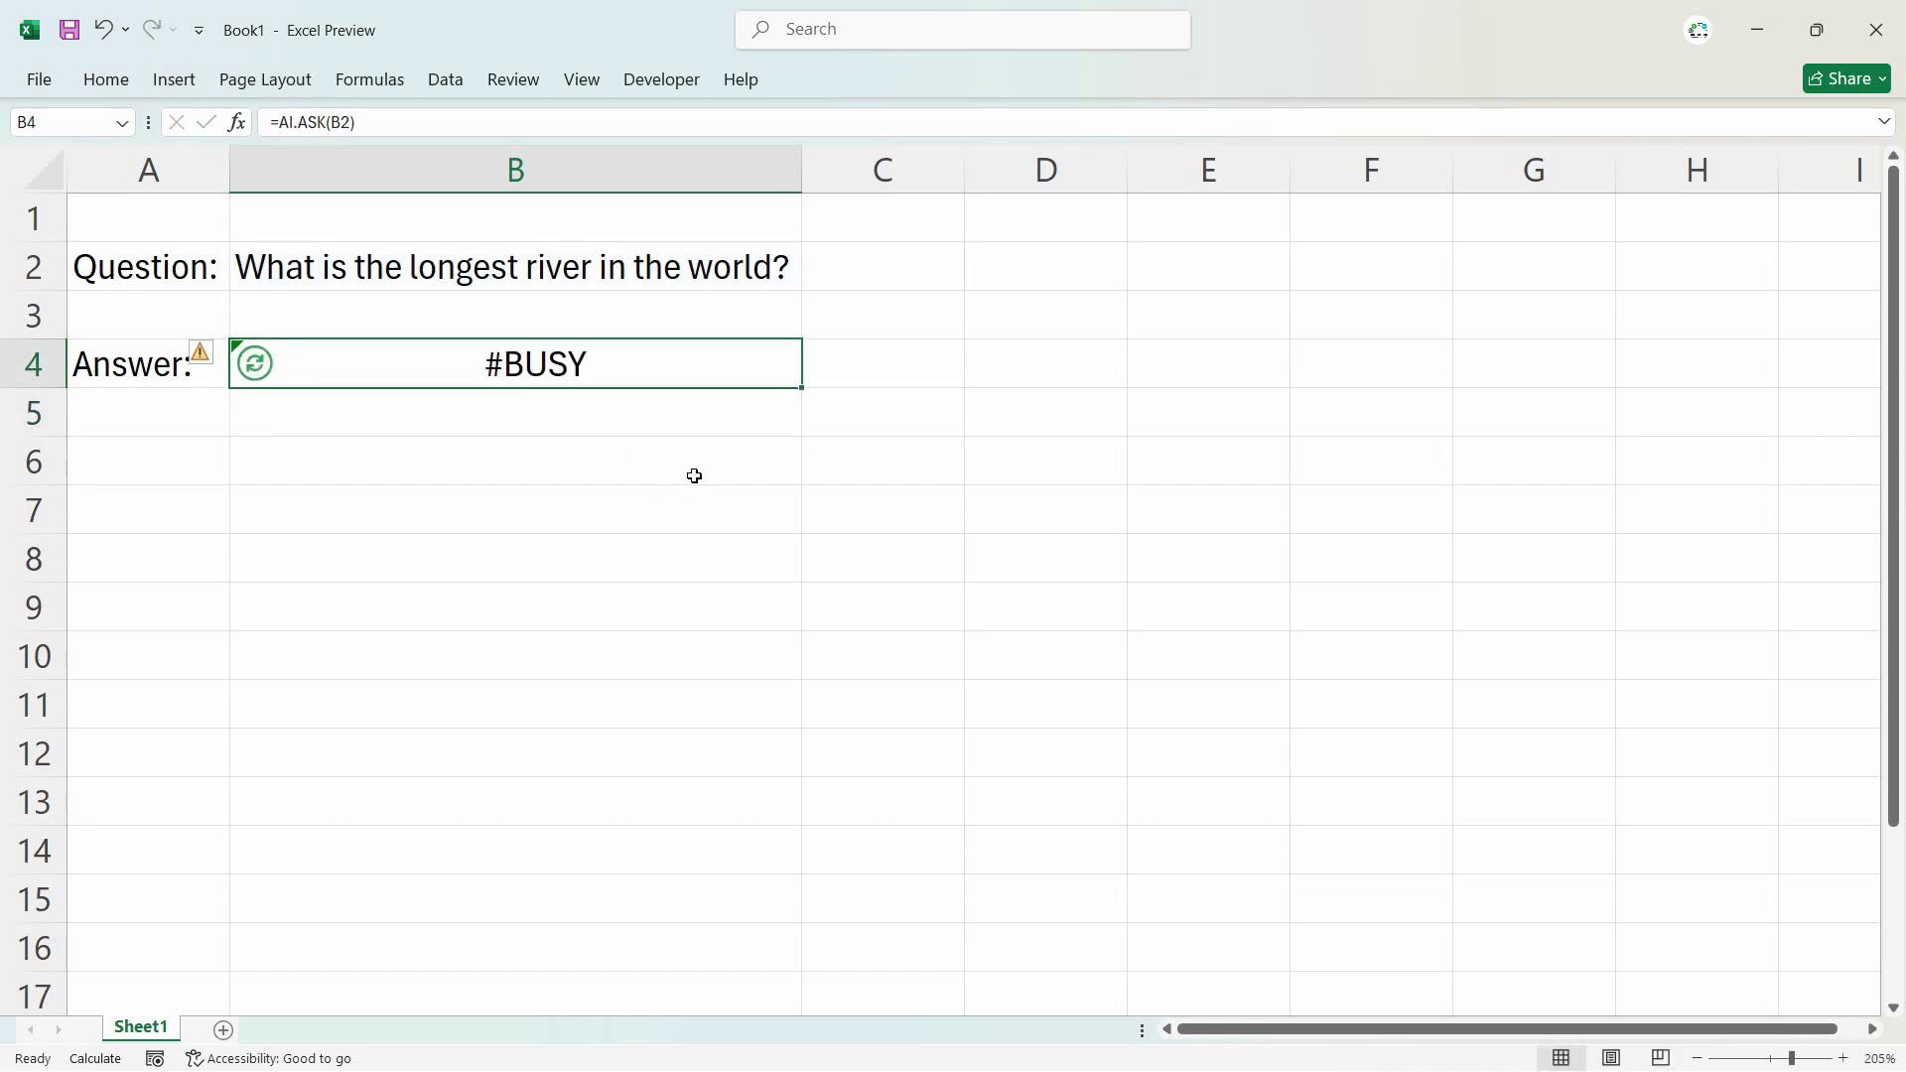
key("F2")
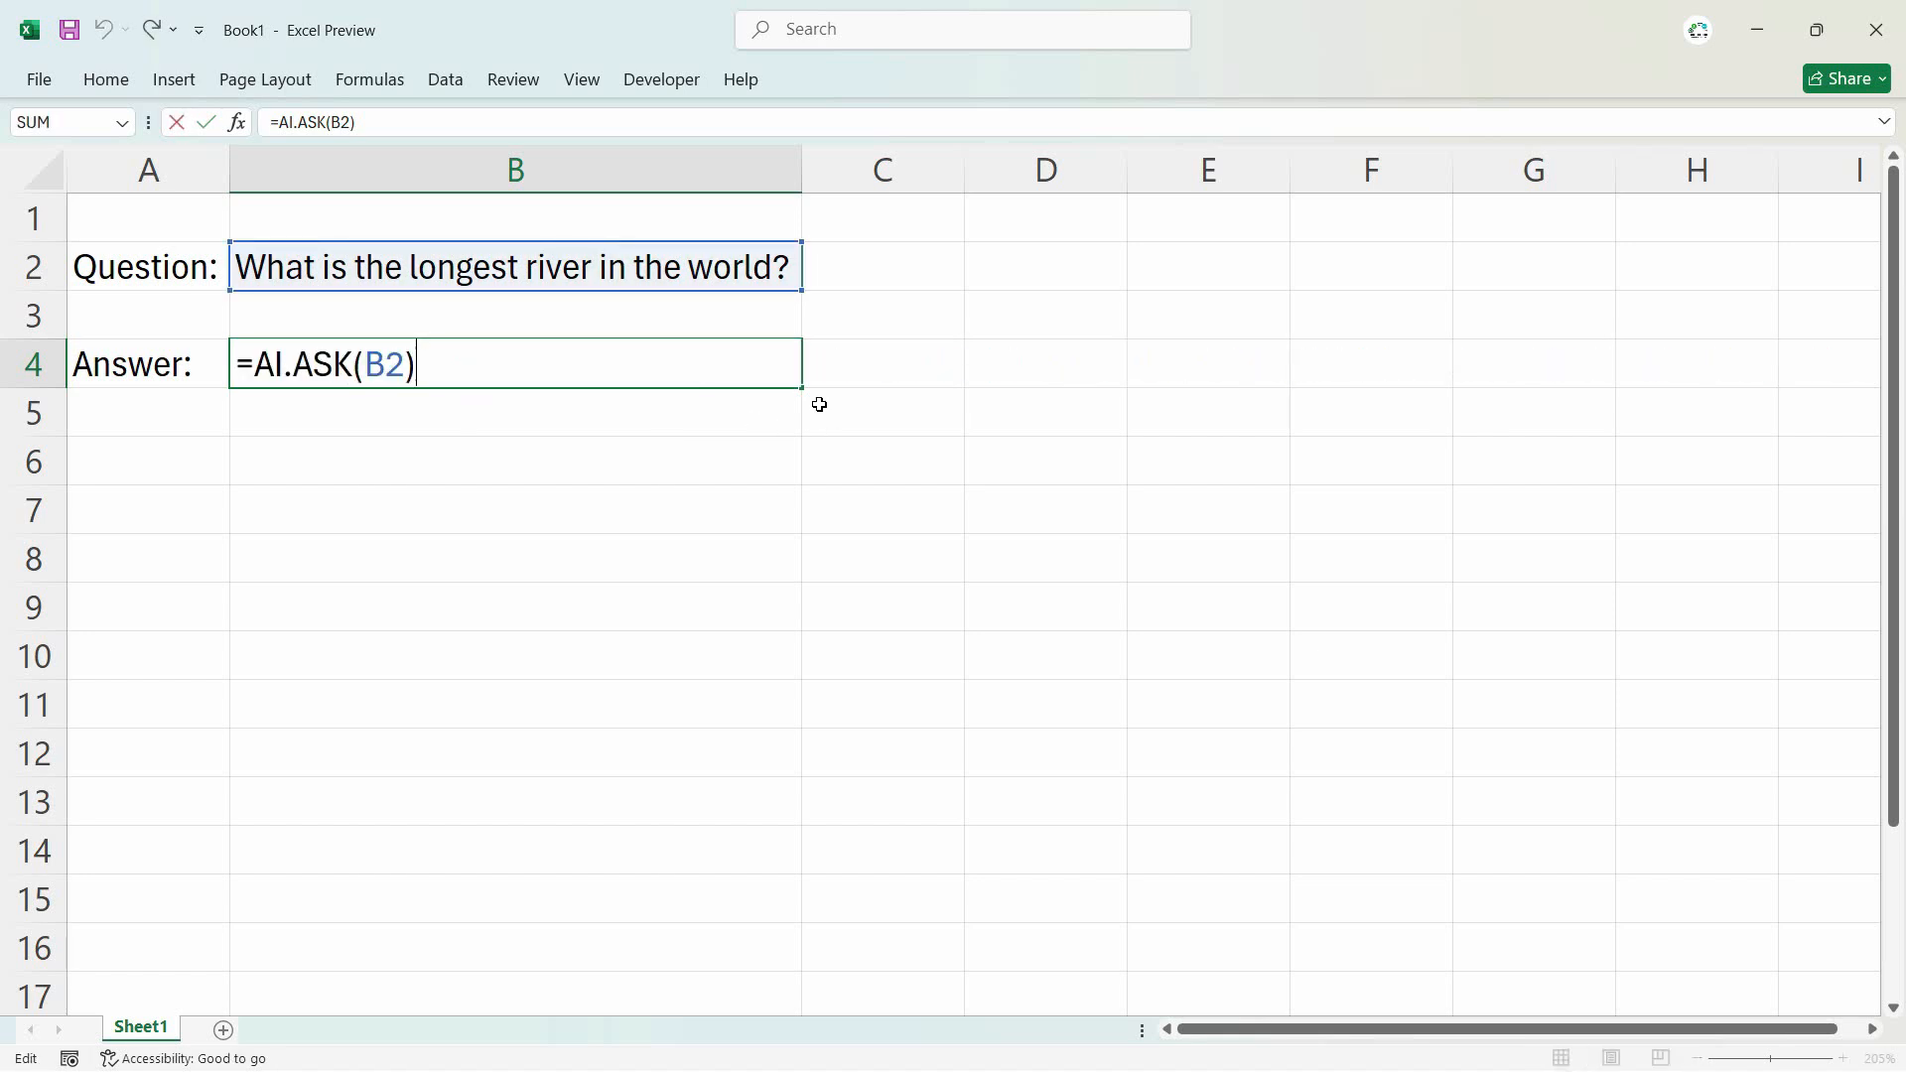
key("Return")
Step: Wrap the text of the AI answer in cell B4
left_click(761, 374)
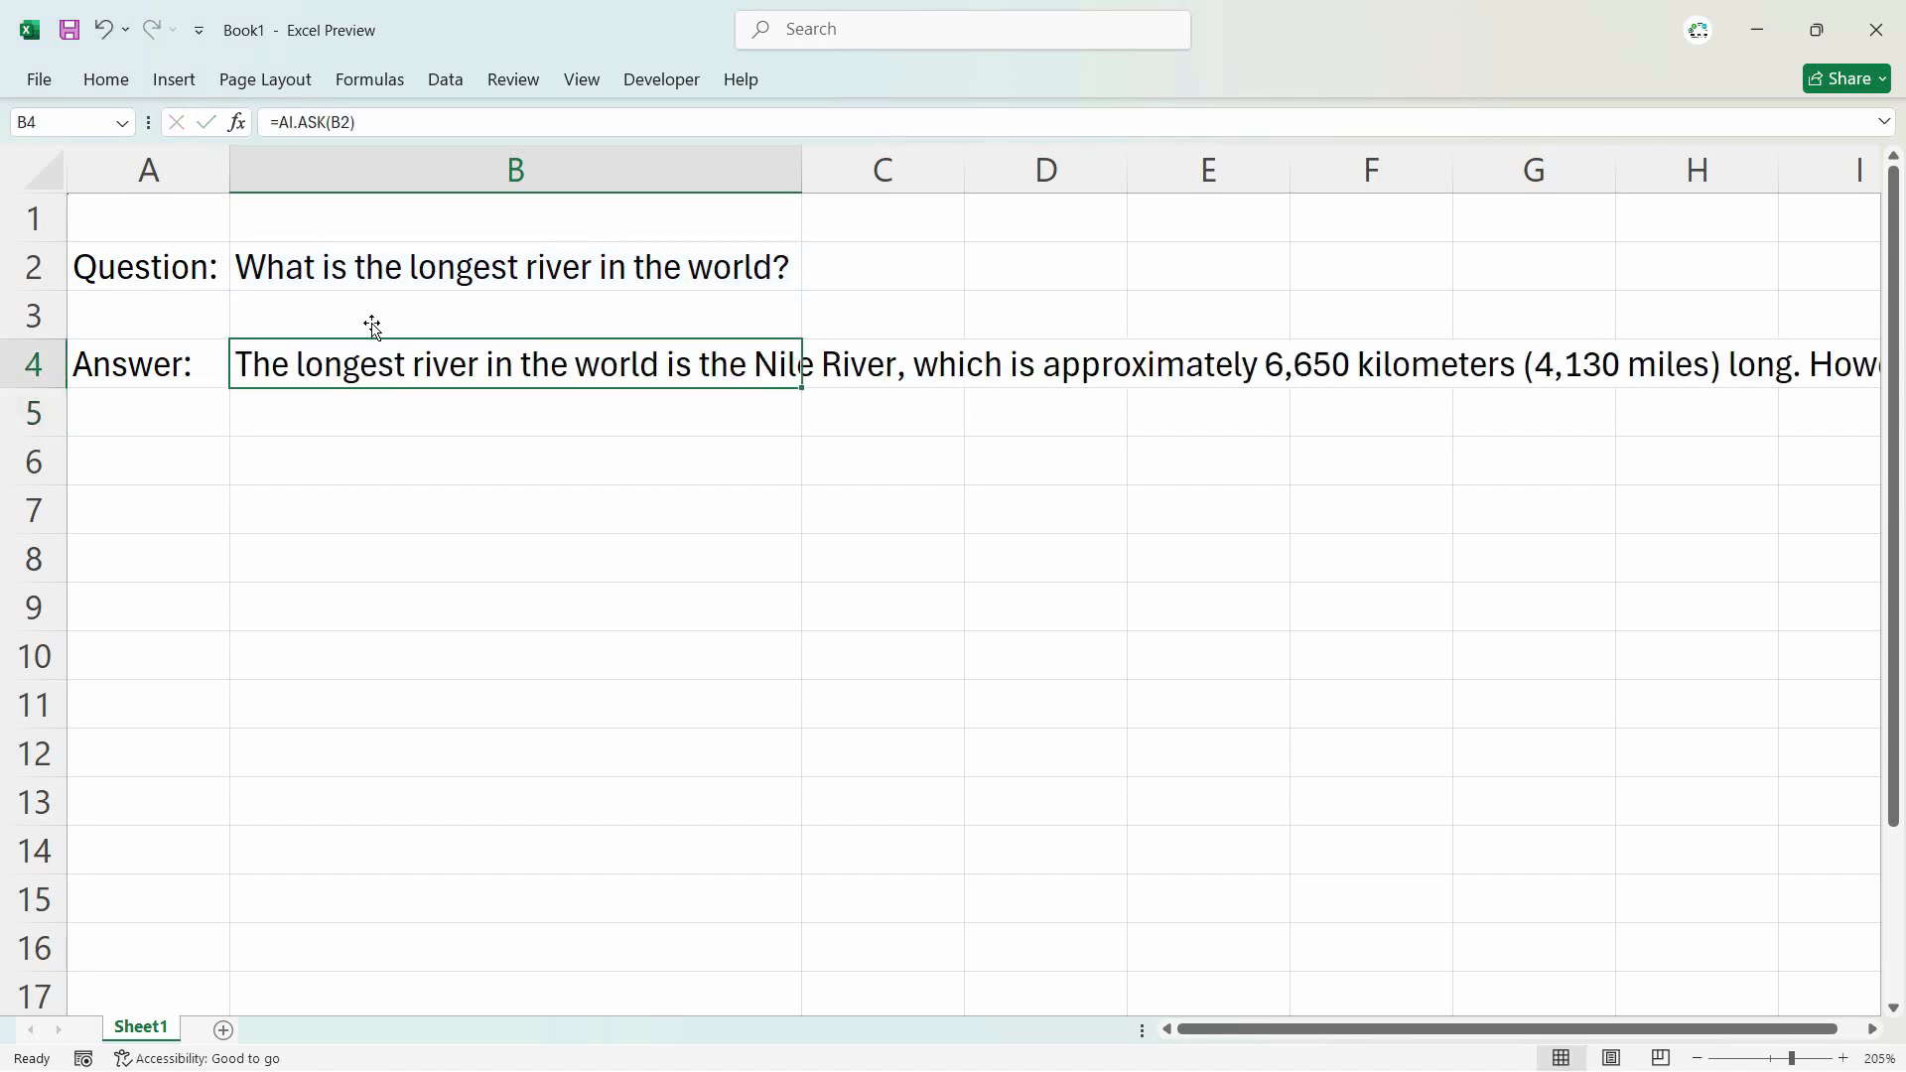
left_click(106, 79)
left_click(709, 126)
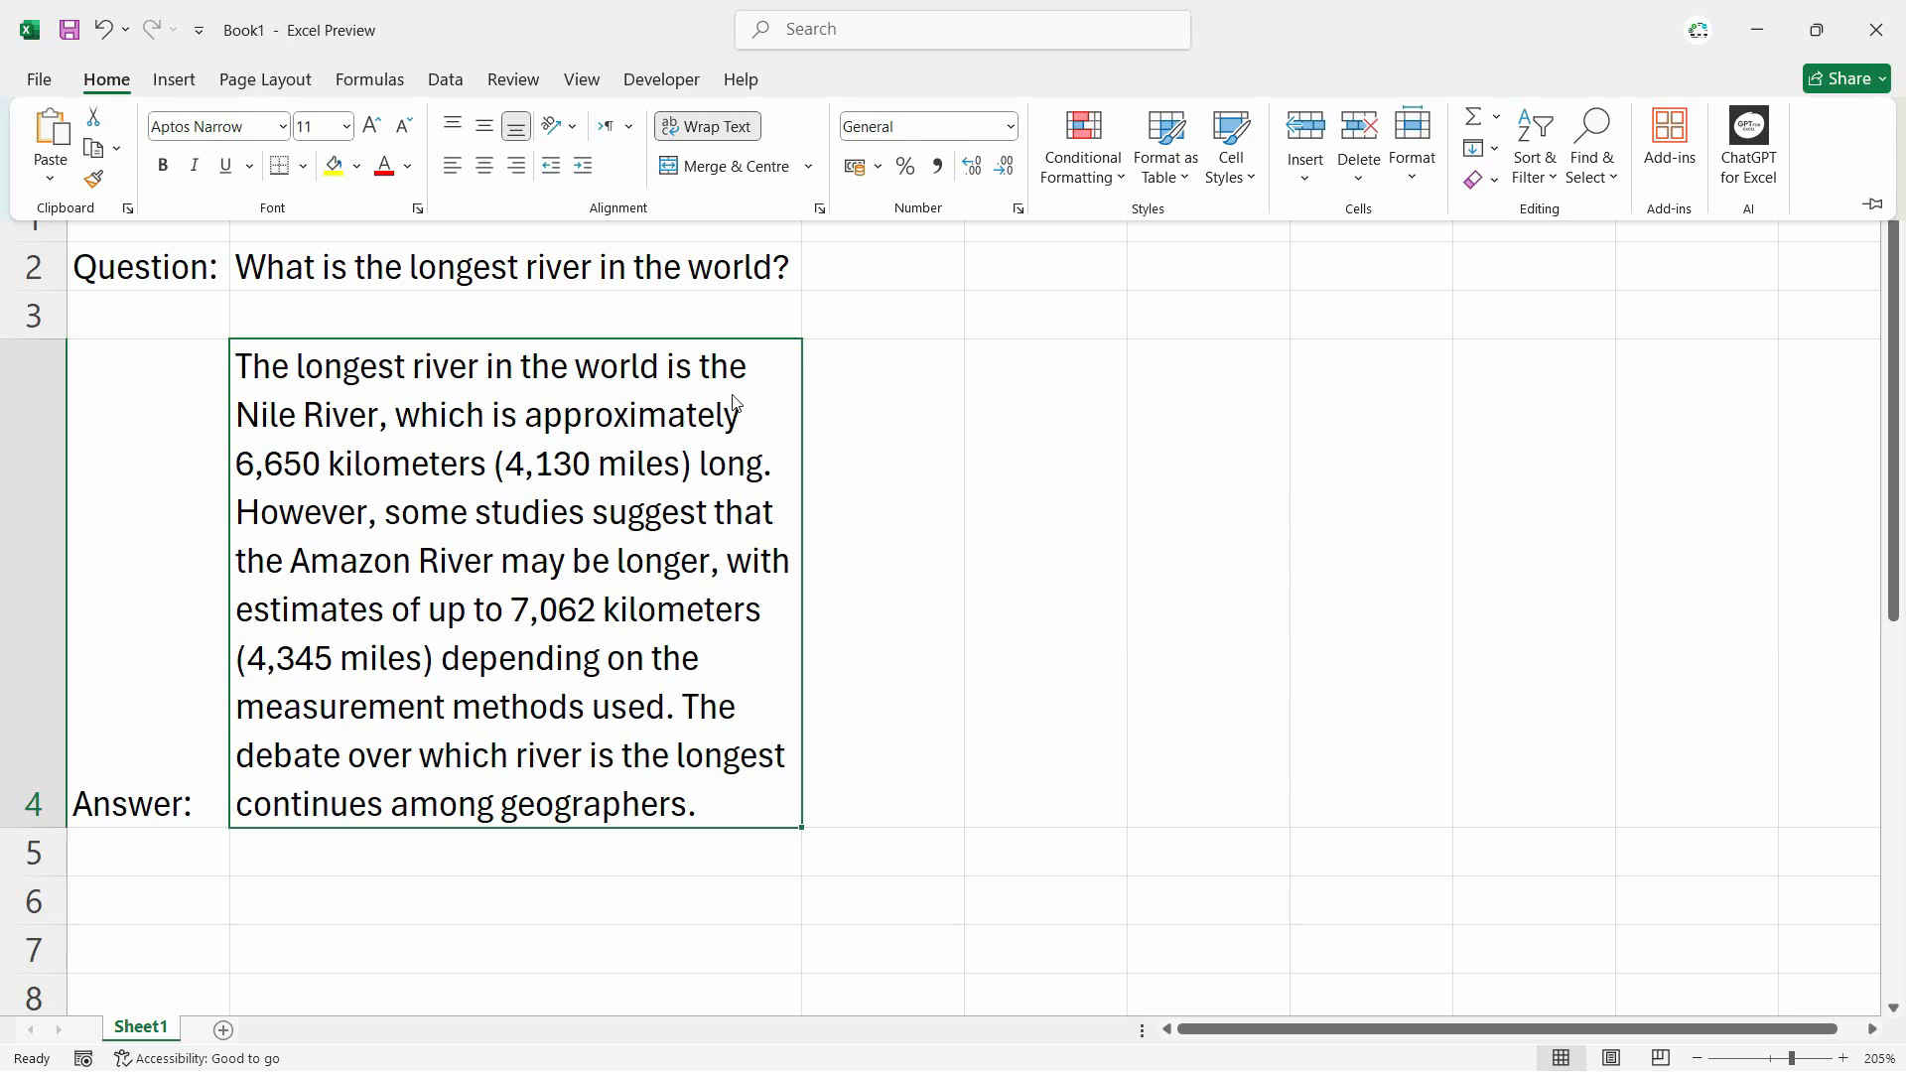
Step: Widen column B by about a third so the wrapped answer takes fewer lines
left_click(804, 182)
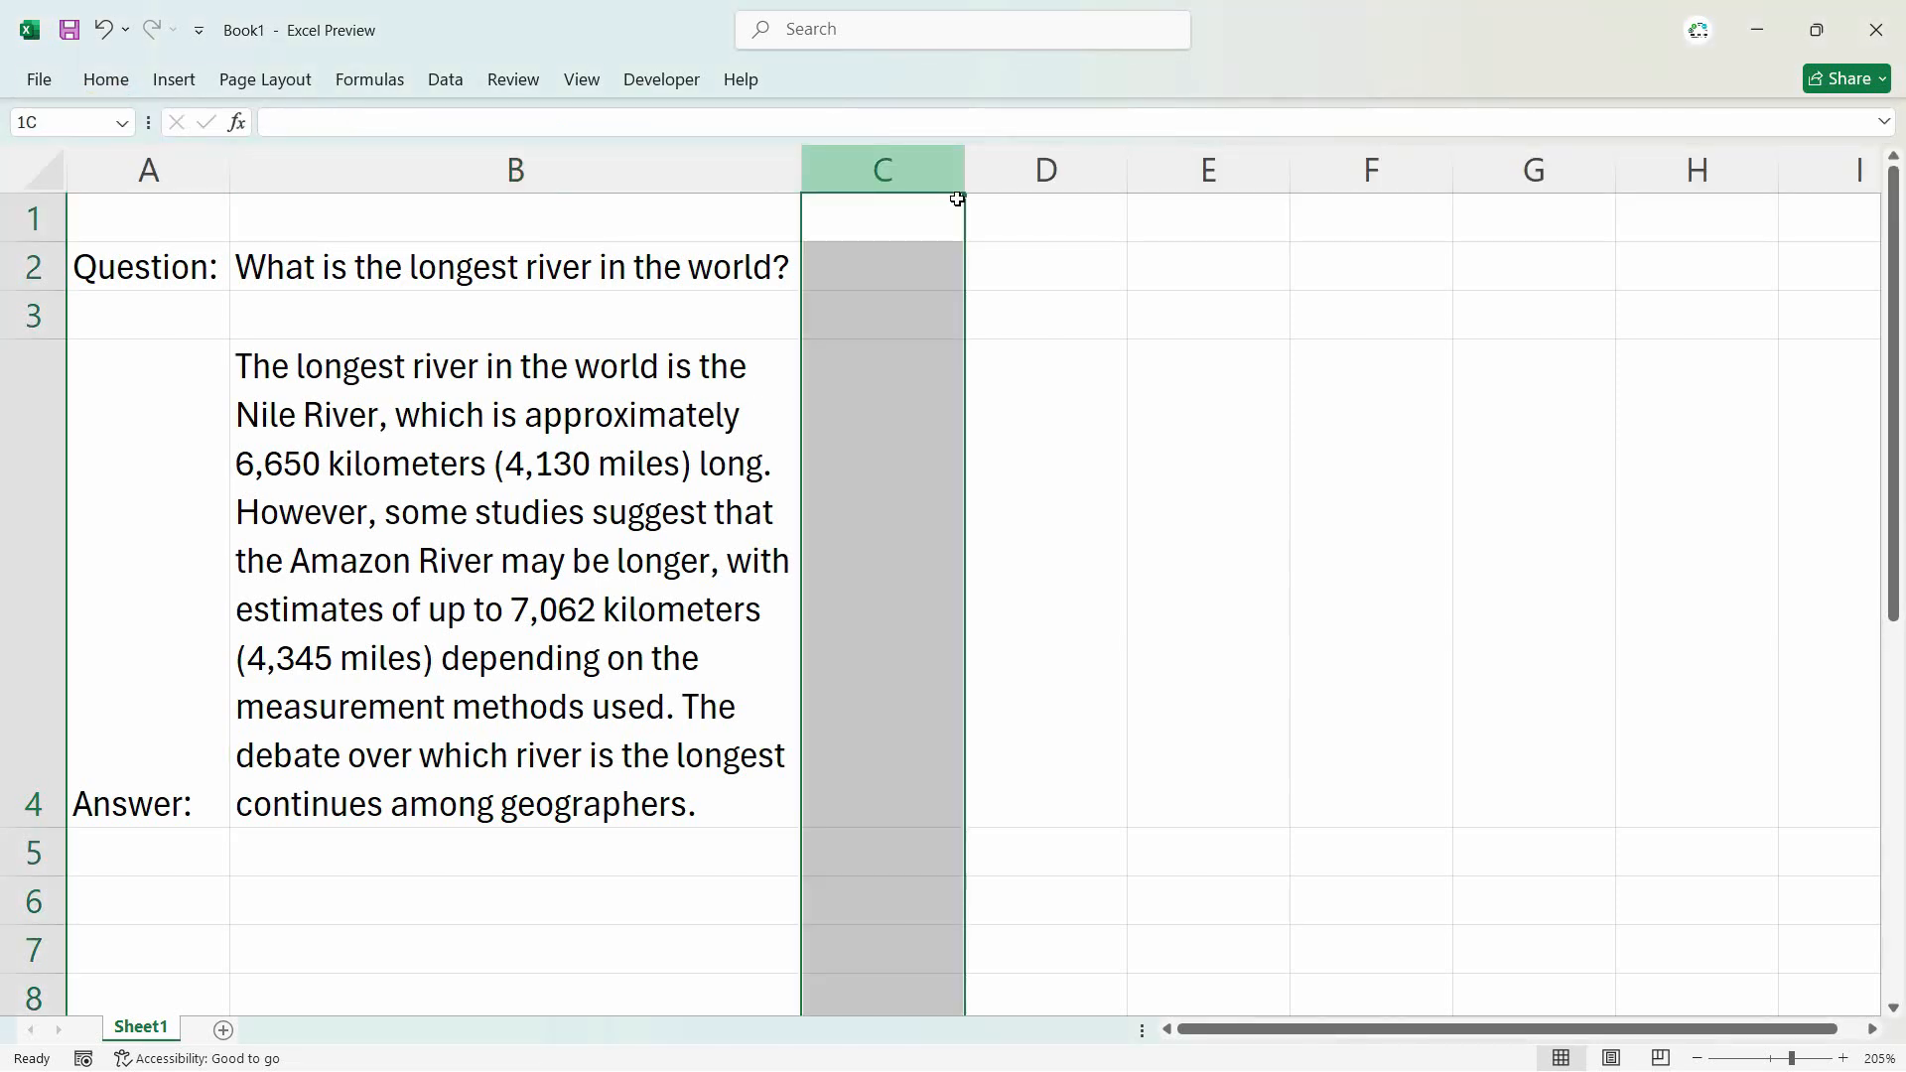
left_click_drag(801, 170, 989, 170)
left_click(770, 814)
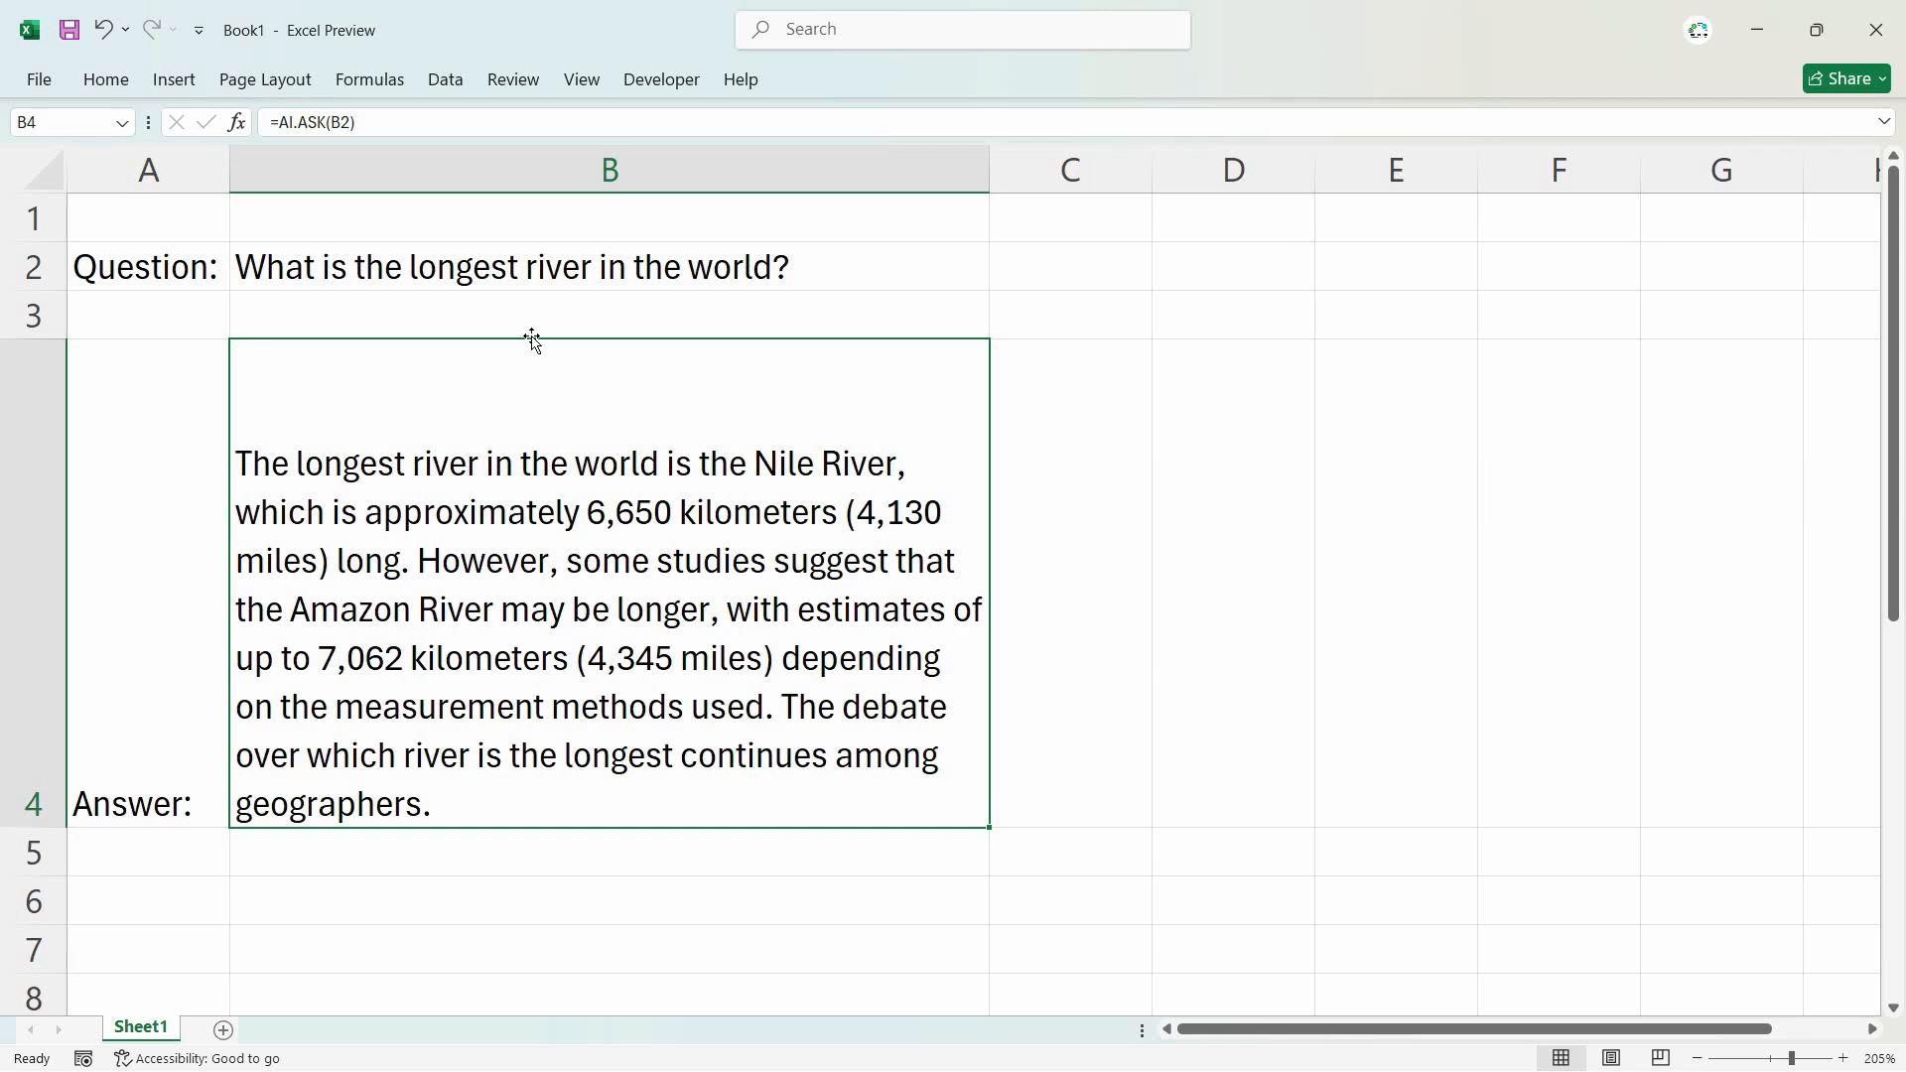
left_click(542, 274)
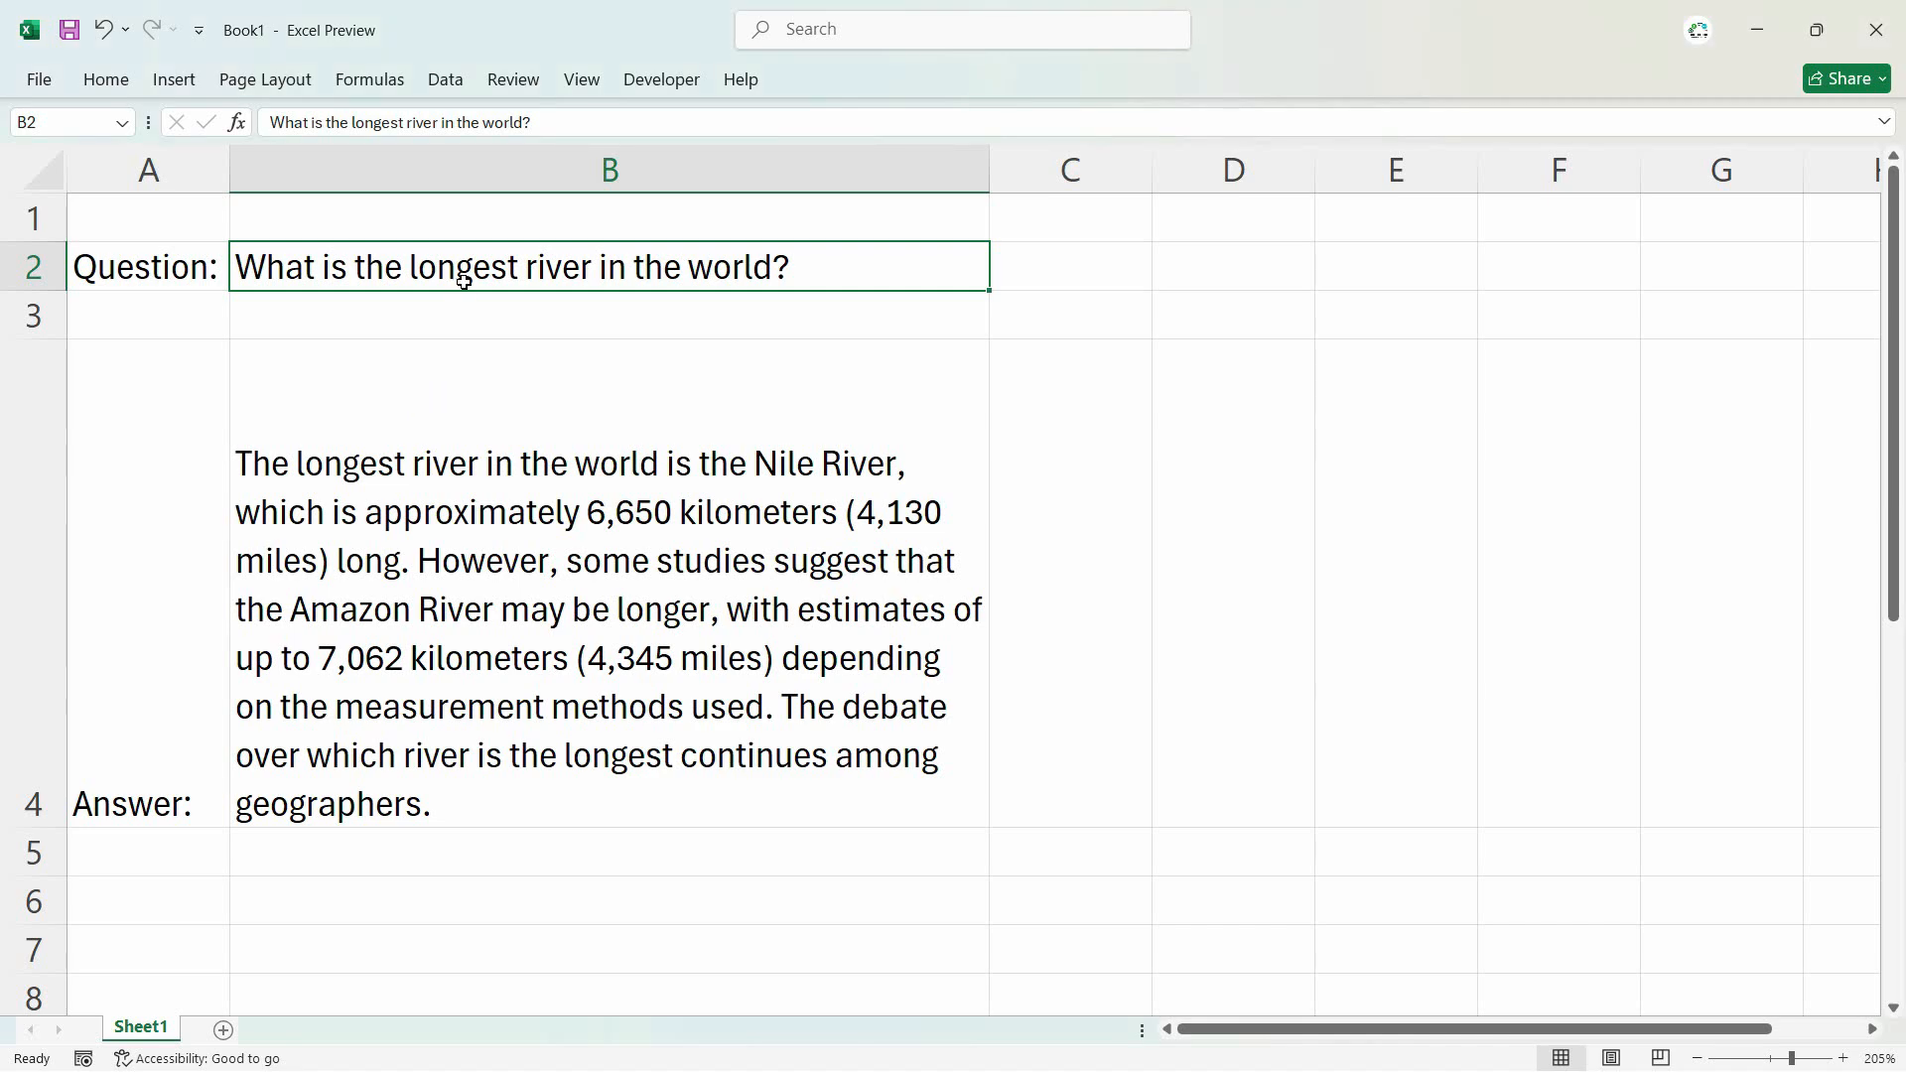
Step: Replace the question in cell B2 with "What is the capital city of Canada?" and select the answer in B4
type("What is the capital city of Canada?")
key("Return")
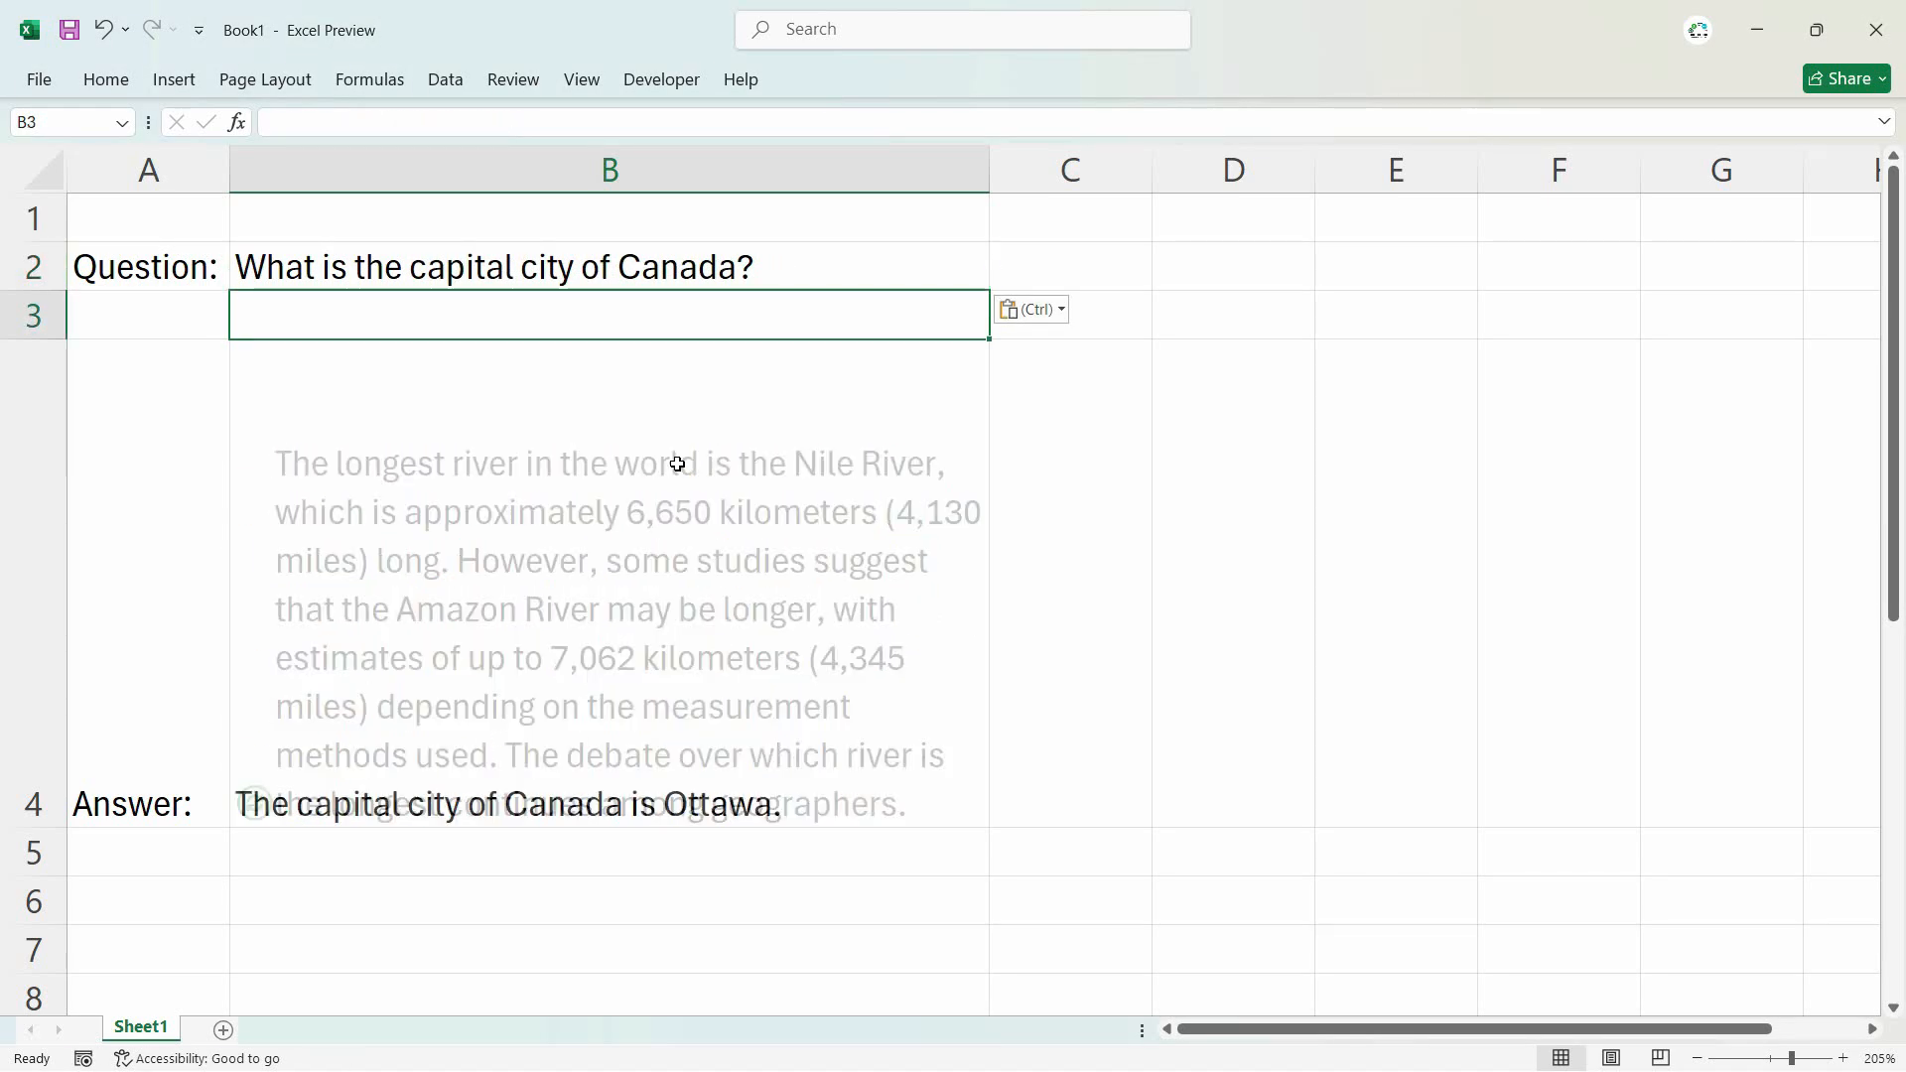
left_click(656, 584)
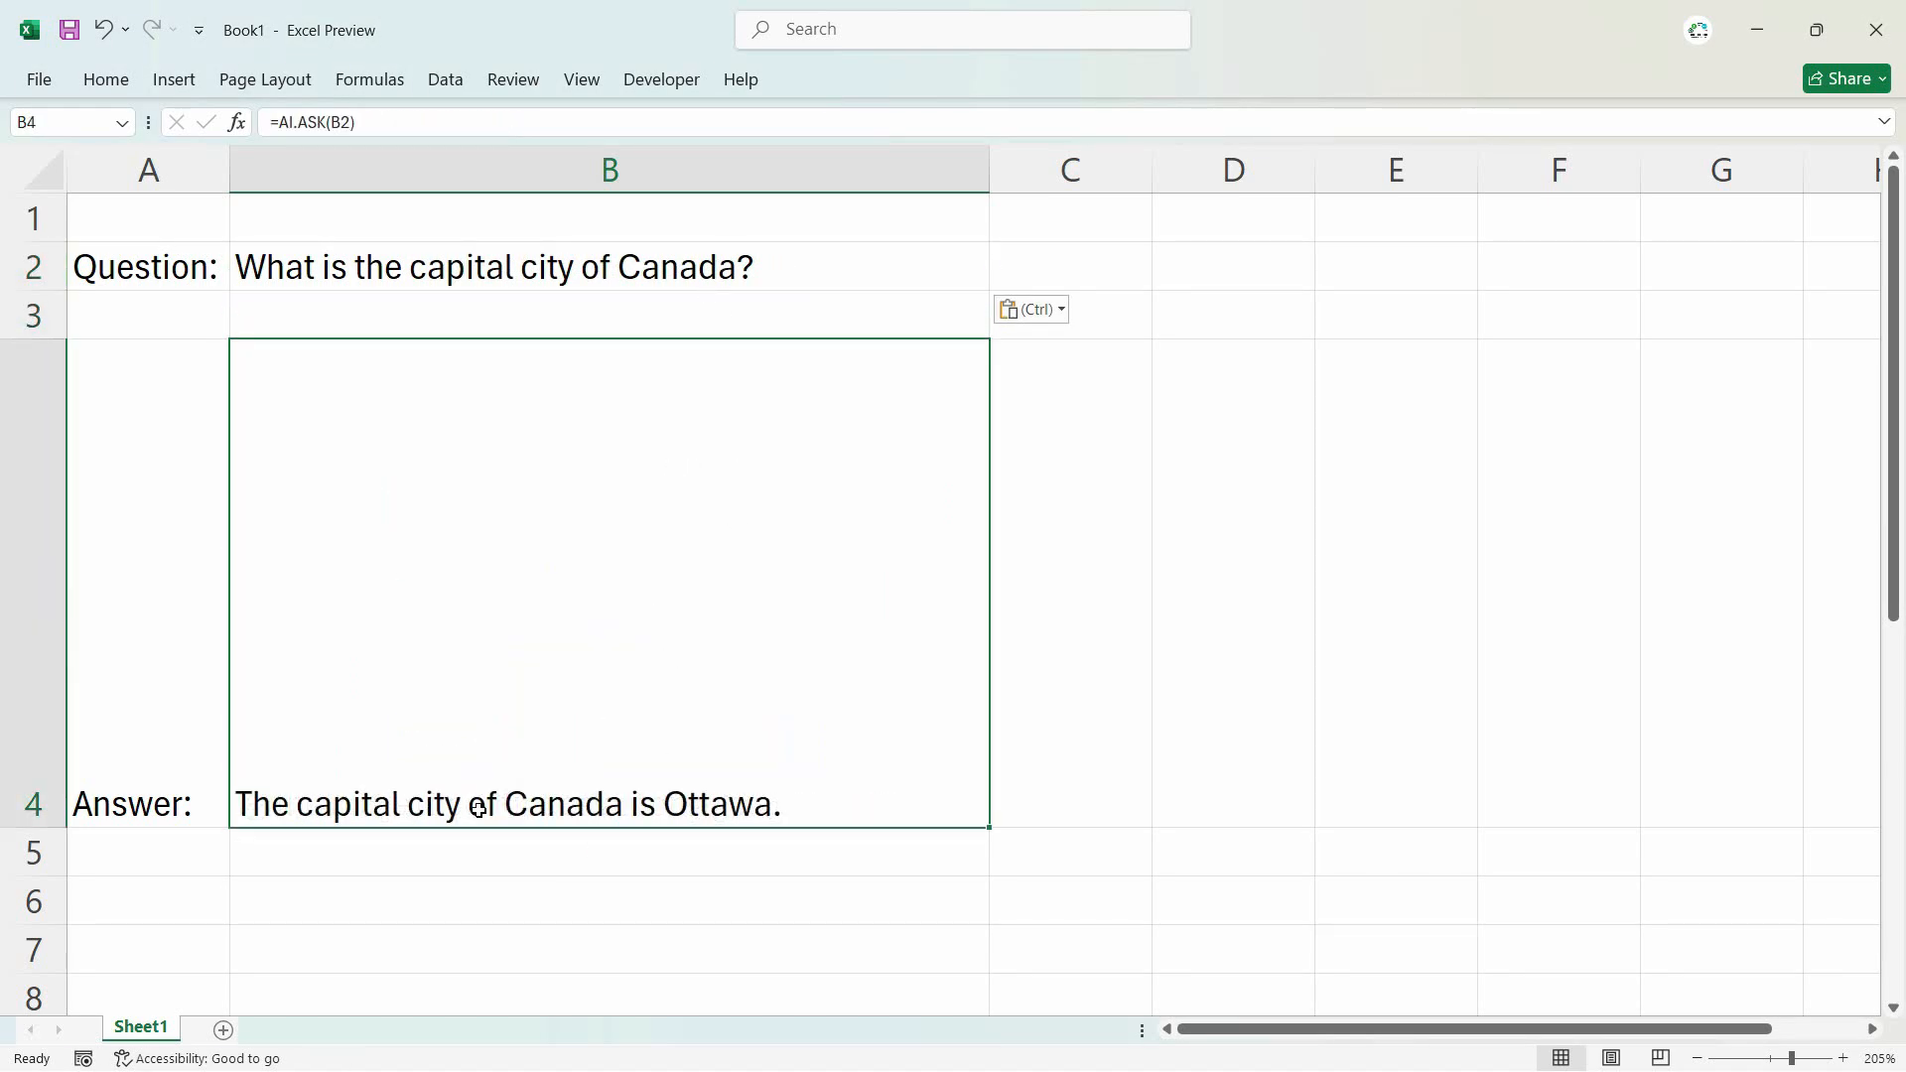
Step: Switch to the ChatGPT page and copy the question "Which ocean lies to the east of Africa?", then return to Excel
key("alt+Tab")
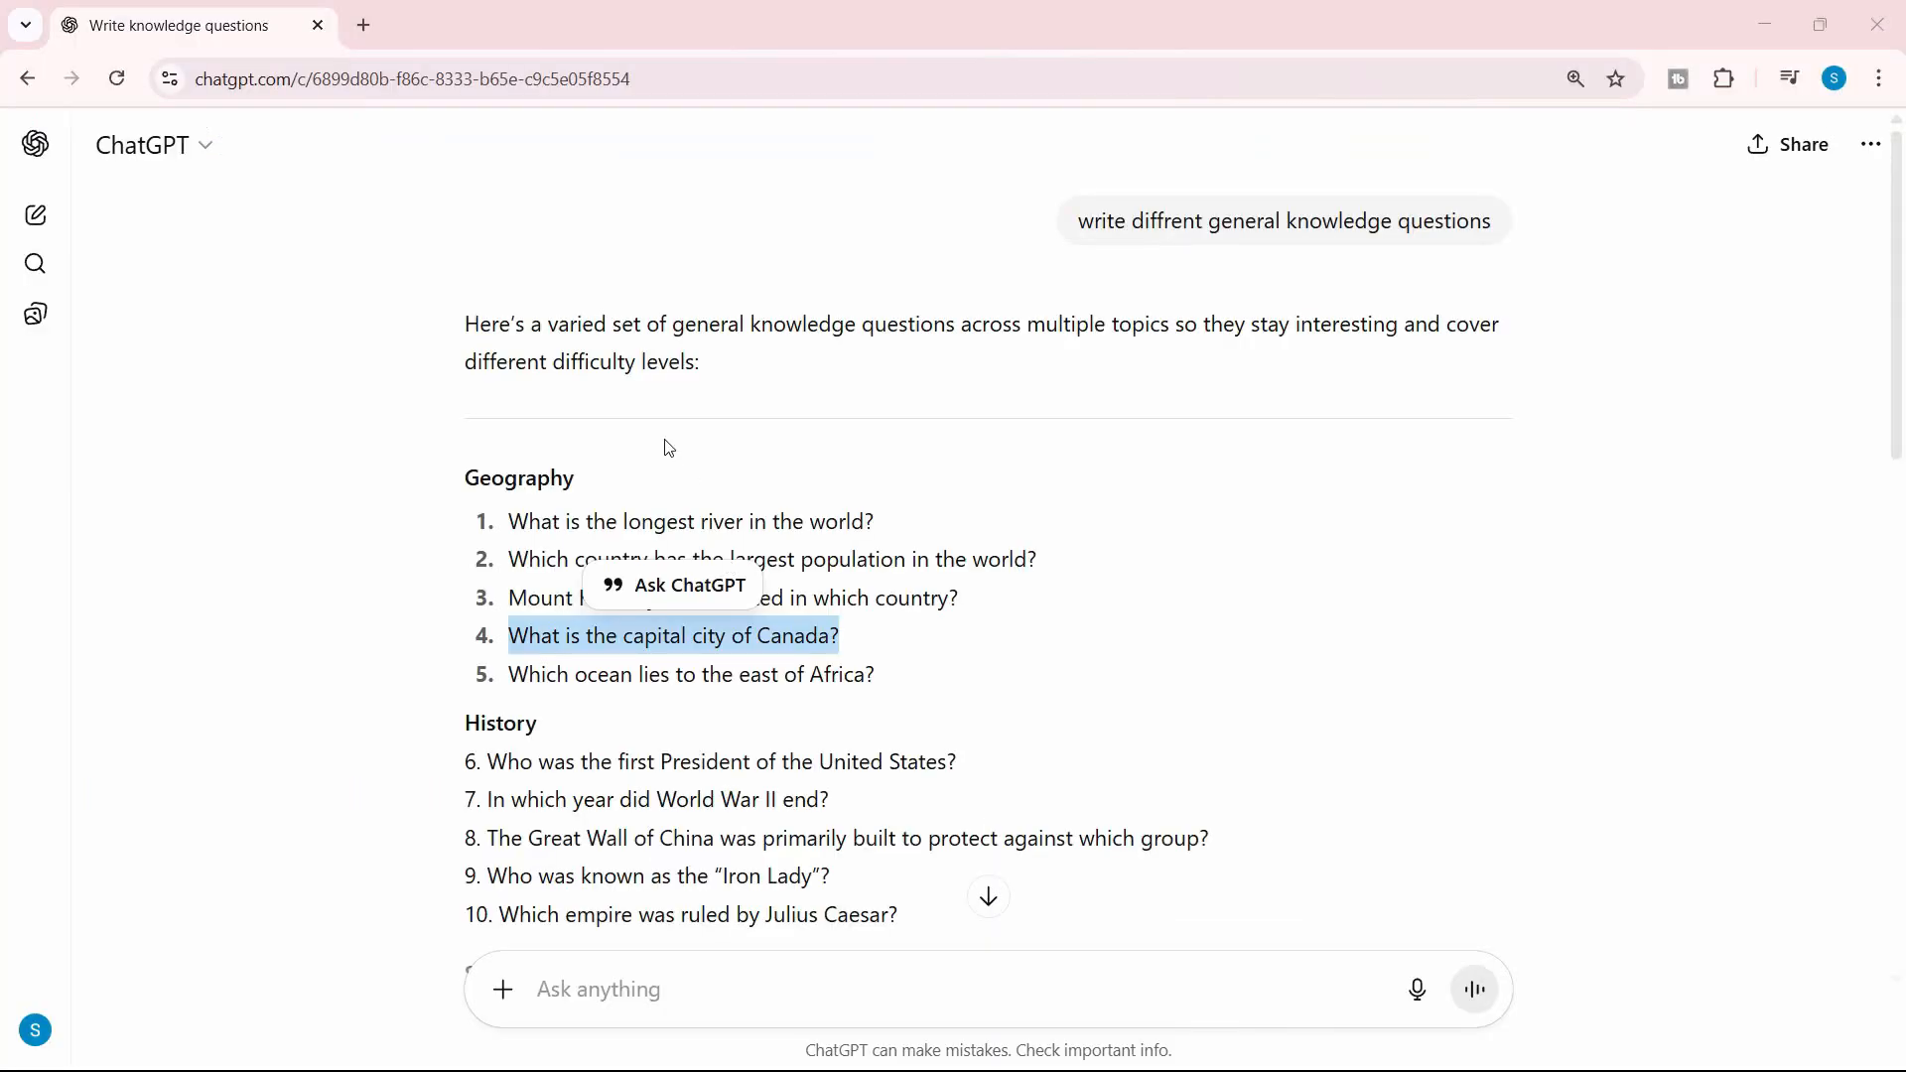
triple_click(739, 678)
key("alt+Tab")
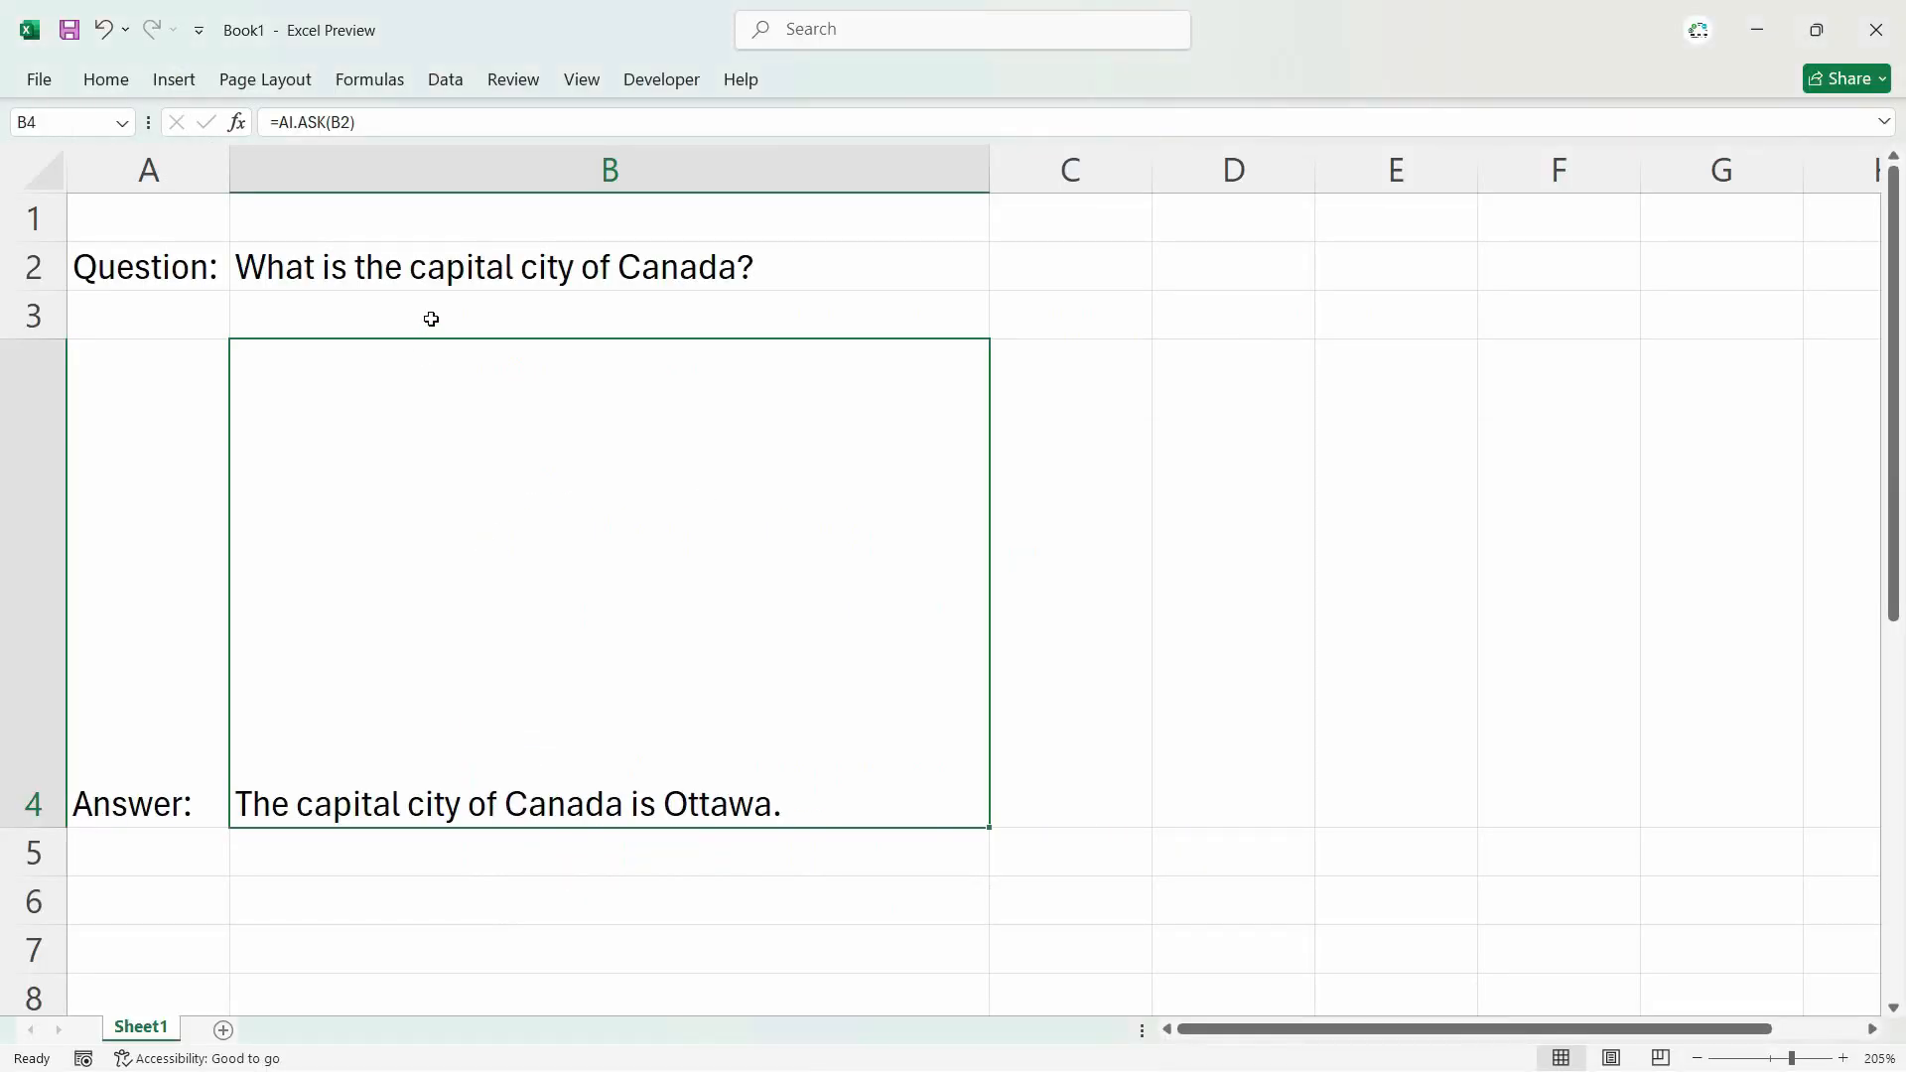
Step: Replace the question in cell B2 with "Which ocean lies to the east of Africa?", removing the leading list number
left_click(429, 270)
type("1.Which ocean lies to the east of Africa?")
double_click(313, 270)
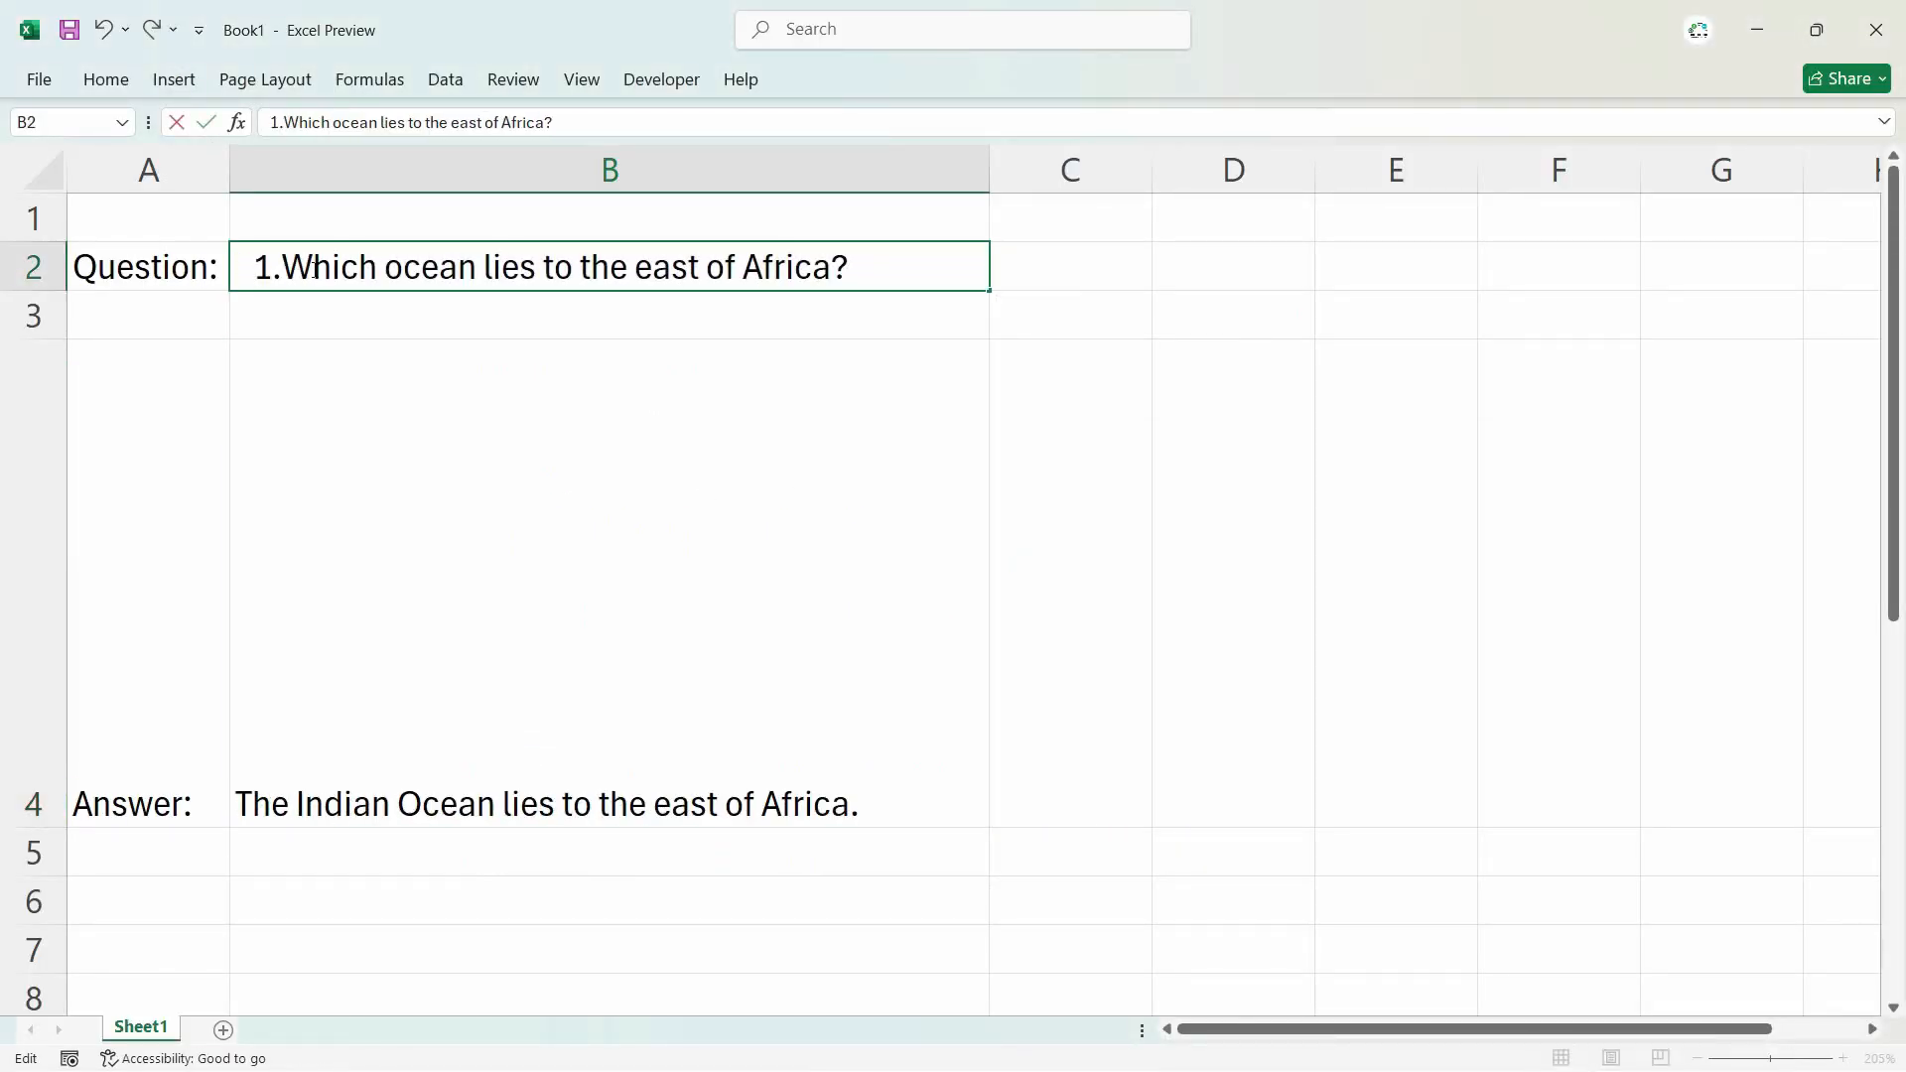
key("BackSpace")
key("BackSpace")
key("ctrl+Return")
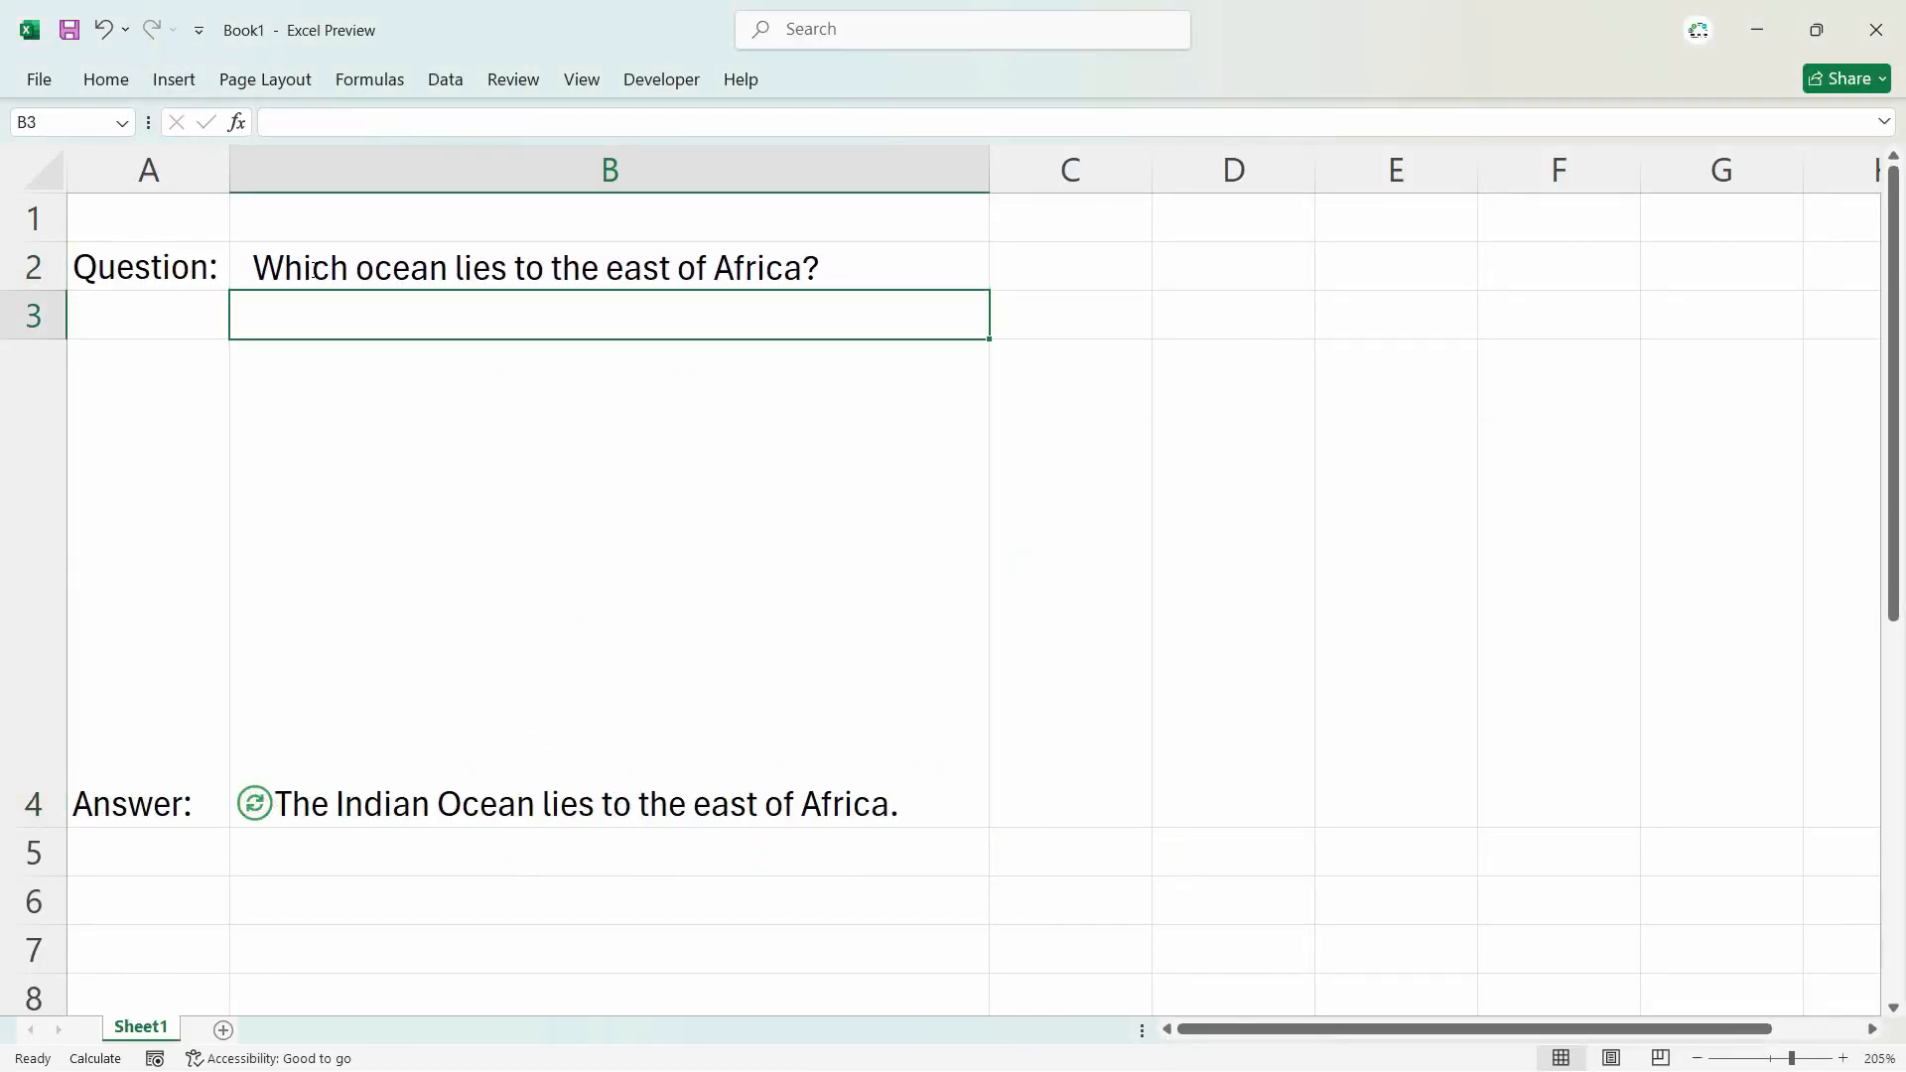
left_click(271, 783)
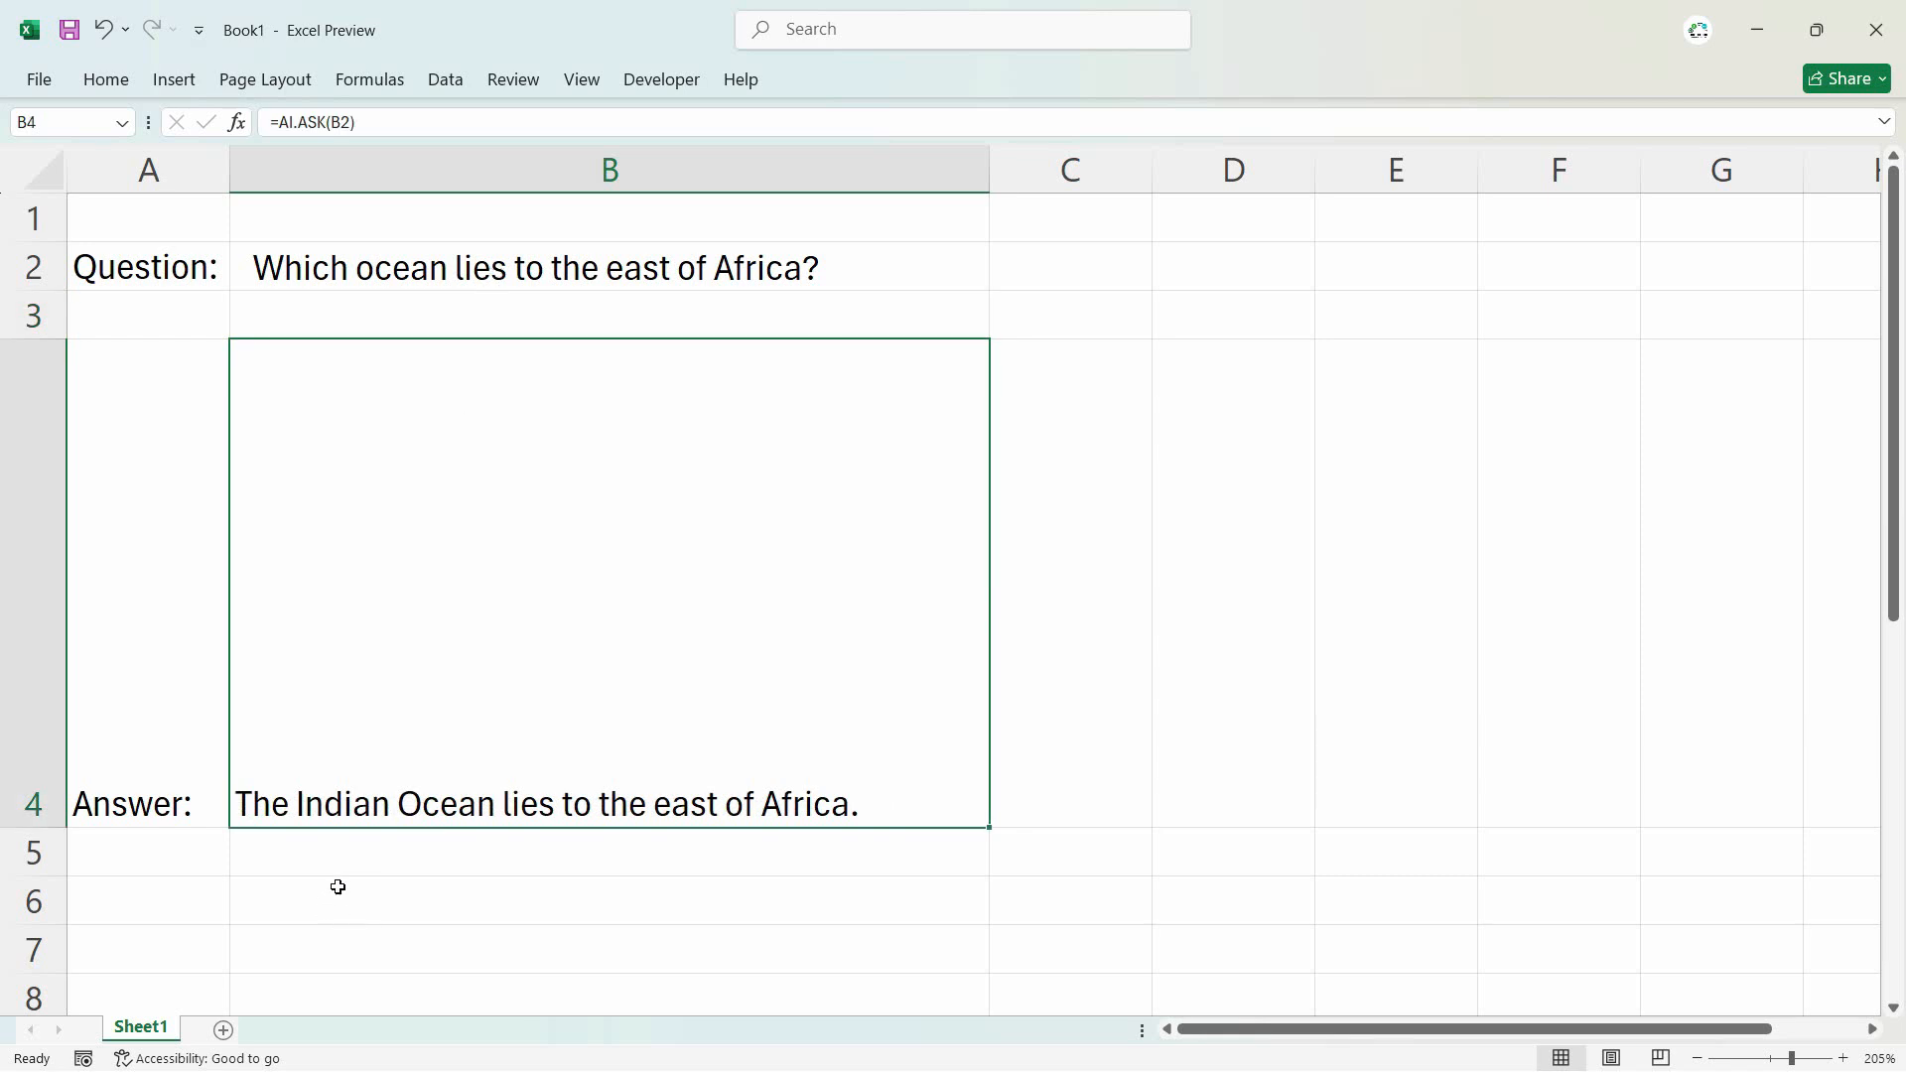
Step: Rename the worksheet as AI.Ask and auto-fit the height of row 4 to the short answer
double_click(168, 1029)
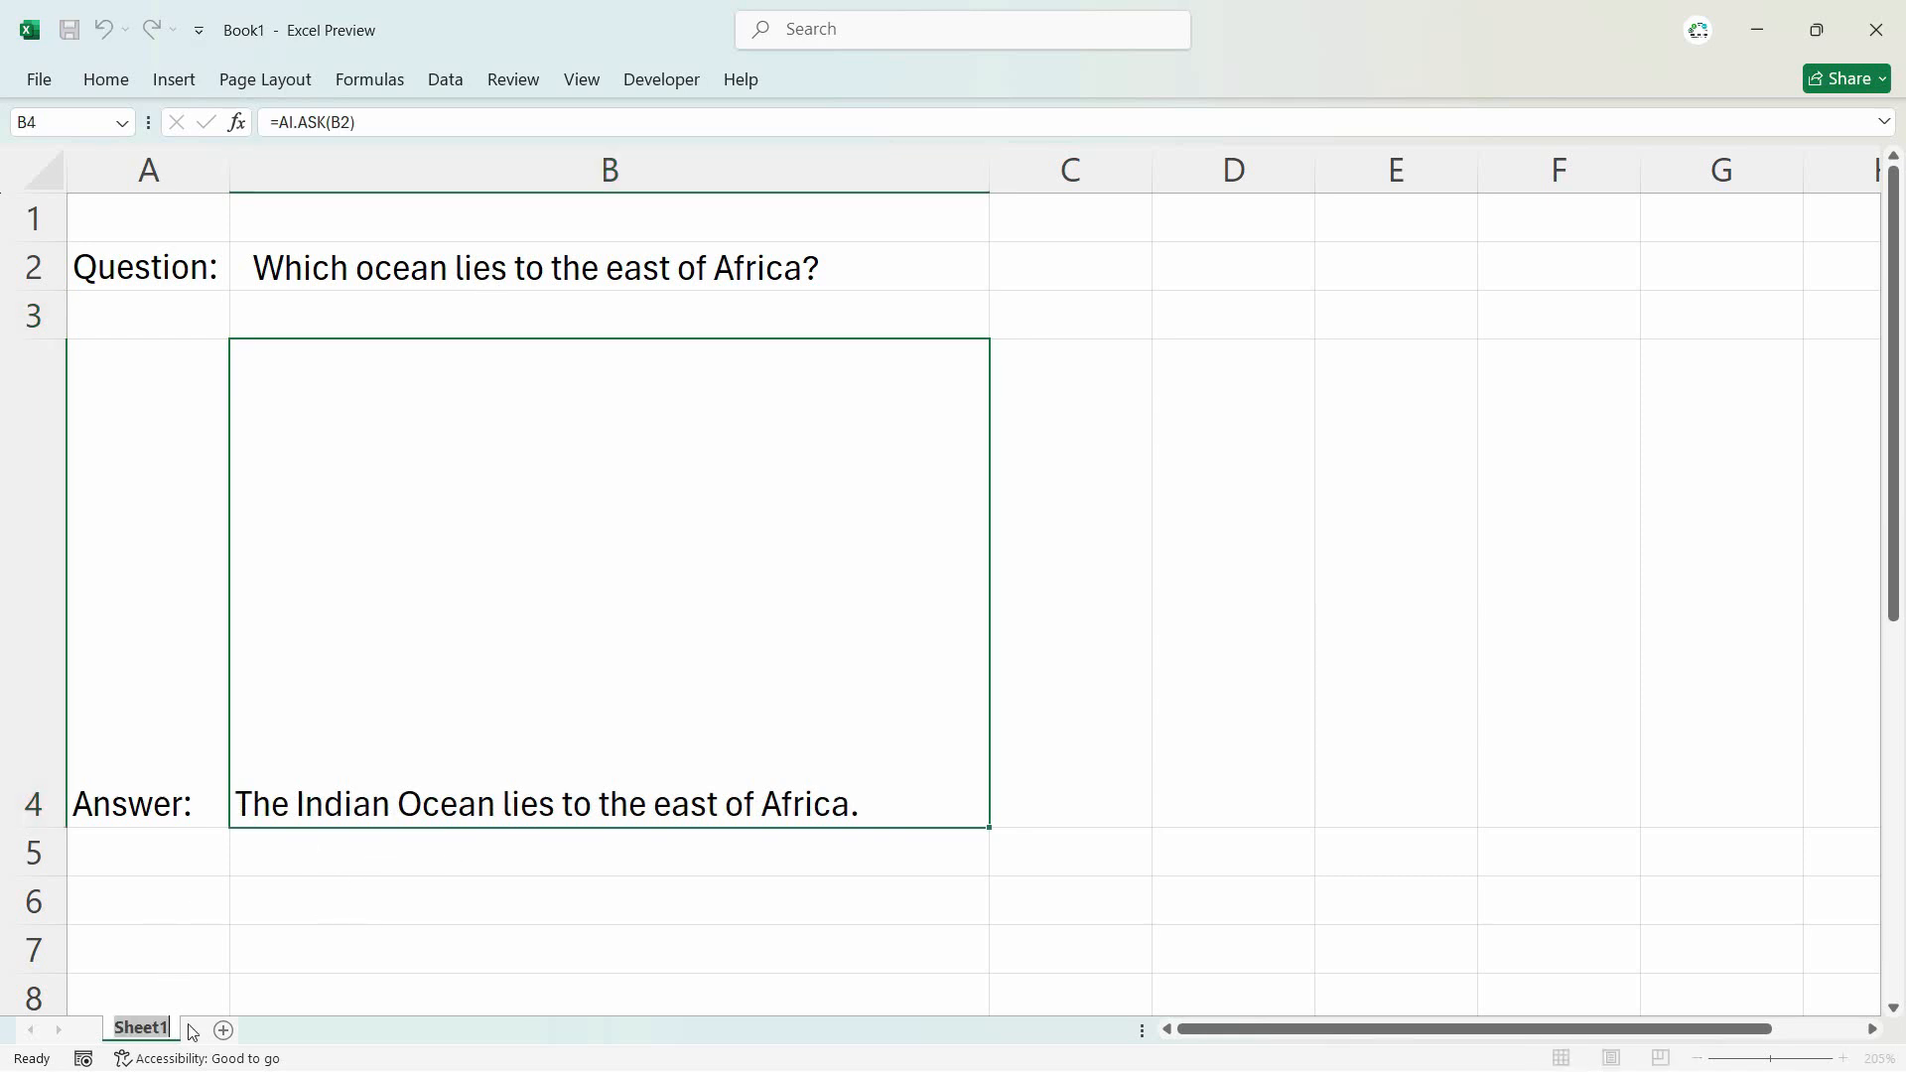
type("AI.Ak")
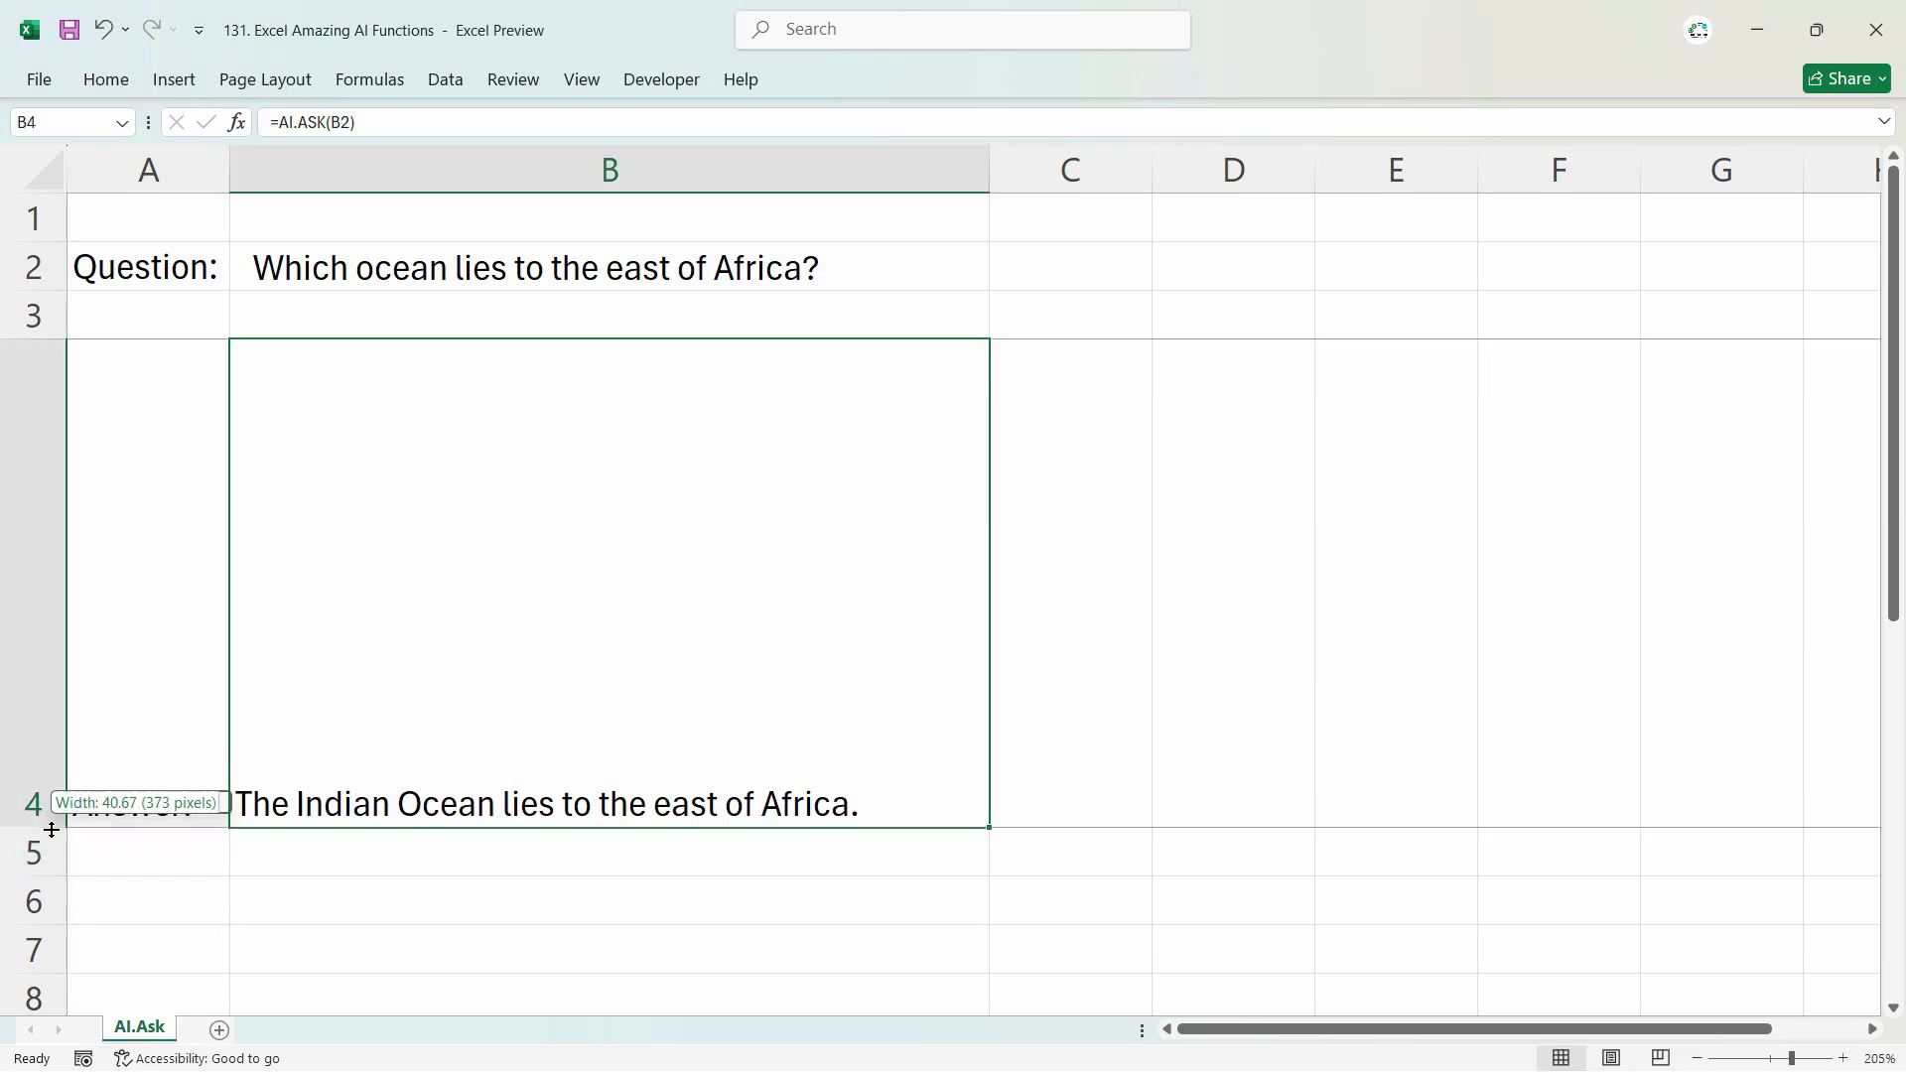
double_click(56, 827)
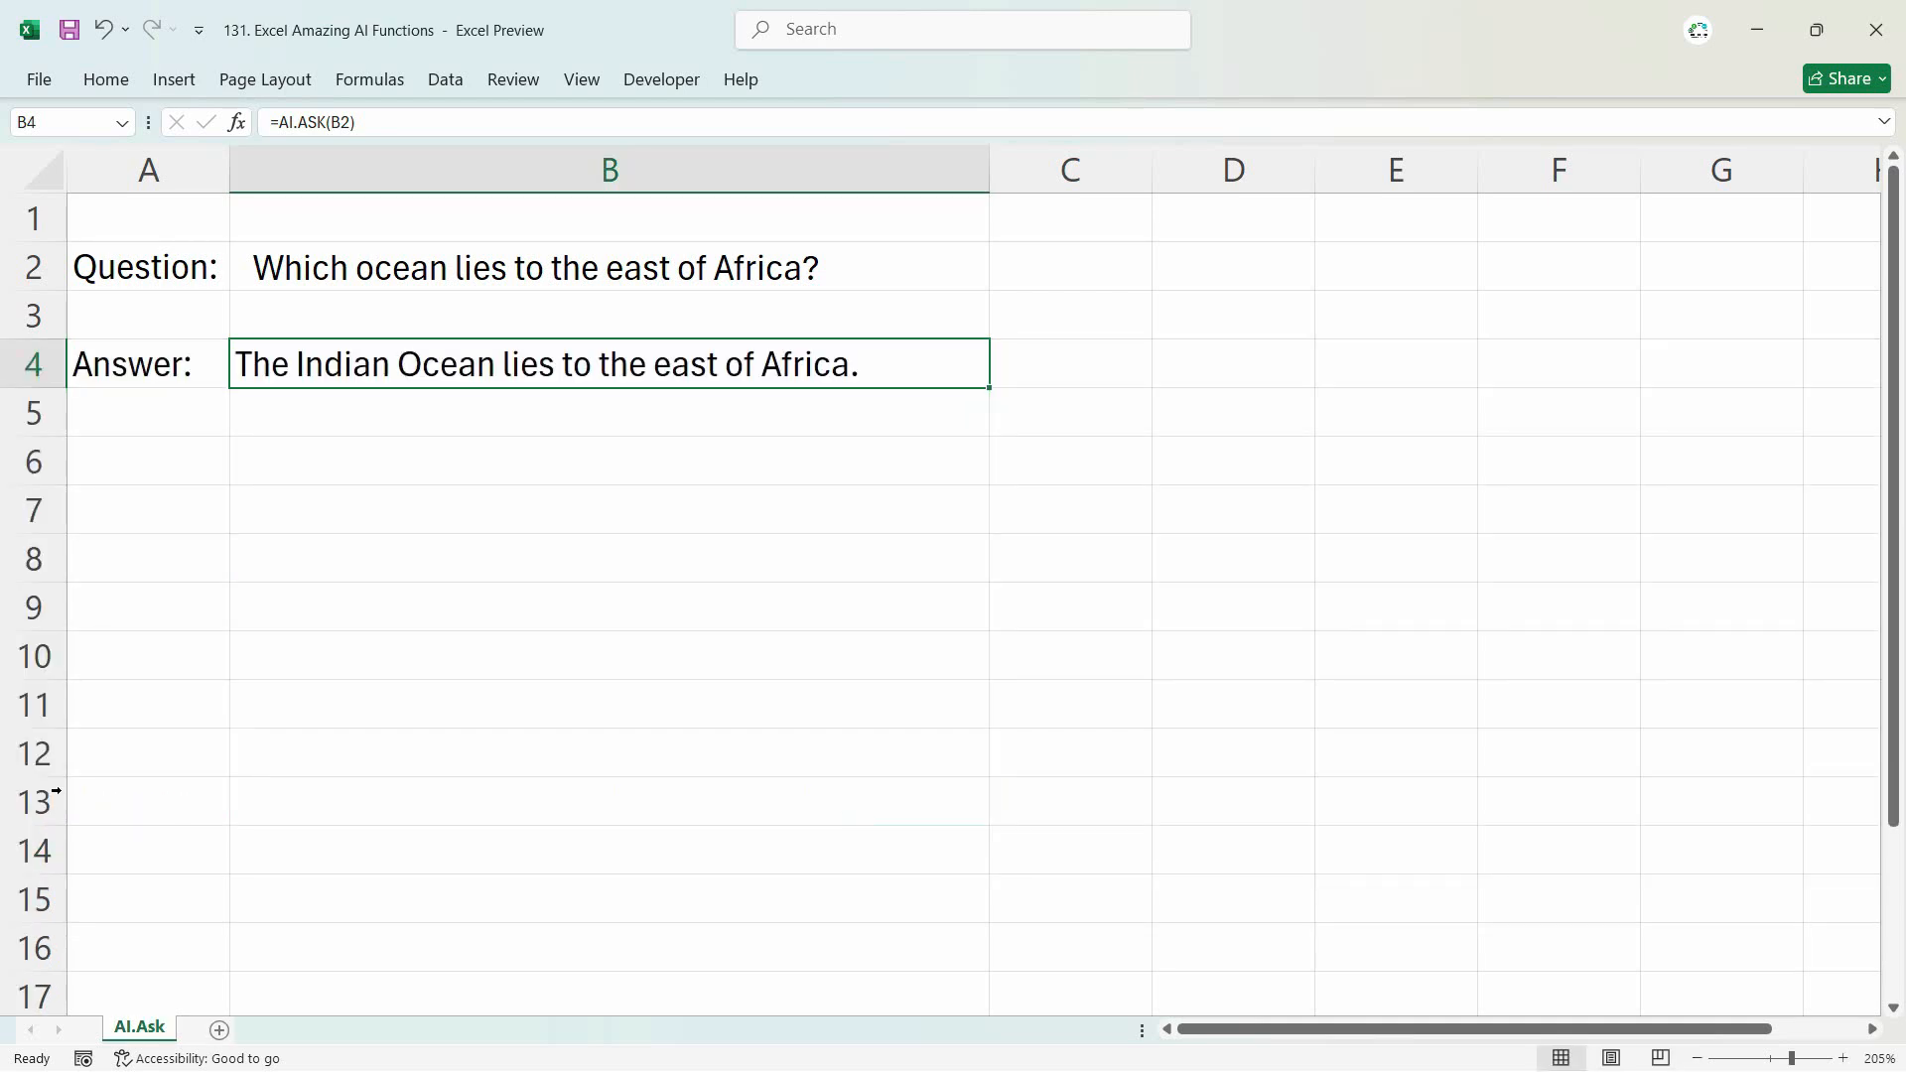
Step: Copy the Question: label from A2 to A6 and enter the label Answer in cell A8
left_click(153, 472)
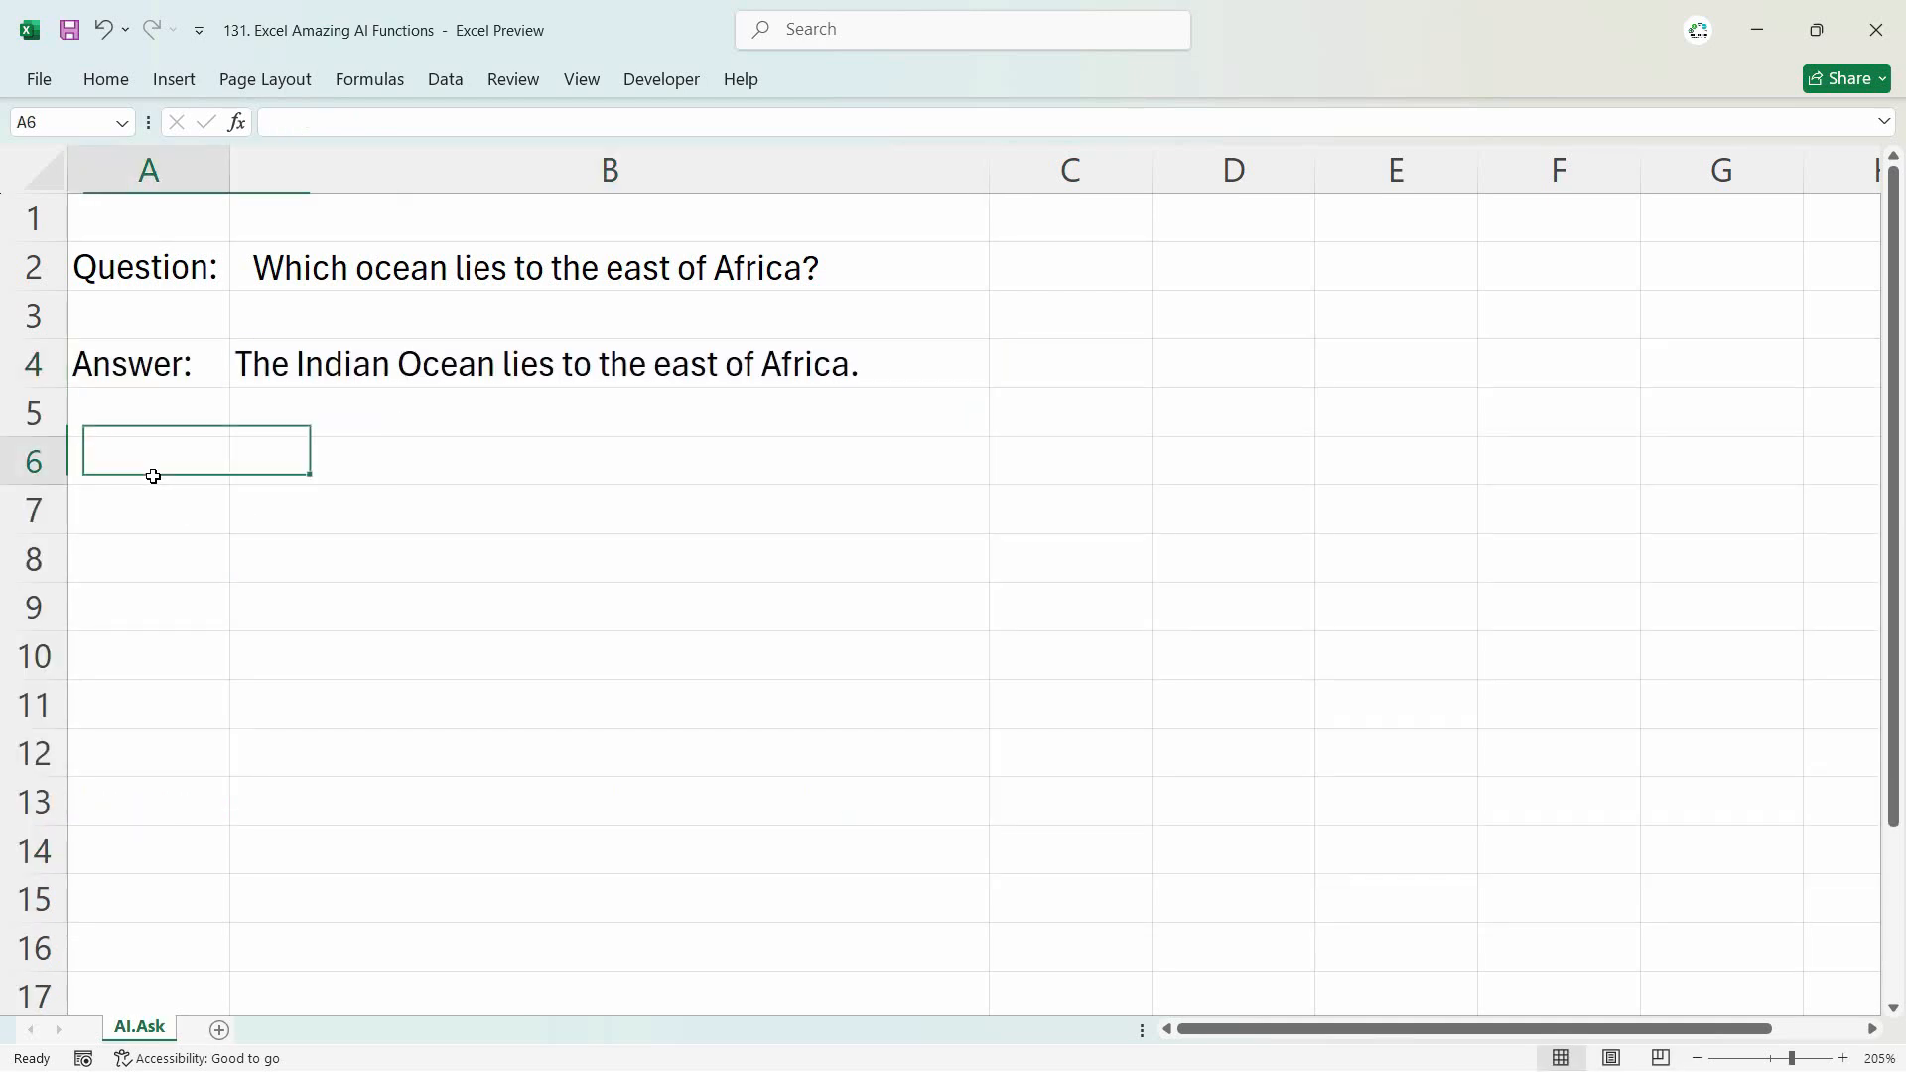
left_click(175, 277)
key("ctrl+c")
left_click(153, 467)
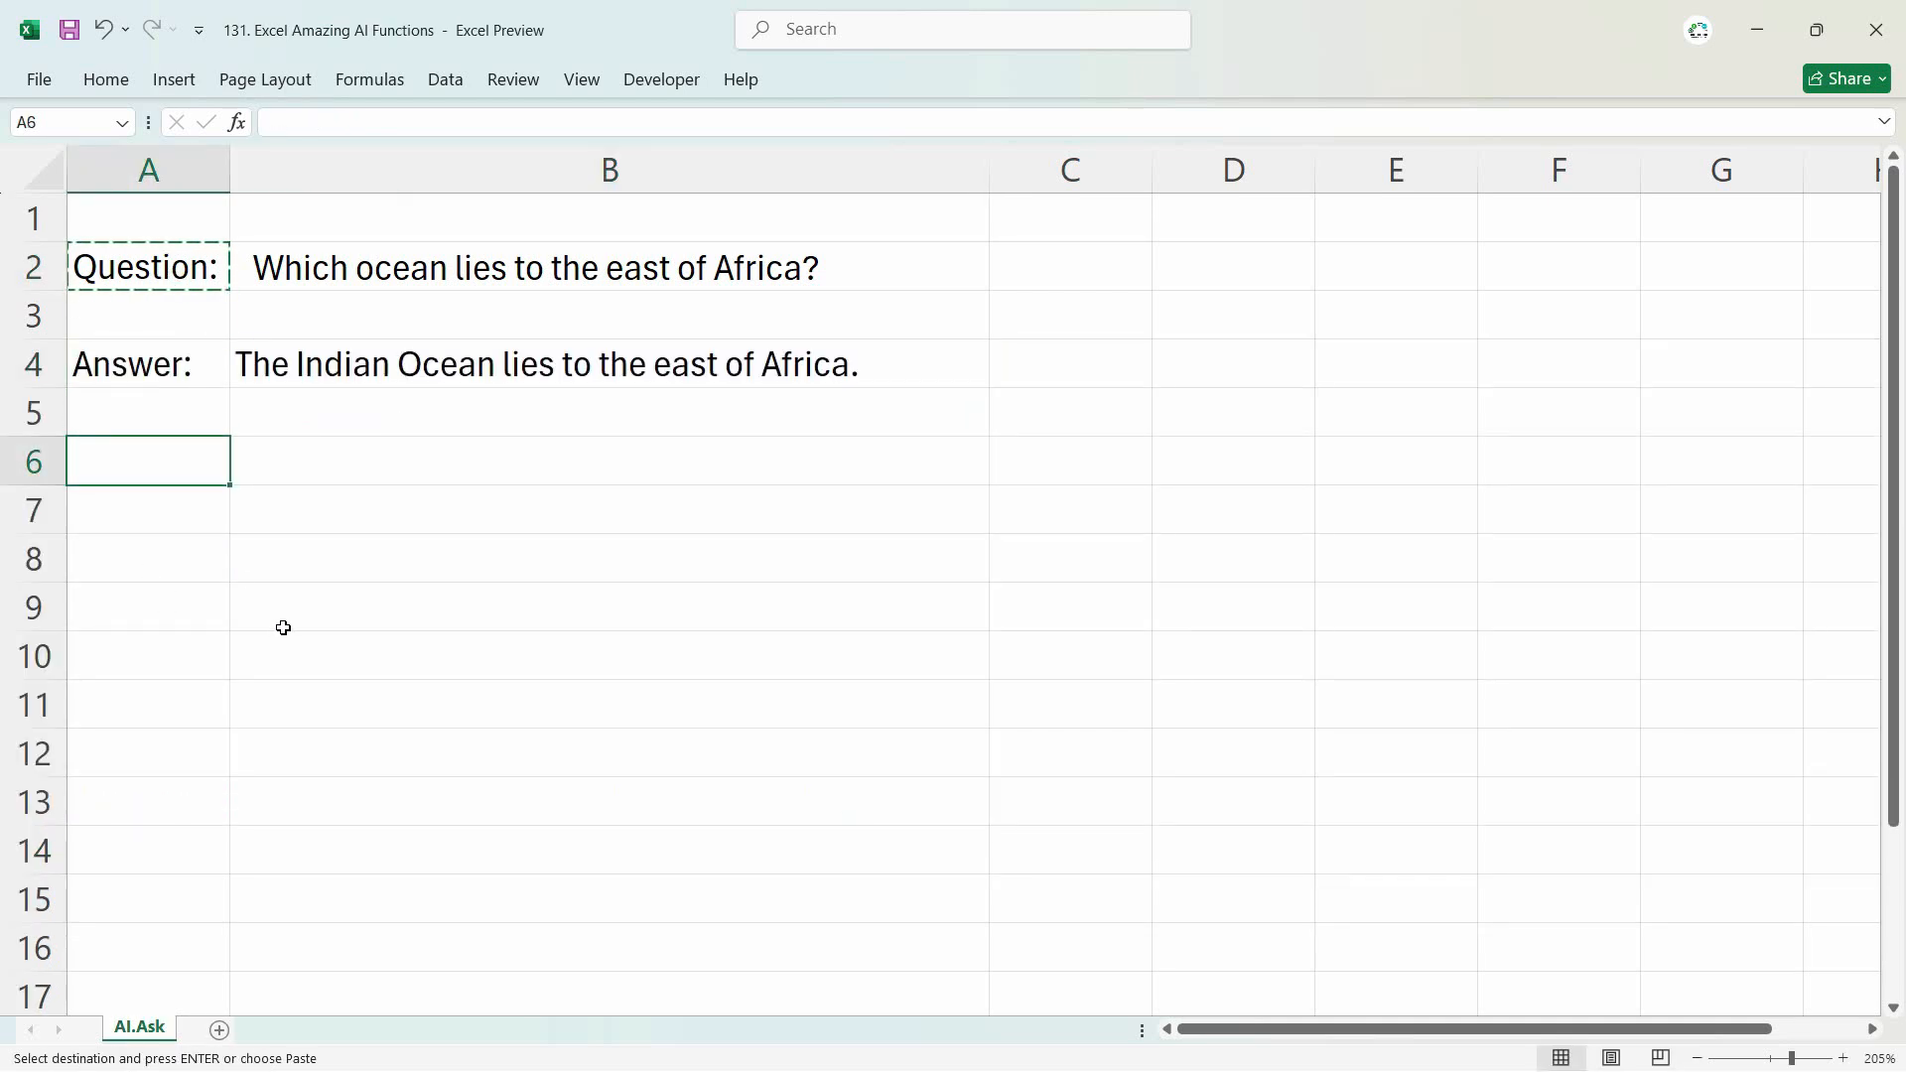
key("ctrl+v")
left_click(353, 460)
left_click(218, 561)
type("Answer")
key("Tab")
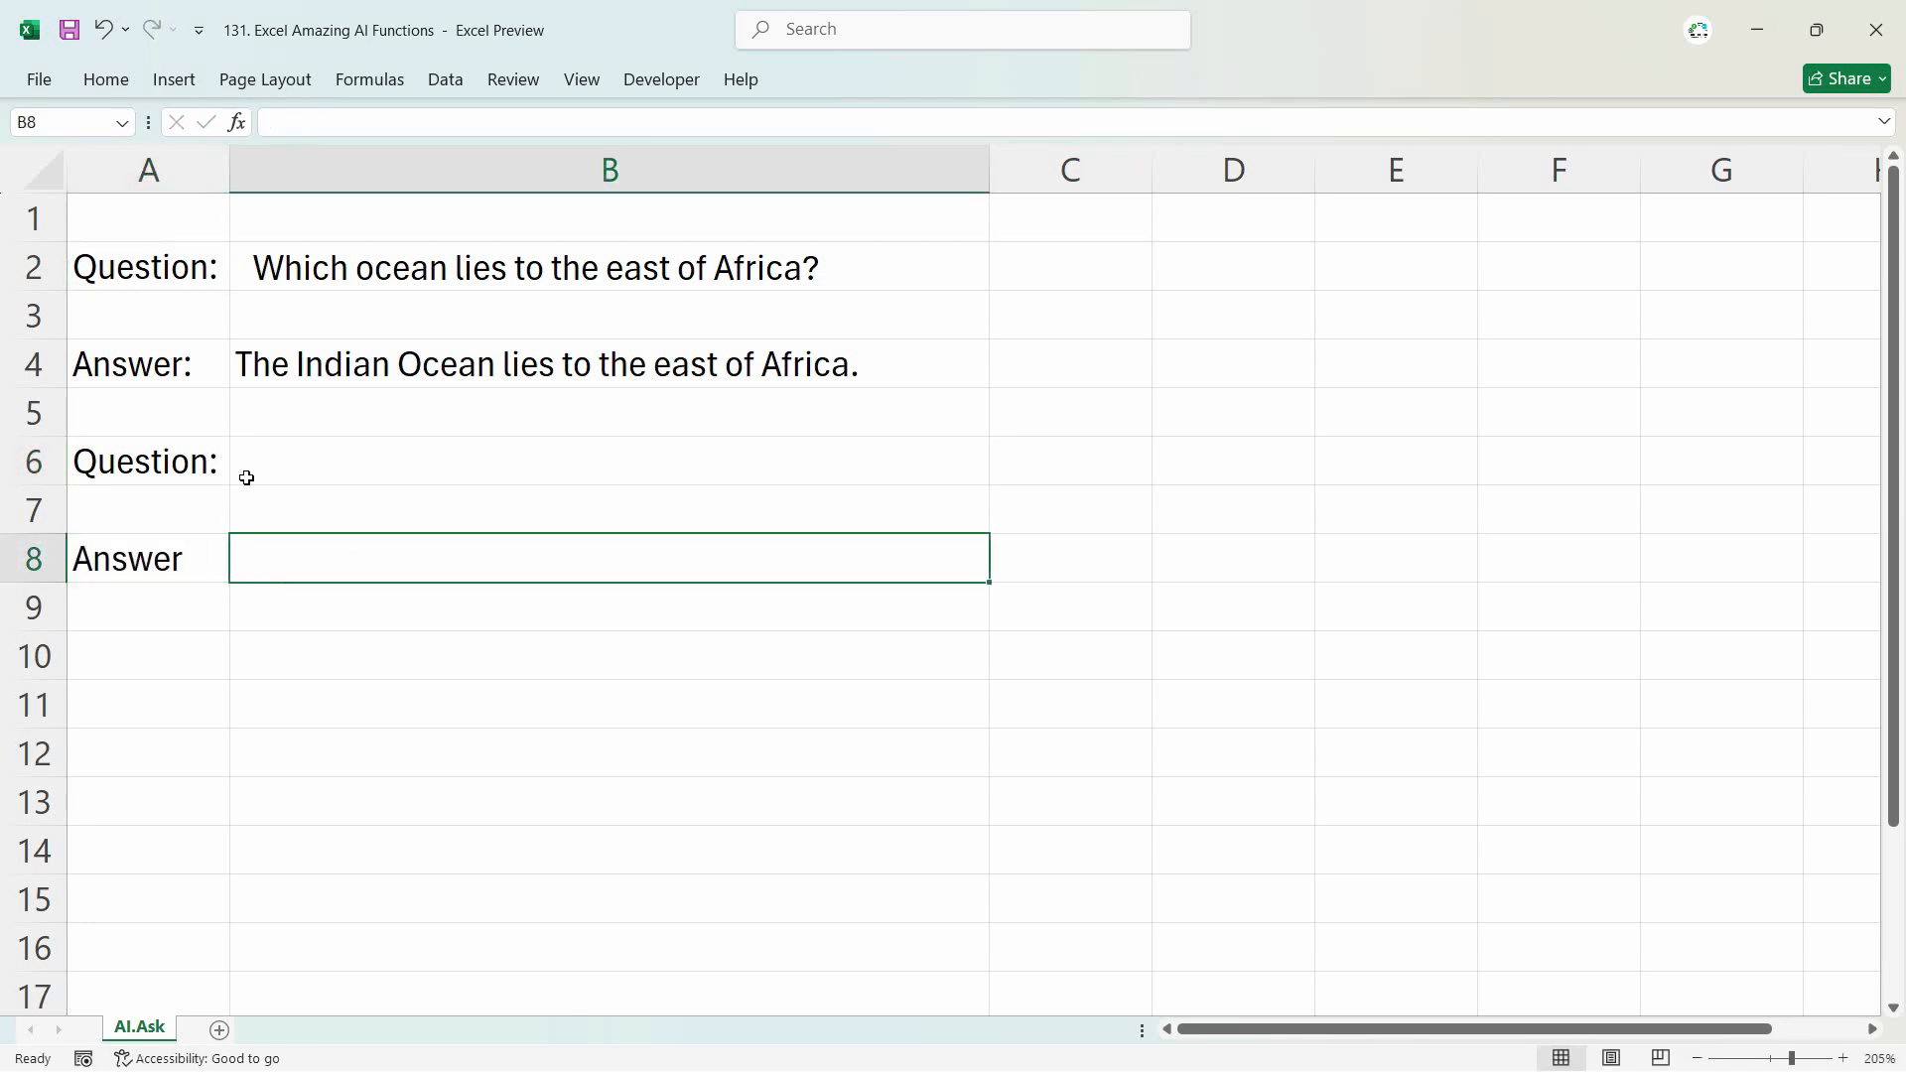
Step: Enter the prompt "Write a Letter to get my tax certificates as im a freelancer" in cell B6
left_click(248, 476)
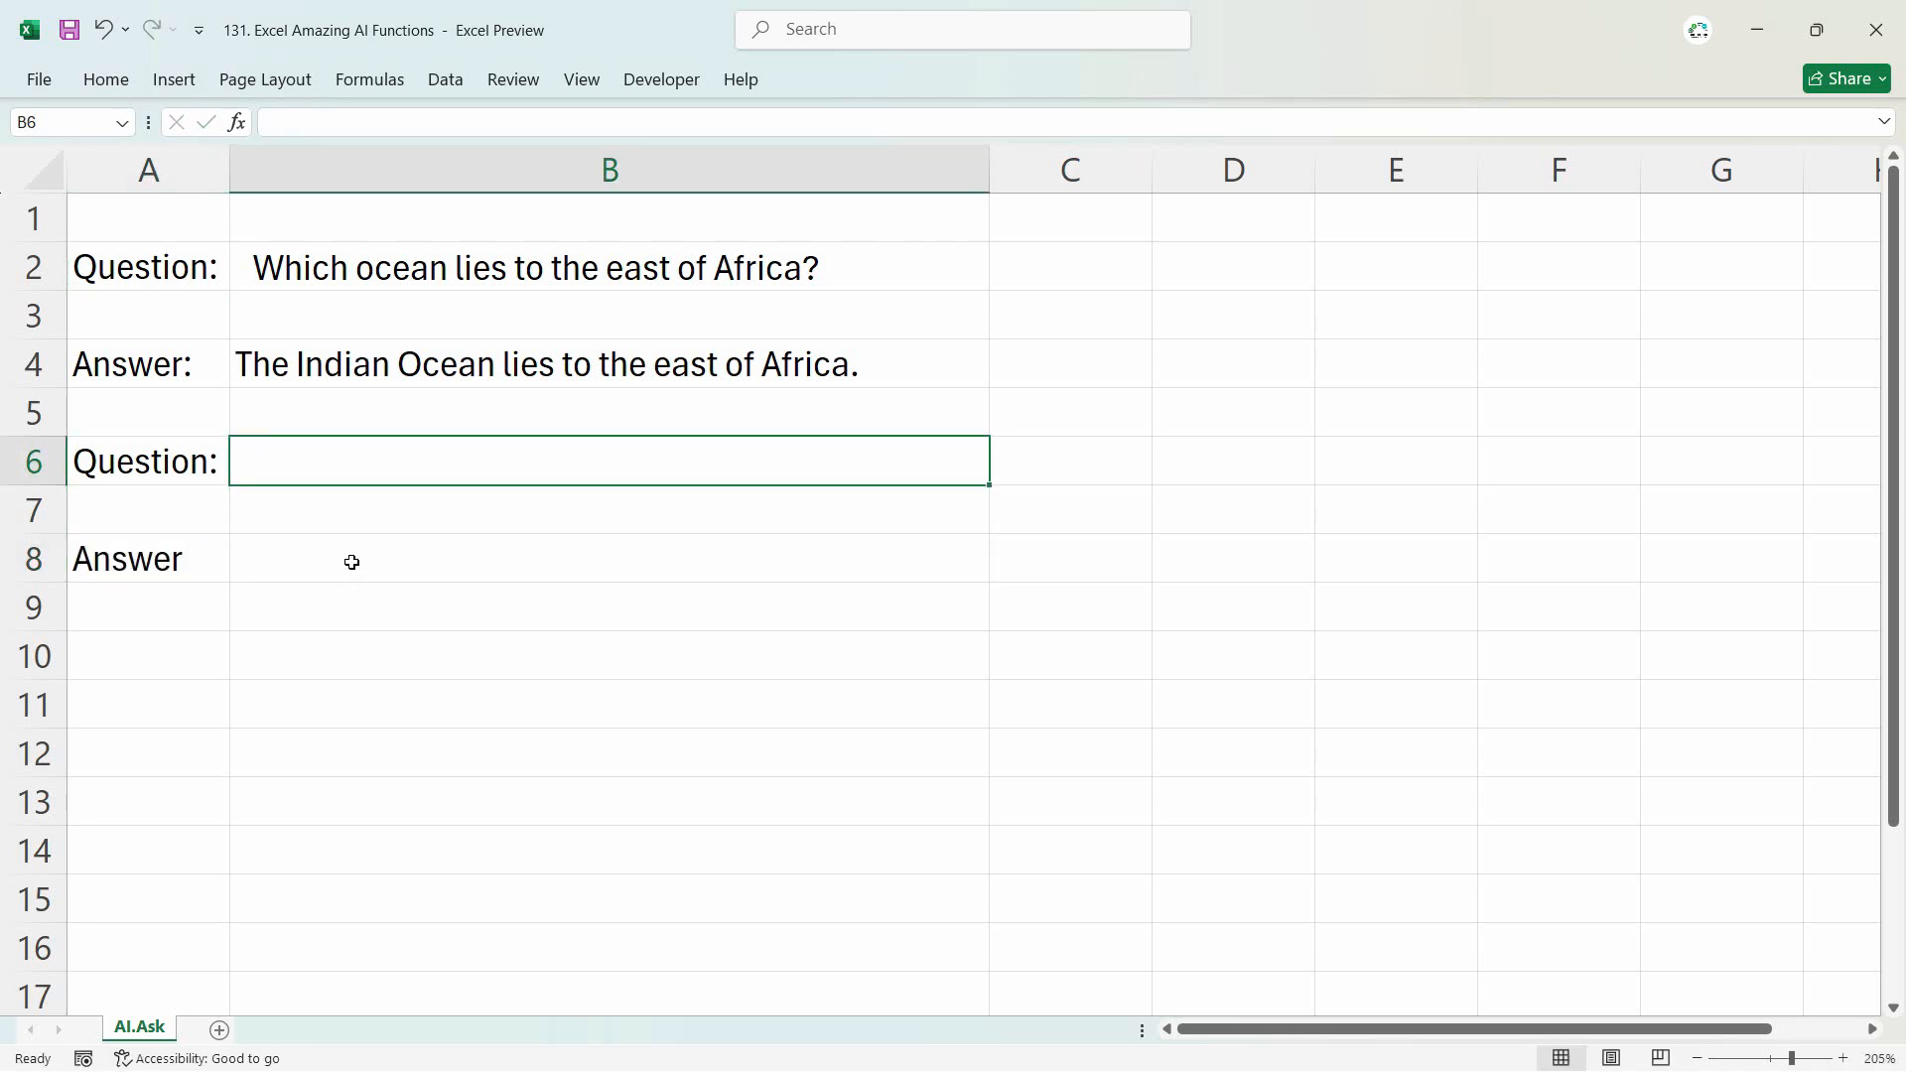
type("Write a L")
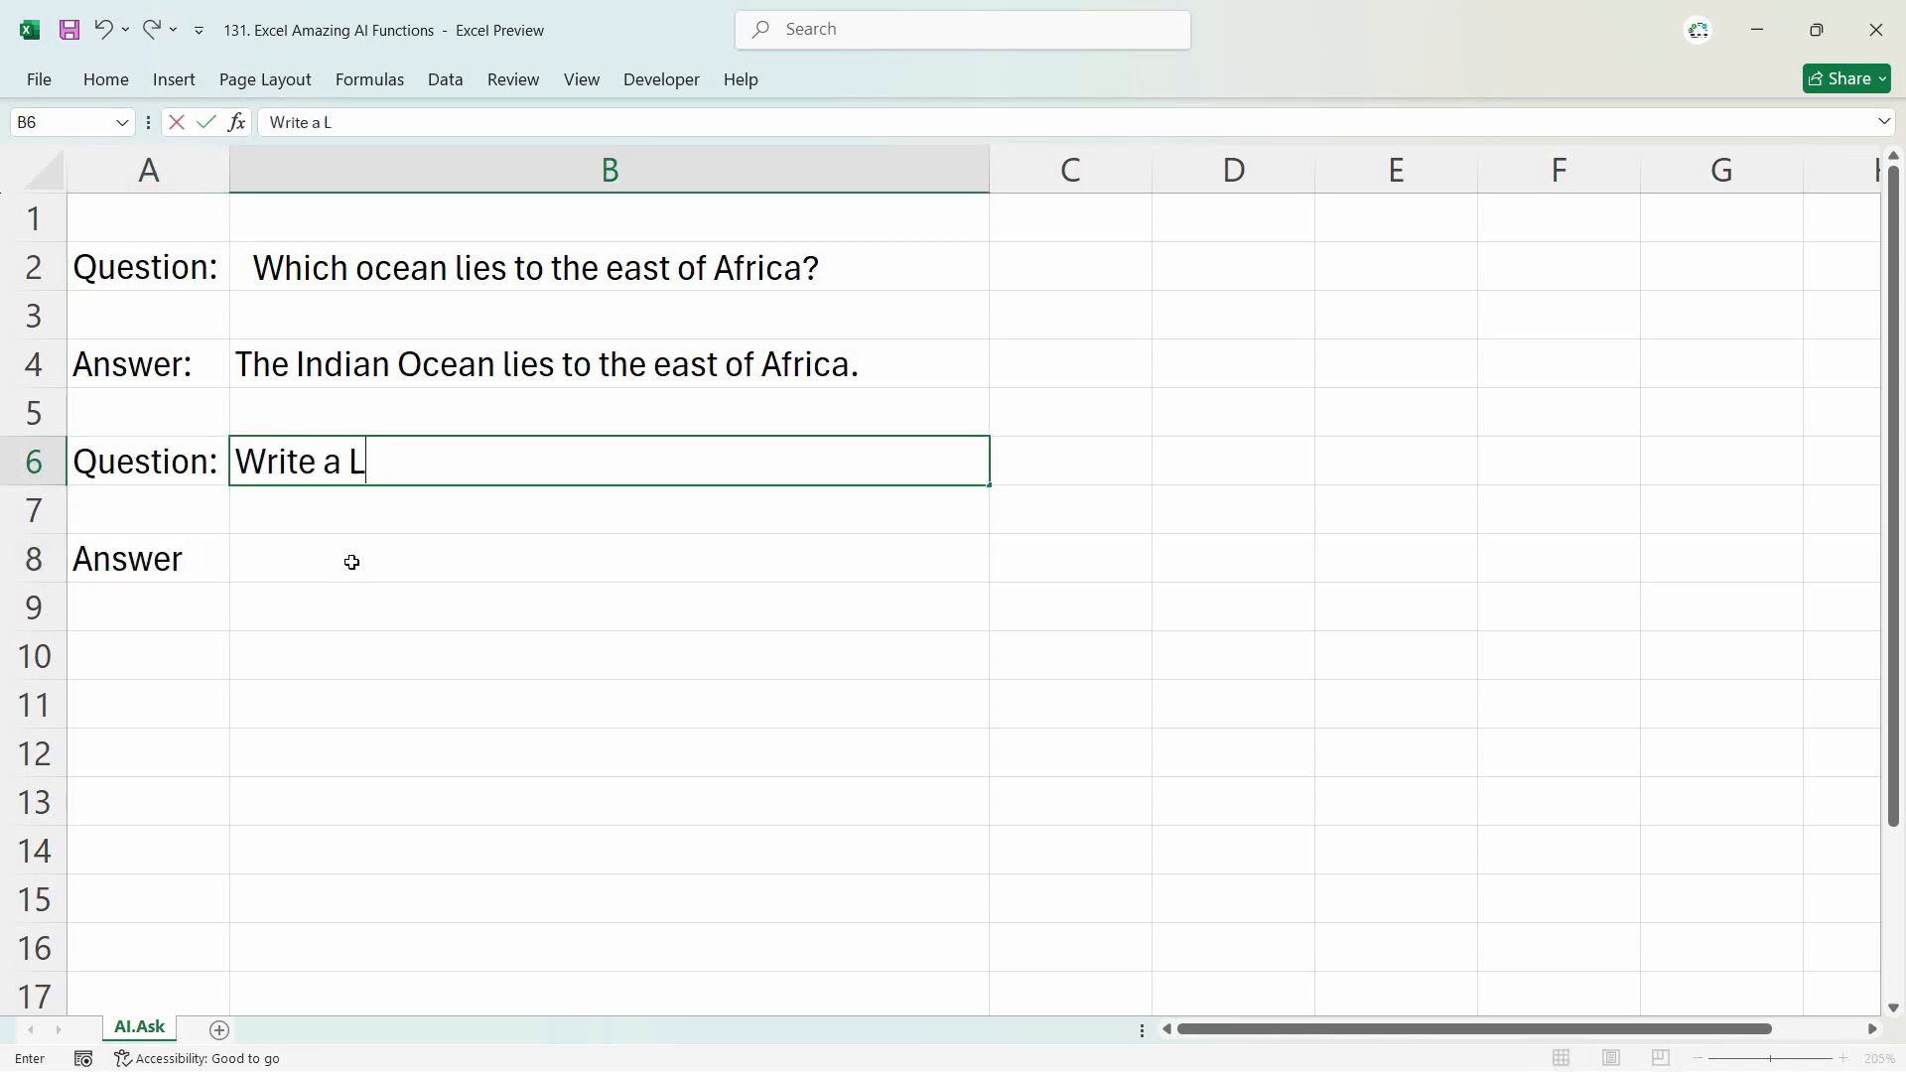
type("etter to g")
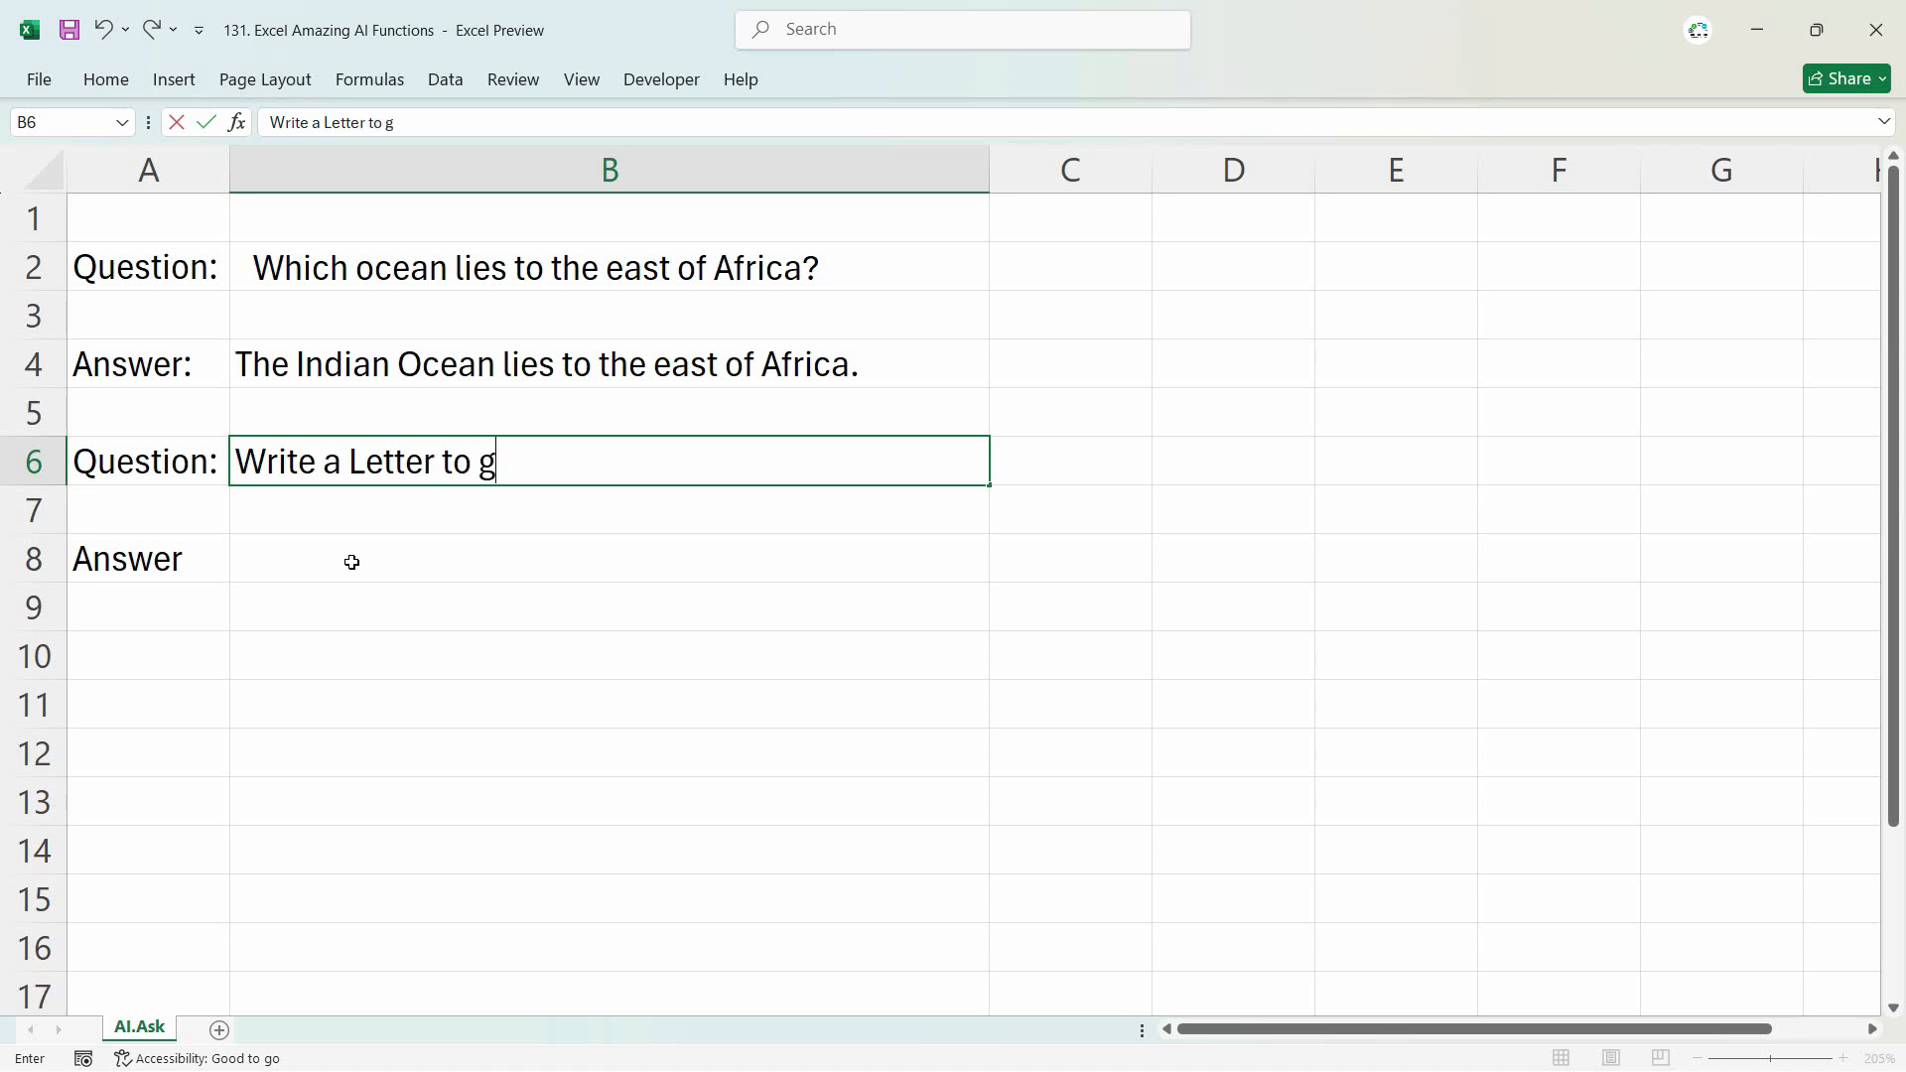
type("et my tax")
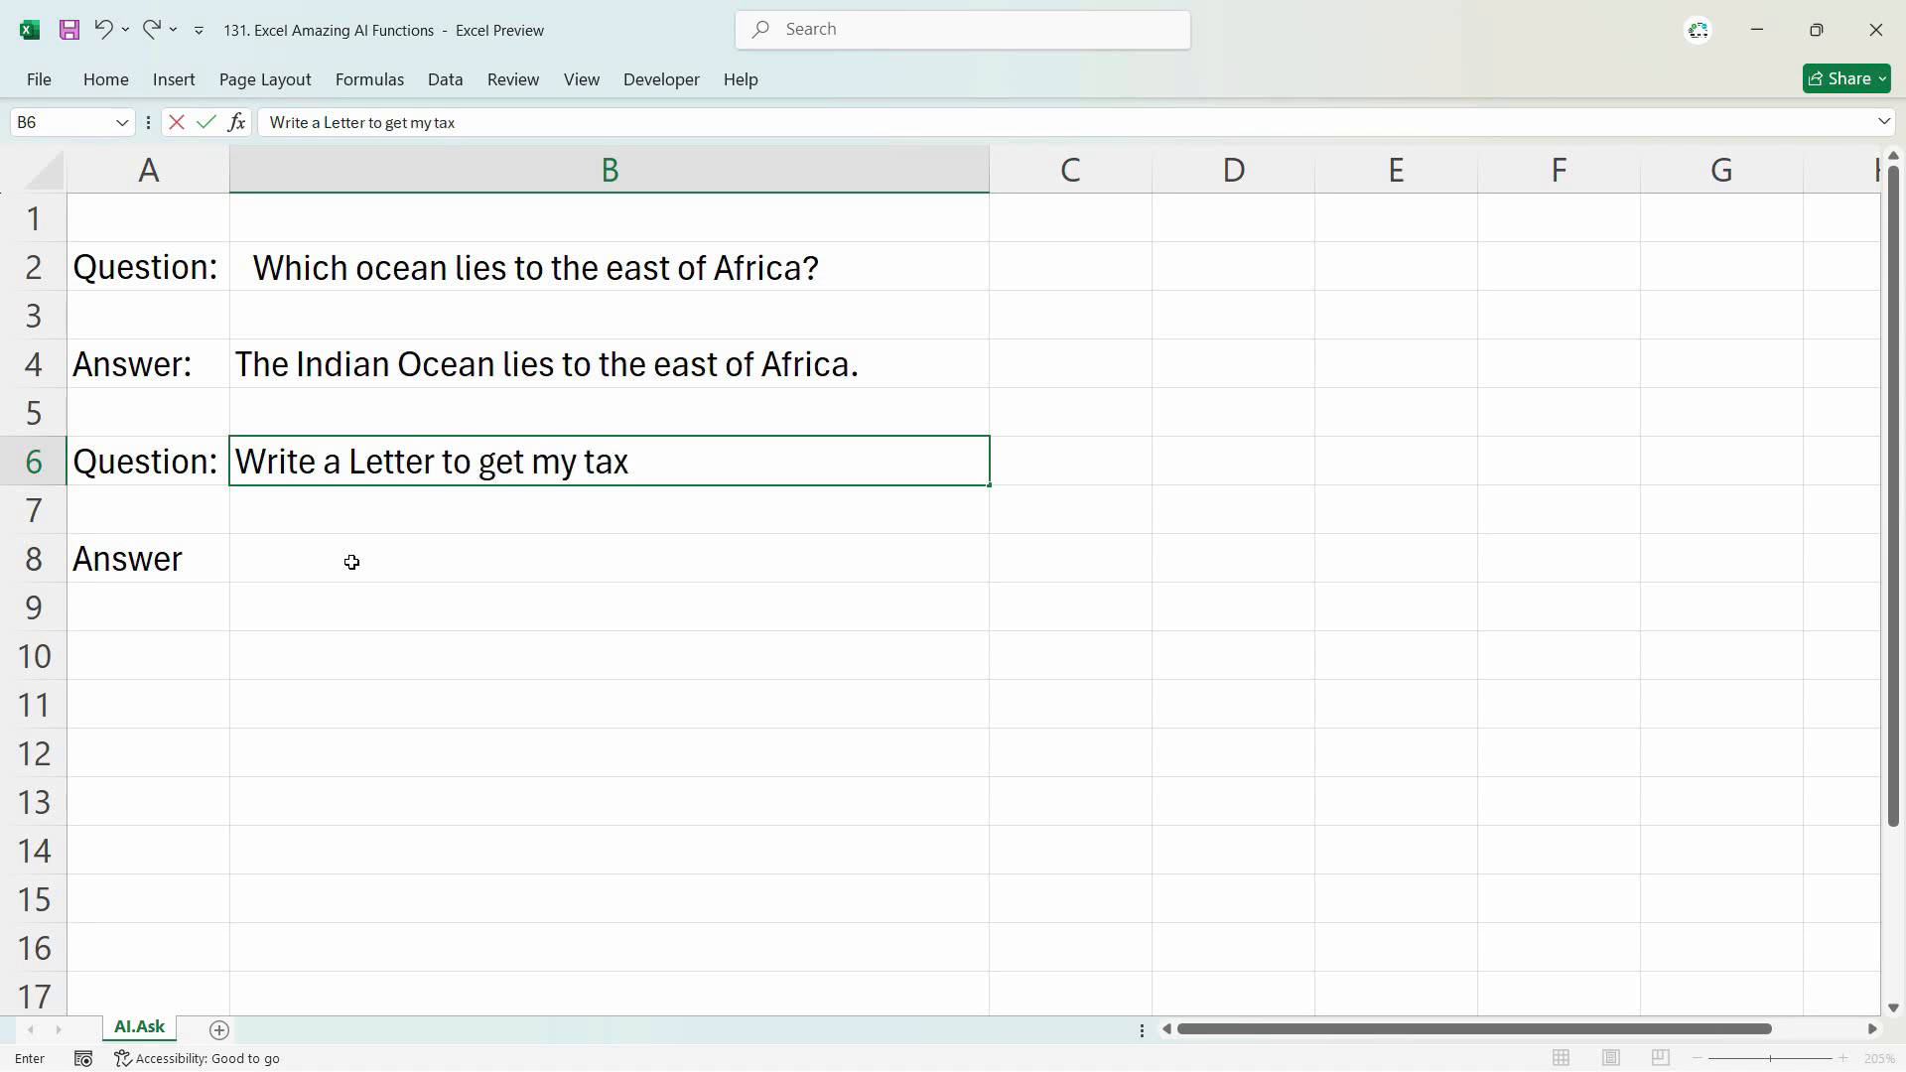
type(" certificates as im a ")
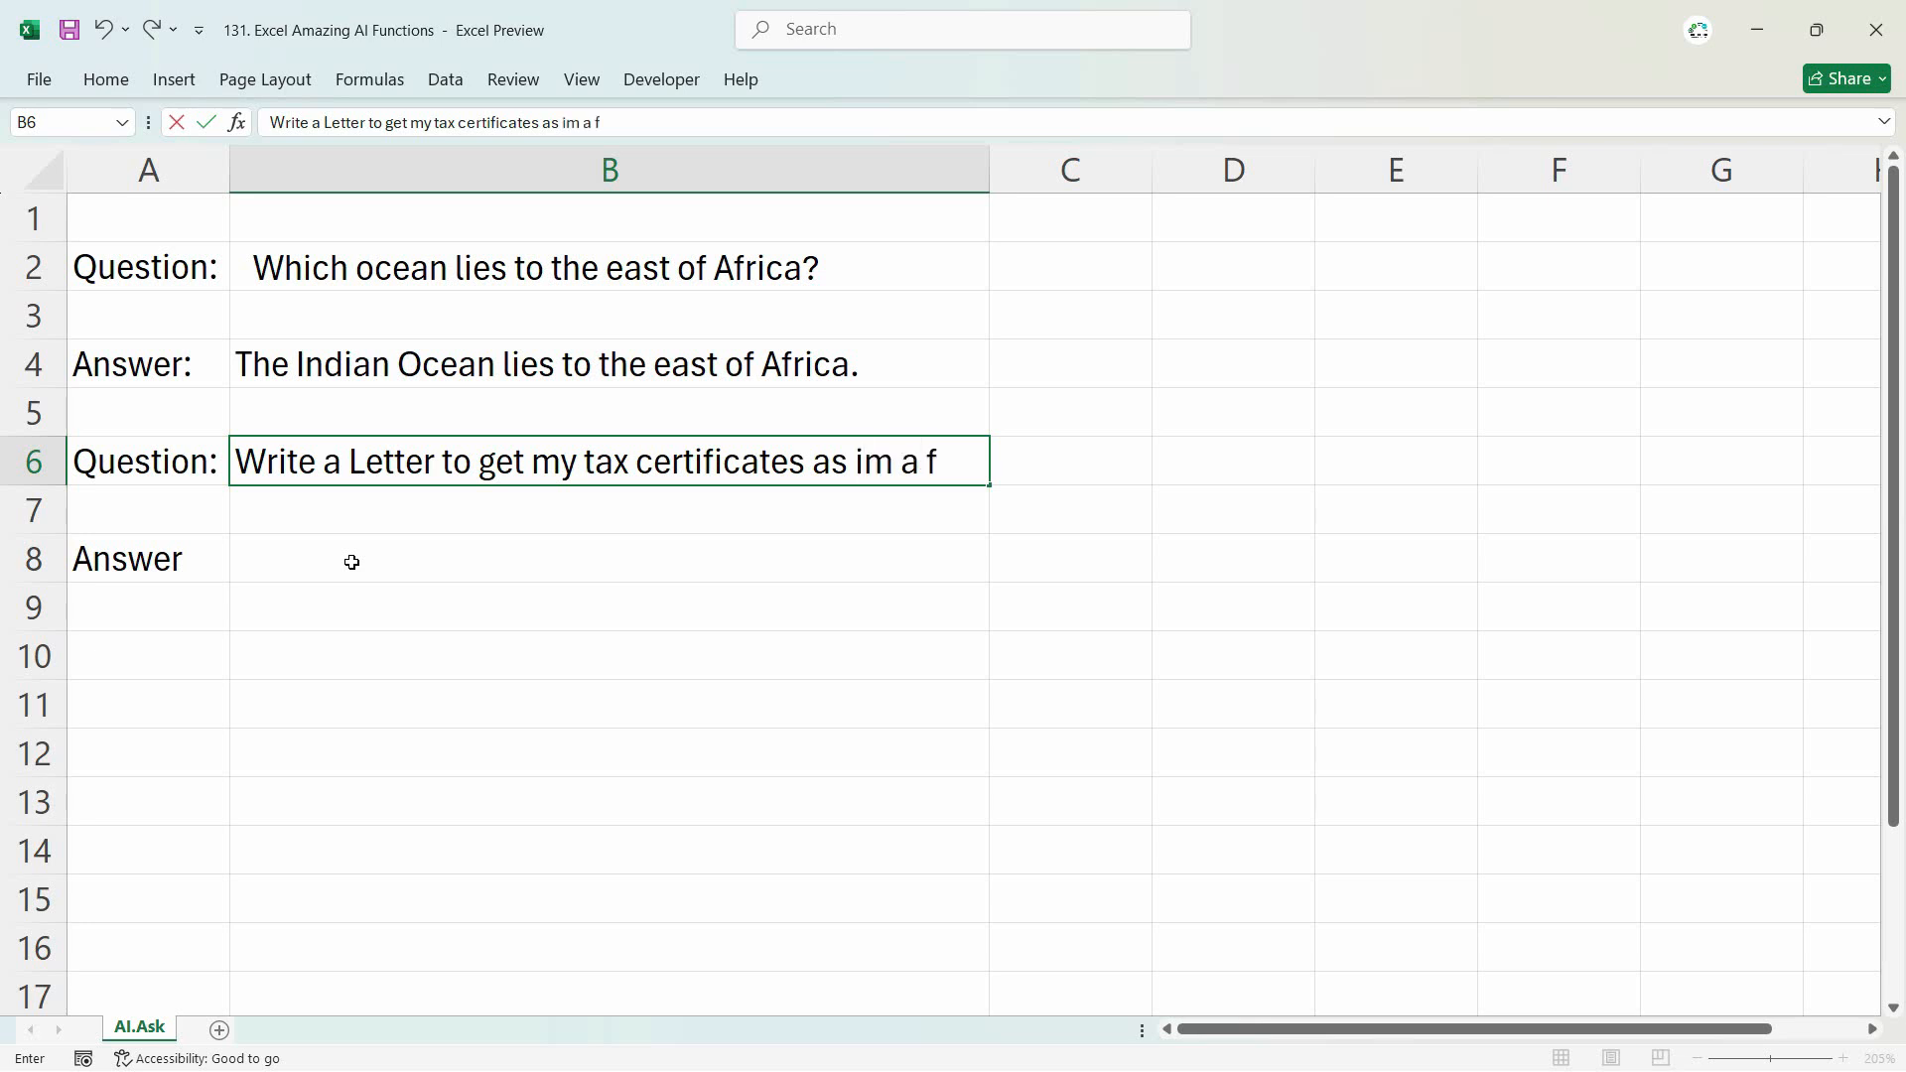
type("fre")
key("BackSpace")
type("reelancer")
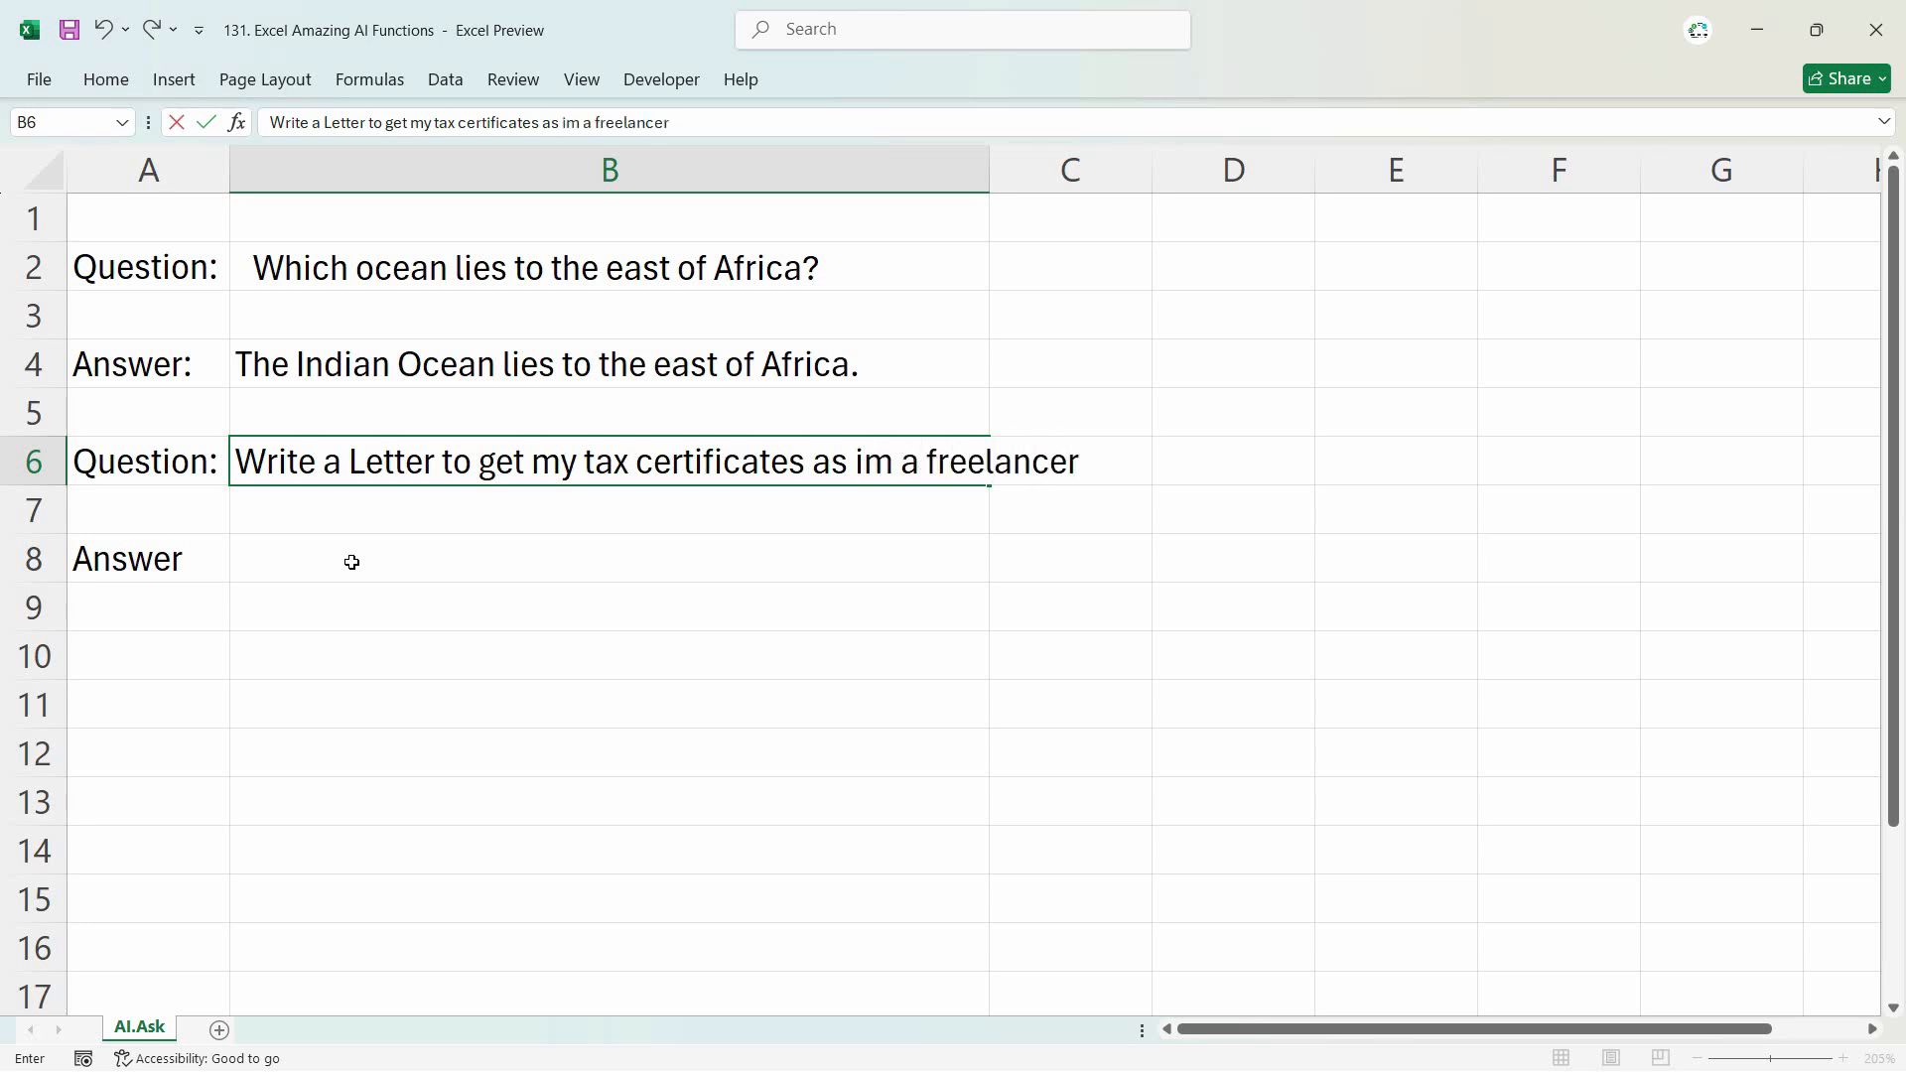
key("Return")
Step: Enter the formula =AI.ASK(B6) in cell B8, using the letter request as the prompt
left_click(352, 562)
type("=Ai")
key("Tab")
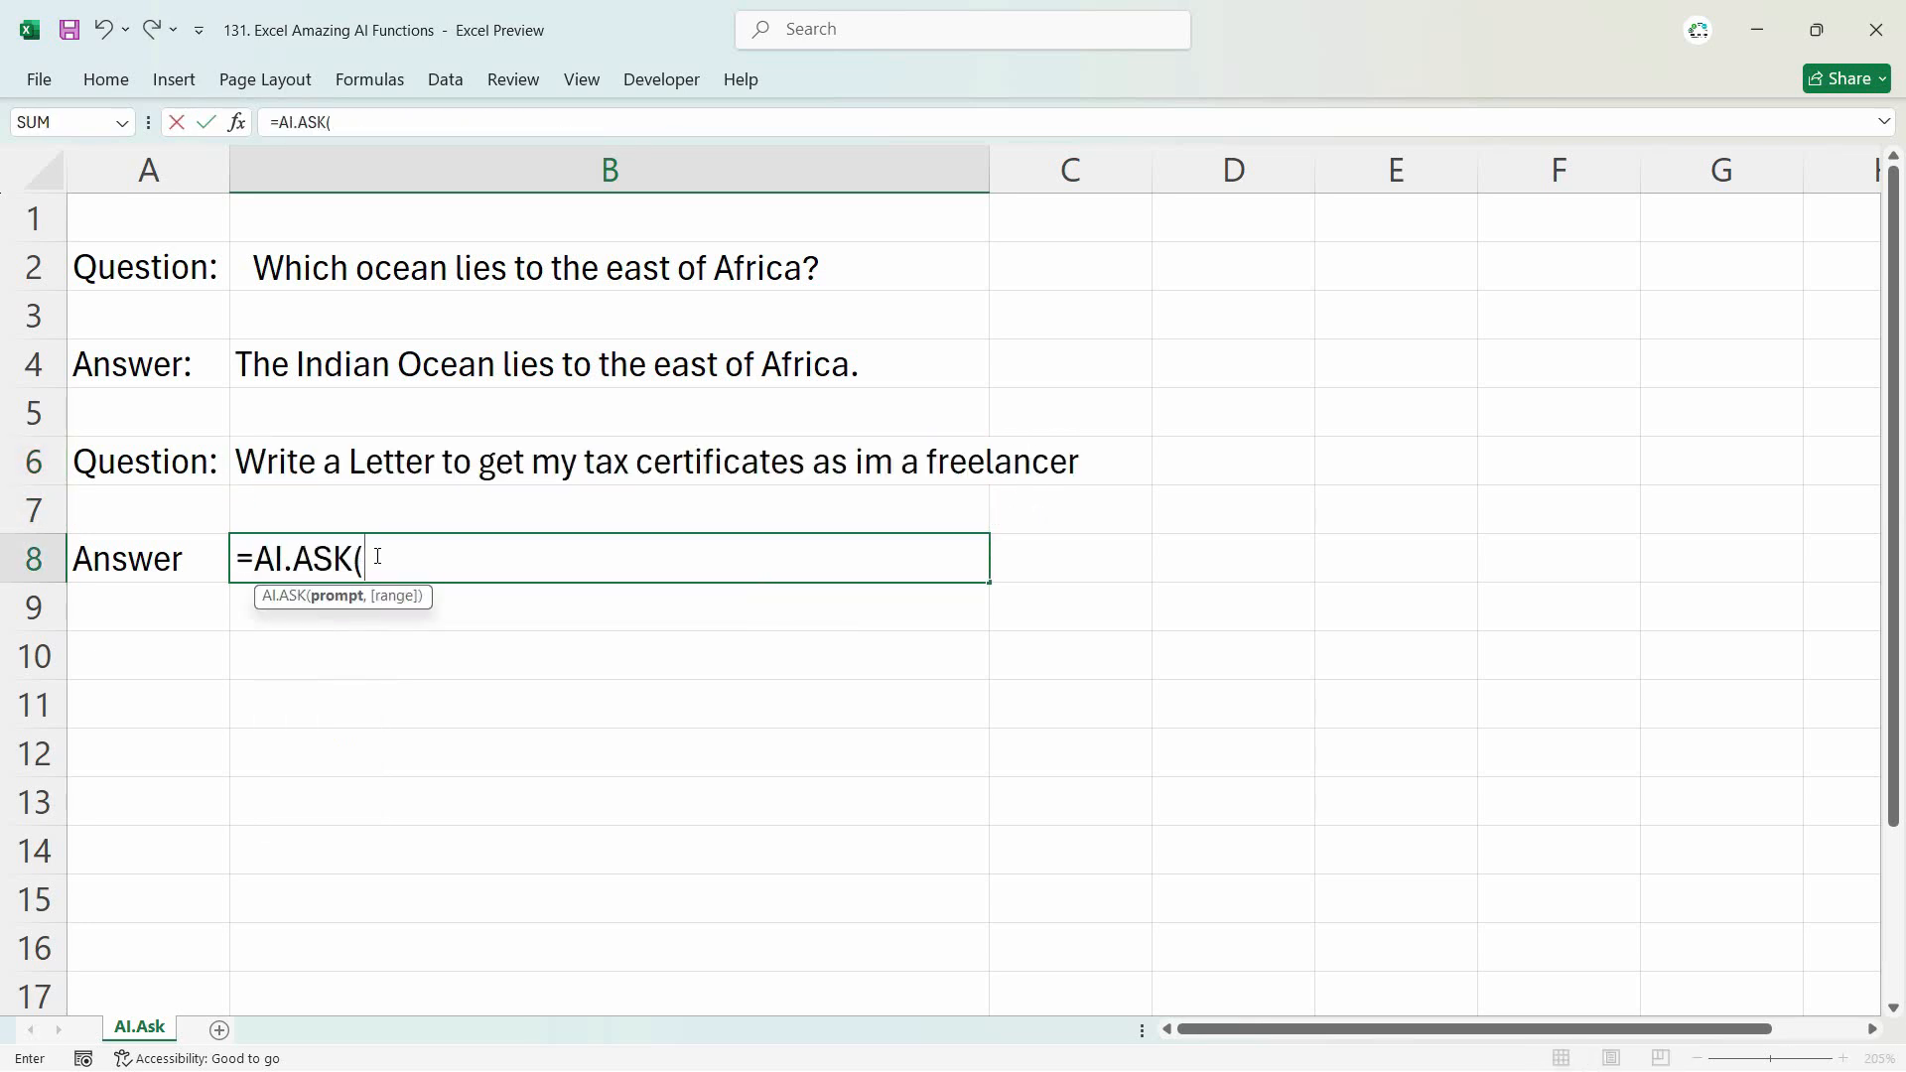
key("Escape")
type("=Ai")
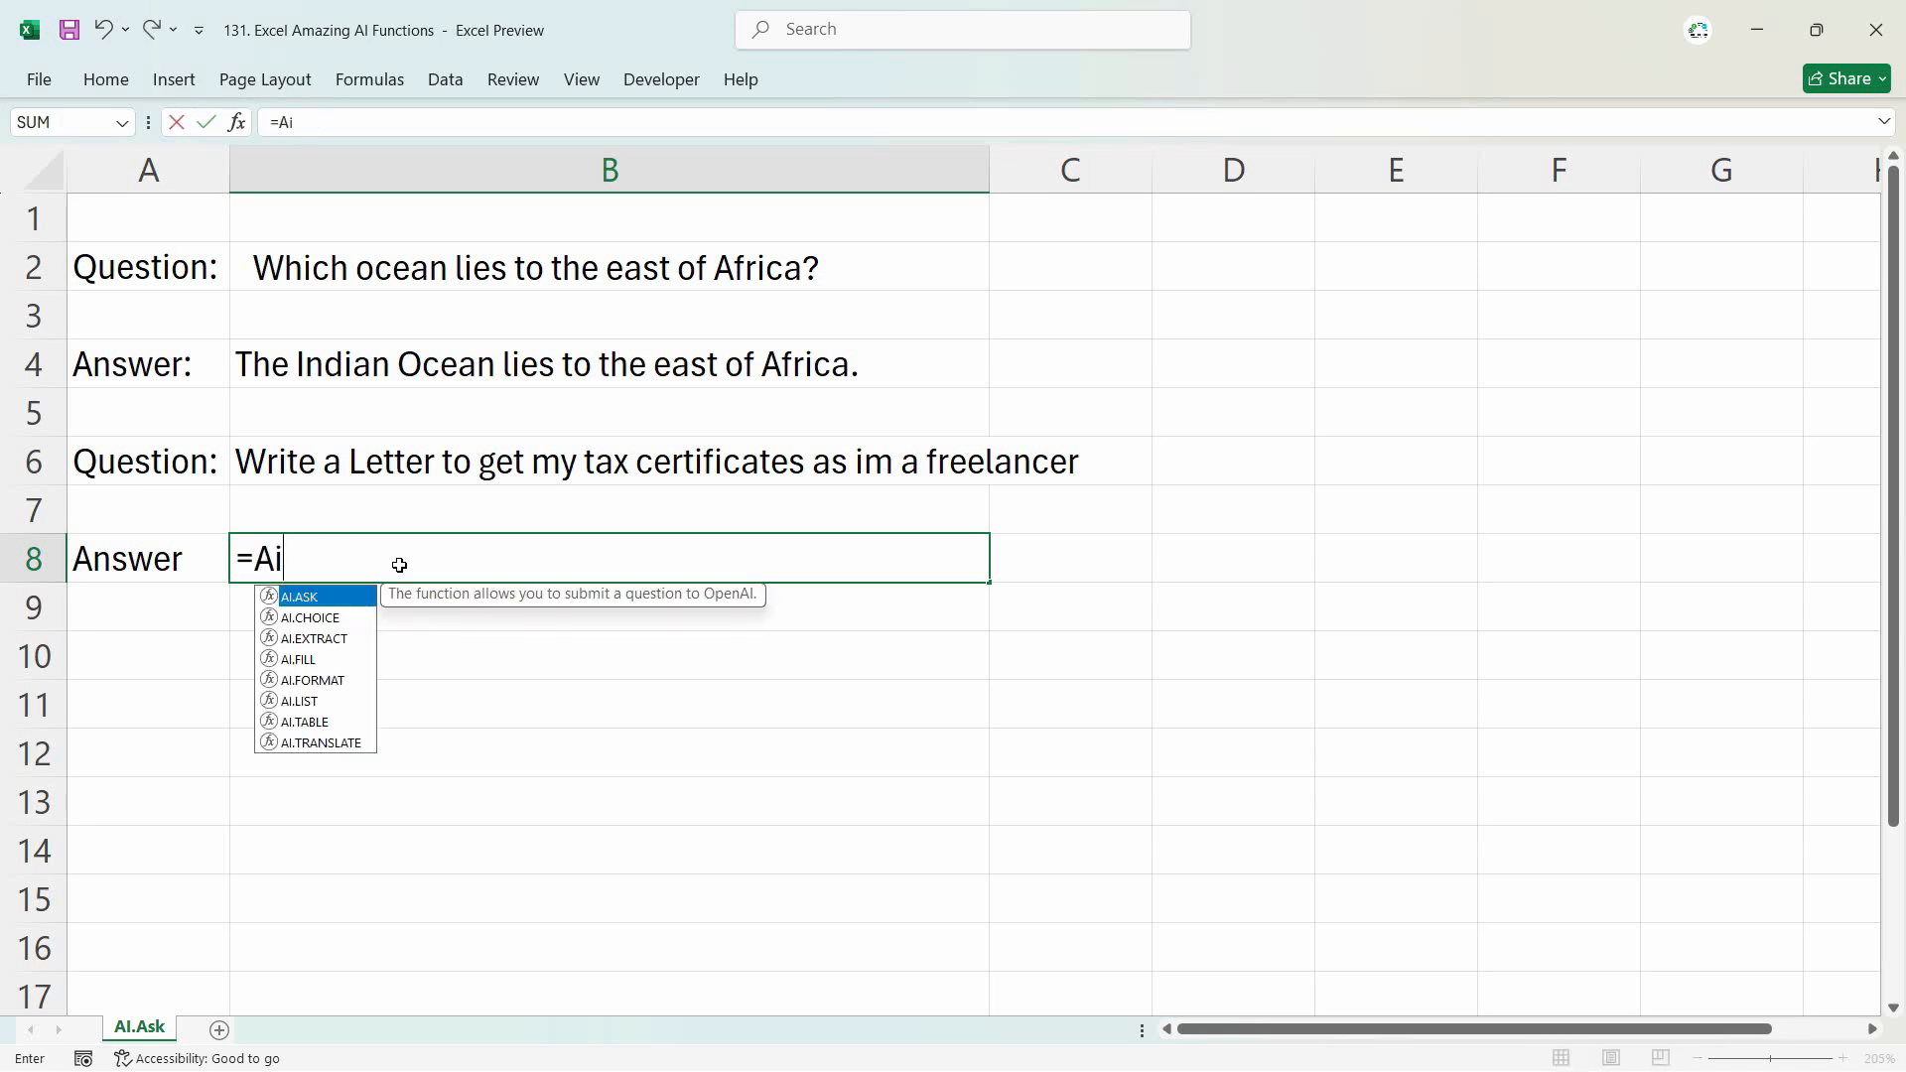
key("Tab")
left_click(405, 465)
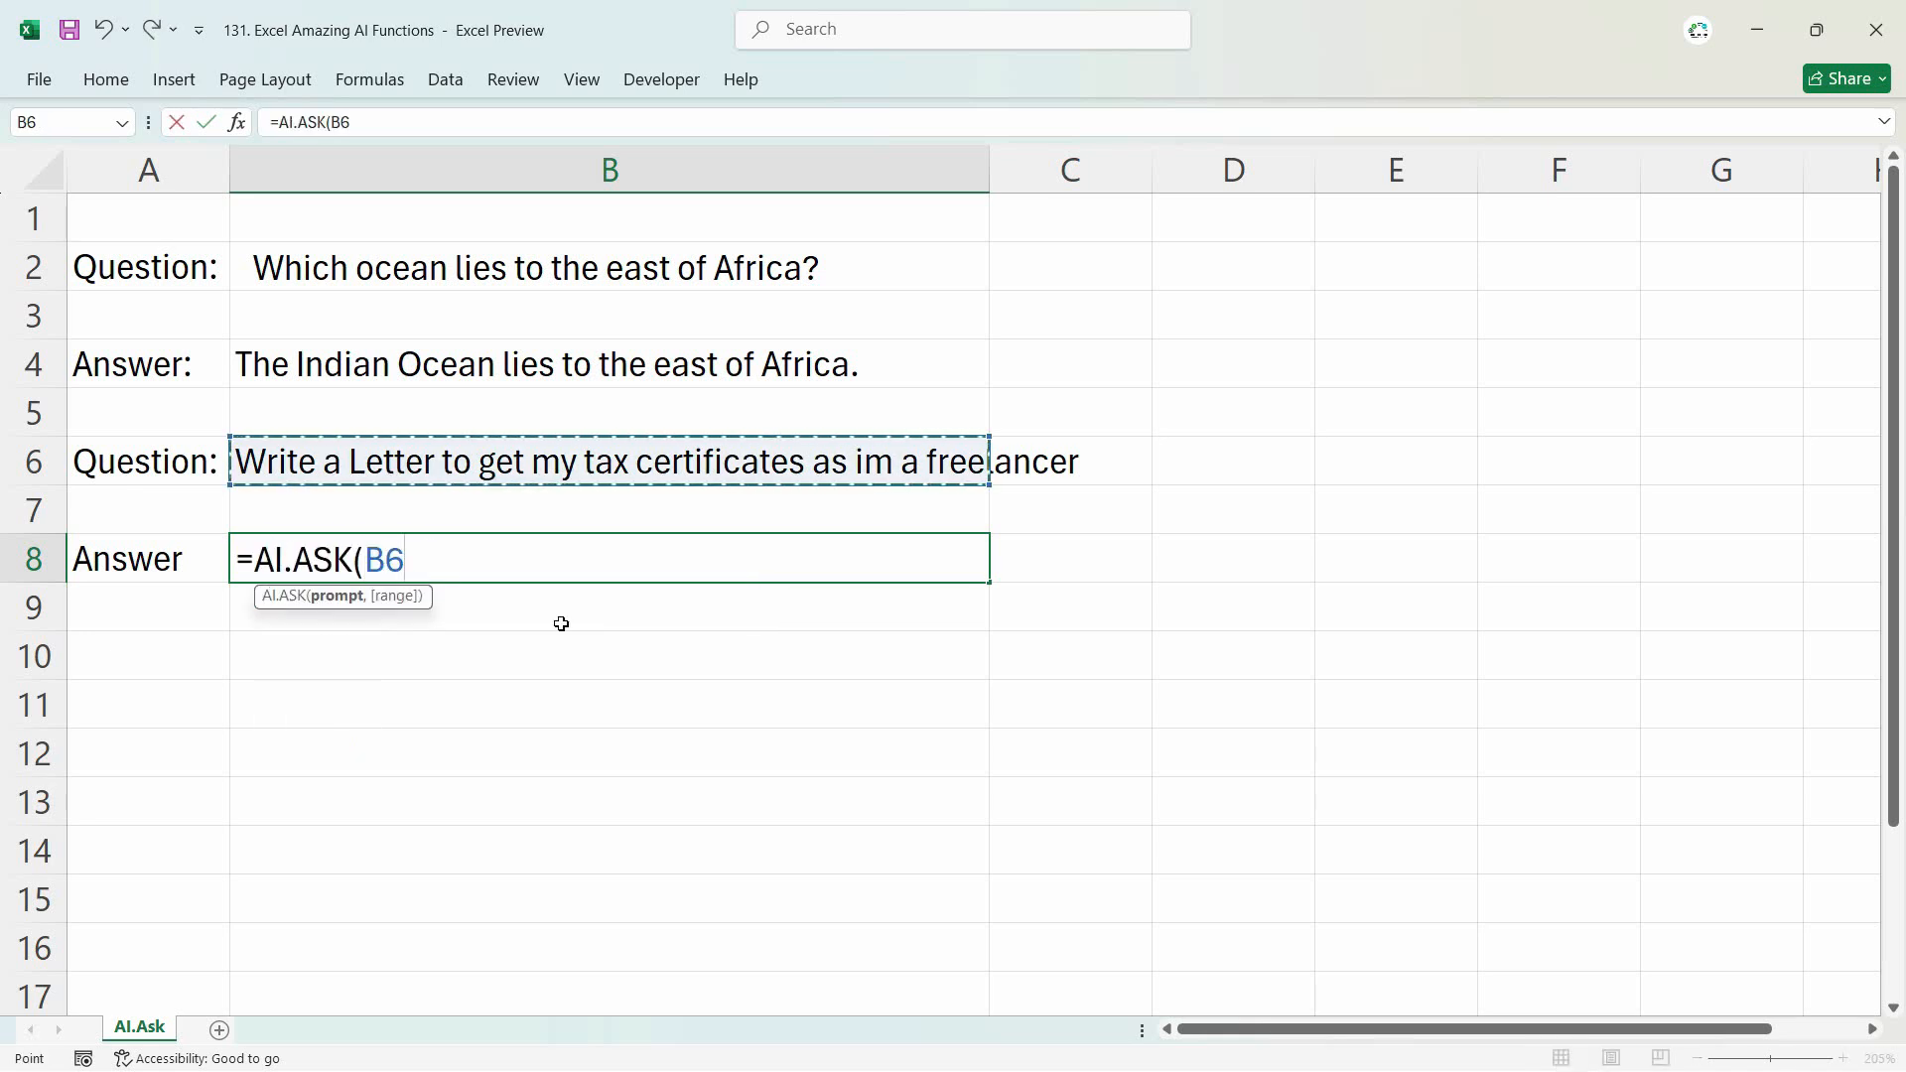
key("Return")
key("Up")
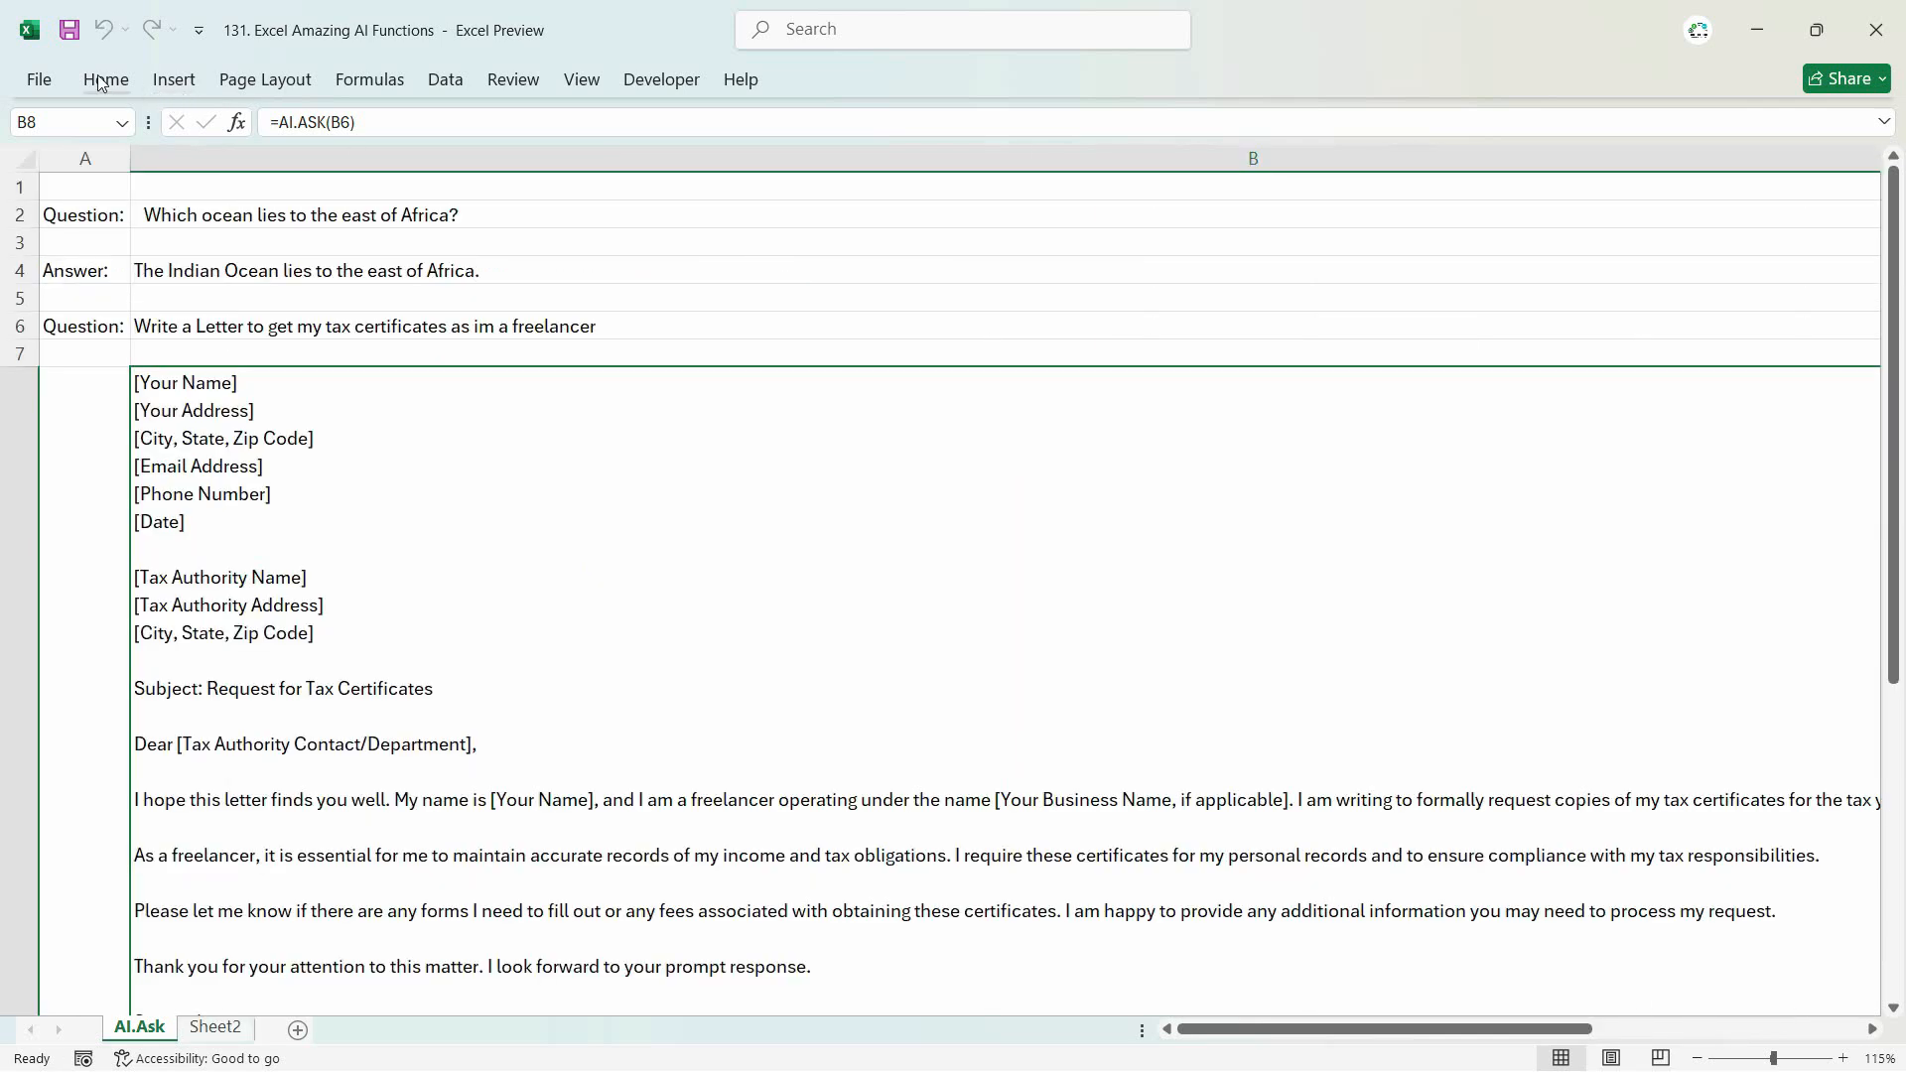
Step: Apply text wrapping to the generated letter in cell B8 and look through its full text
left_click(106, 79)
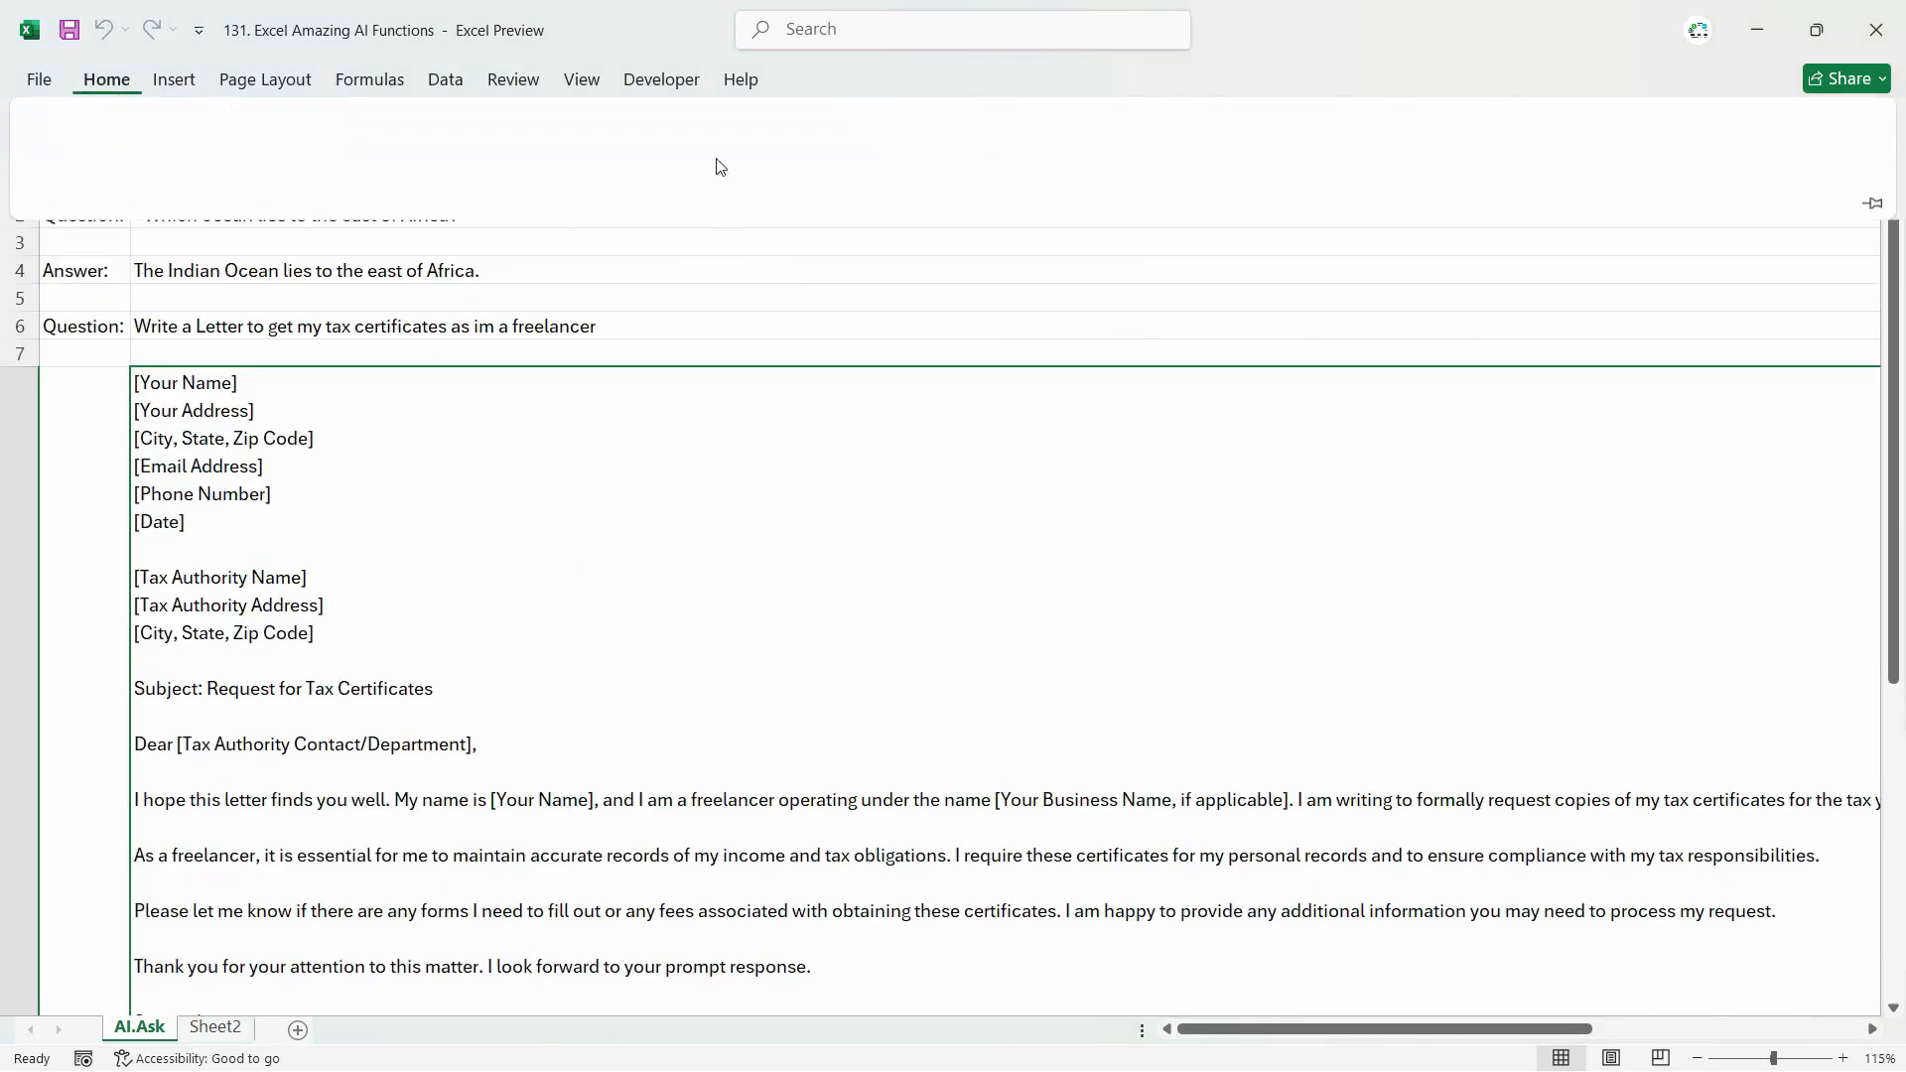
left_click(735, 130)
left_click(733, 128)
left_click(466, 683)
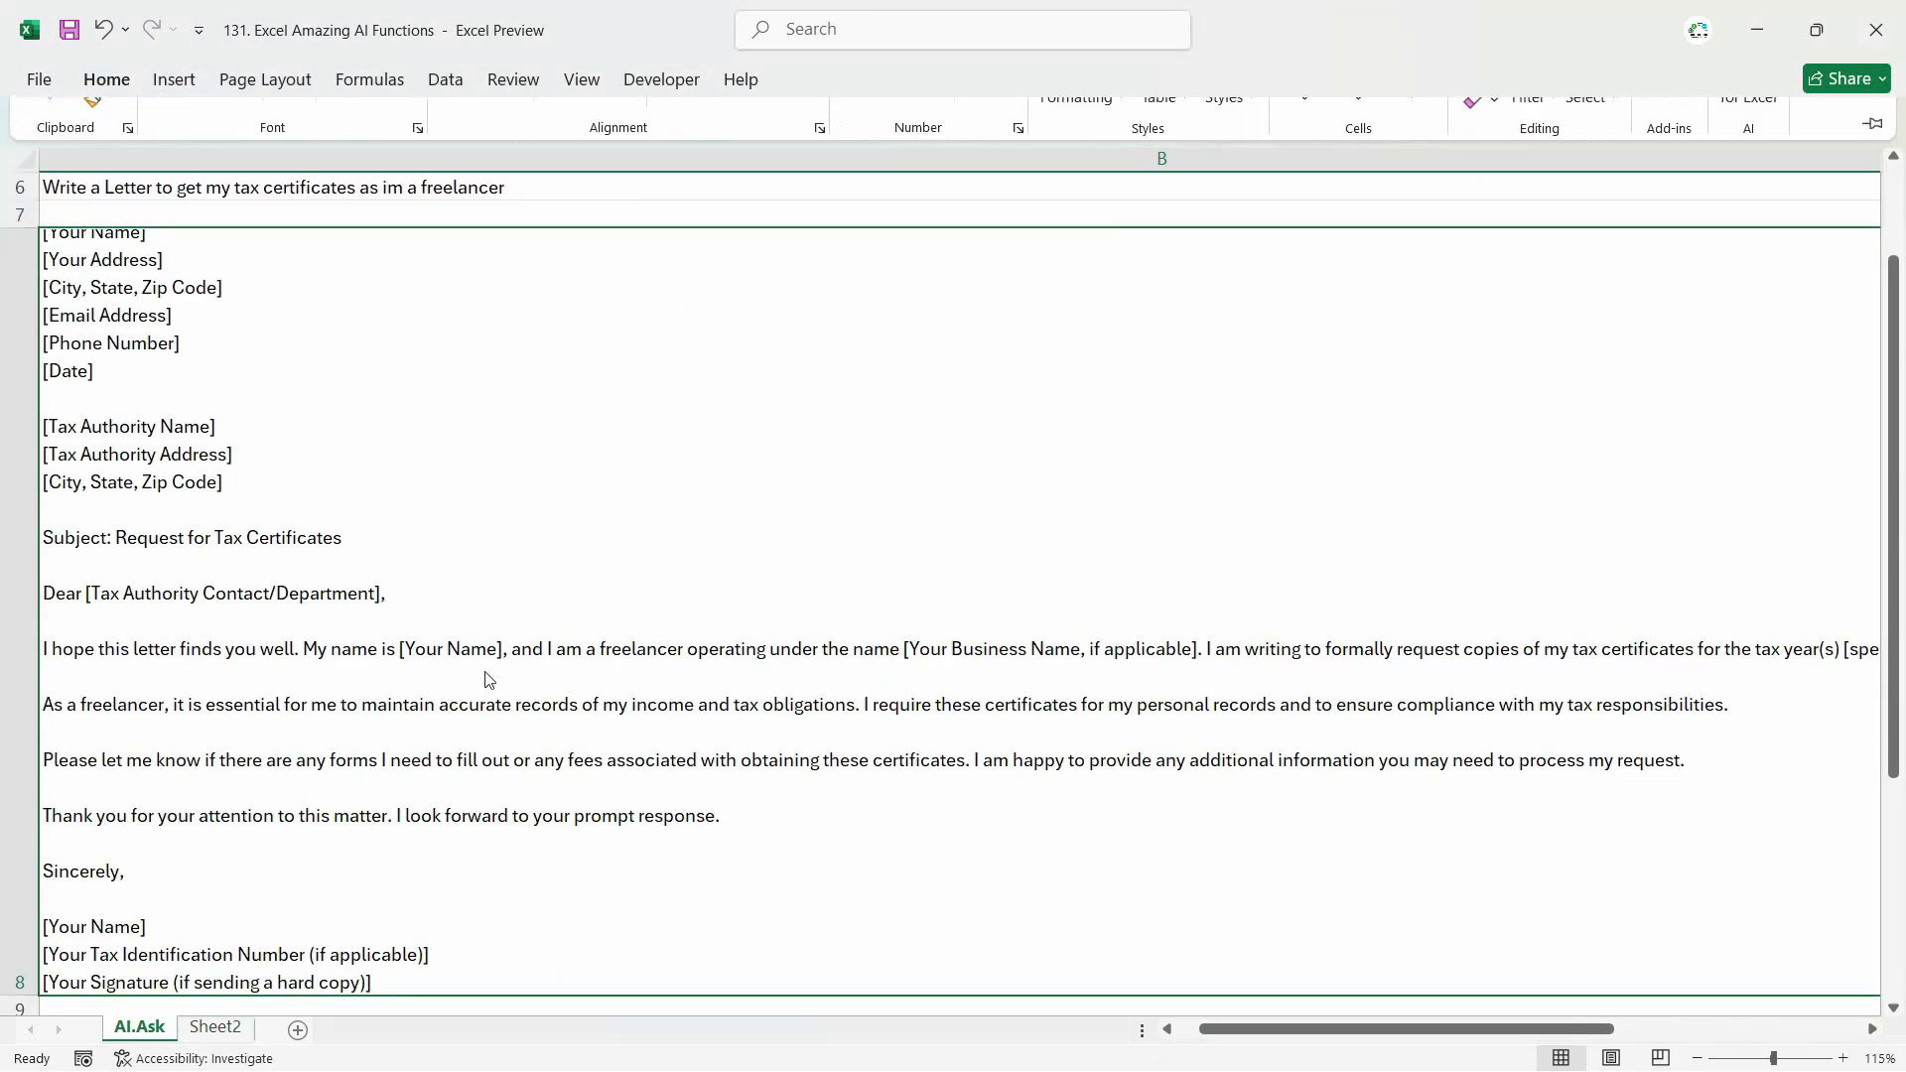
left_click_drag(1348, 1028, 1322, 1035)
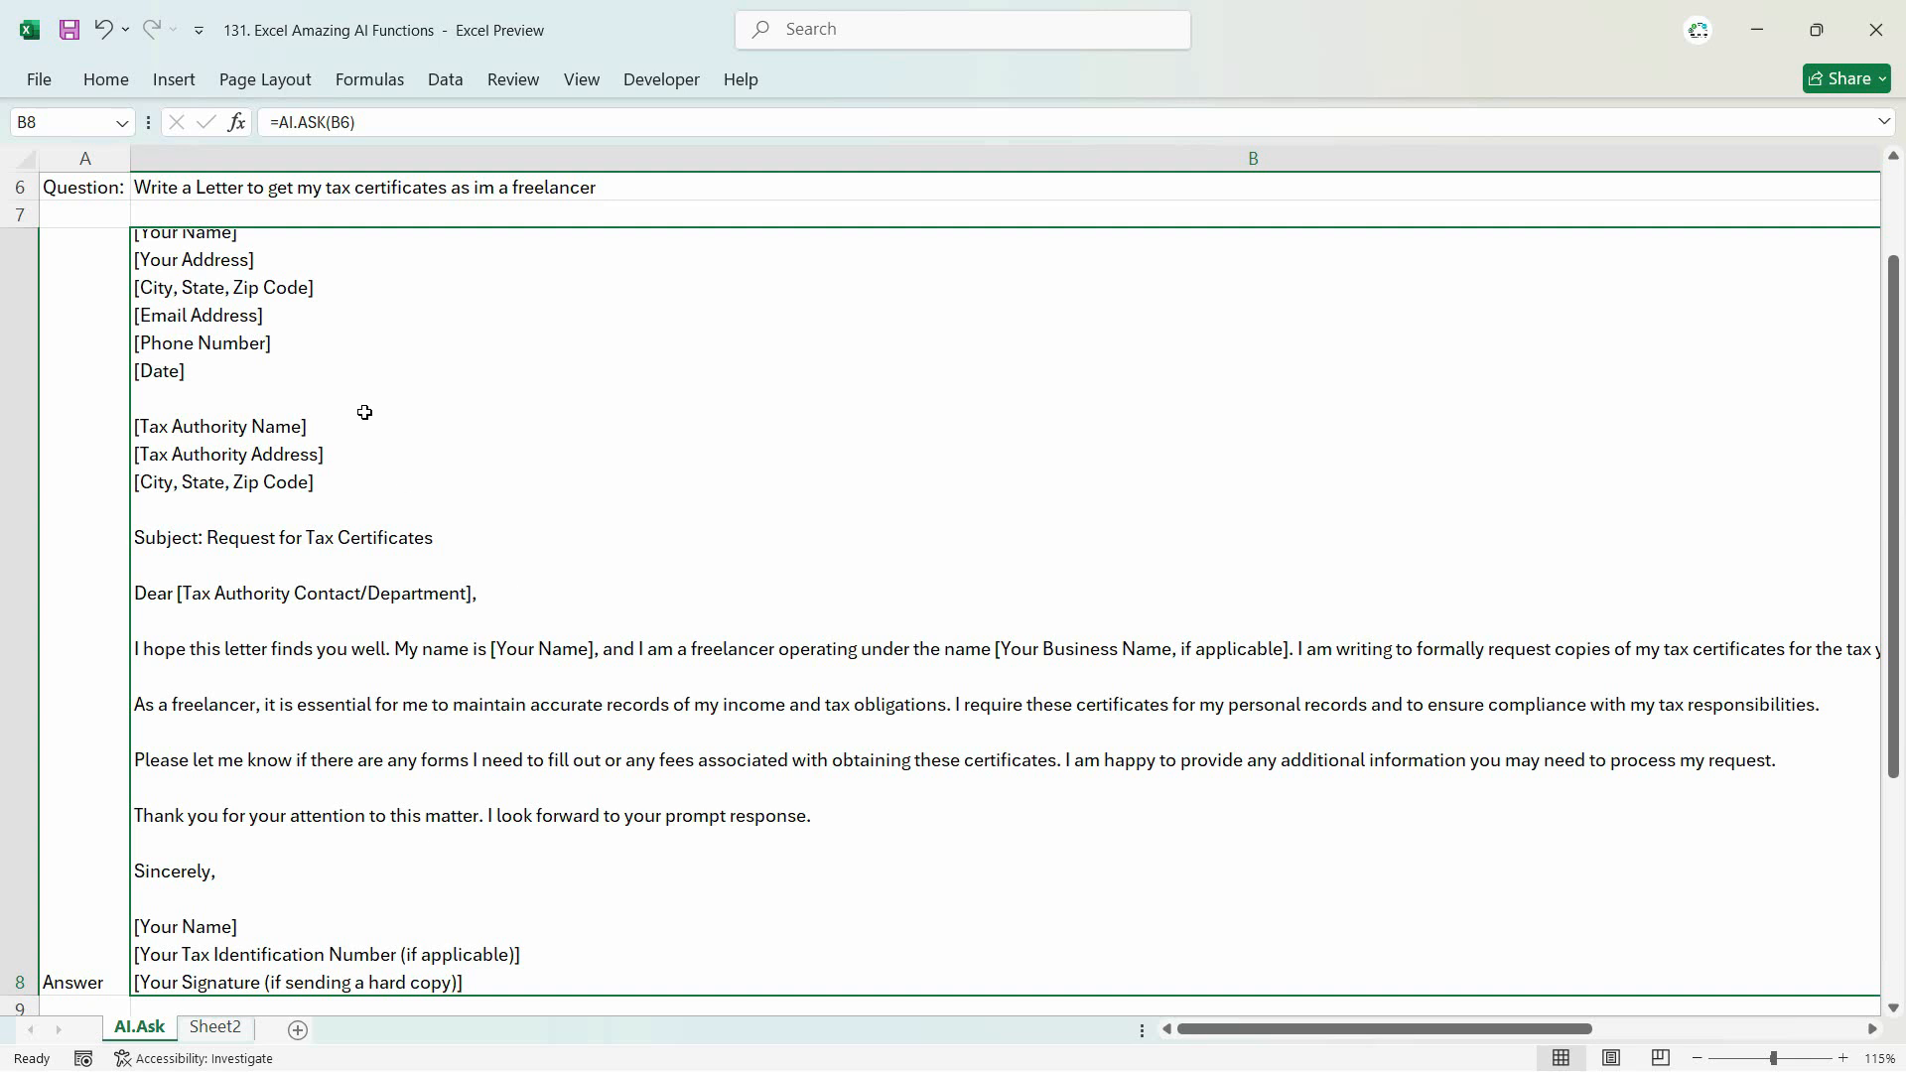
scroll(294, 391, "up", 2)
scroll(514, 573, "down", 1)
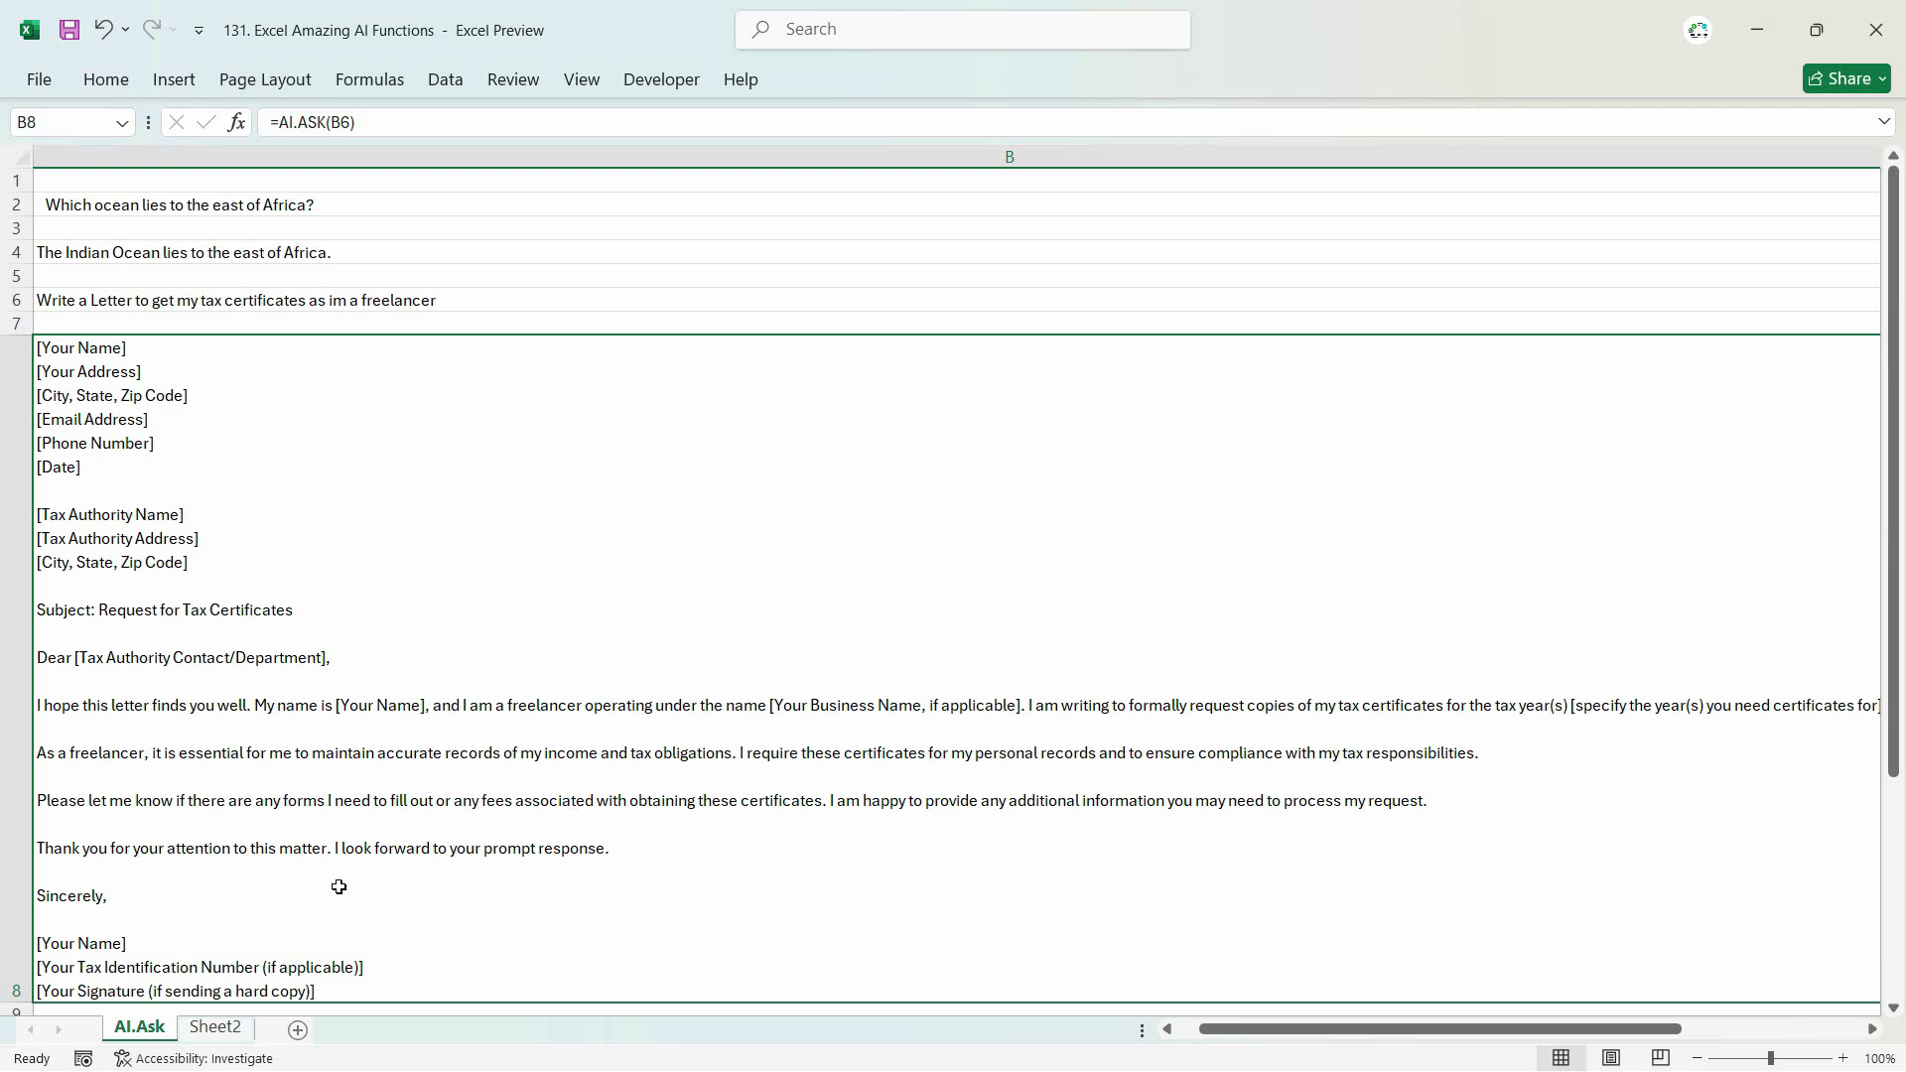
Step: Replace the prompt in cell B6 with "Write a Sick Leave" and review the regenerated letter in B8
left_click(333, 303)
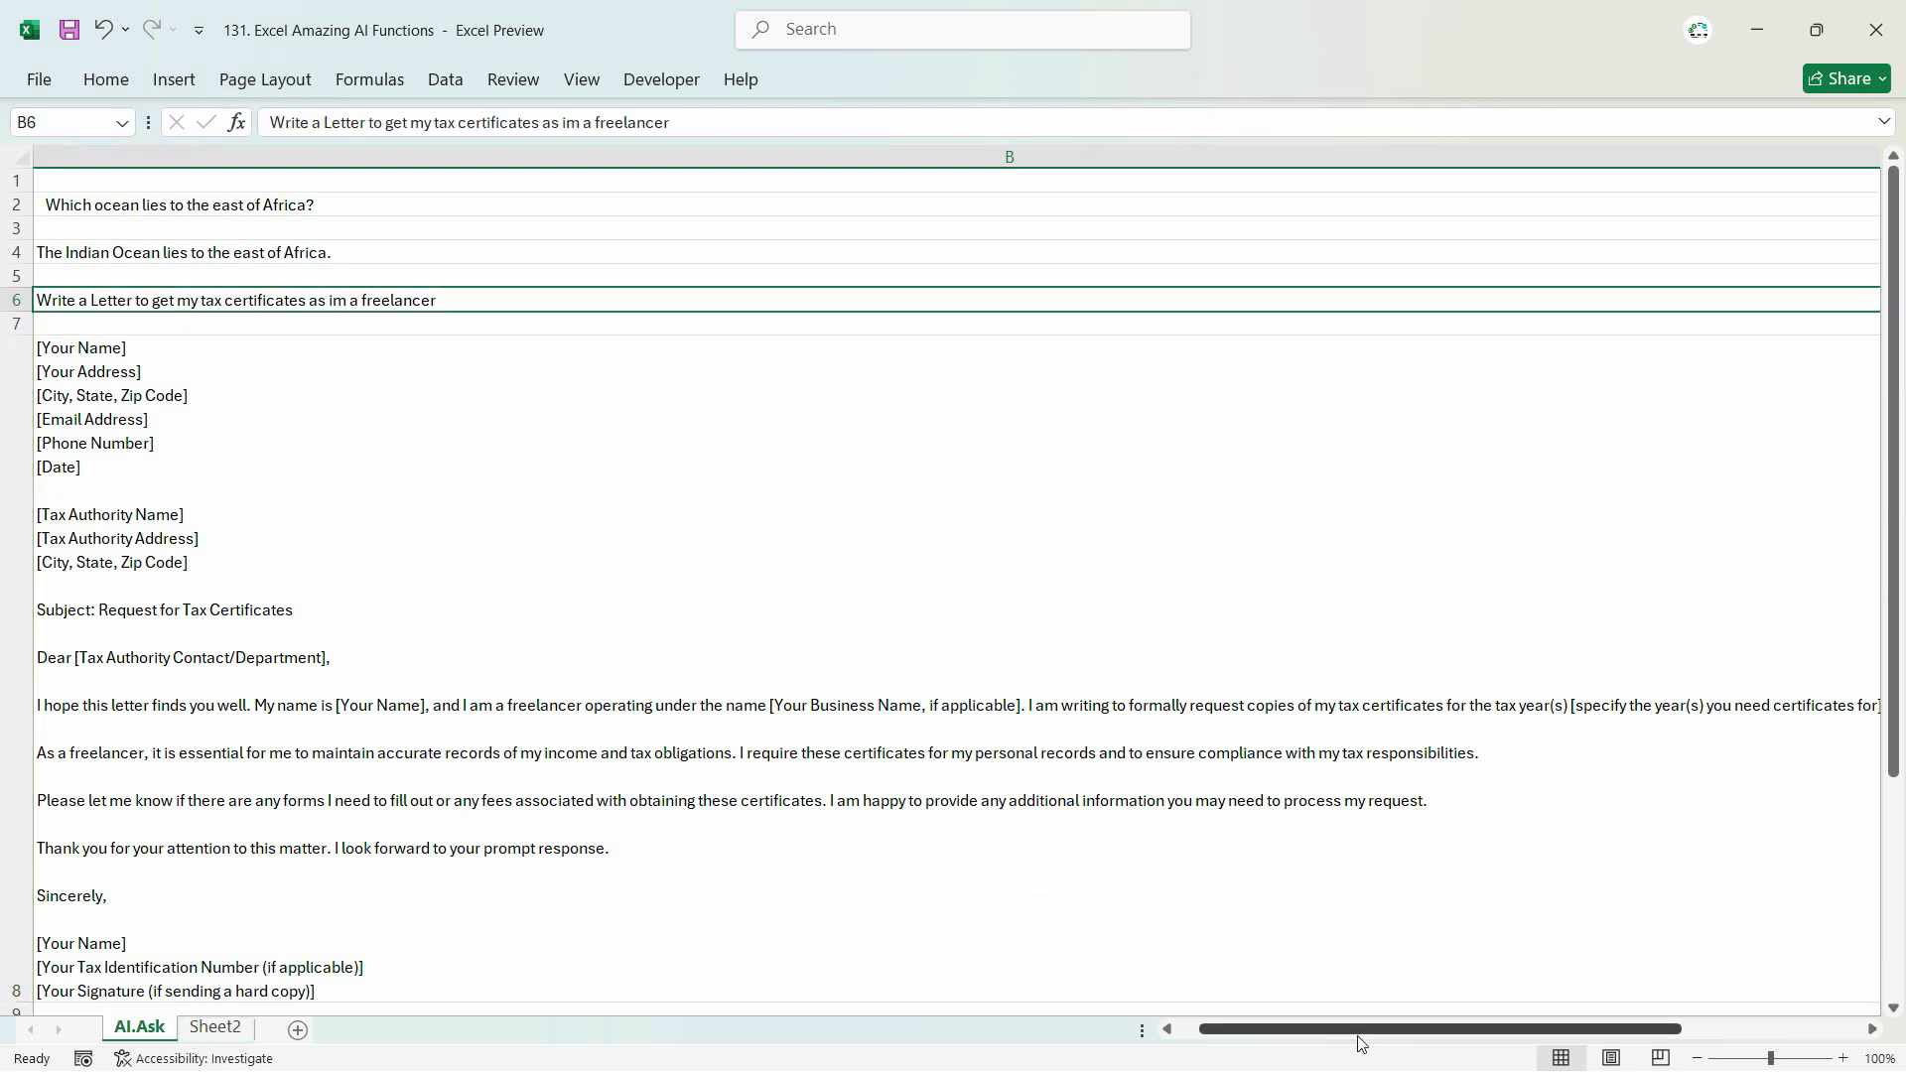
scroll(1361, 1033, "left", 1)
type("Writ")
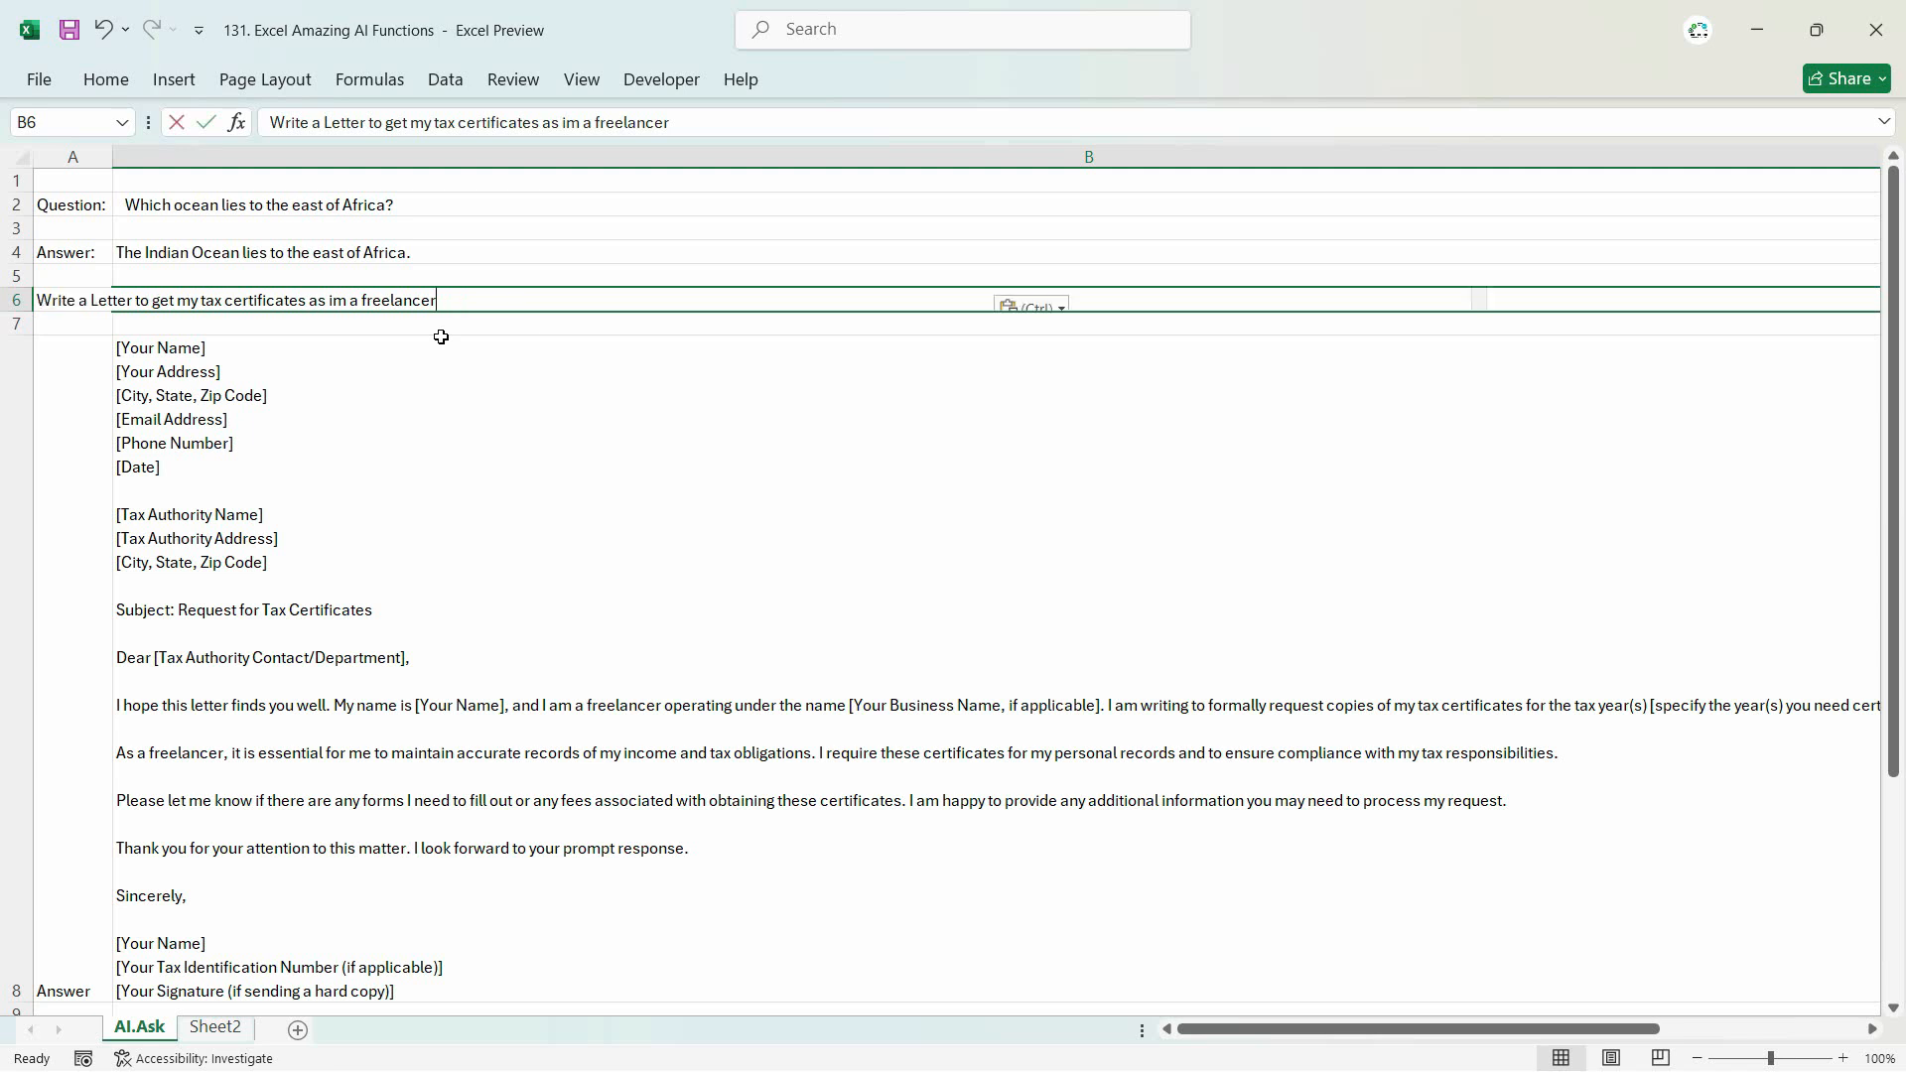
type("e a Sick L")
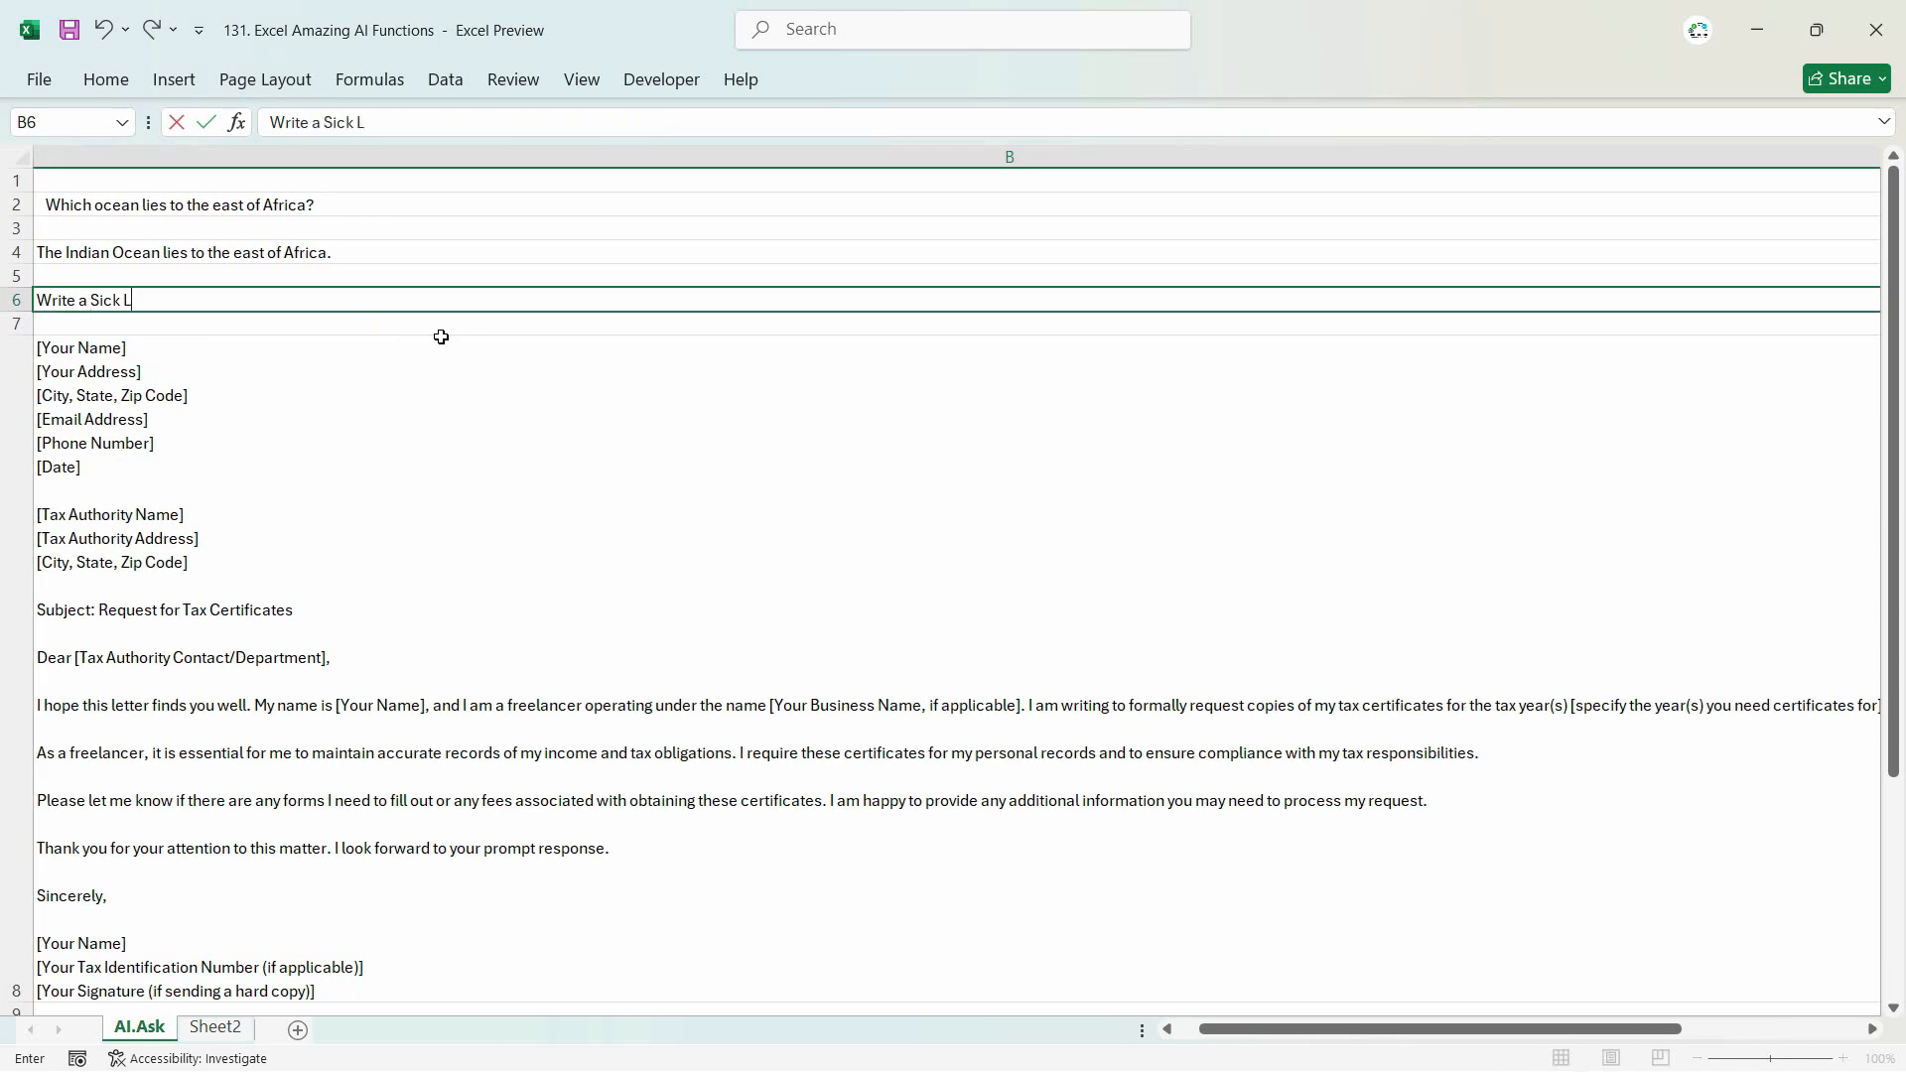
type("eave")
key("Return")
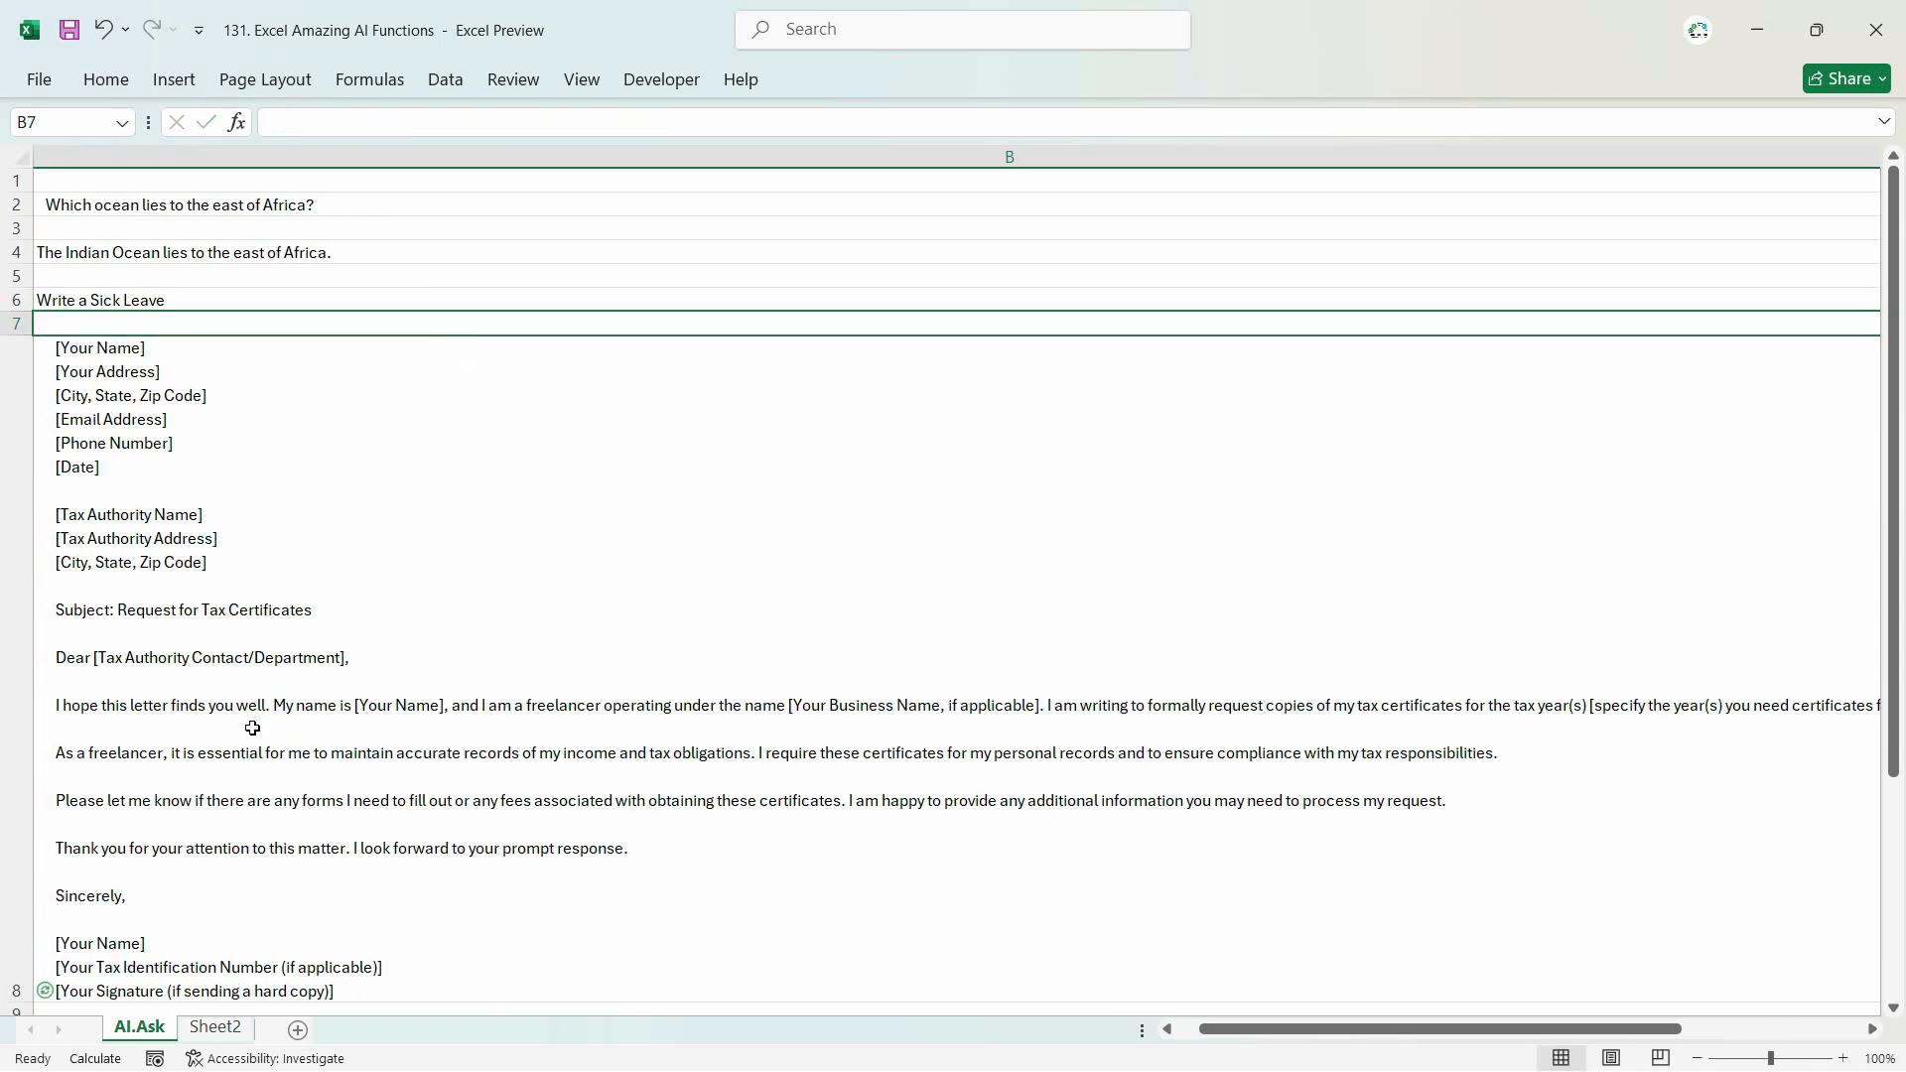
left_click(358, 838)
left_click(238, 301)
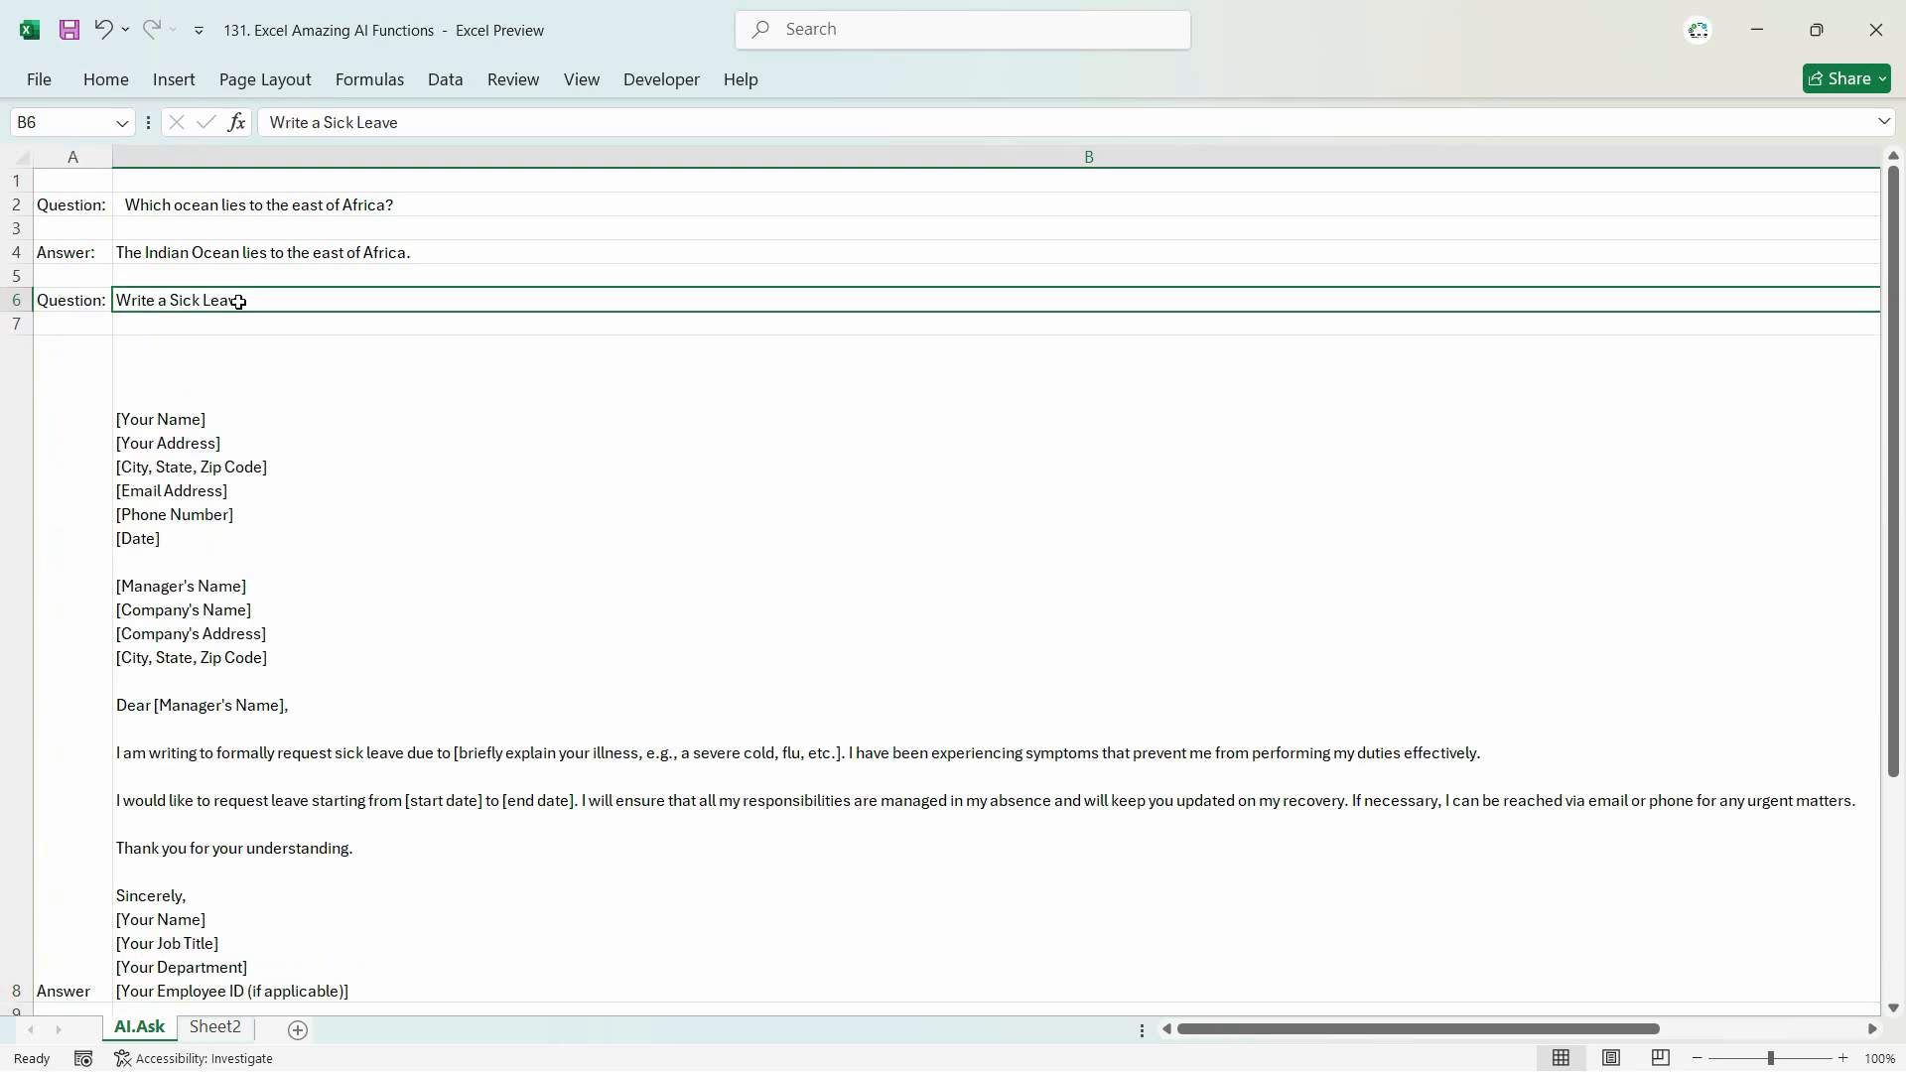
left_click(481, 756)
scroll(489, 784, "down", 1)
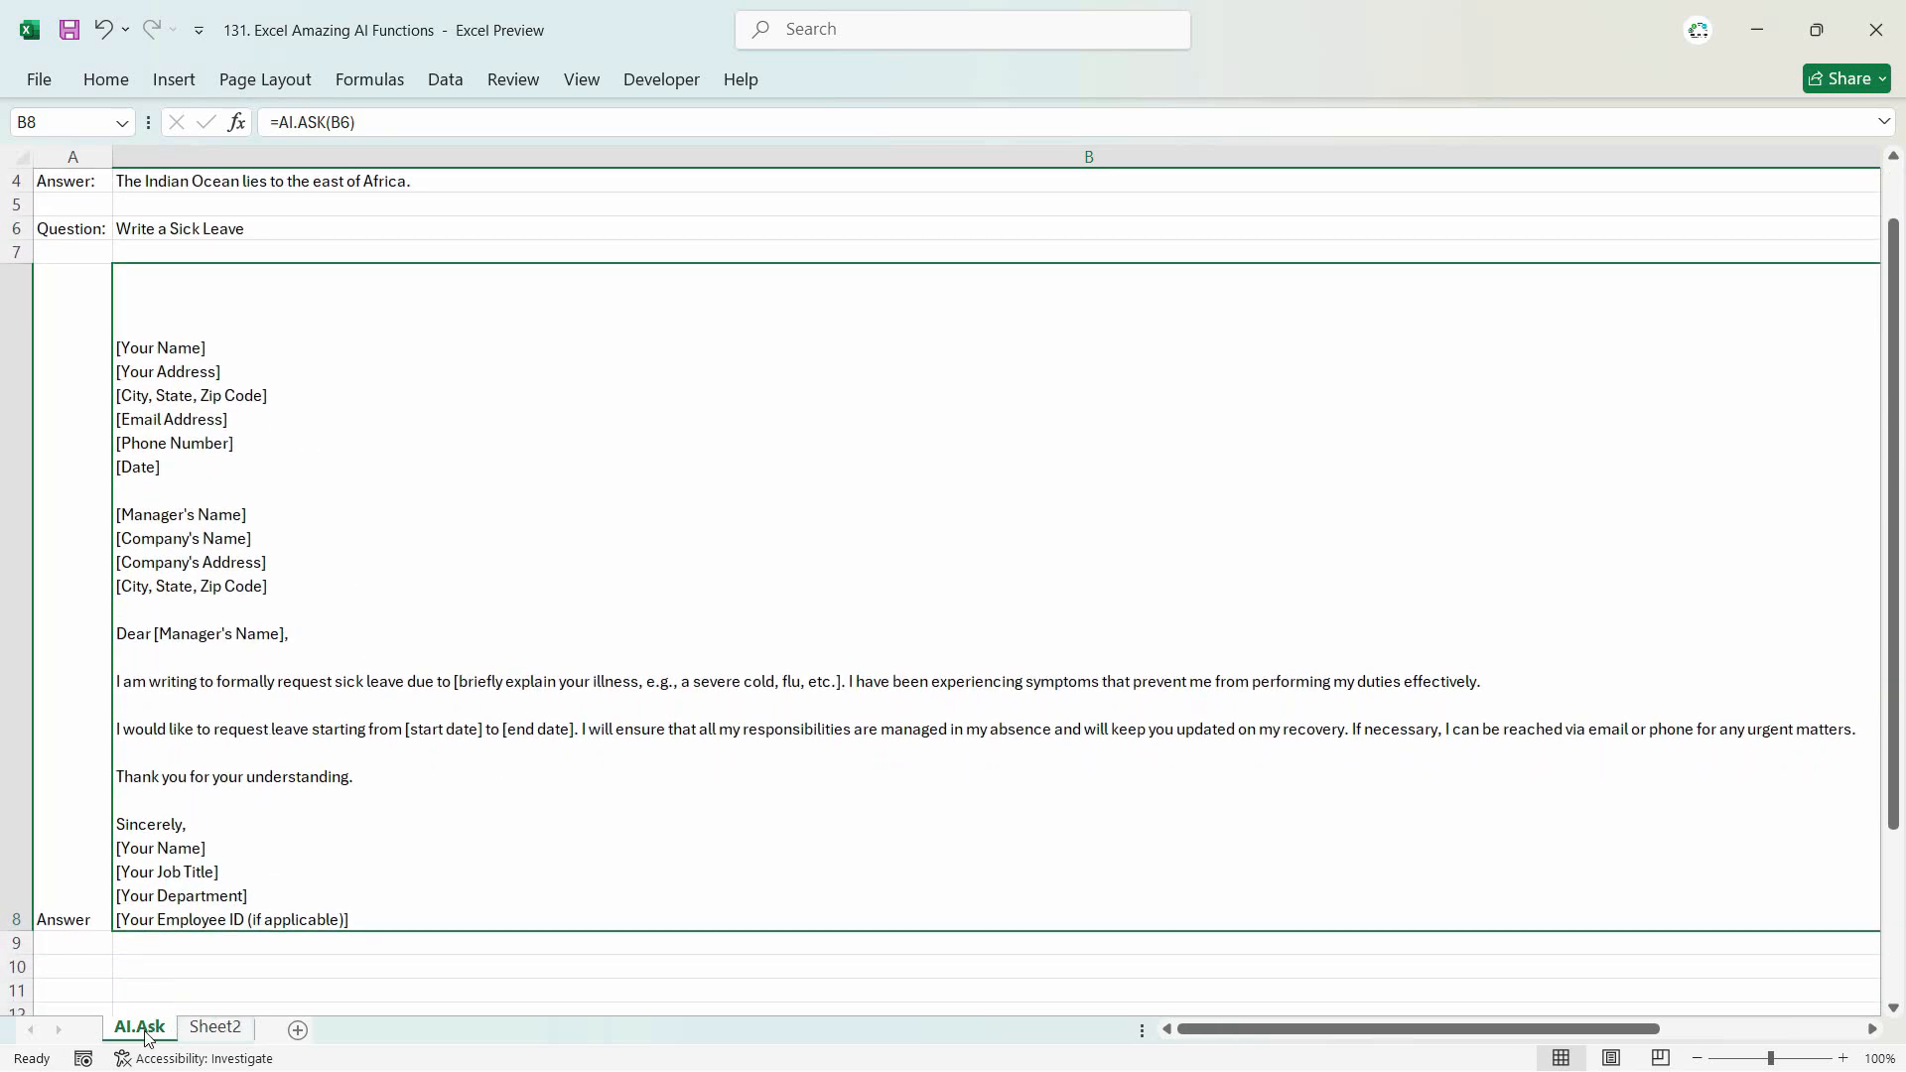
Step: Rename the Sheet2 worksheet as AI.Fill
left_click(217, 1033)
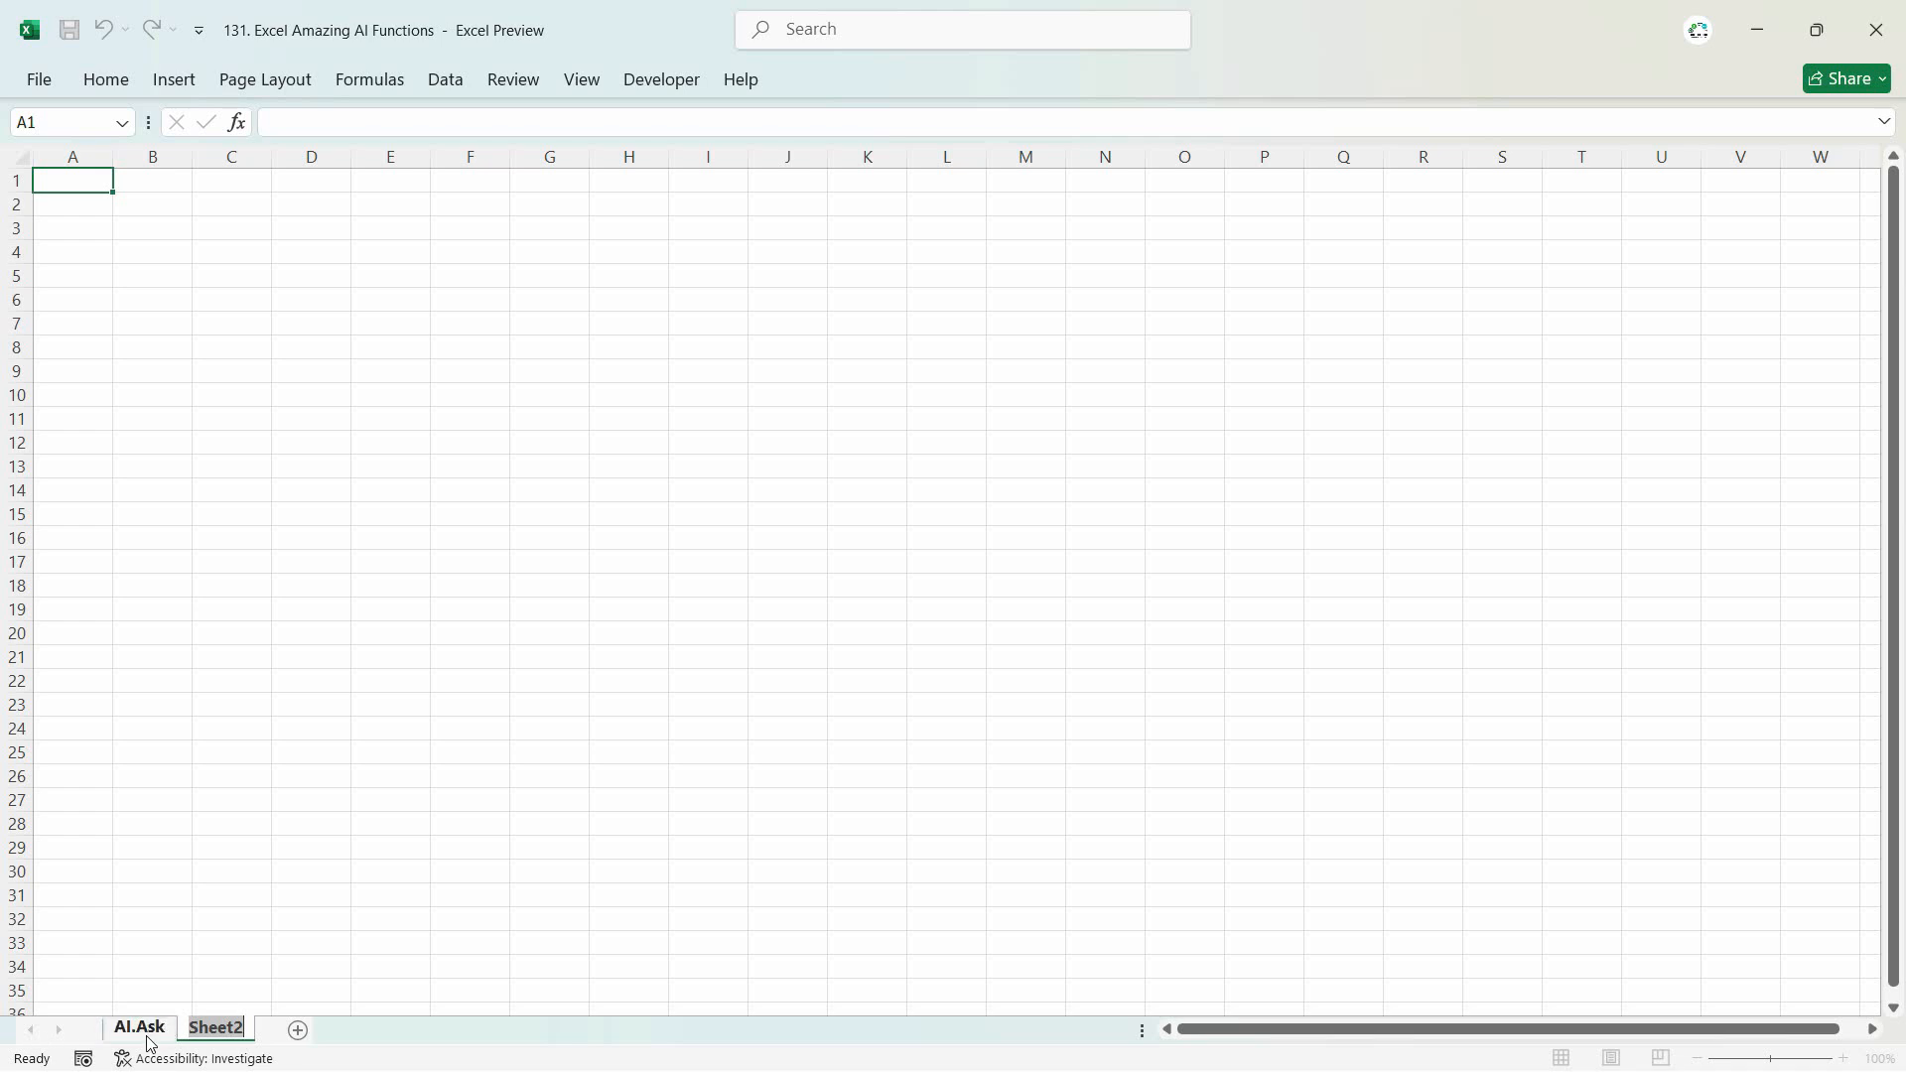
type("AI")
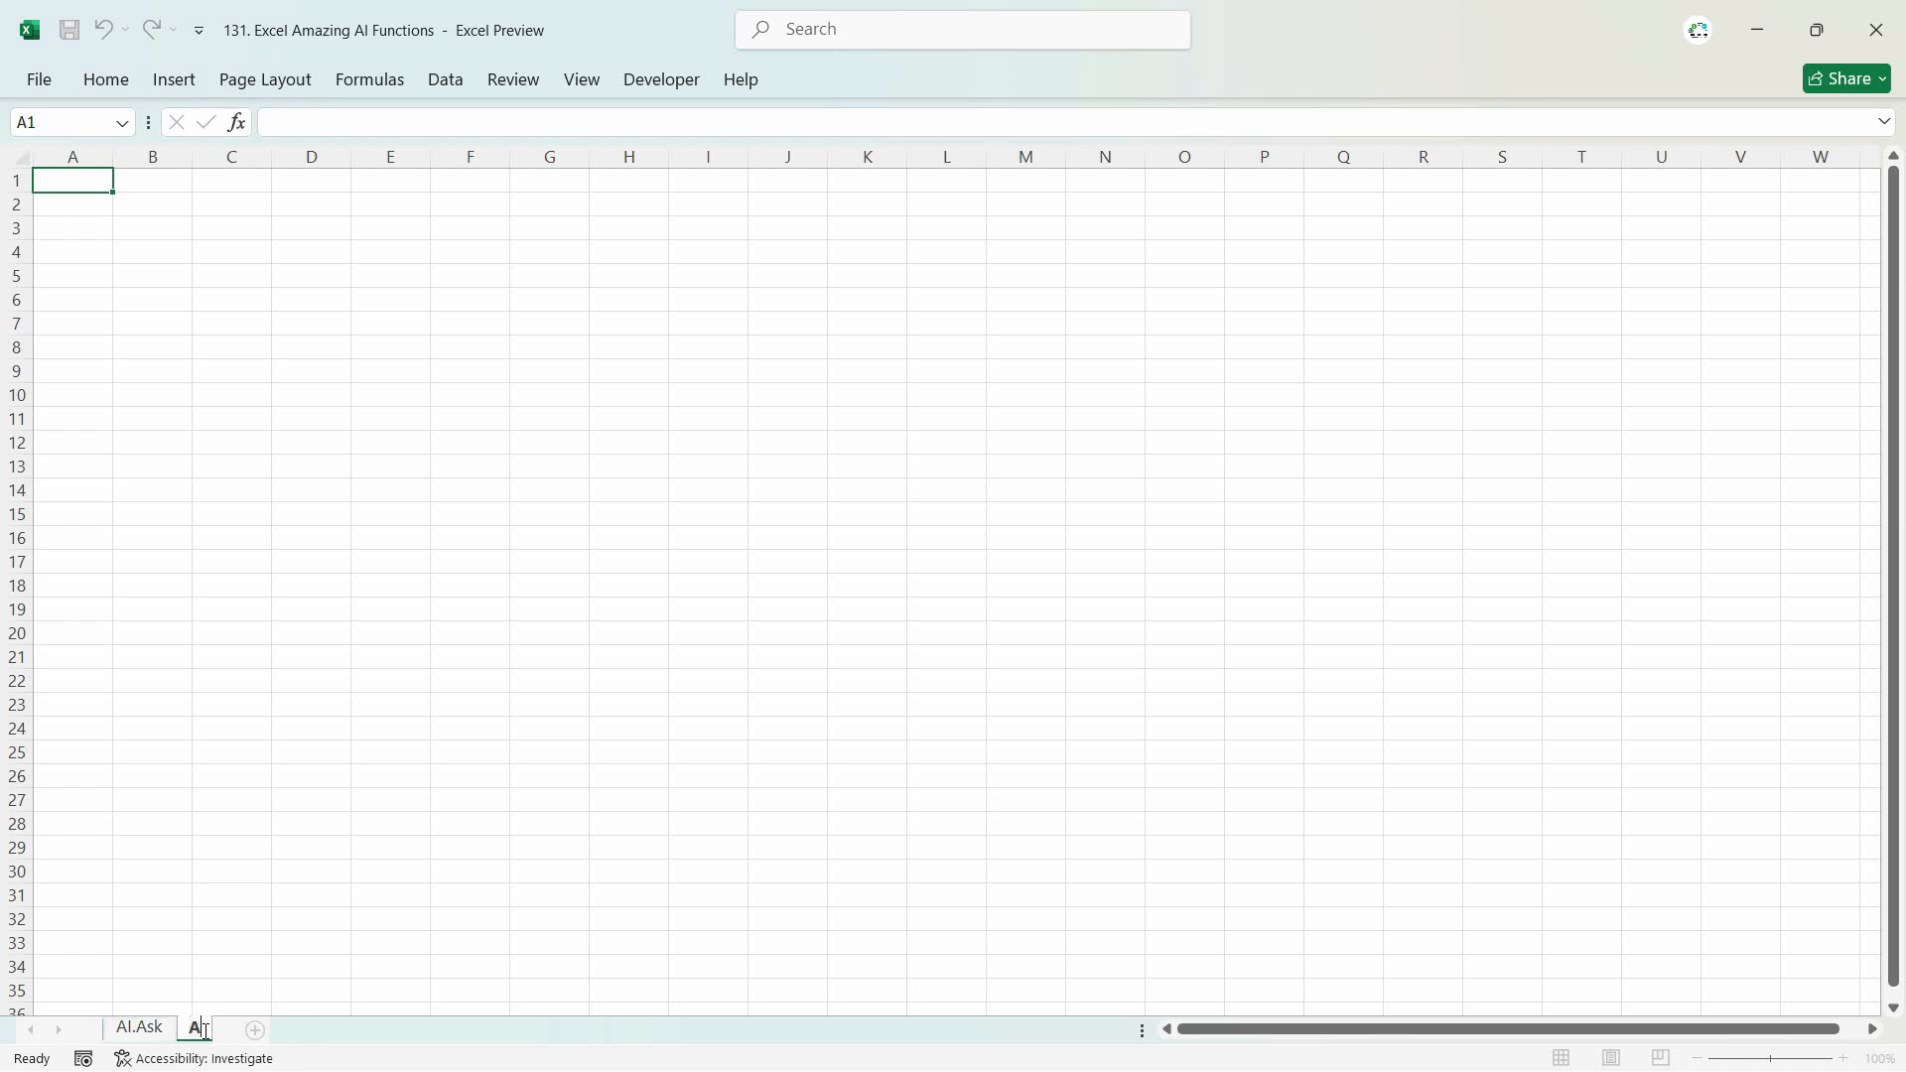
type(".Fill")
key("Return")
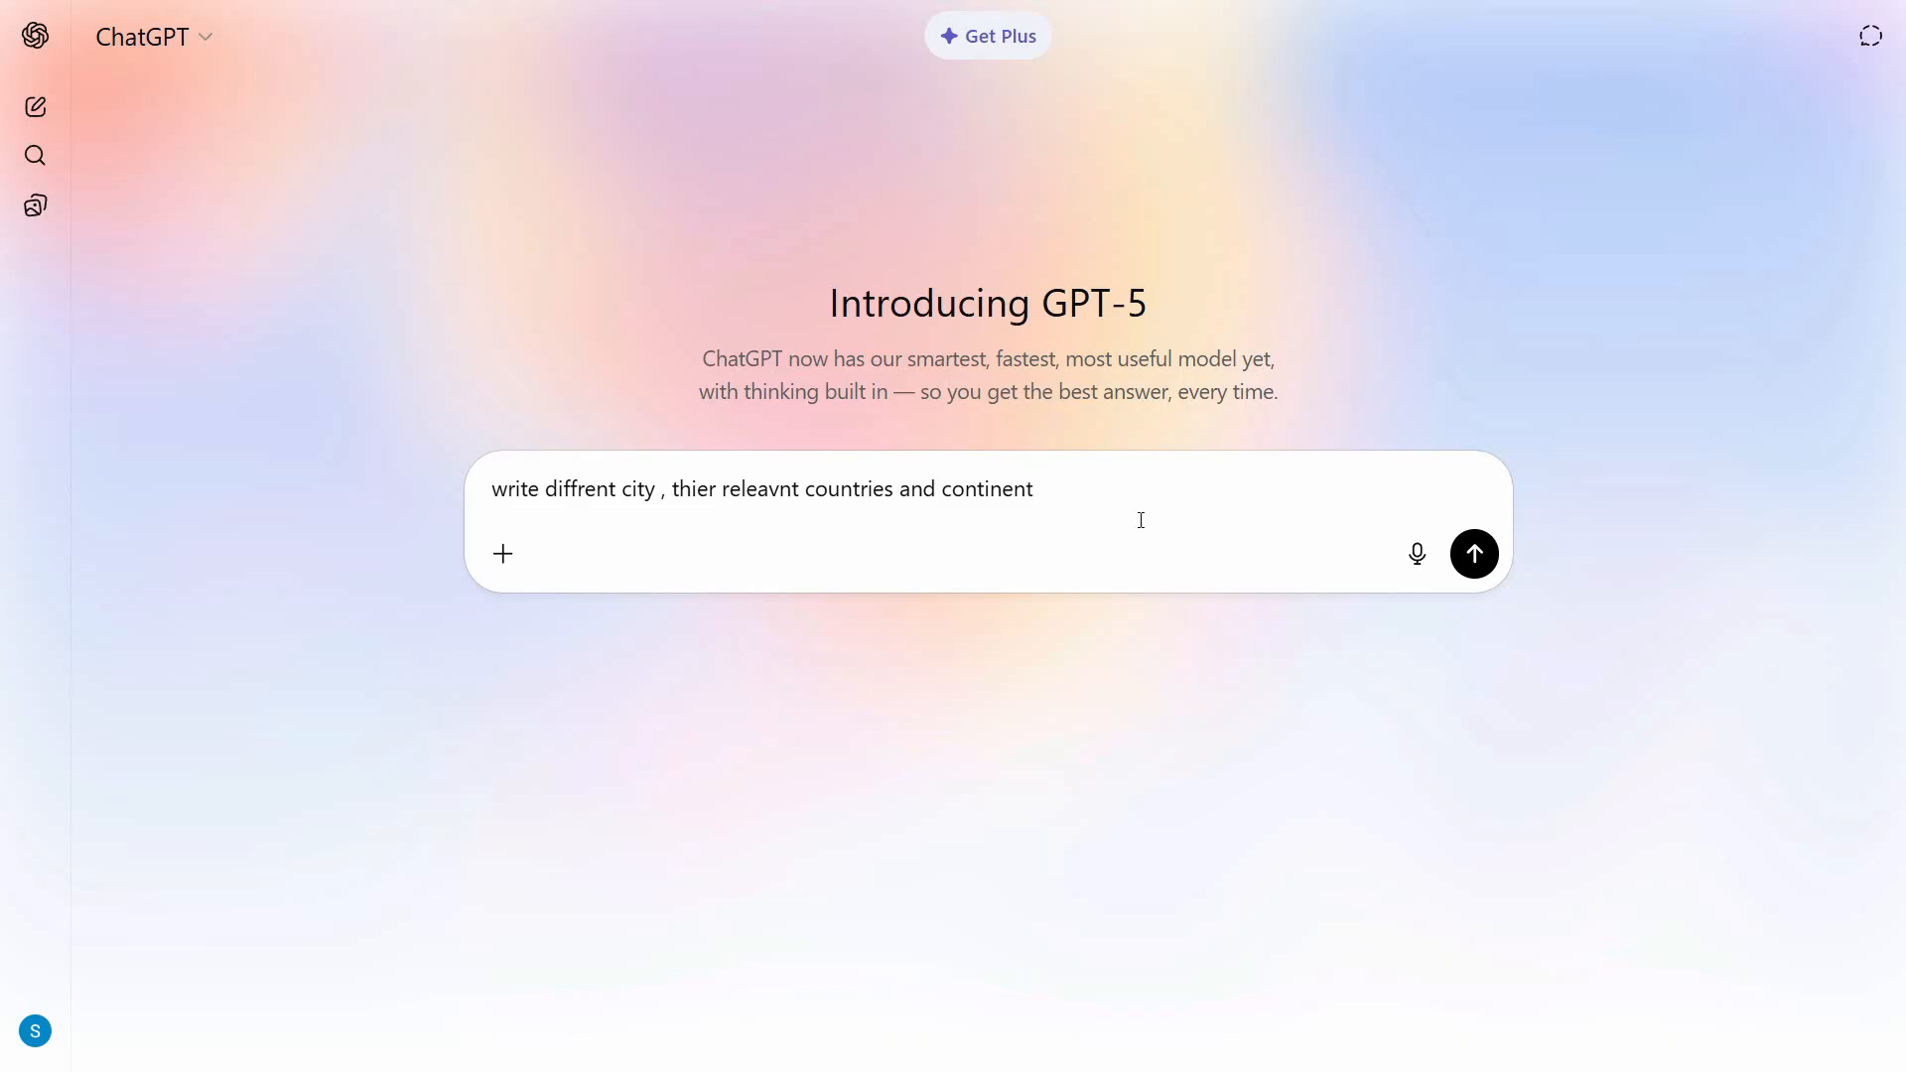
Step: Switch to ChatGPT, submit the prompt "write diffrent city , thier releavnt countries and continent" and copy the generated table
key("Return")
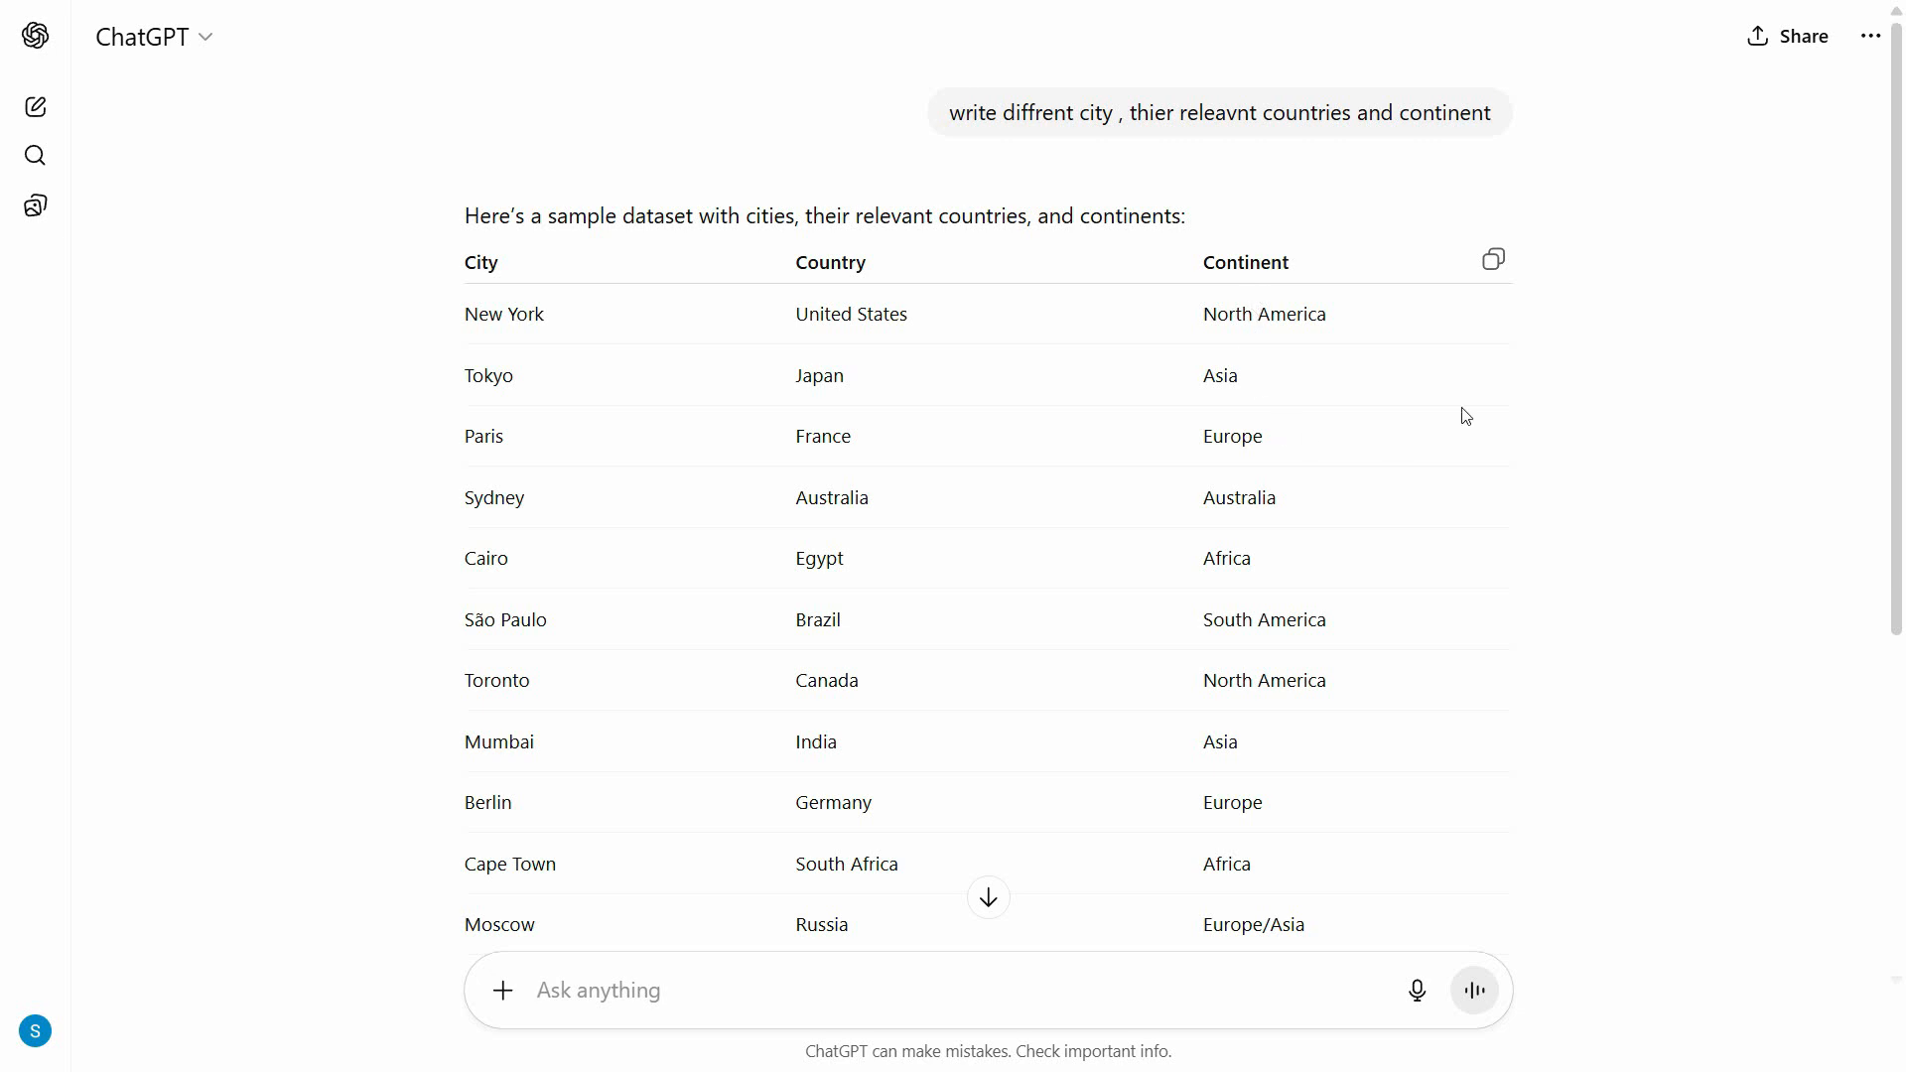
left_click(1493, 260)
Step: Return to Excel, clear the existing state and region table on the AI.Fill sheet and paste the copied city table at A1
key("alt+Tab")
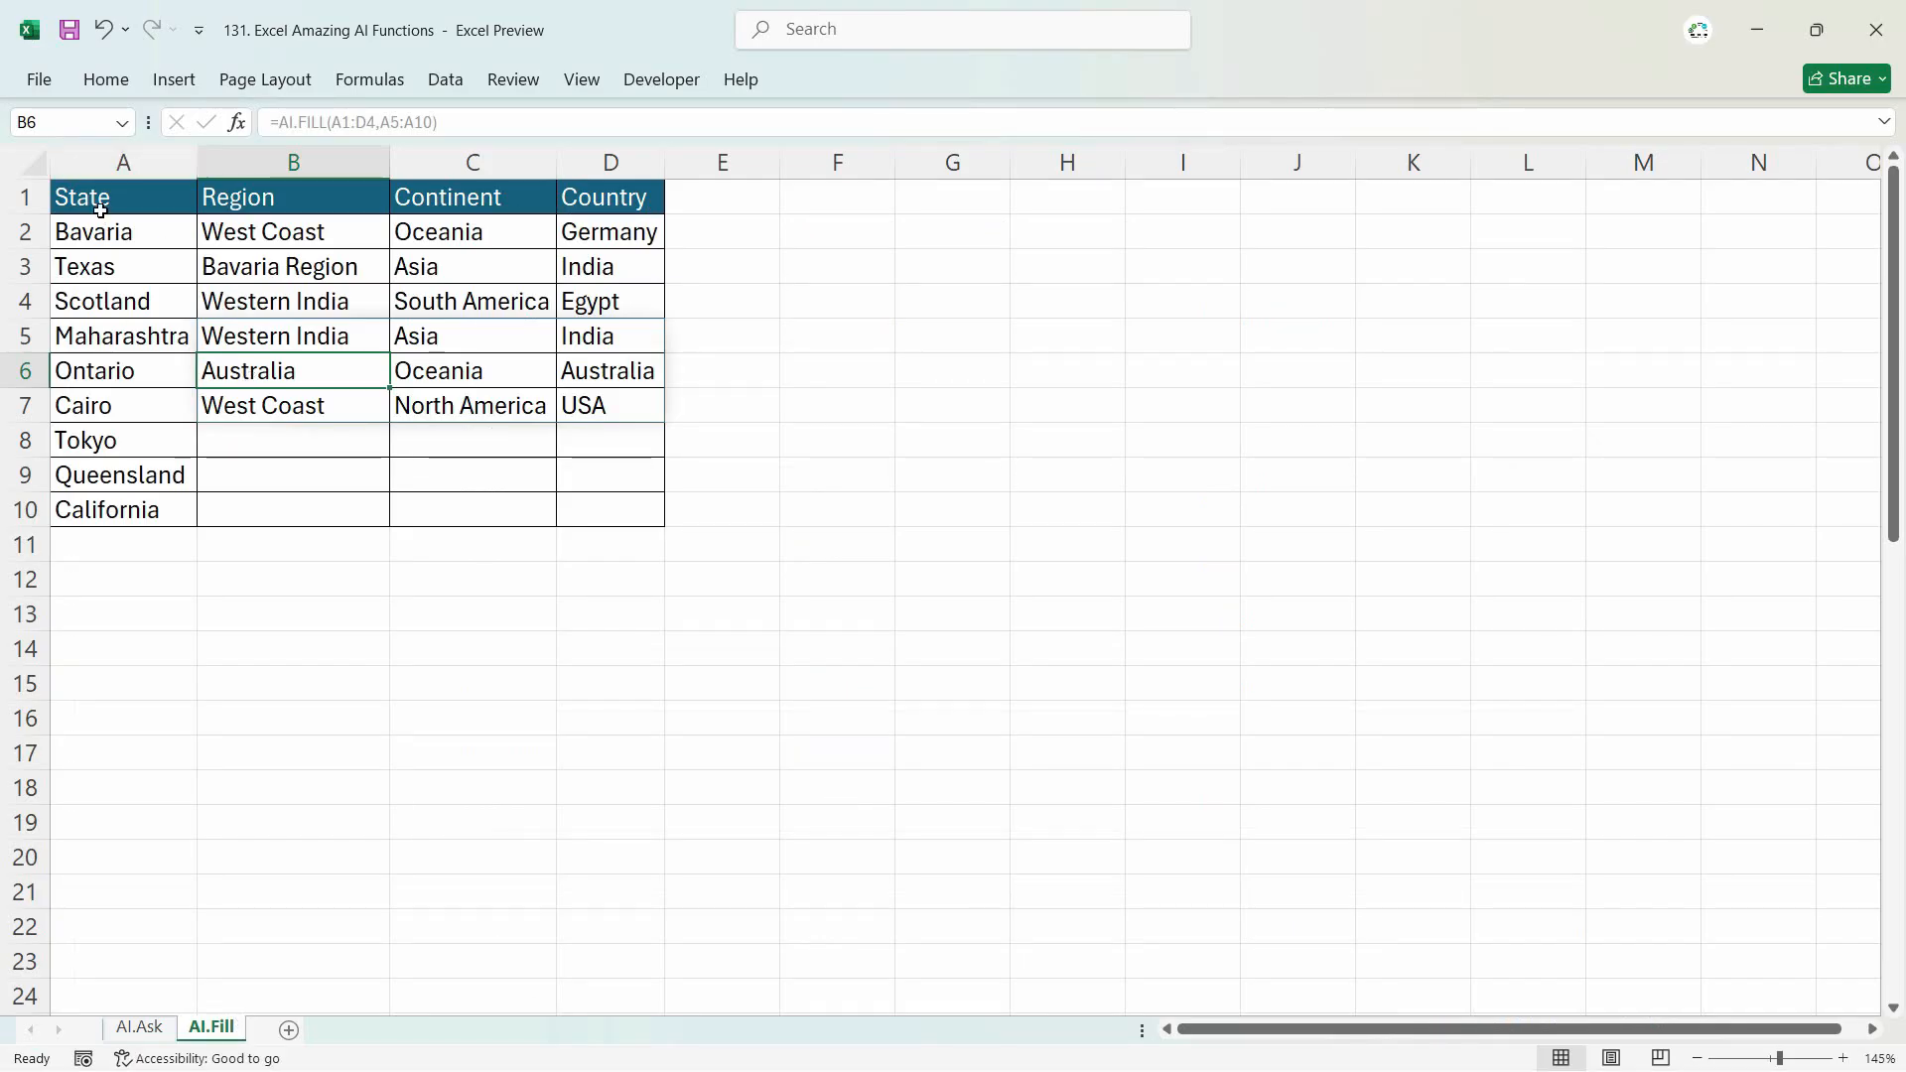
left_click_drag(85, 199, 650, 596)
key("ctrl+z")
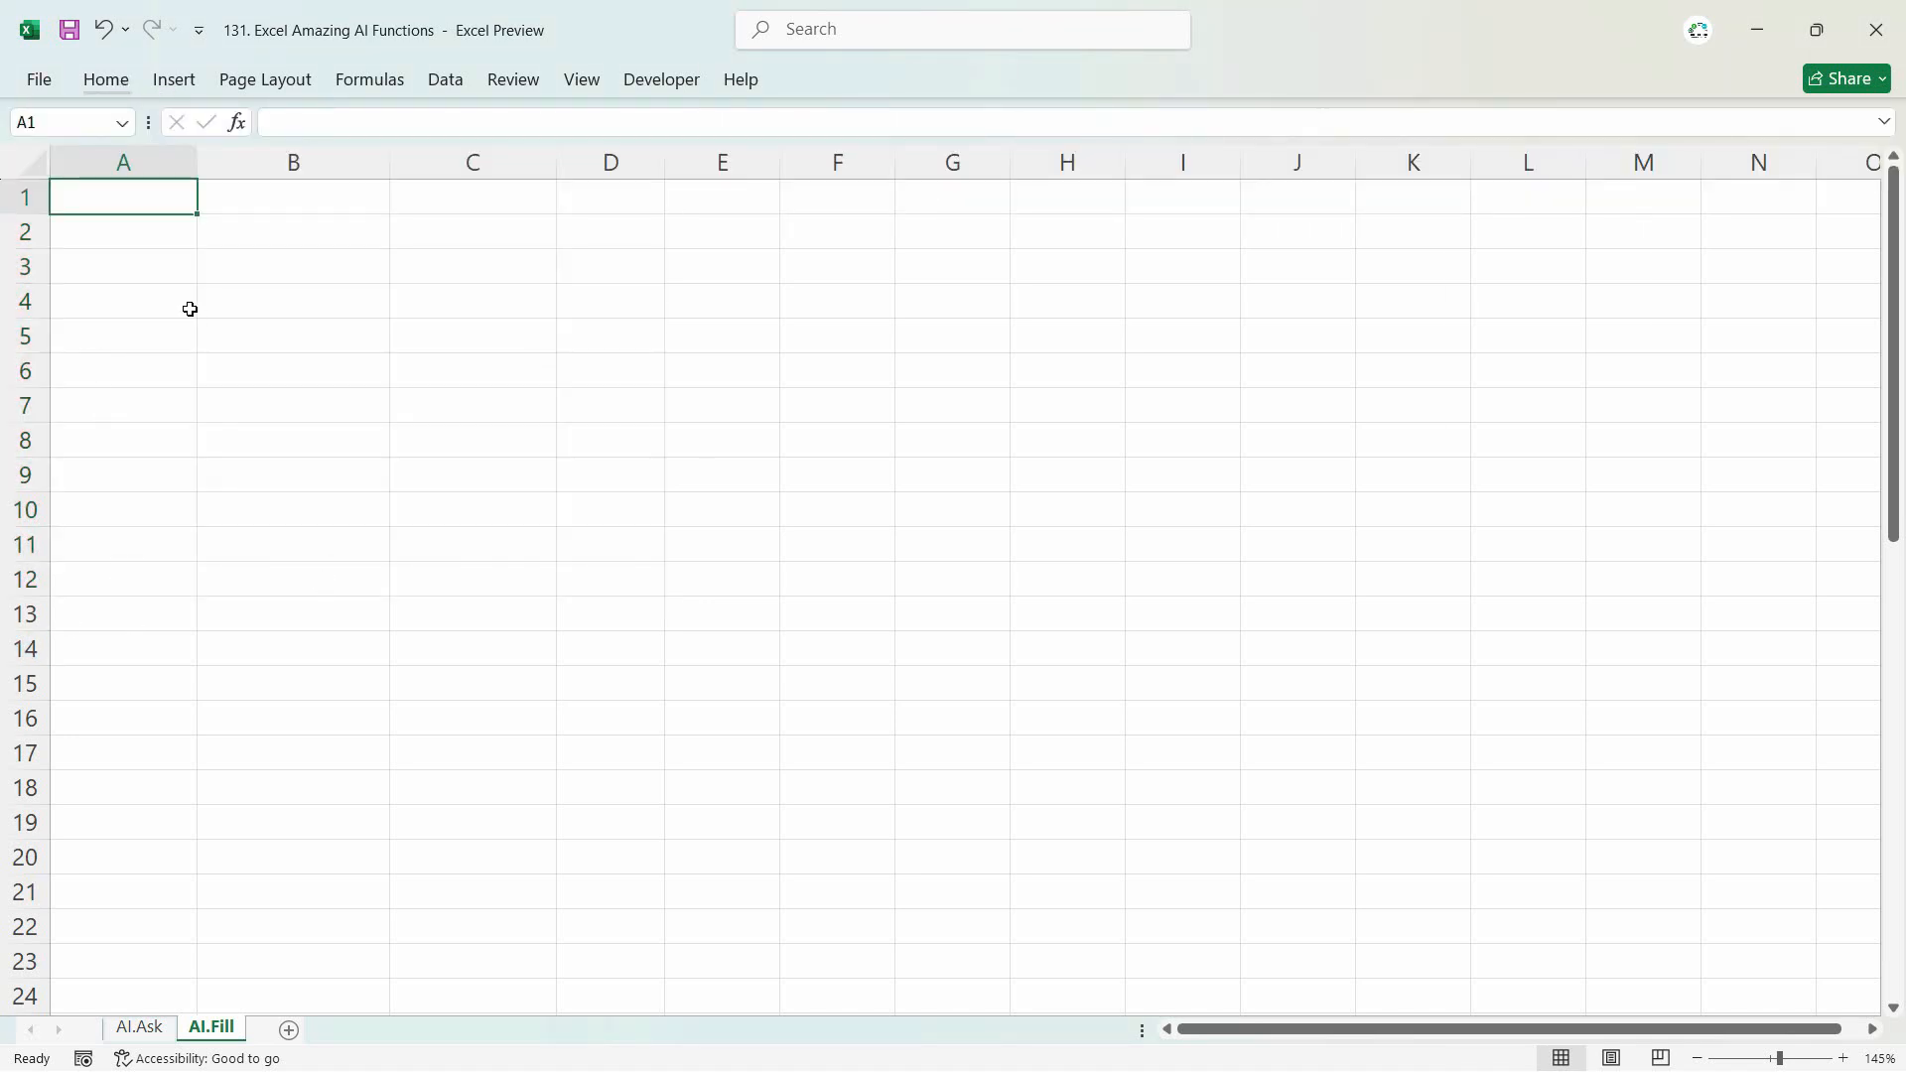
type("City\tCountry\tContinent New York\tUnited States\tNorth America Tokyo\tJapan\tAsia Paris\tFrance\tEurope Sydney\tAustralia\tAustralia Cairo\tEgypt\tAfrica São Paulo\tBrazil\tSouth America Toronto\tCanada\tNorth America Mumbai\tIndia\tAsia Berlin\tGermany\tEurope Cape Town\tSouth Africa\tAfrica Moscow\tRussia\tEurope/Asia Bangkok\tThailand\tAsia Buenos Aires\tArgentina\tSouth America Auckland\tNew Zealand\tAustralia Dubai\tUnited Arab Emirates\tAsia")
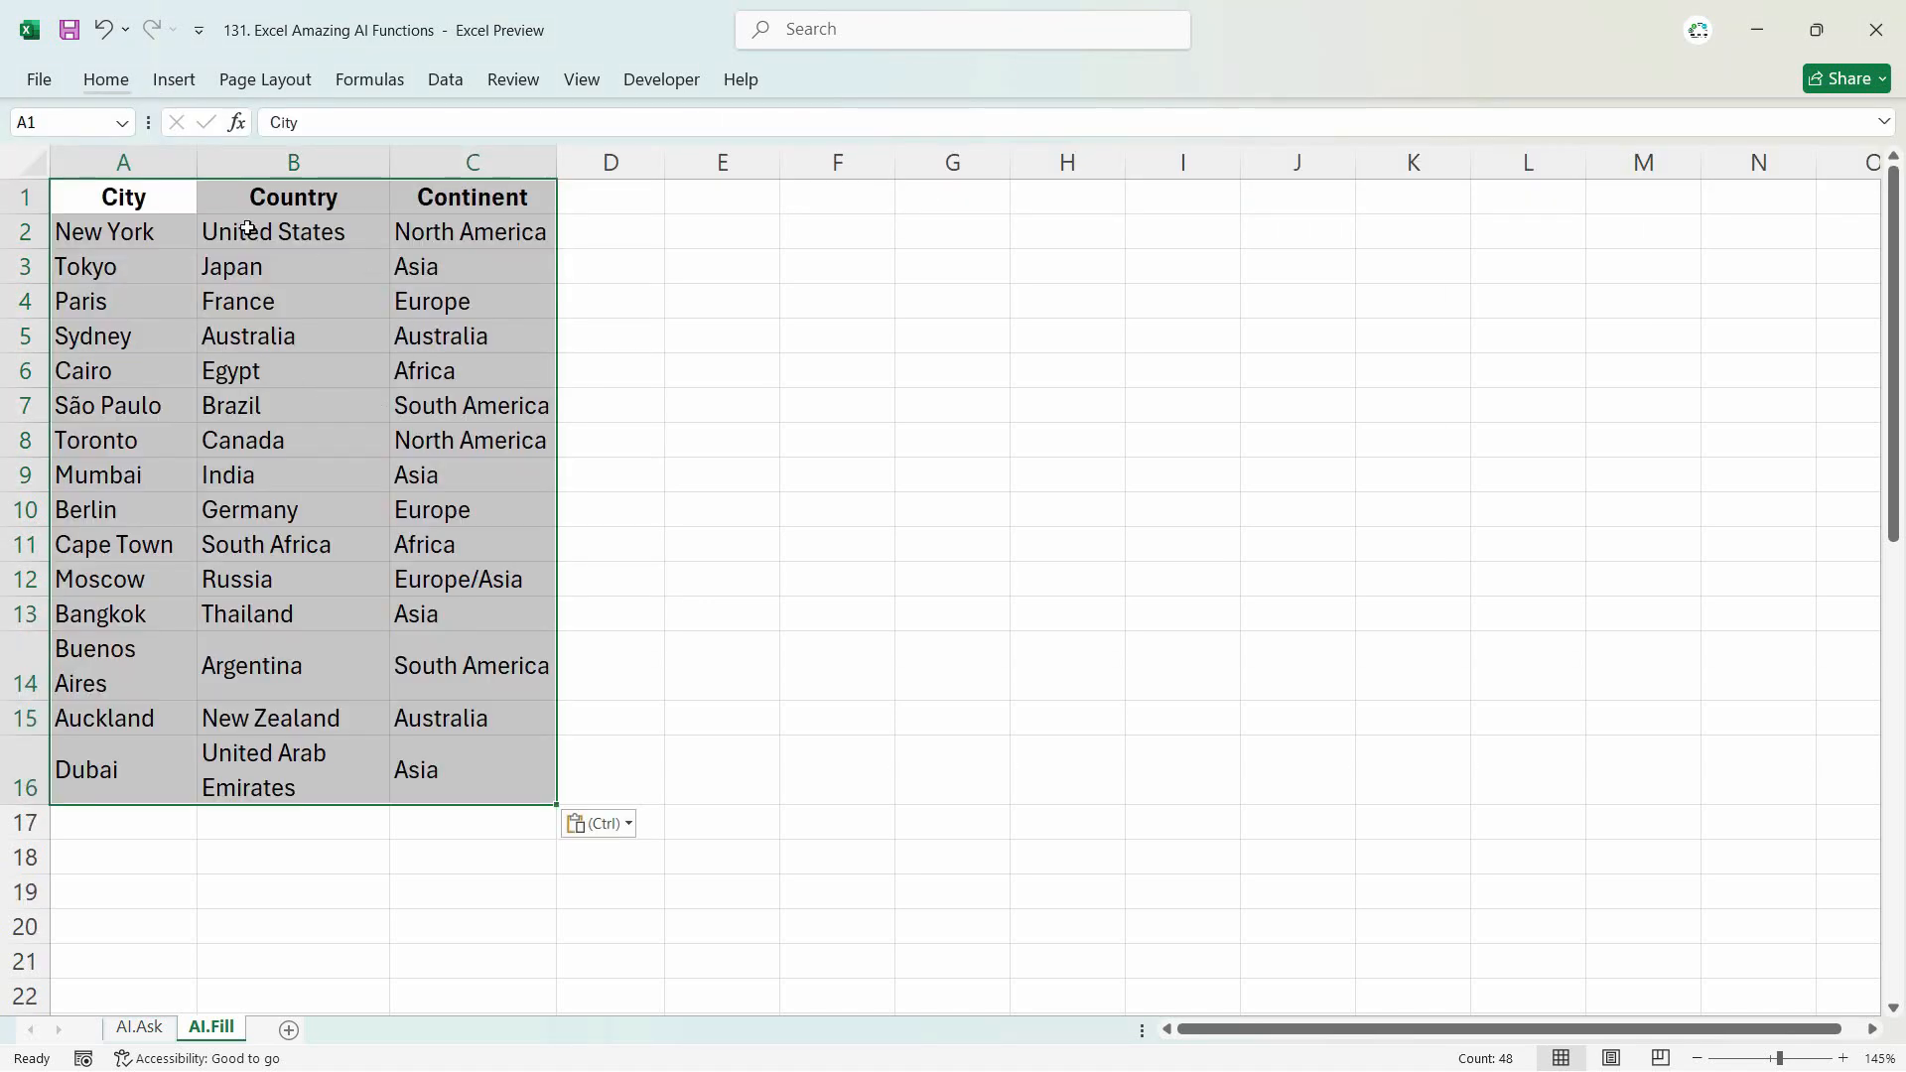
Step: Give the header row A1:C1 a dark blue fill with white text and clear the countries and continents in B5:C16
left_click_drag(127, 197, 466, 197)
left_click(105, 80)
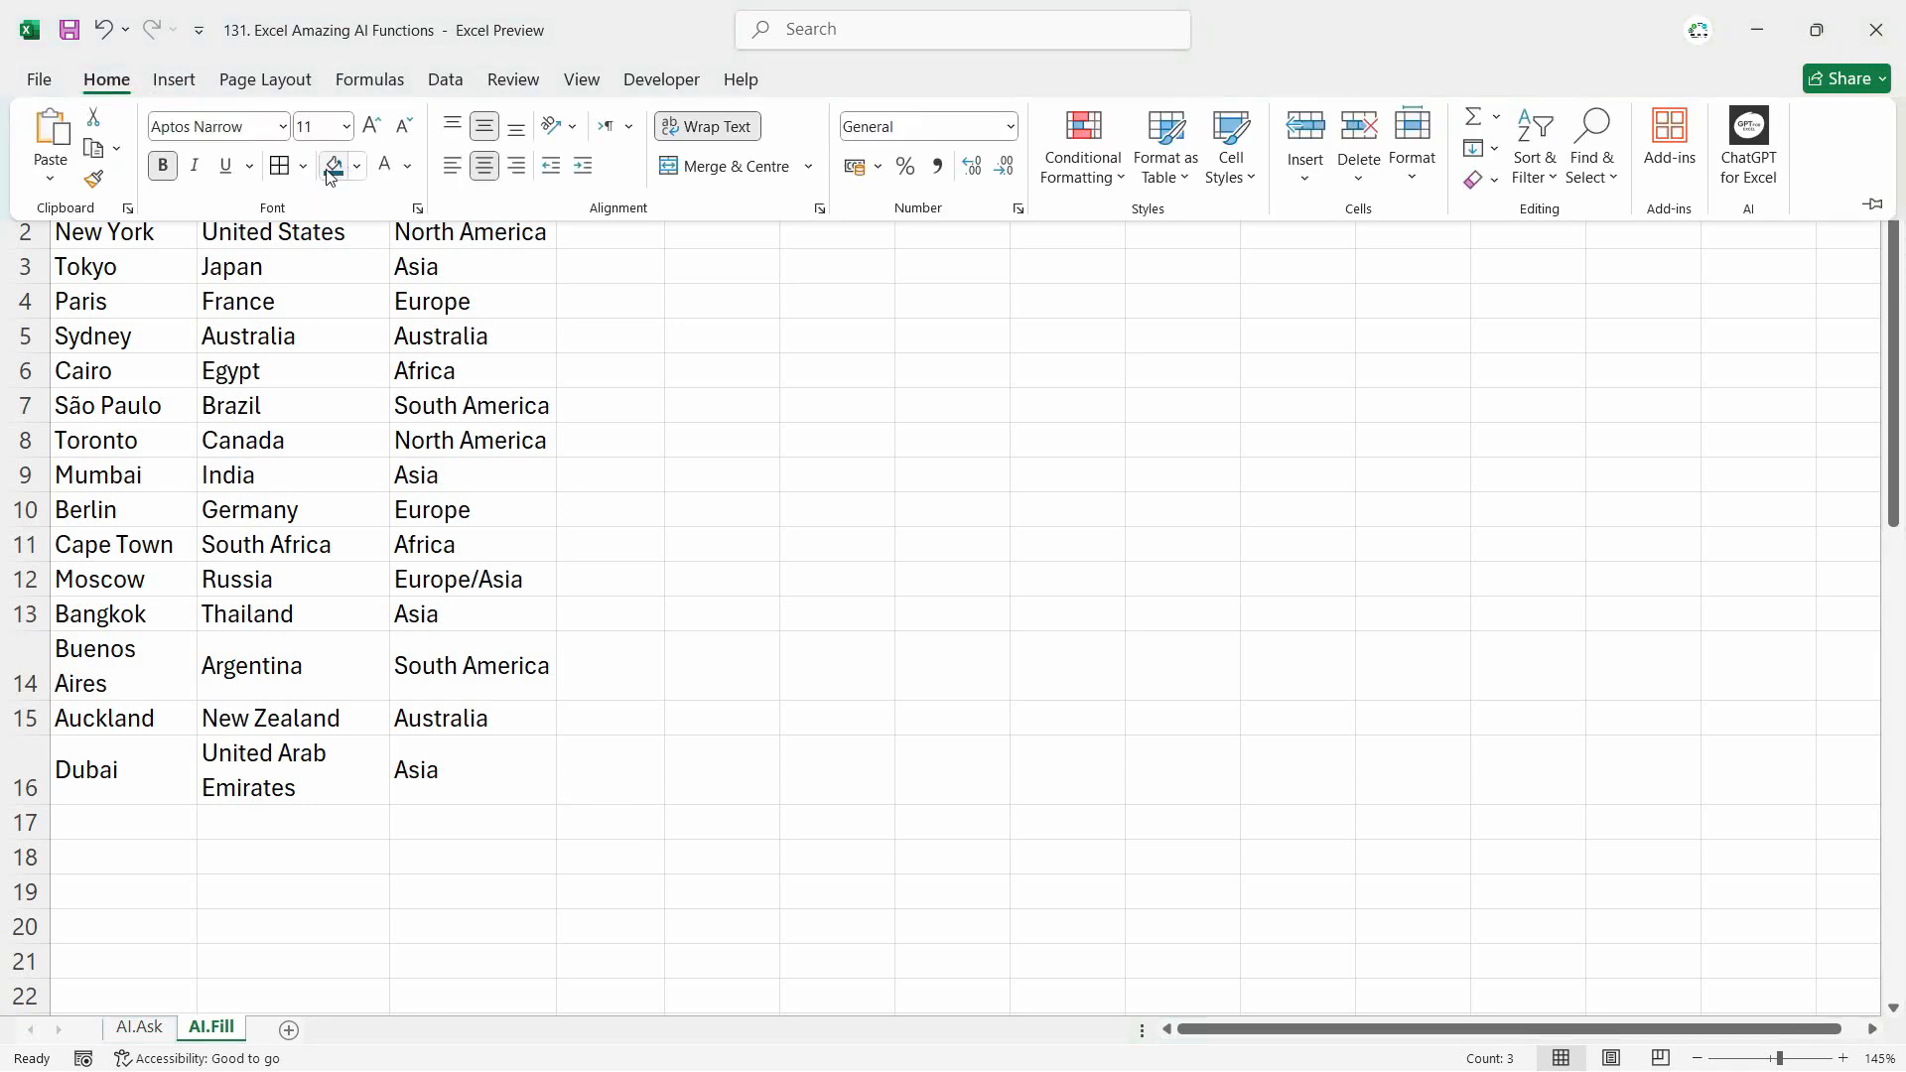
left_click(456, 359)
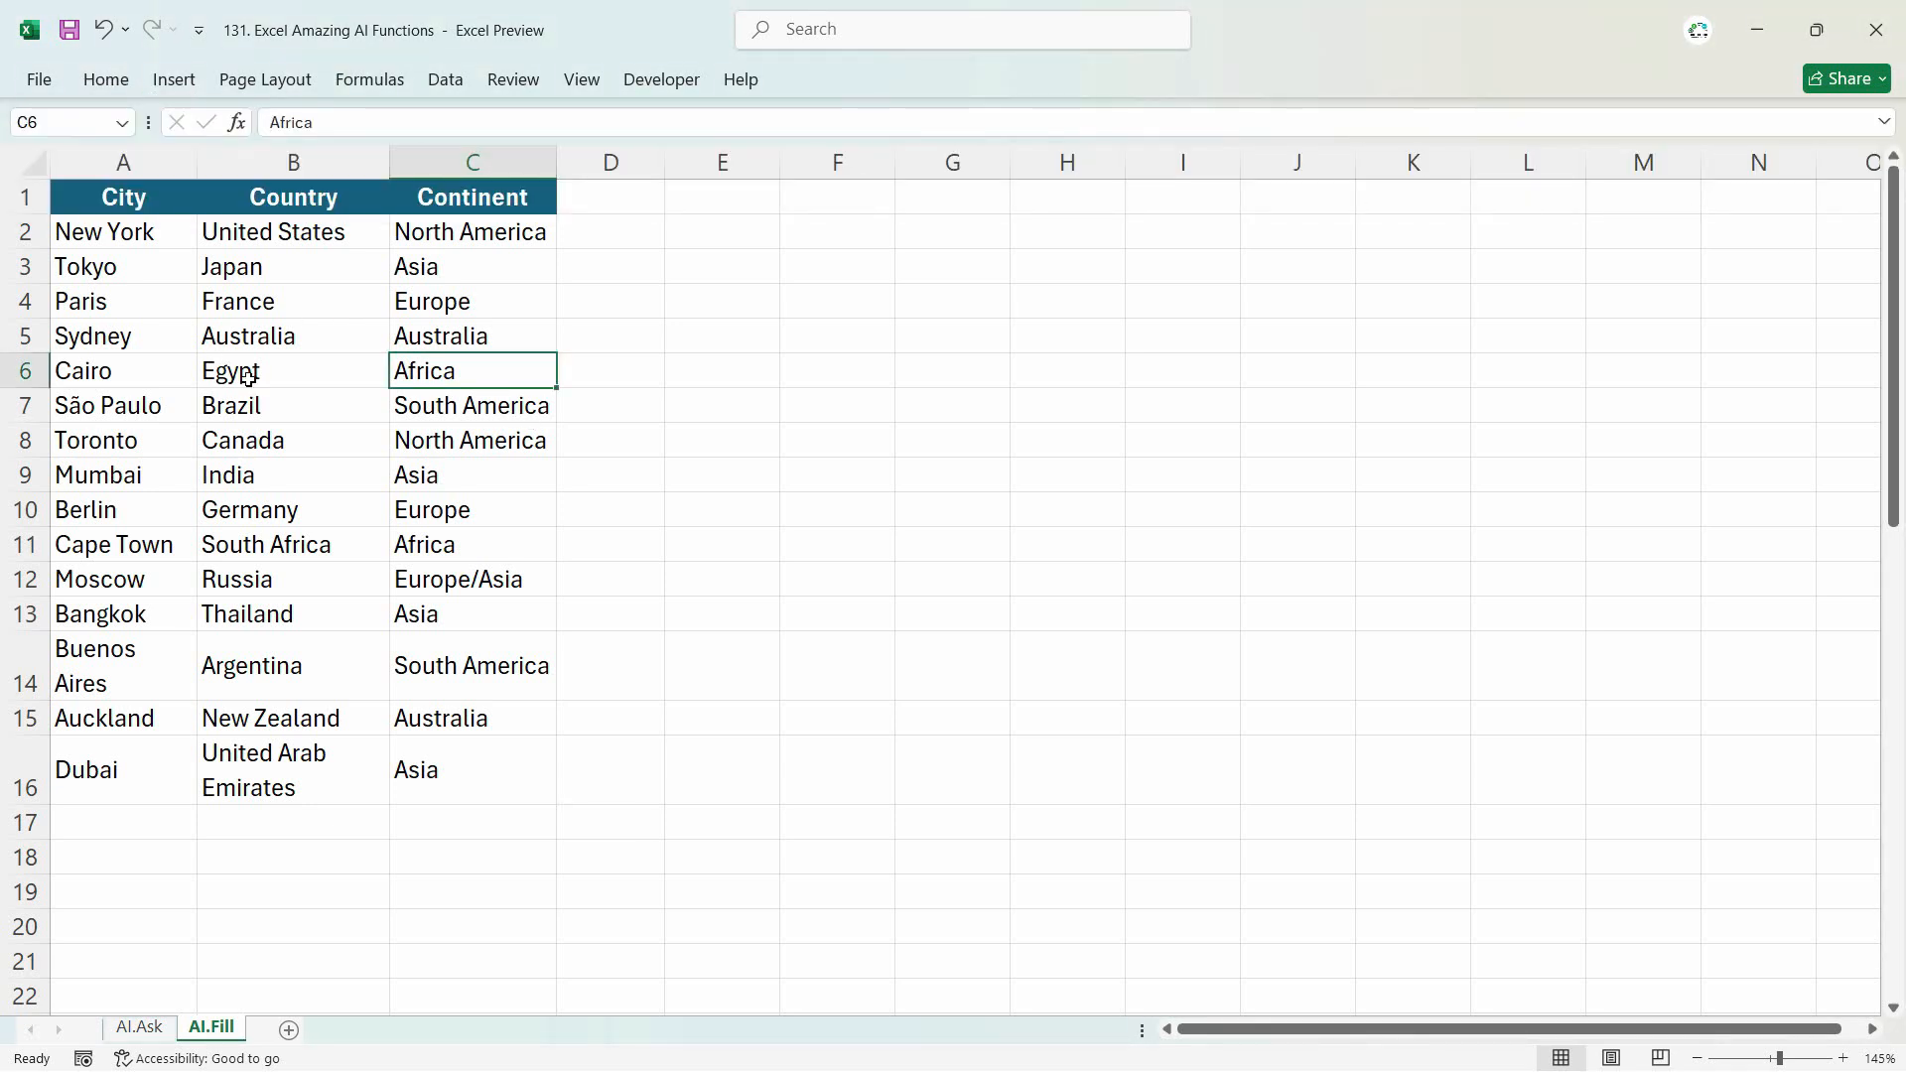
left_click_drag(248, 337, 482, 755)
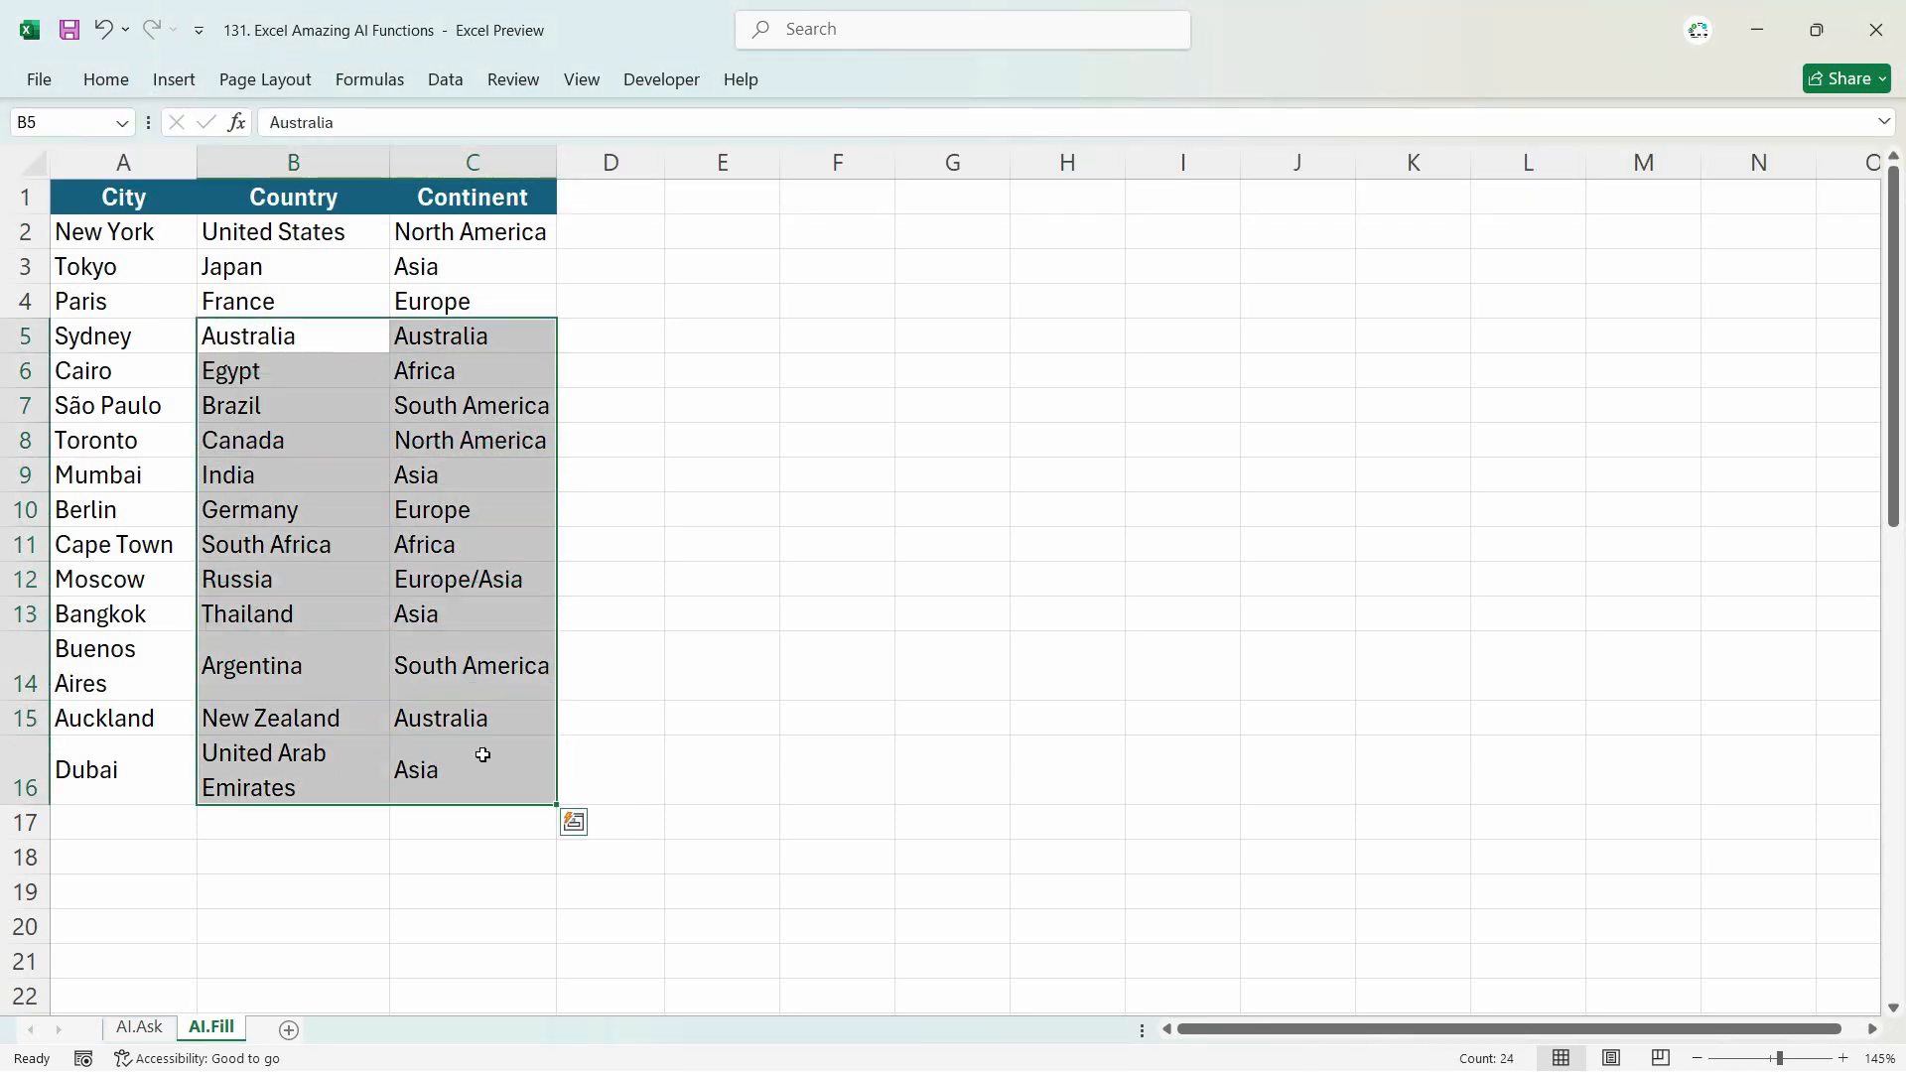
key("Delete")
Step: Enter the formula =AI.FILL(A1:C4,A5:A16) in cell B5, using the first three completed rows as the example
left_click(332, 337)
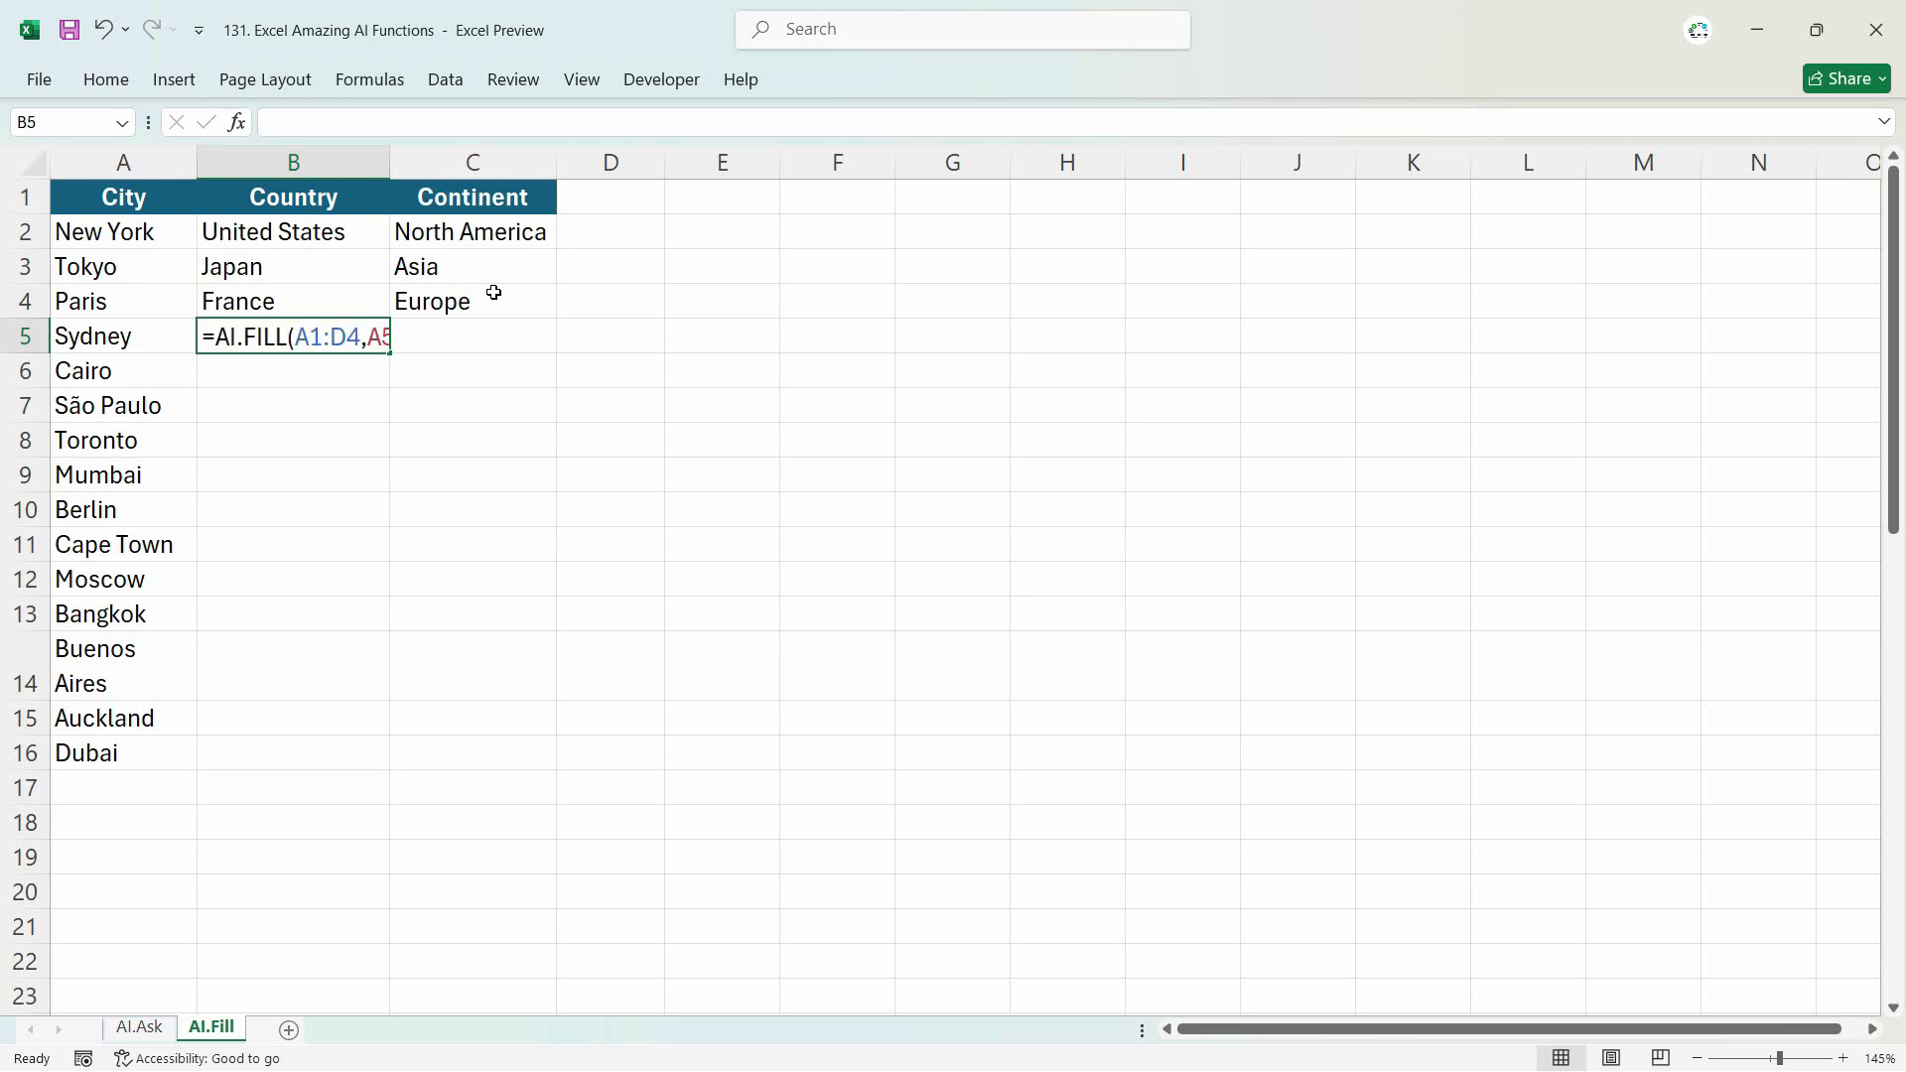
type("=AI.FI")
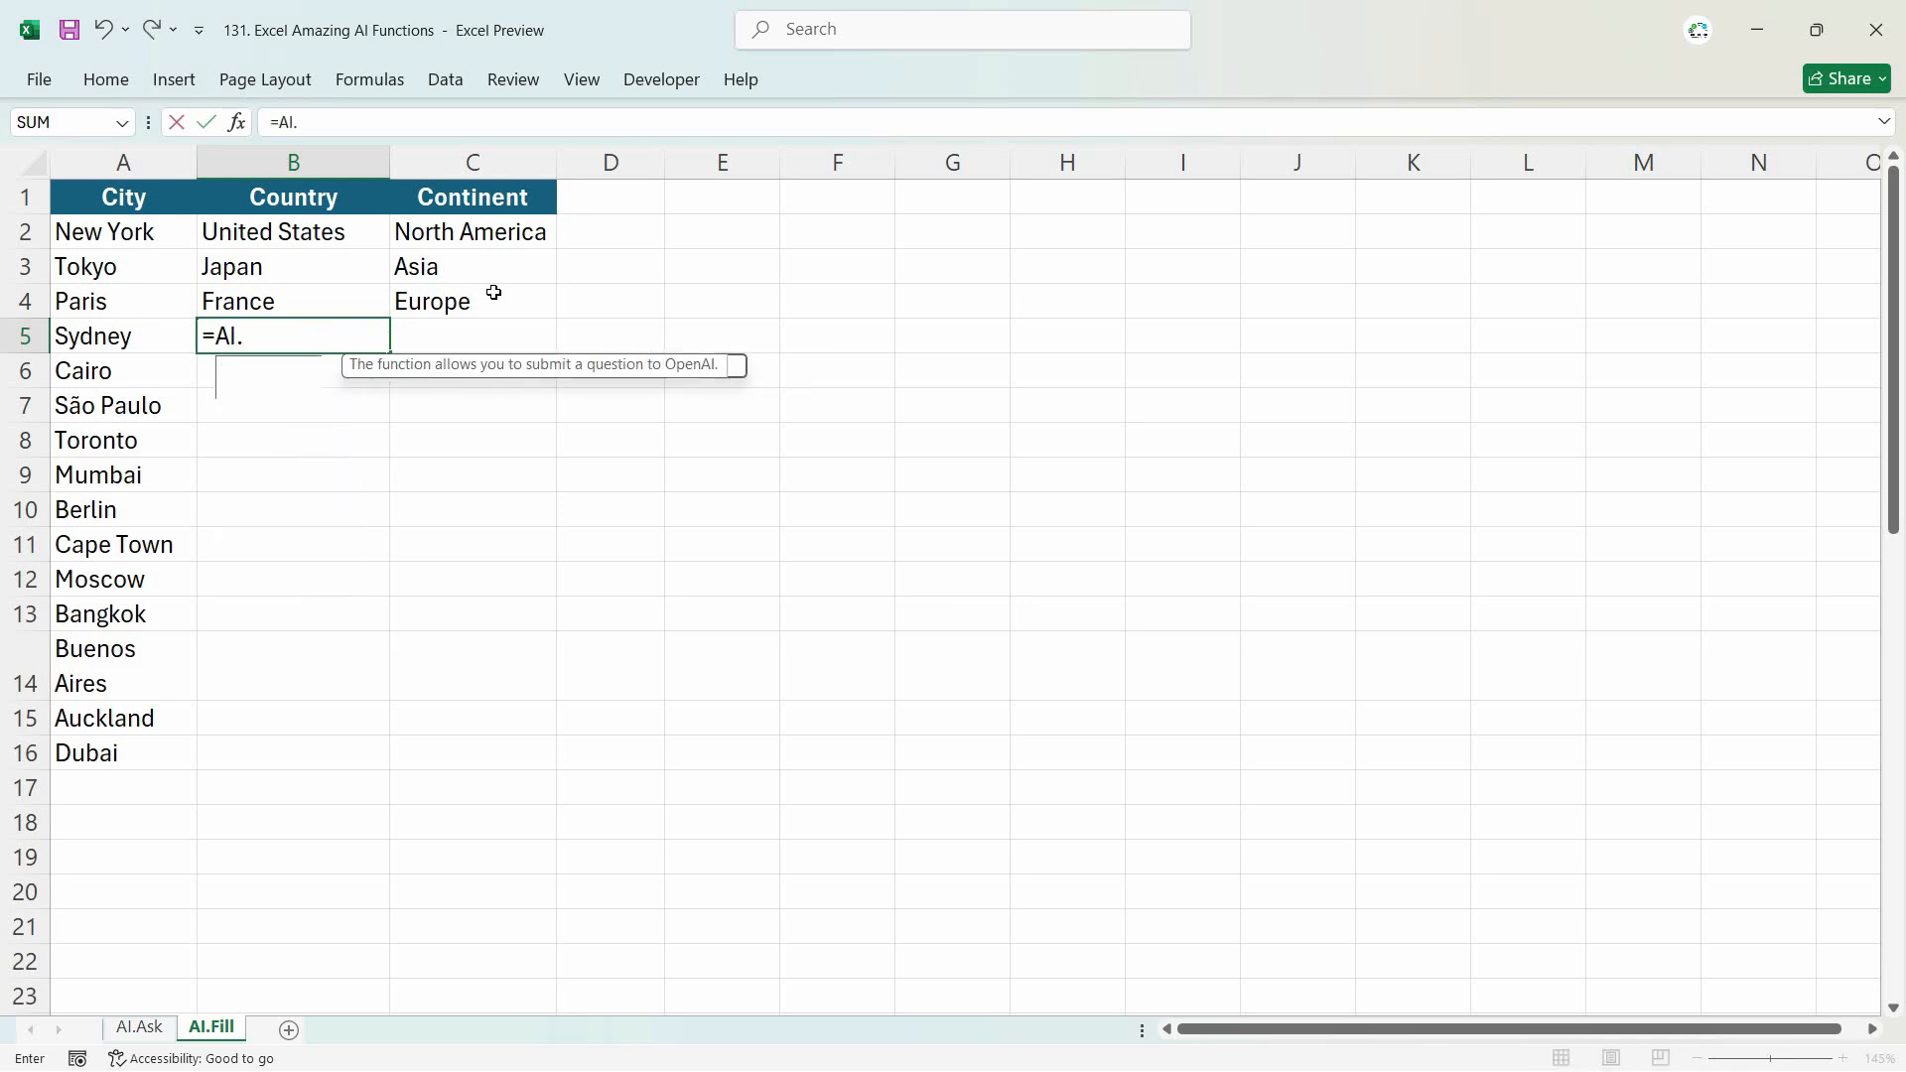
key("Tab")
left_click_drag(128, 205, 472, 299)
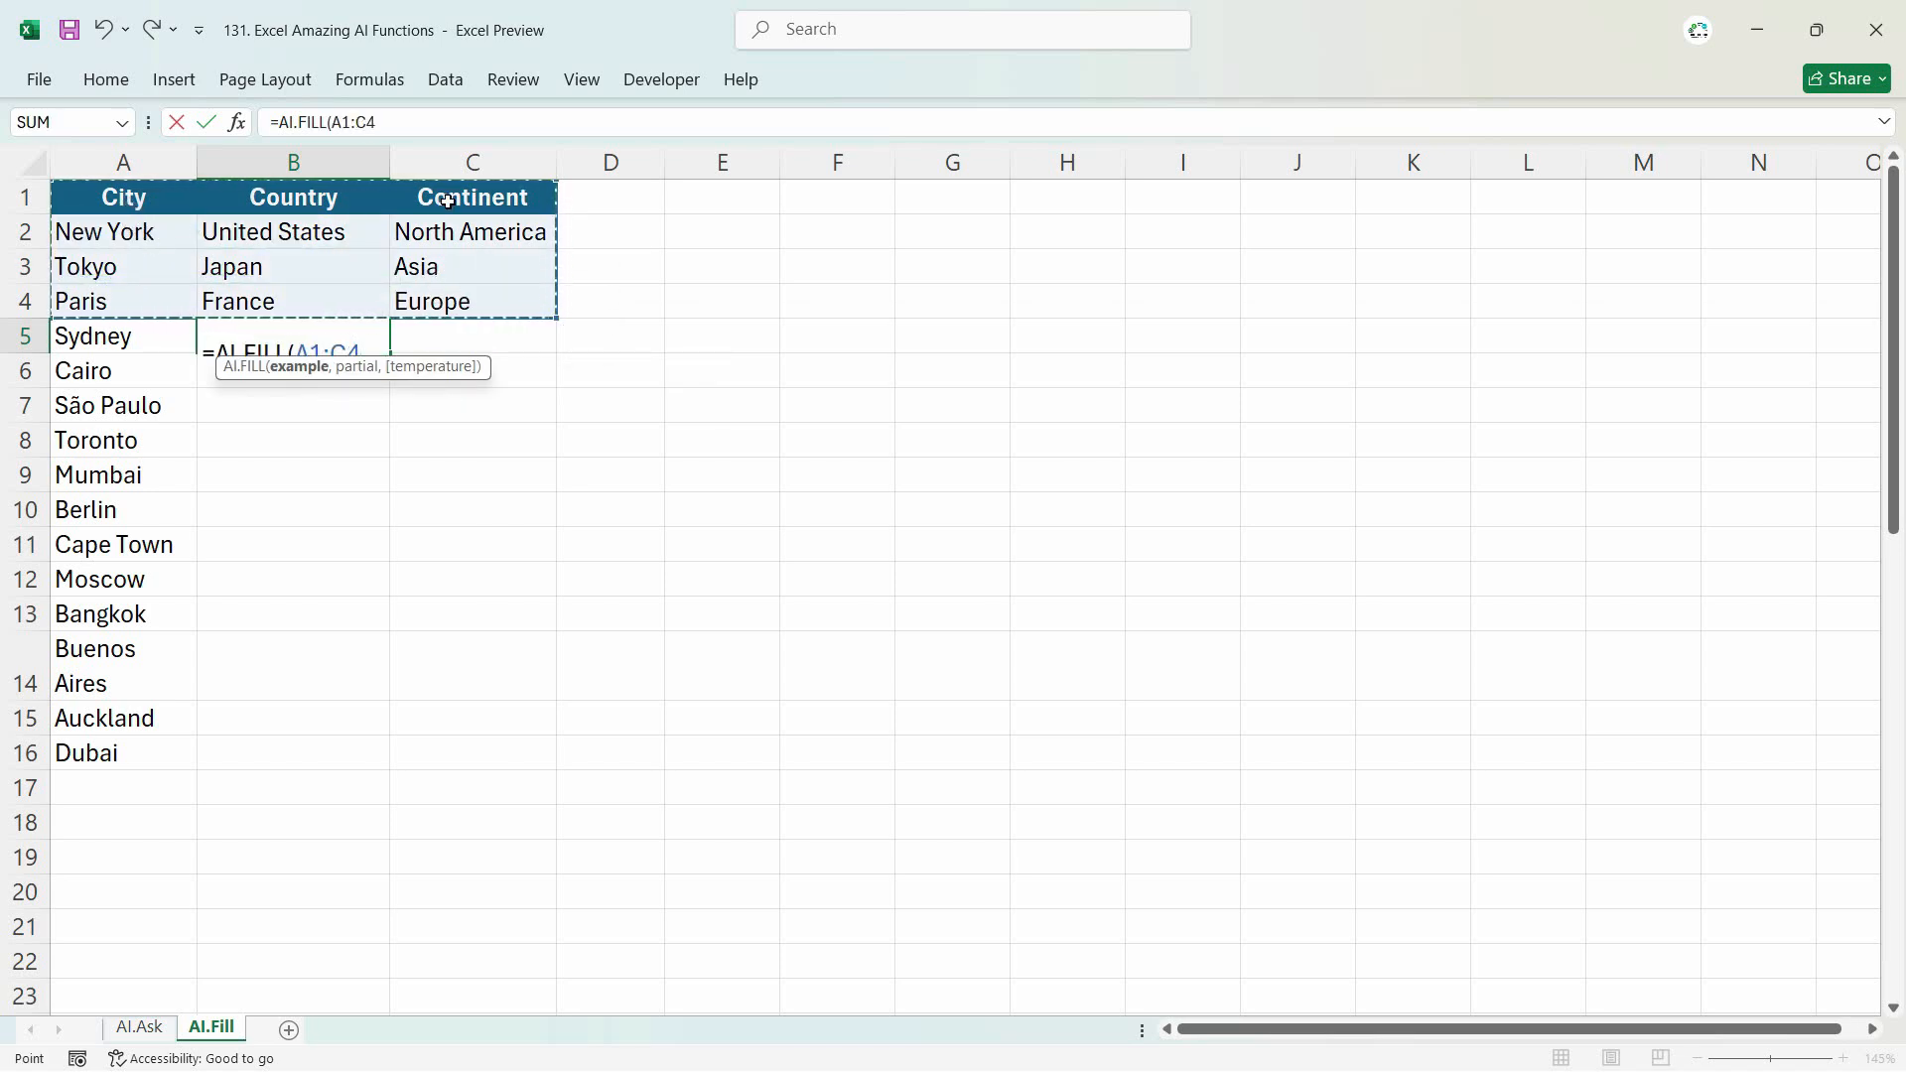
type(",")
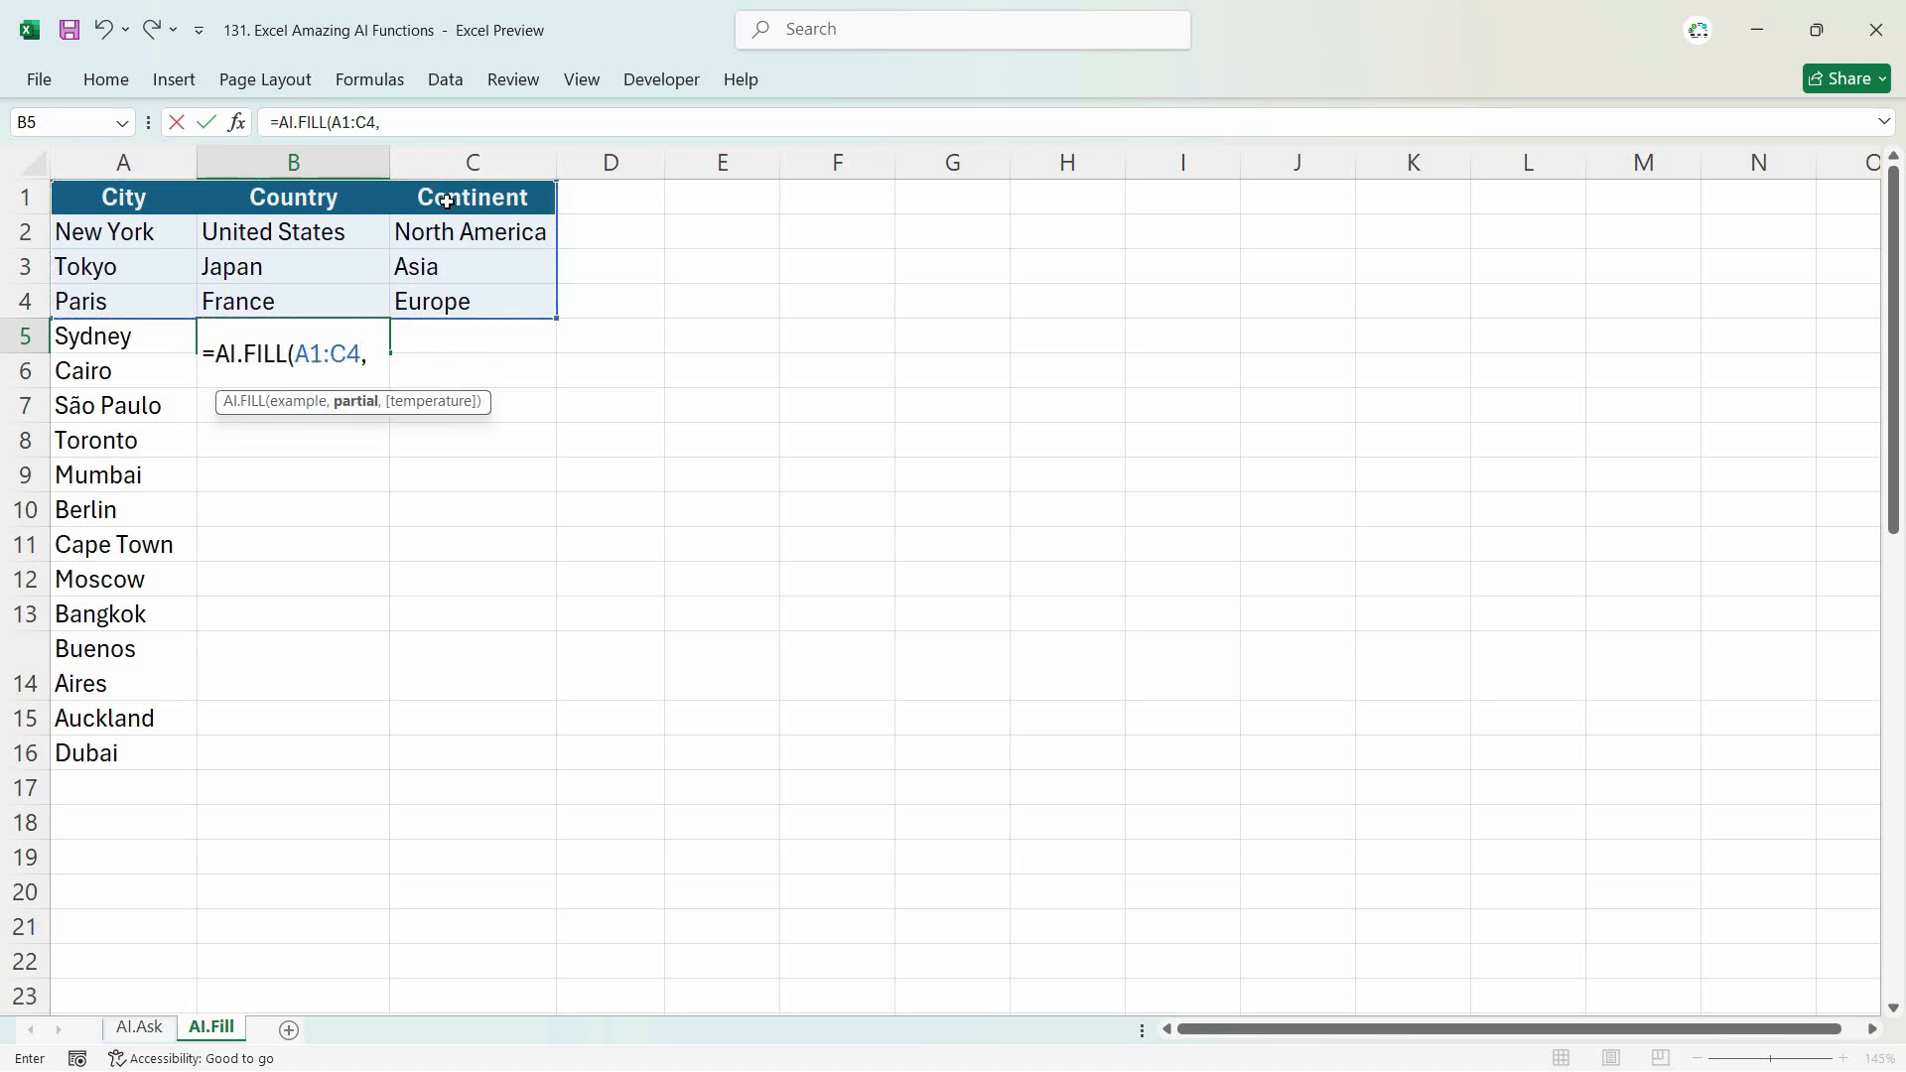
left_click(112, 343)
left_click_drag(109, 404, 140, 751)
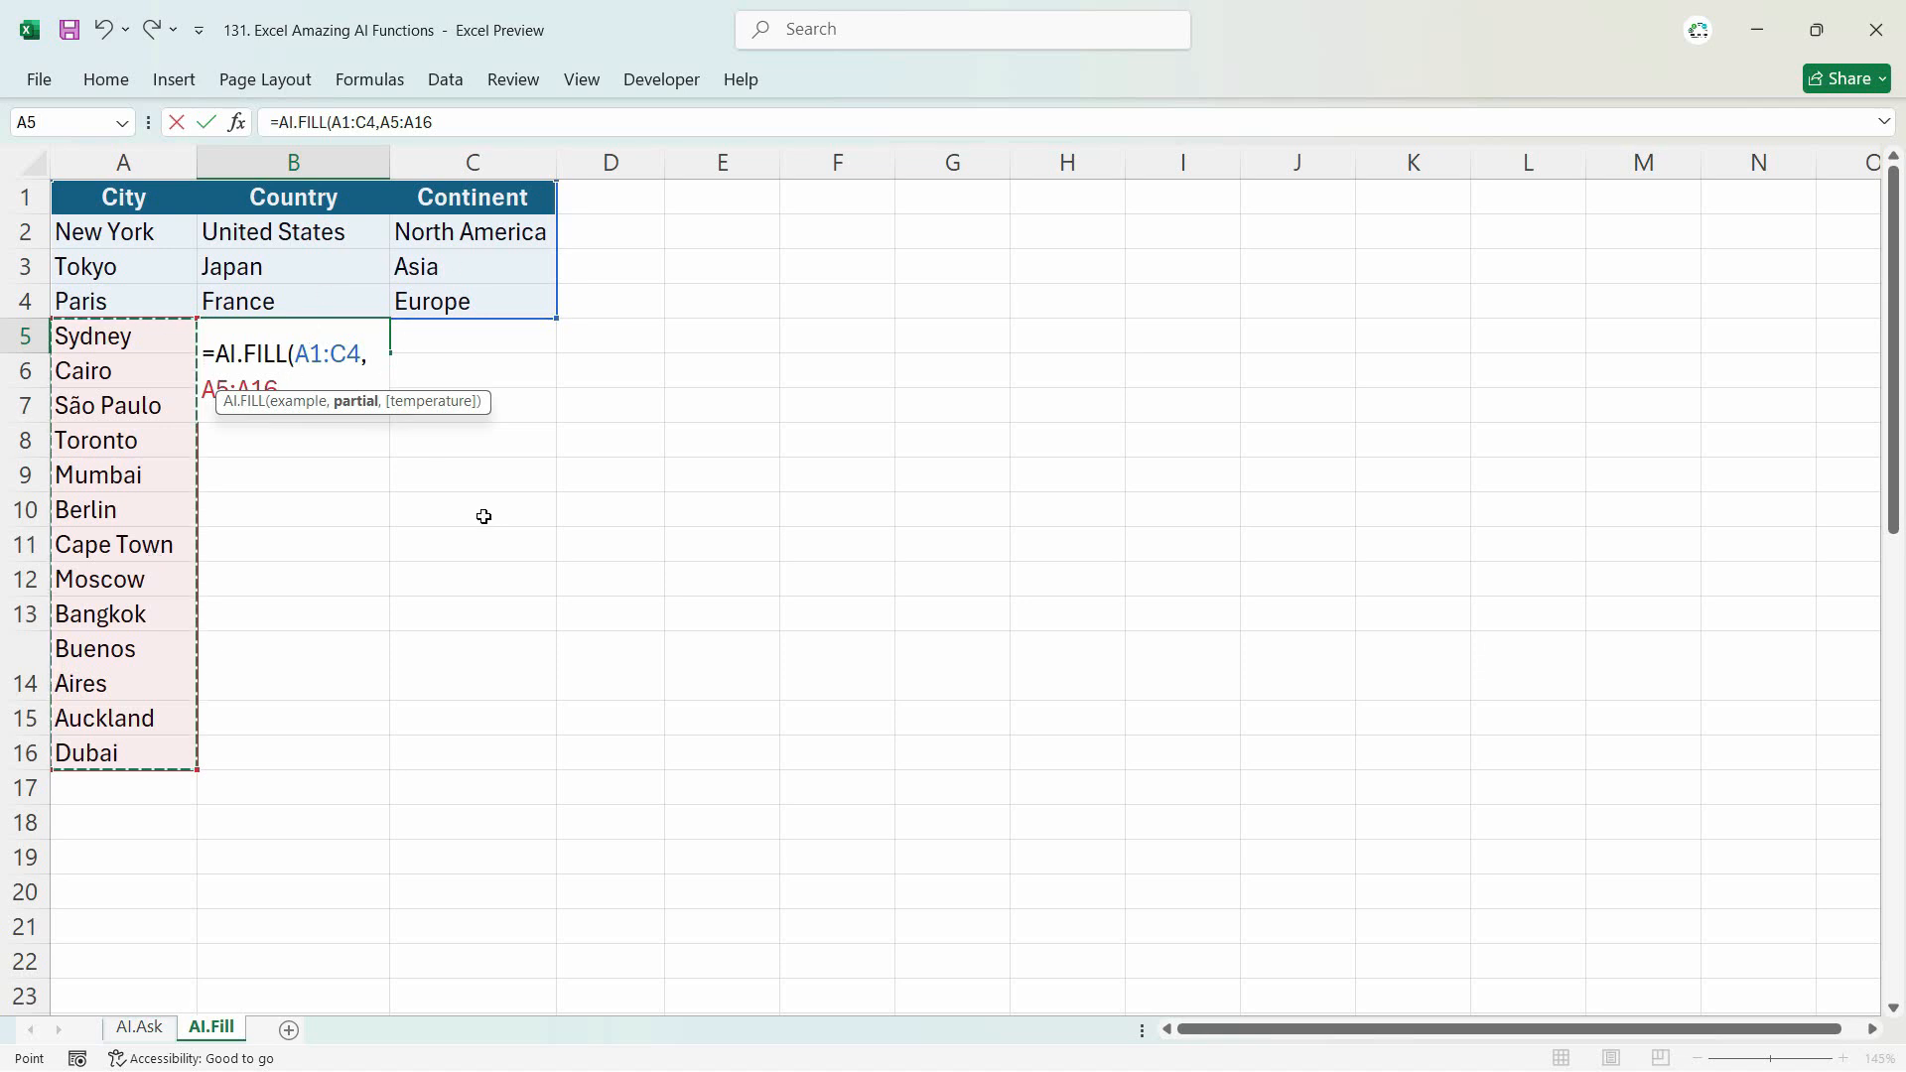
type(")")
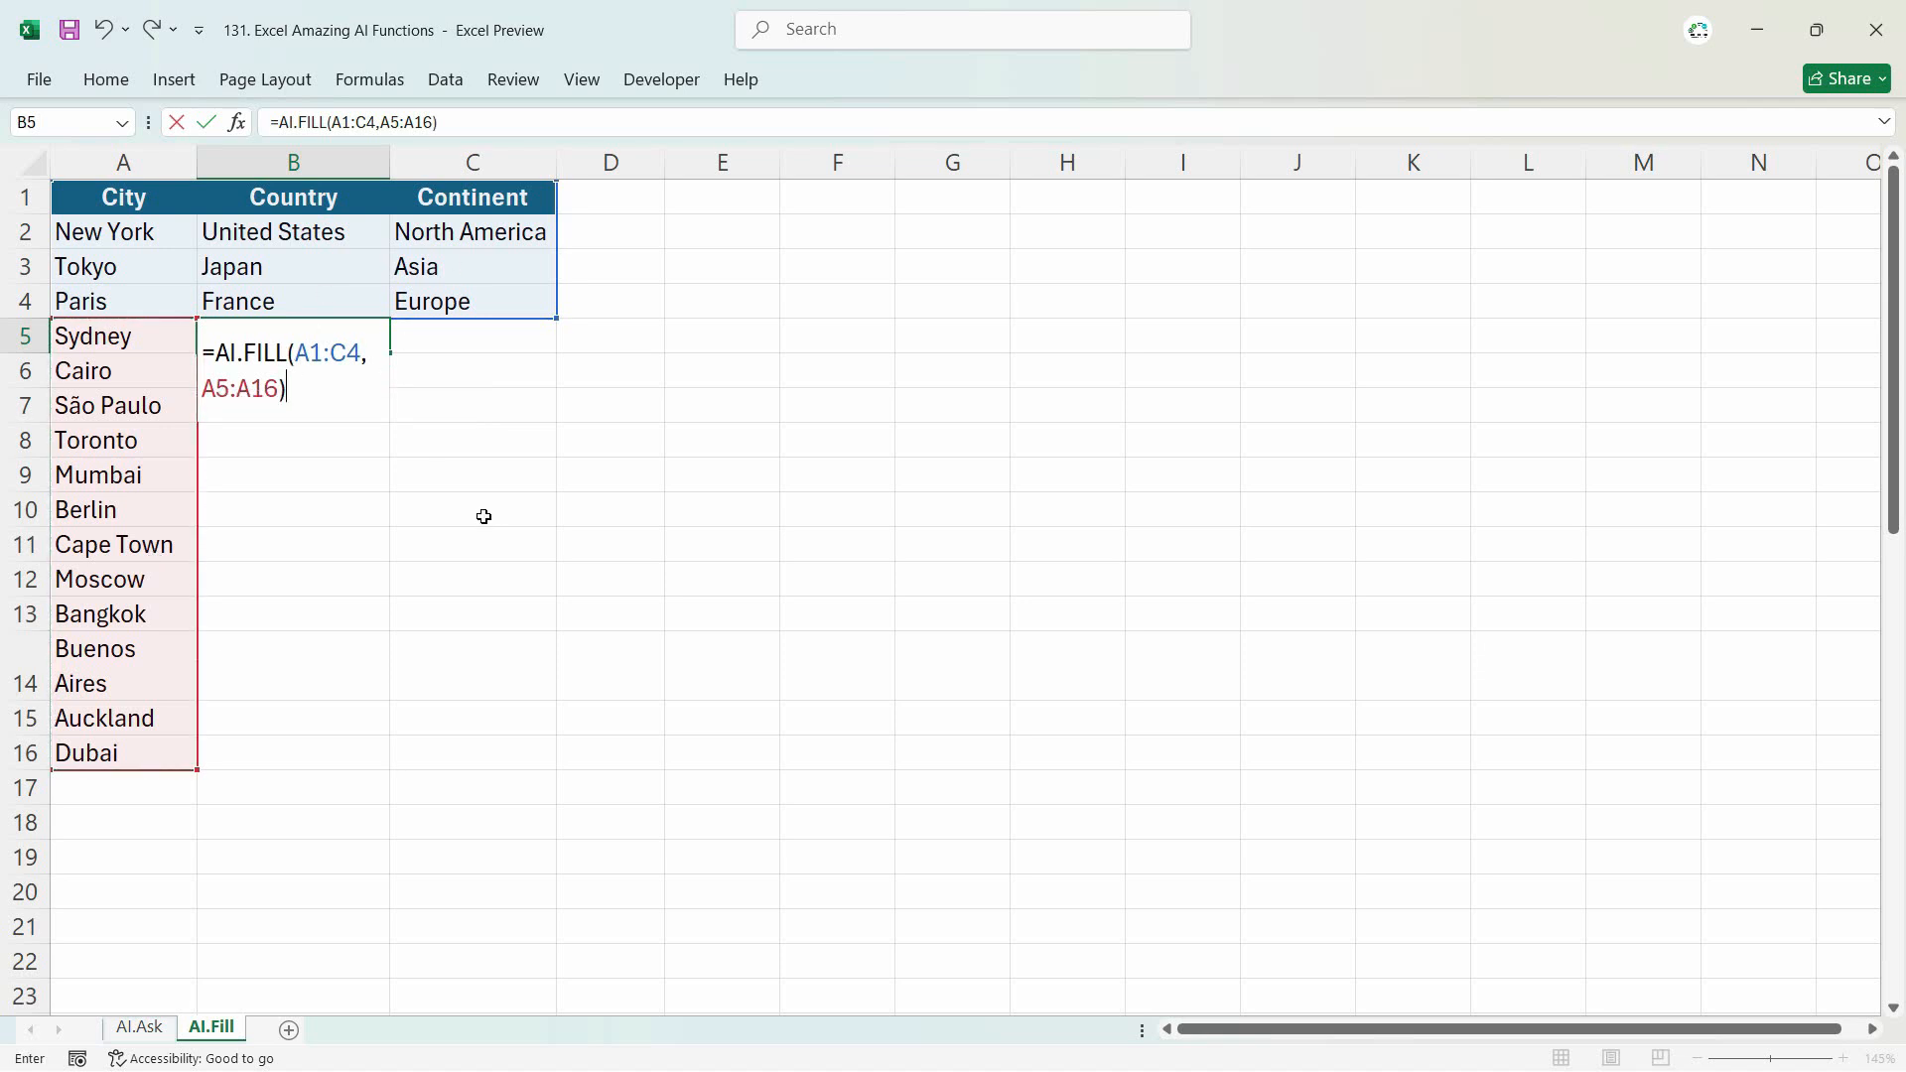
key("Return")
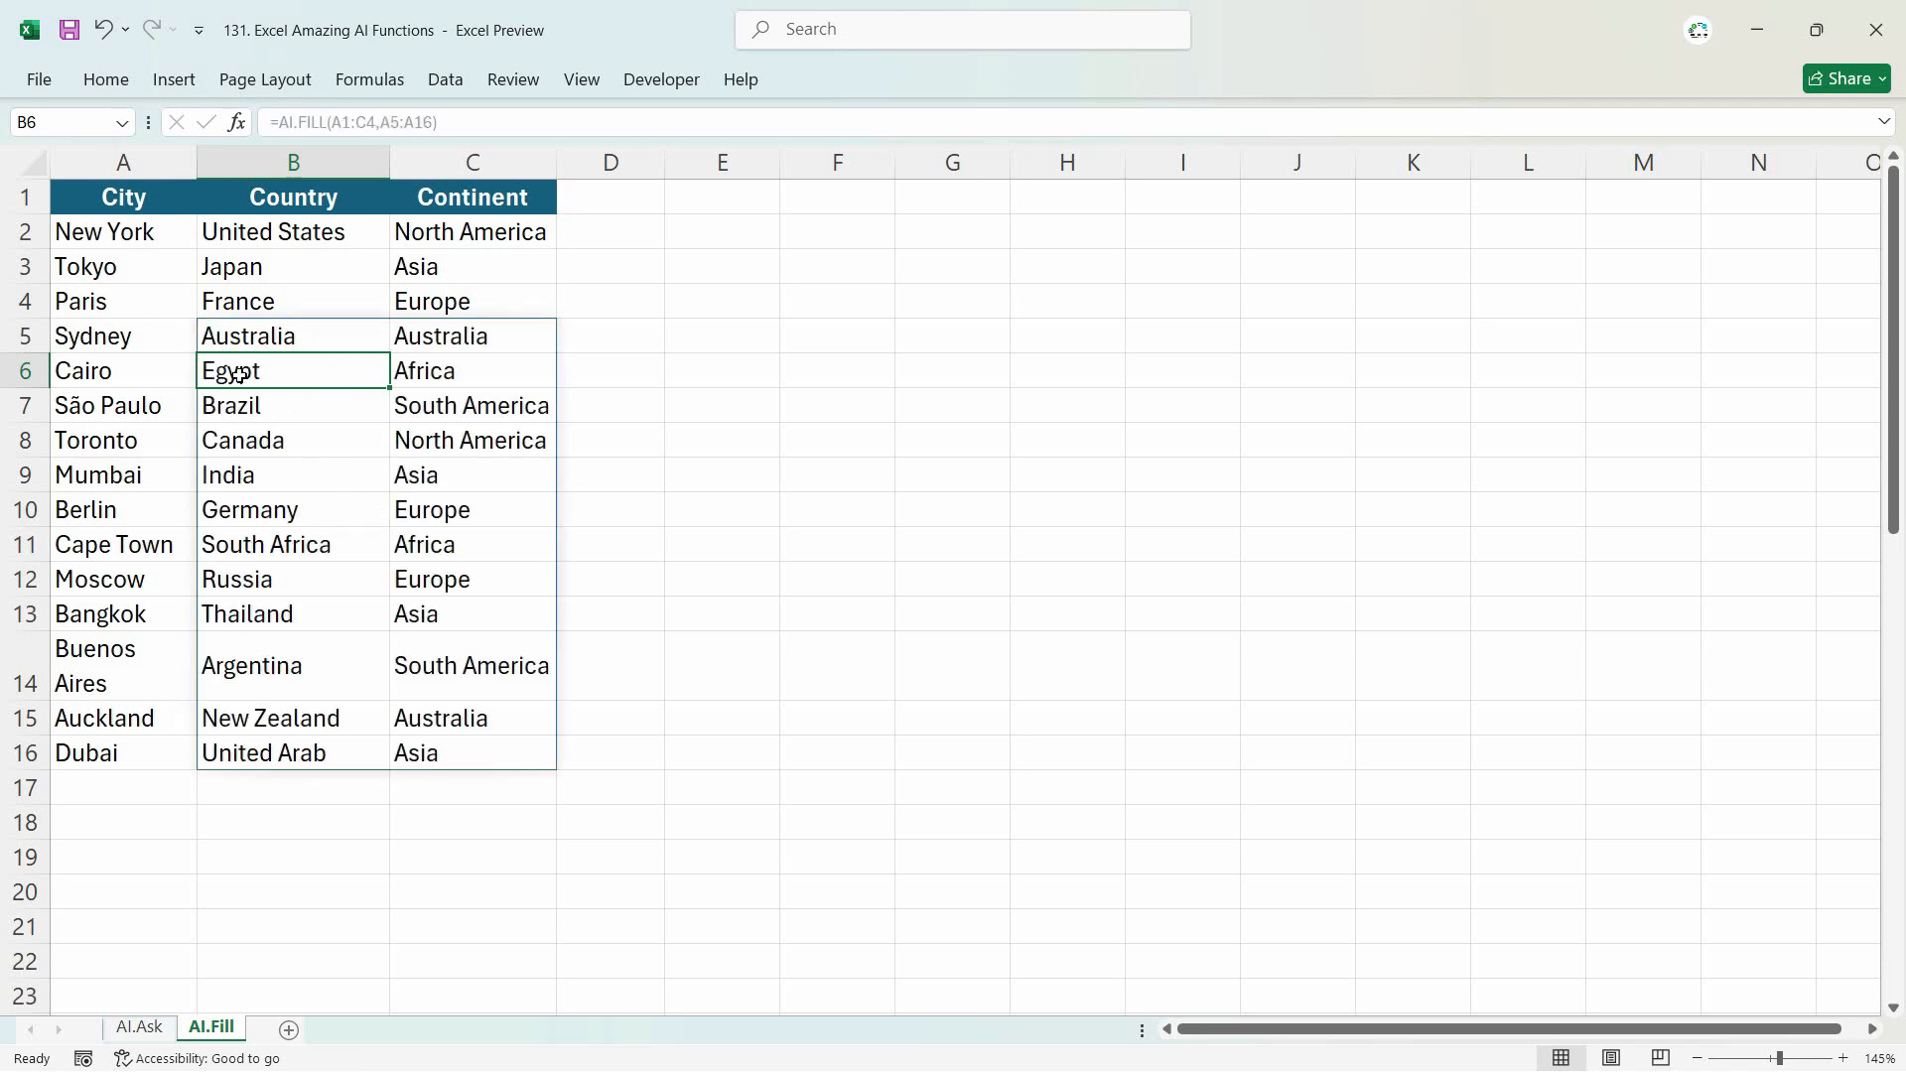
Step: Check the generated countries and continents against their cities, including the Mumbai, Moscow, Dubai and Bangkok rows
left_click(238, 339)
left_click(266, 447)
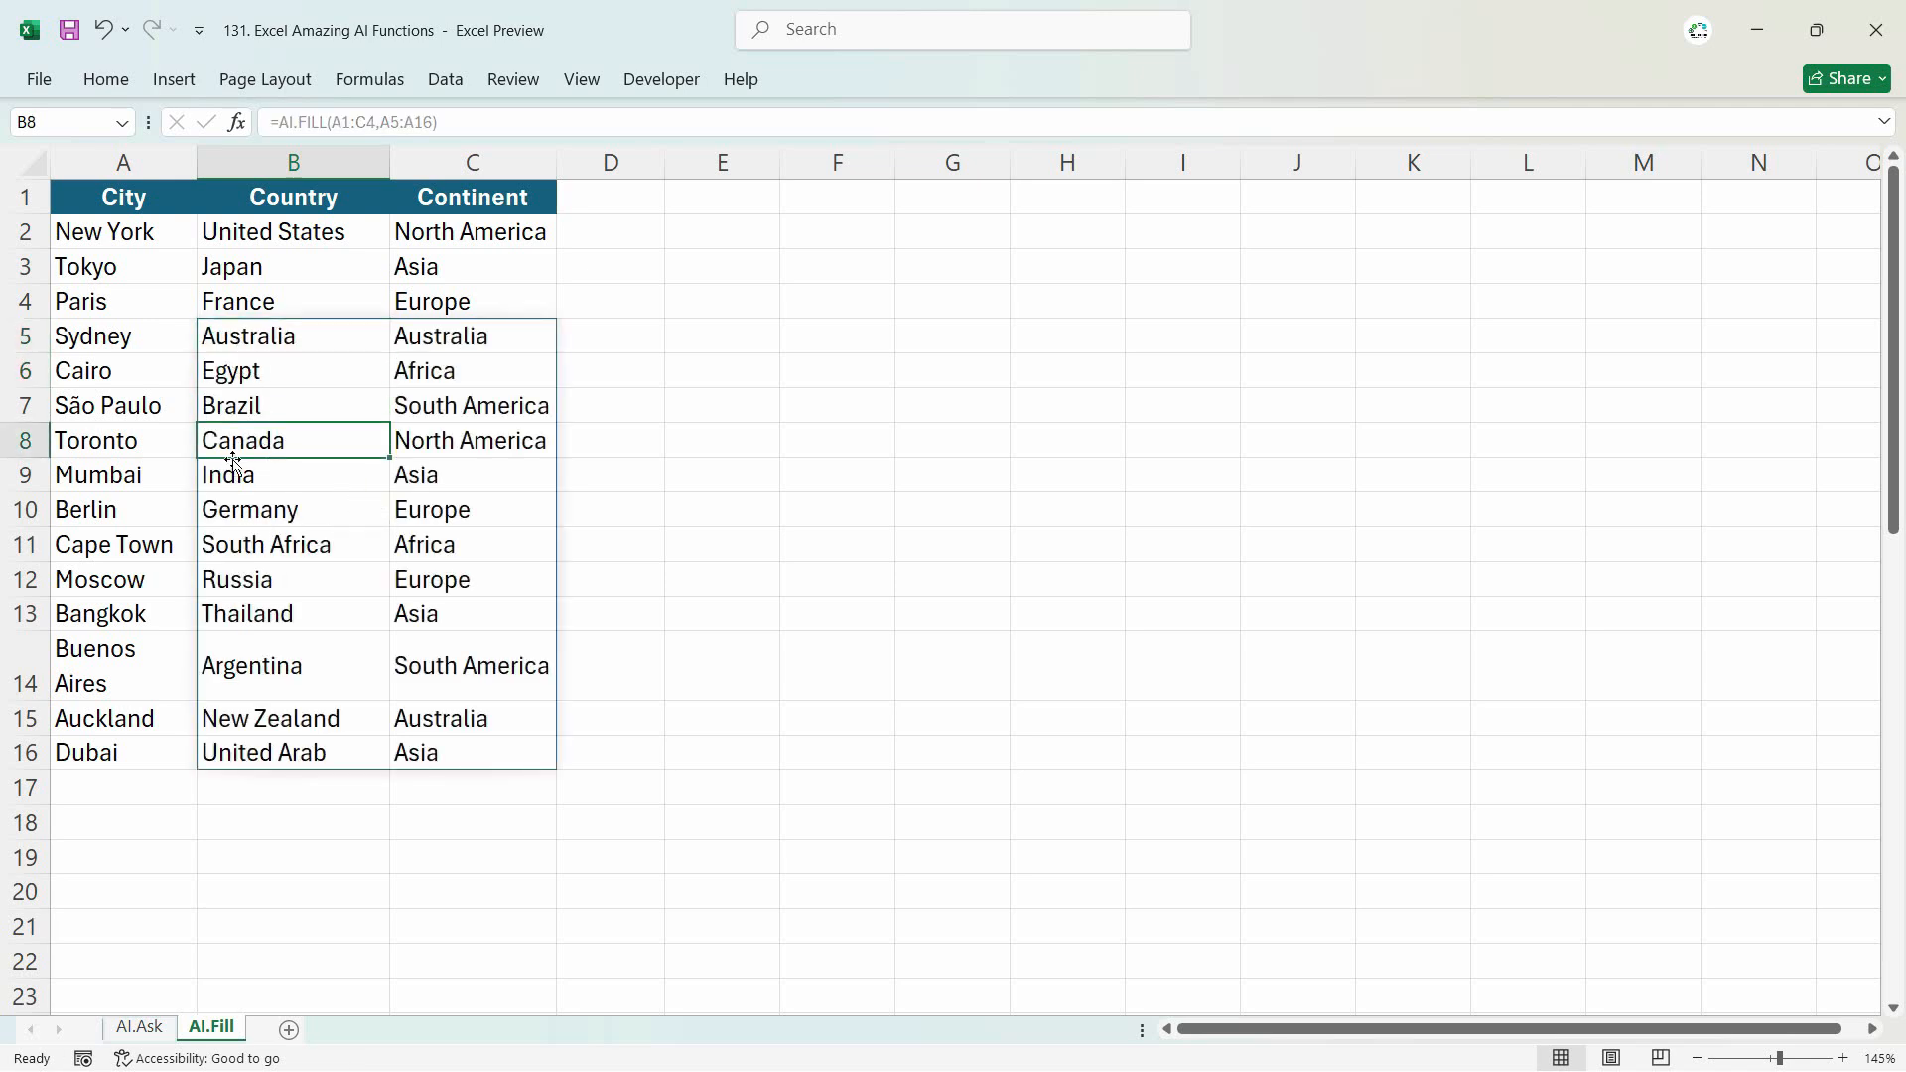
left_click(129, 479)
left_click(253, 485)
left_click(425, 489)
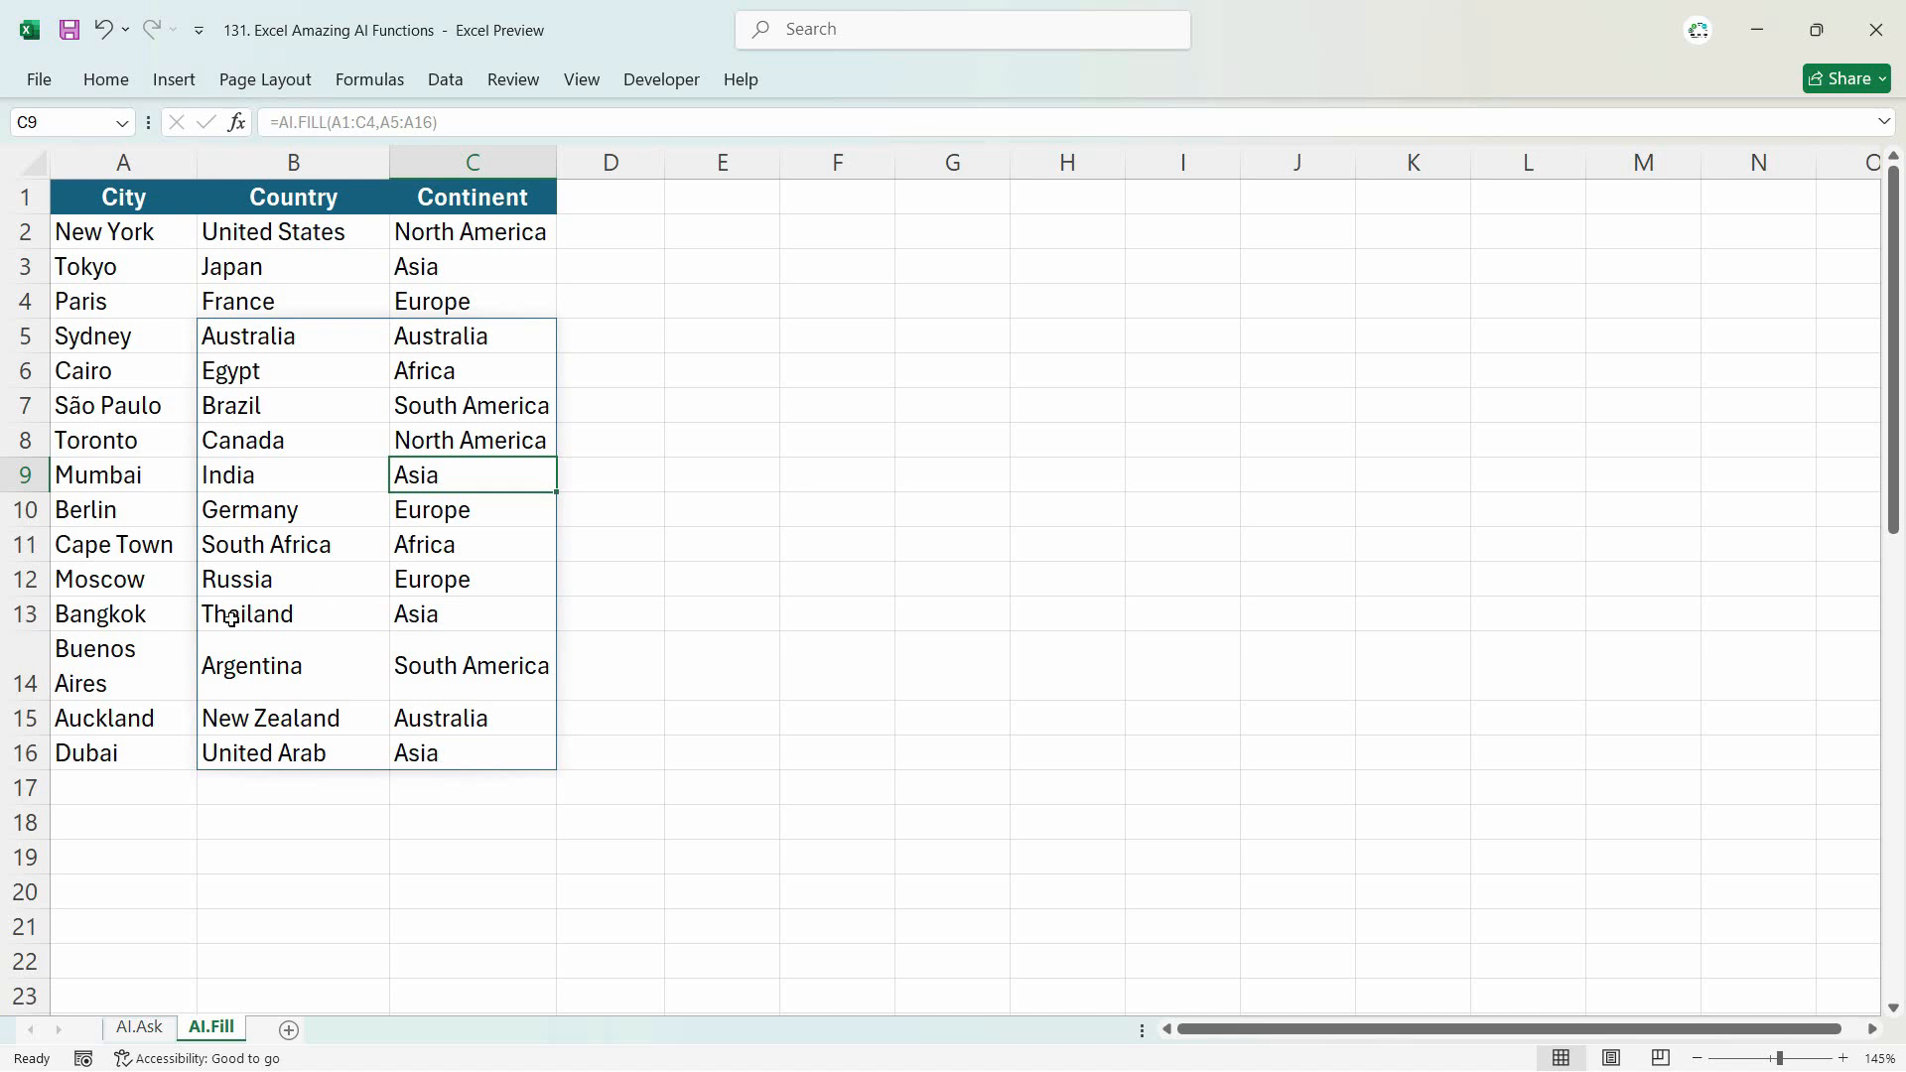
left_click(148, 584)
left_click(302, 582)
left_click(459, 590)
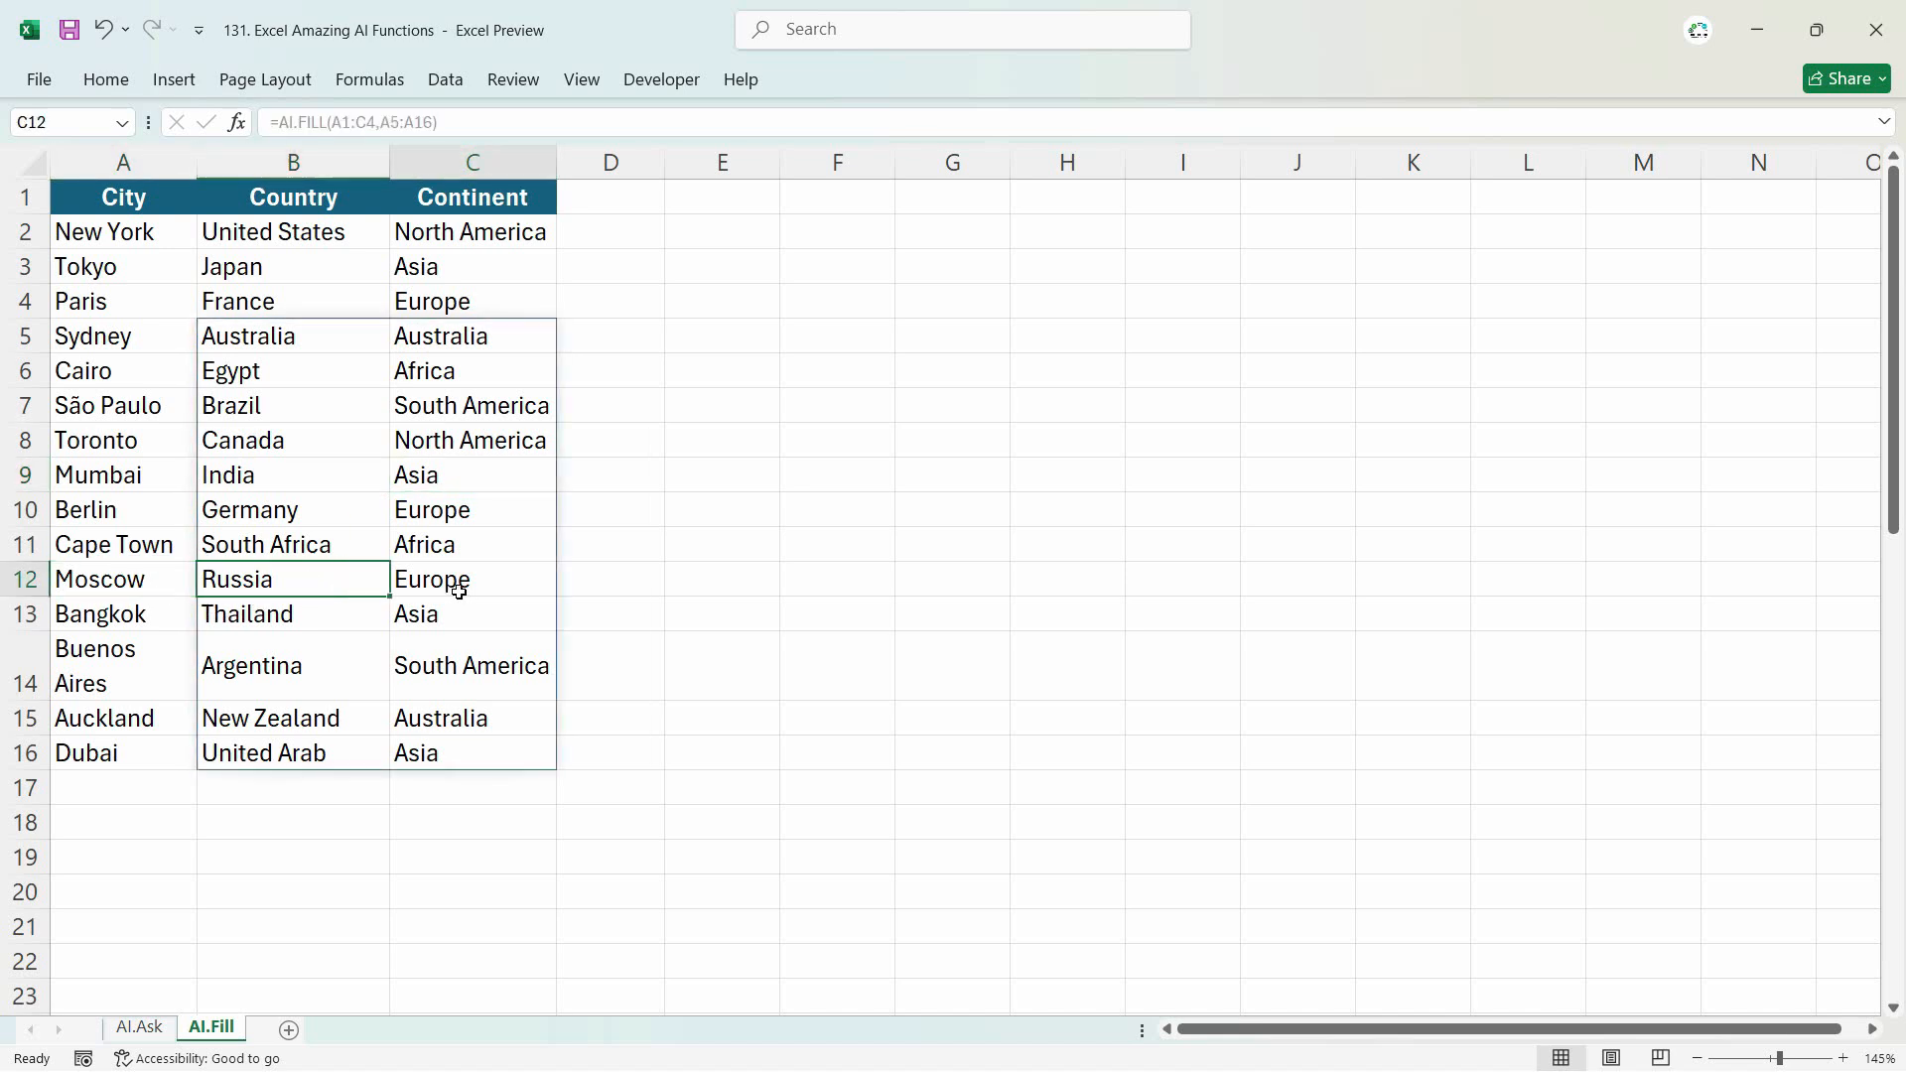
left_click(121, 757)
left_click(317, 759)
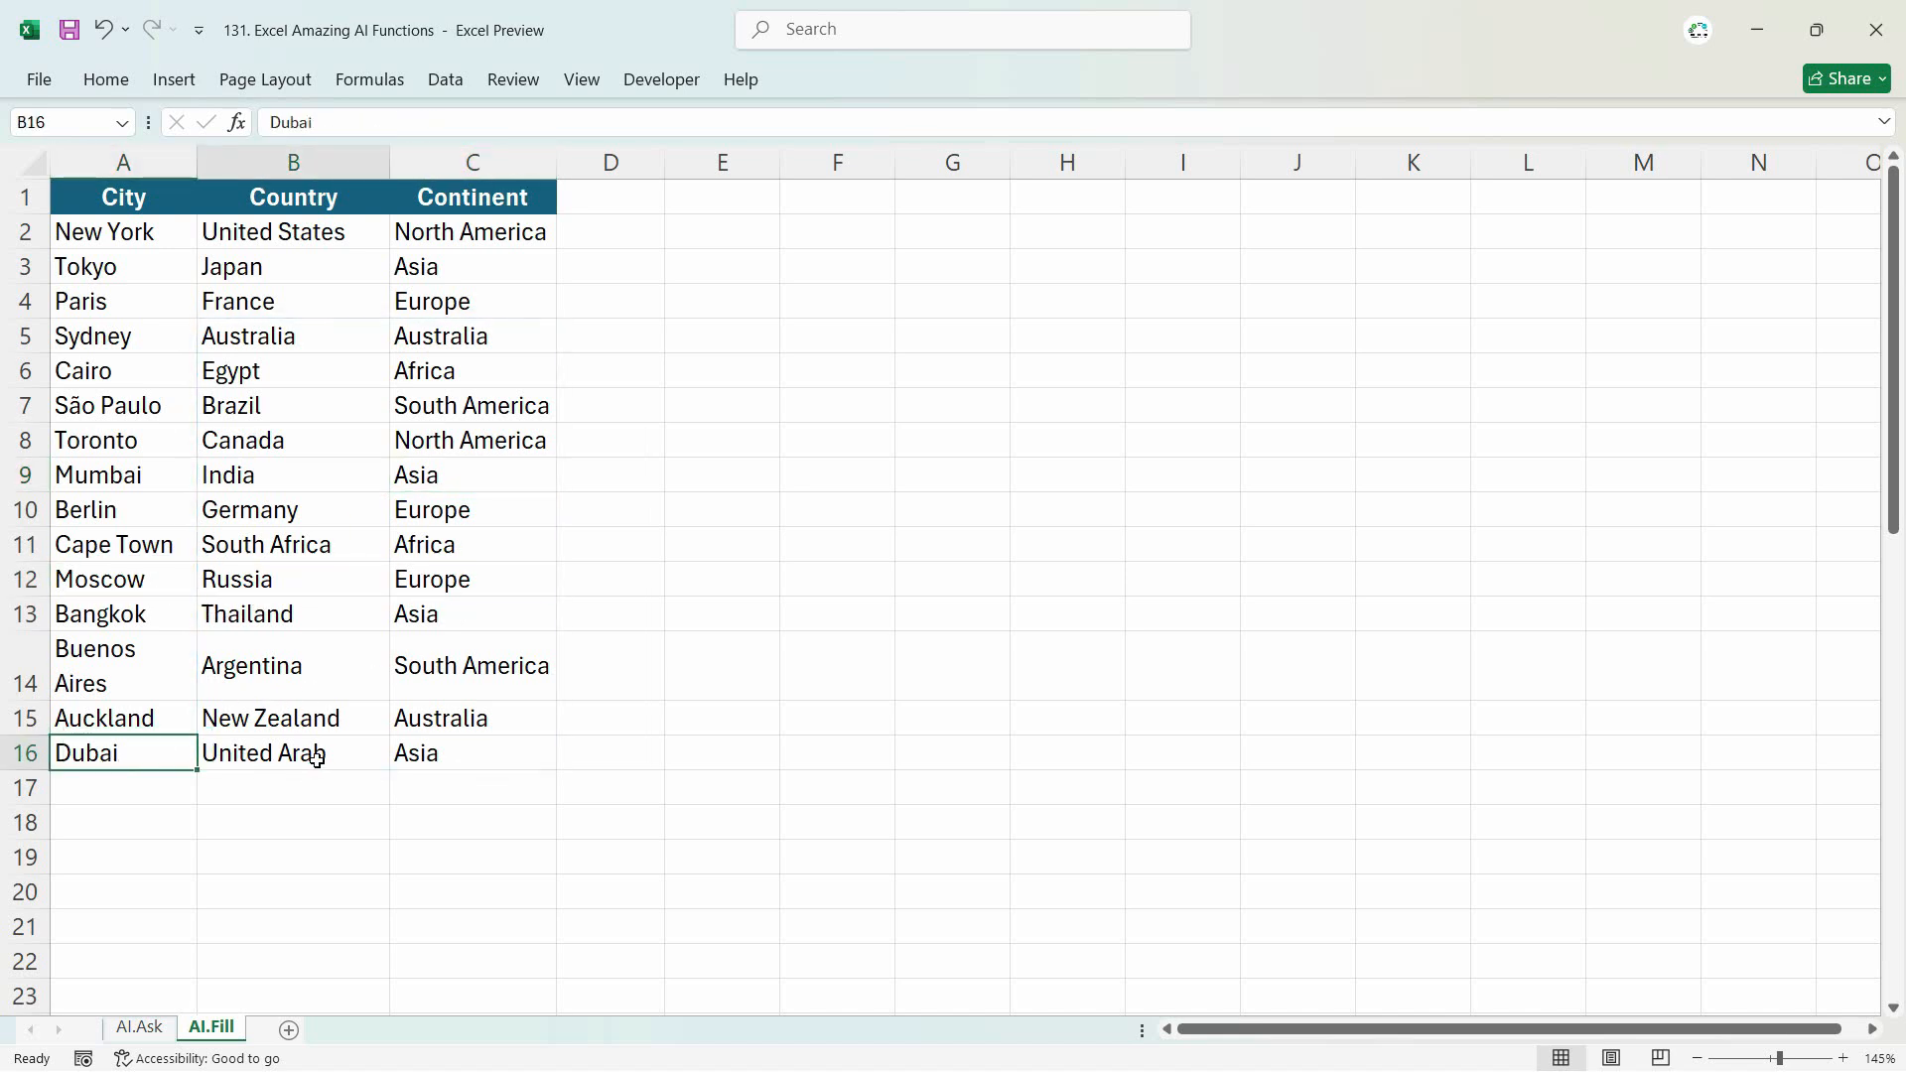
left_click(473, 754)
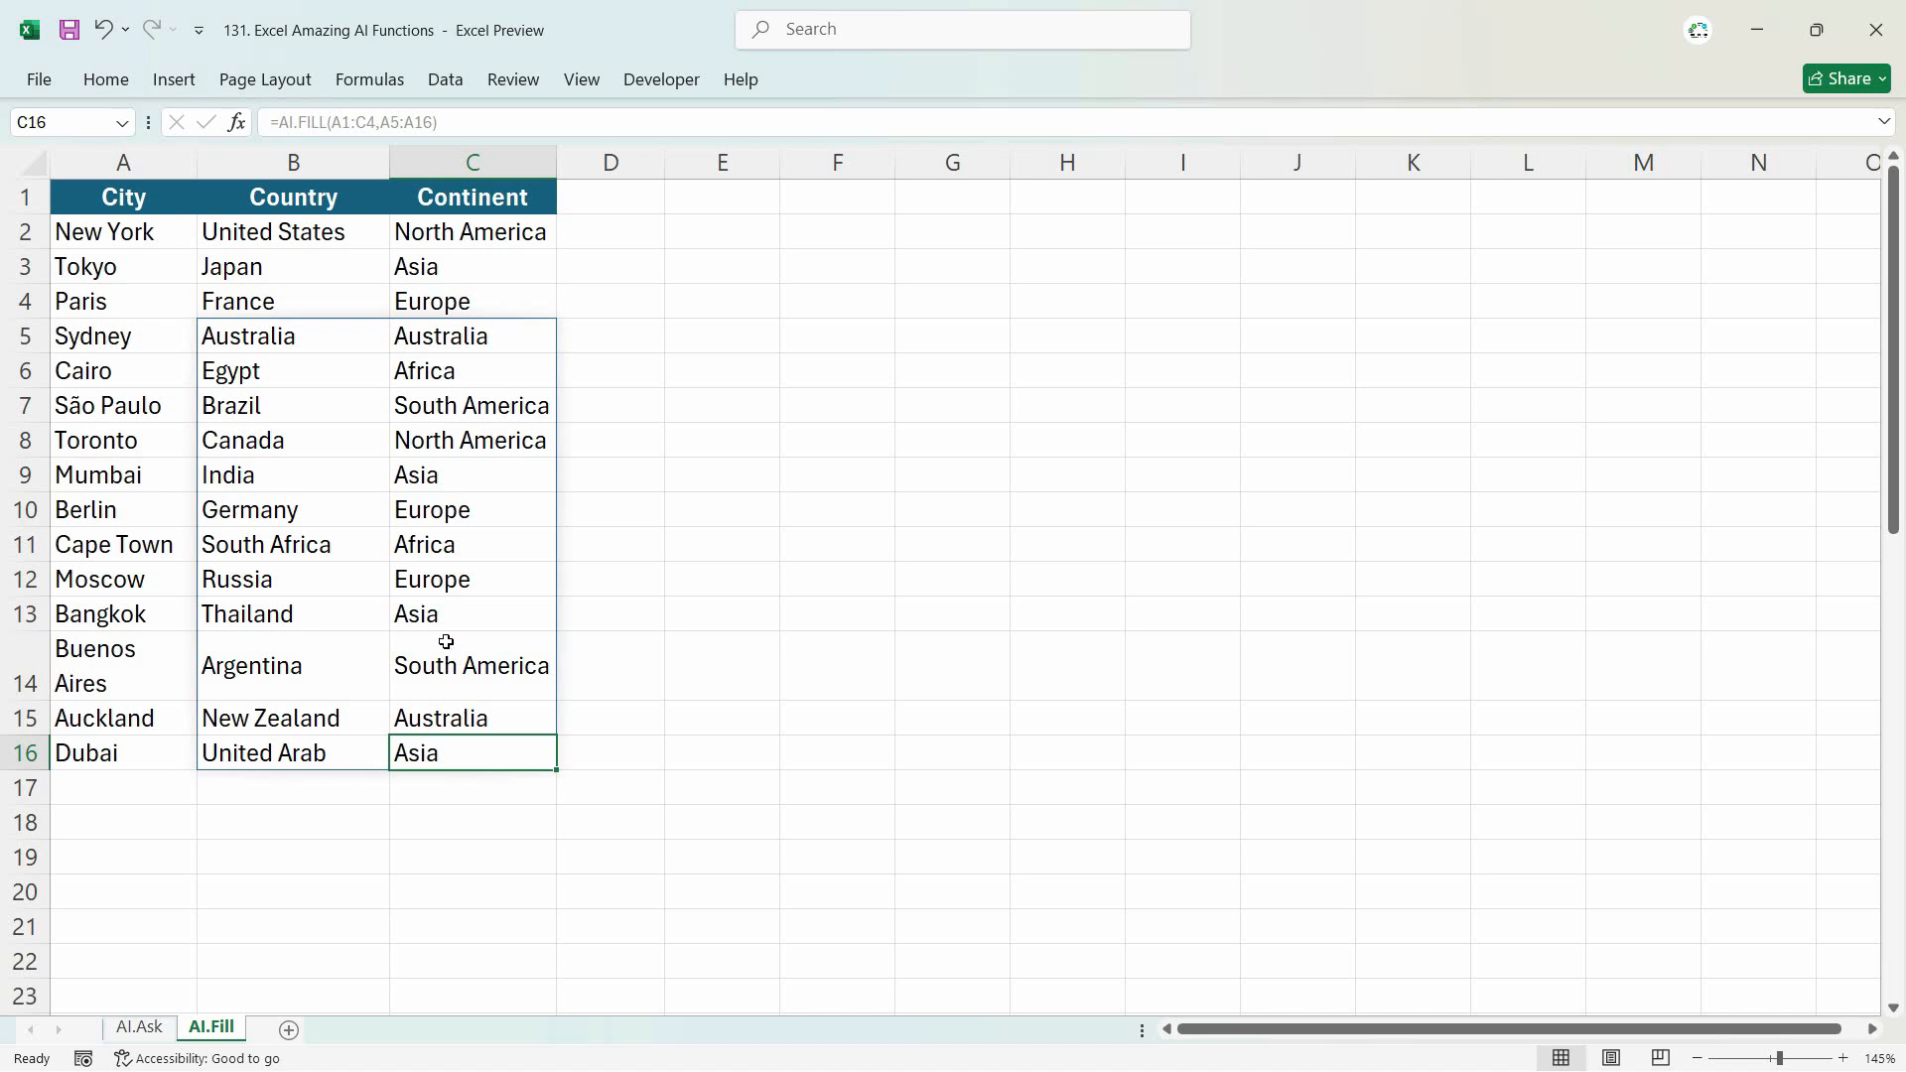
left_click(440, 611)
left_click(232, 617)
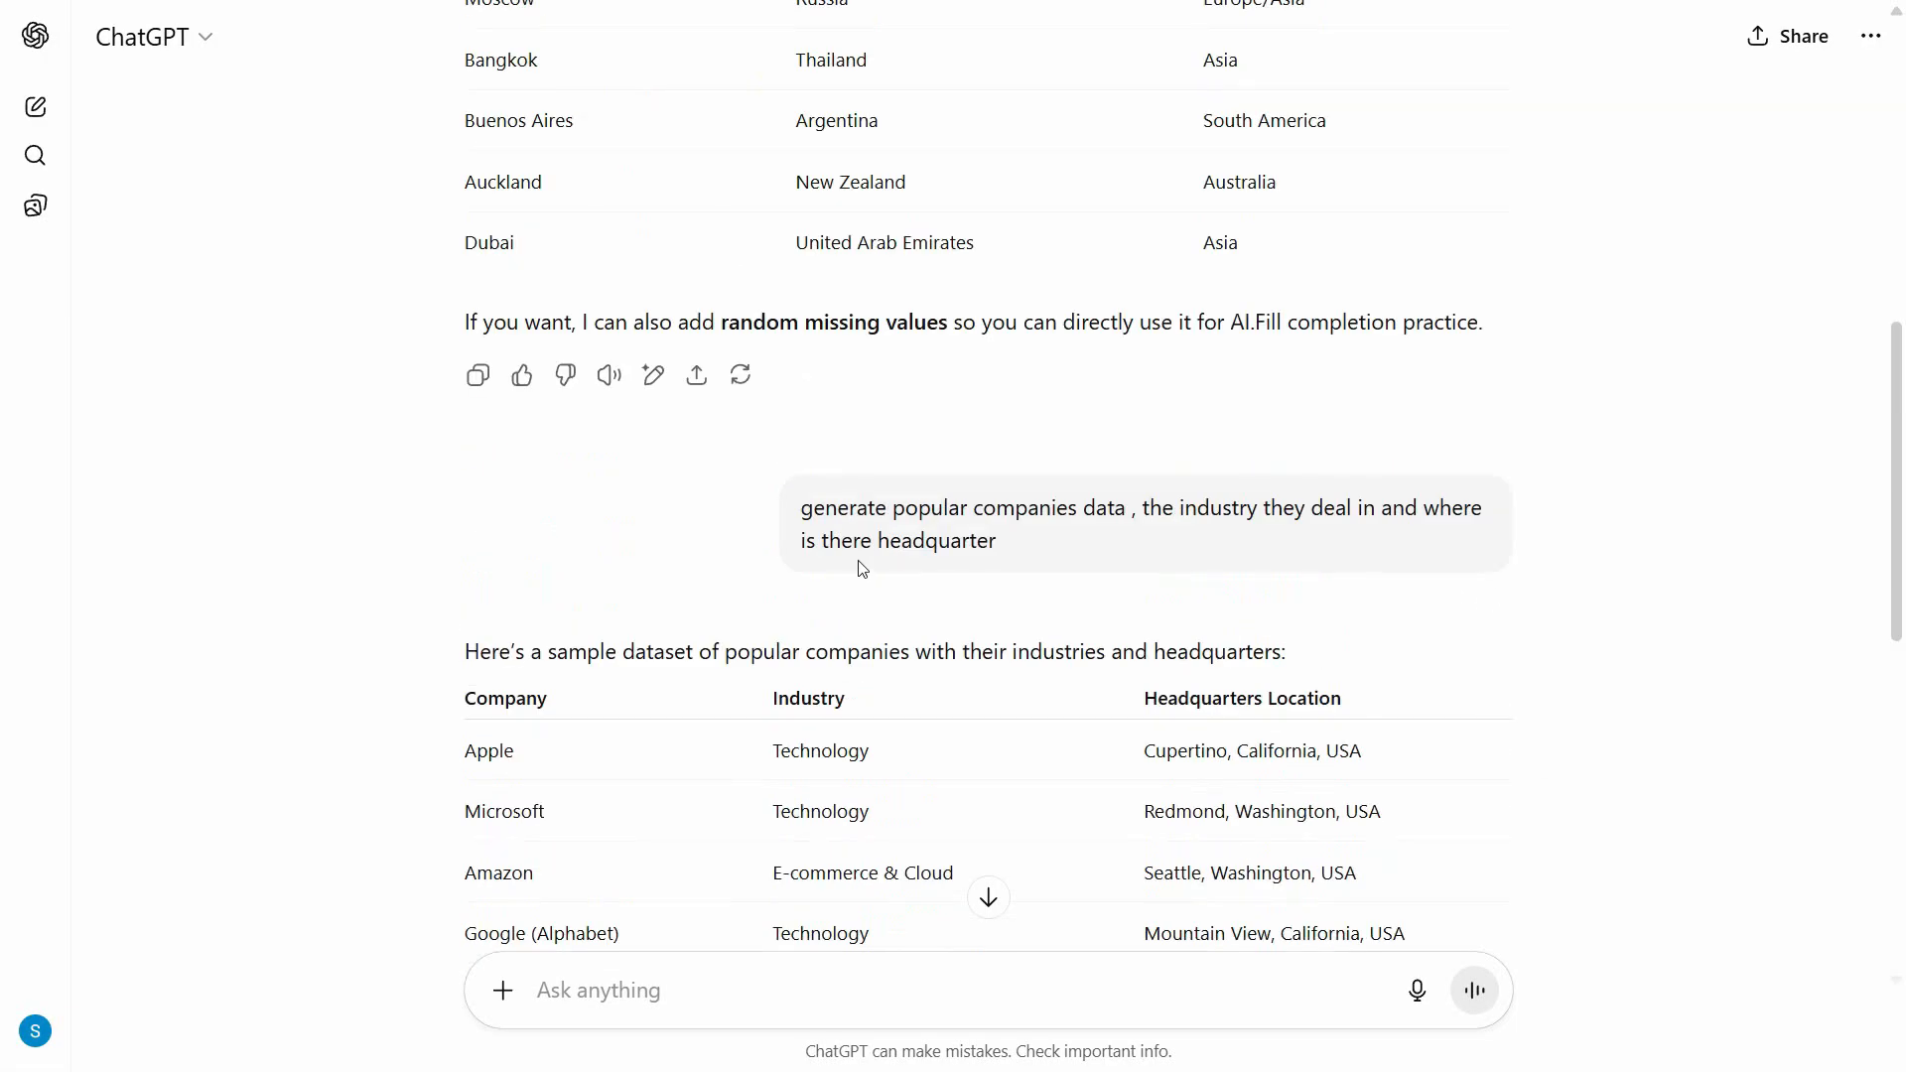
Step: Switch to ChatGPT and copy the generated table of popular companies with their industries and headquarters locations
scroll(868, 566, "down", 2)
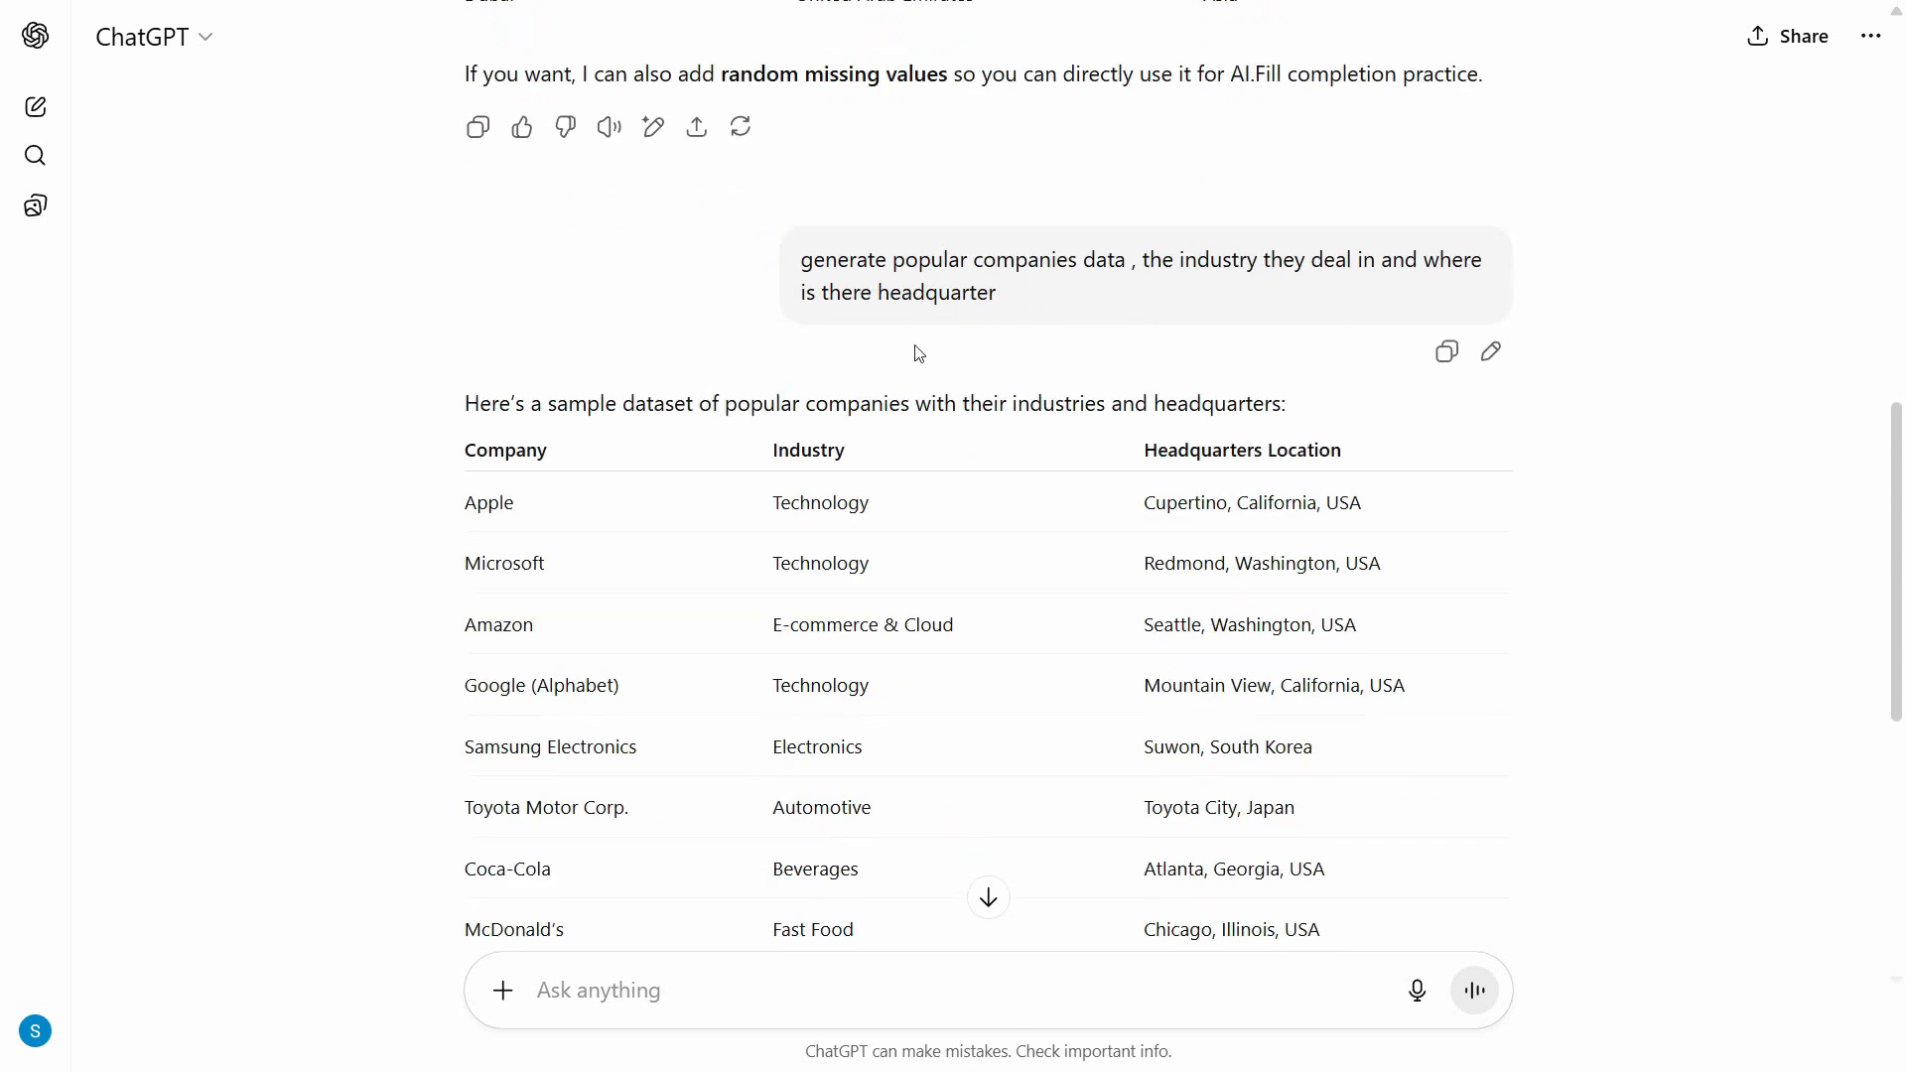
scroll(991, 460, "down", 2)
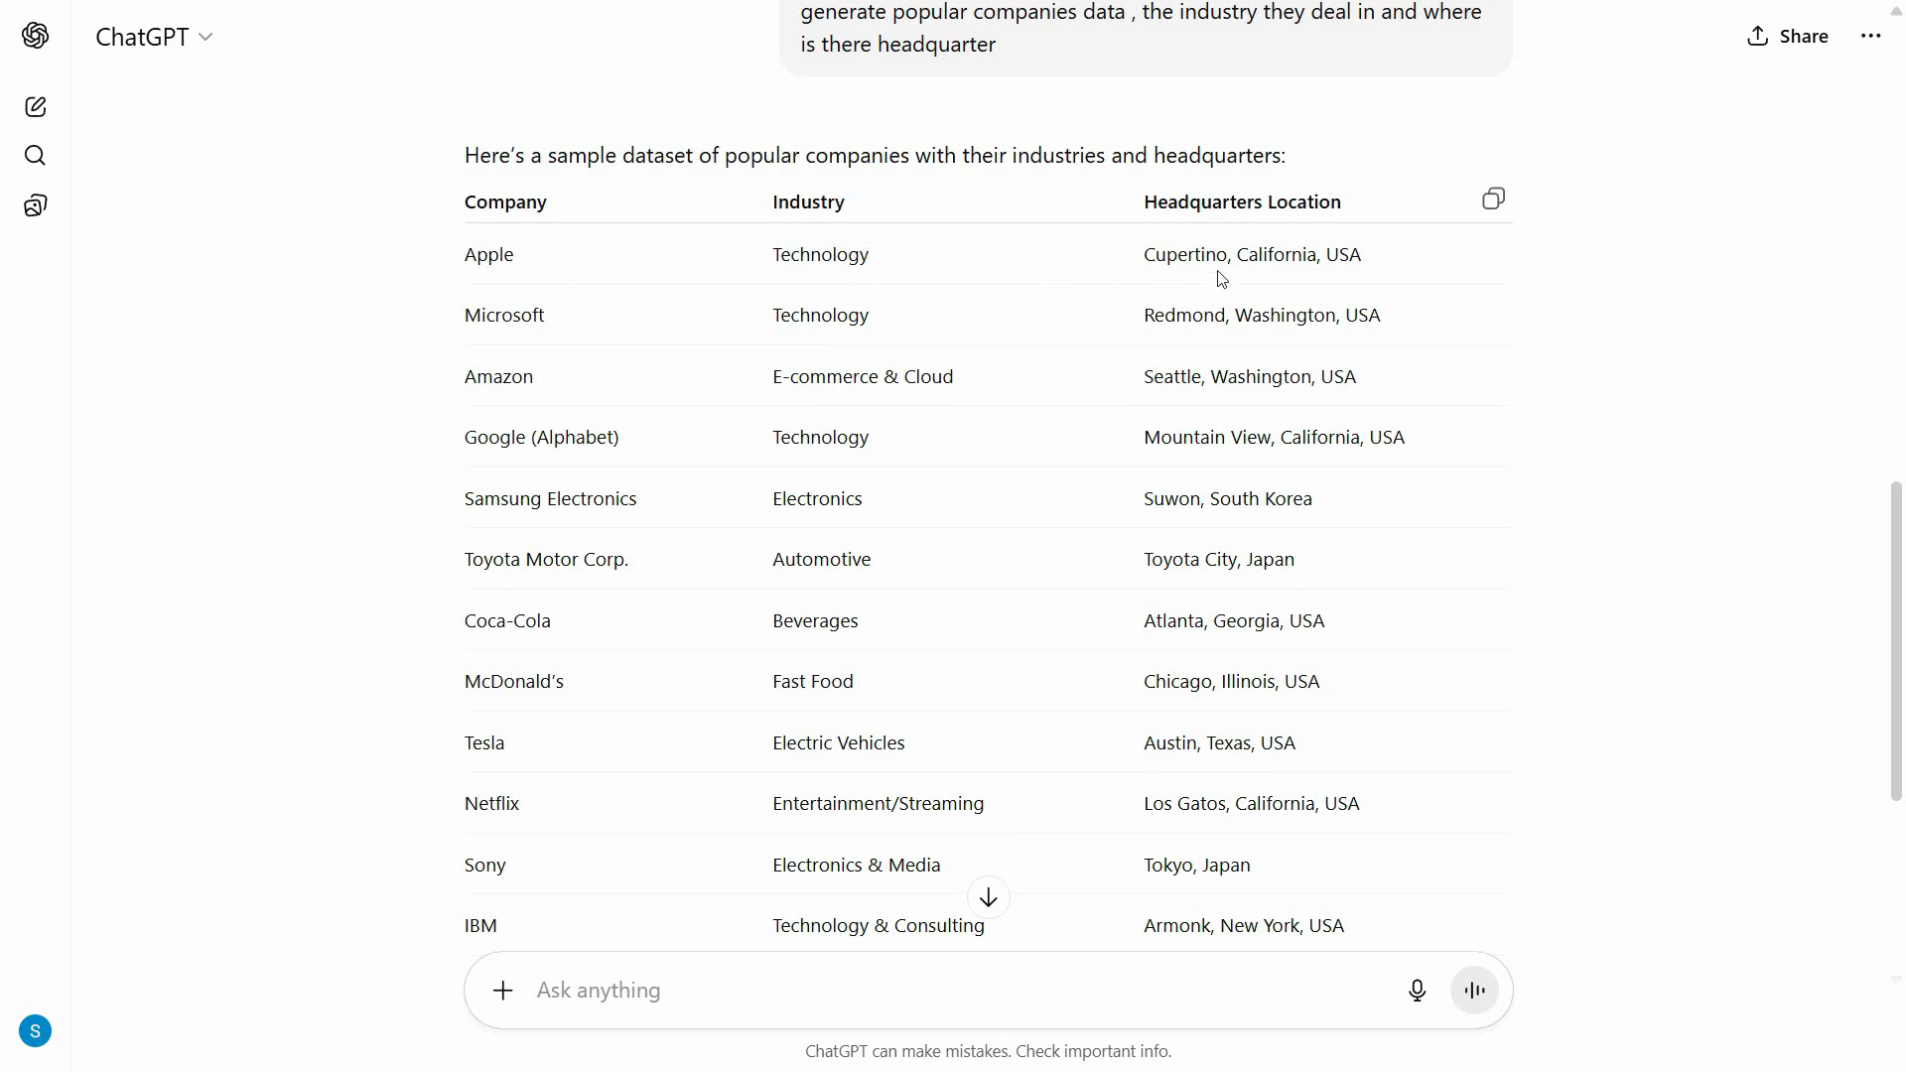
left_click(1494, 205)
Step: Return to Excel and paste the copied company table below the city table, starting at cell A19
key("alt+Tab")
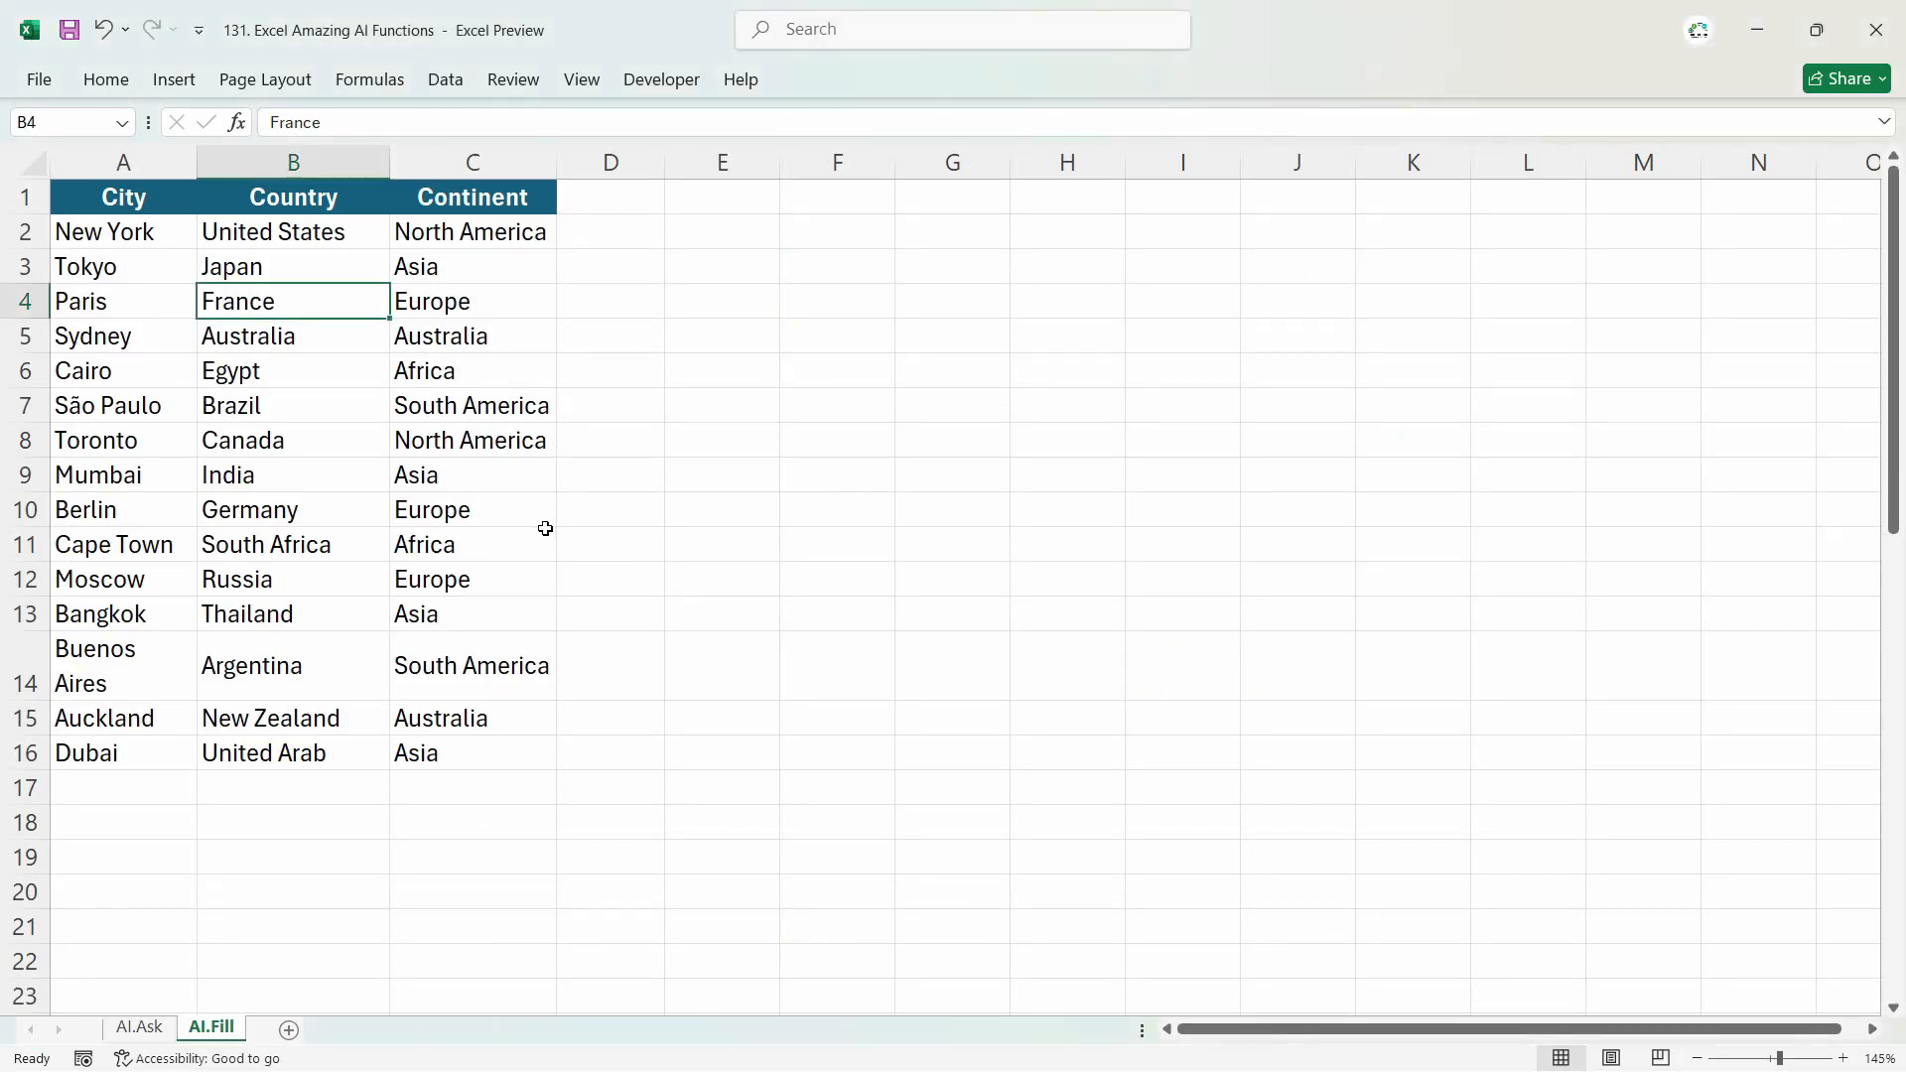
scroll(181, 797, "down", 2)
left_click(112, 646)
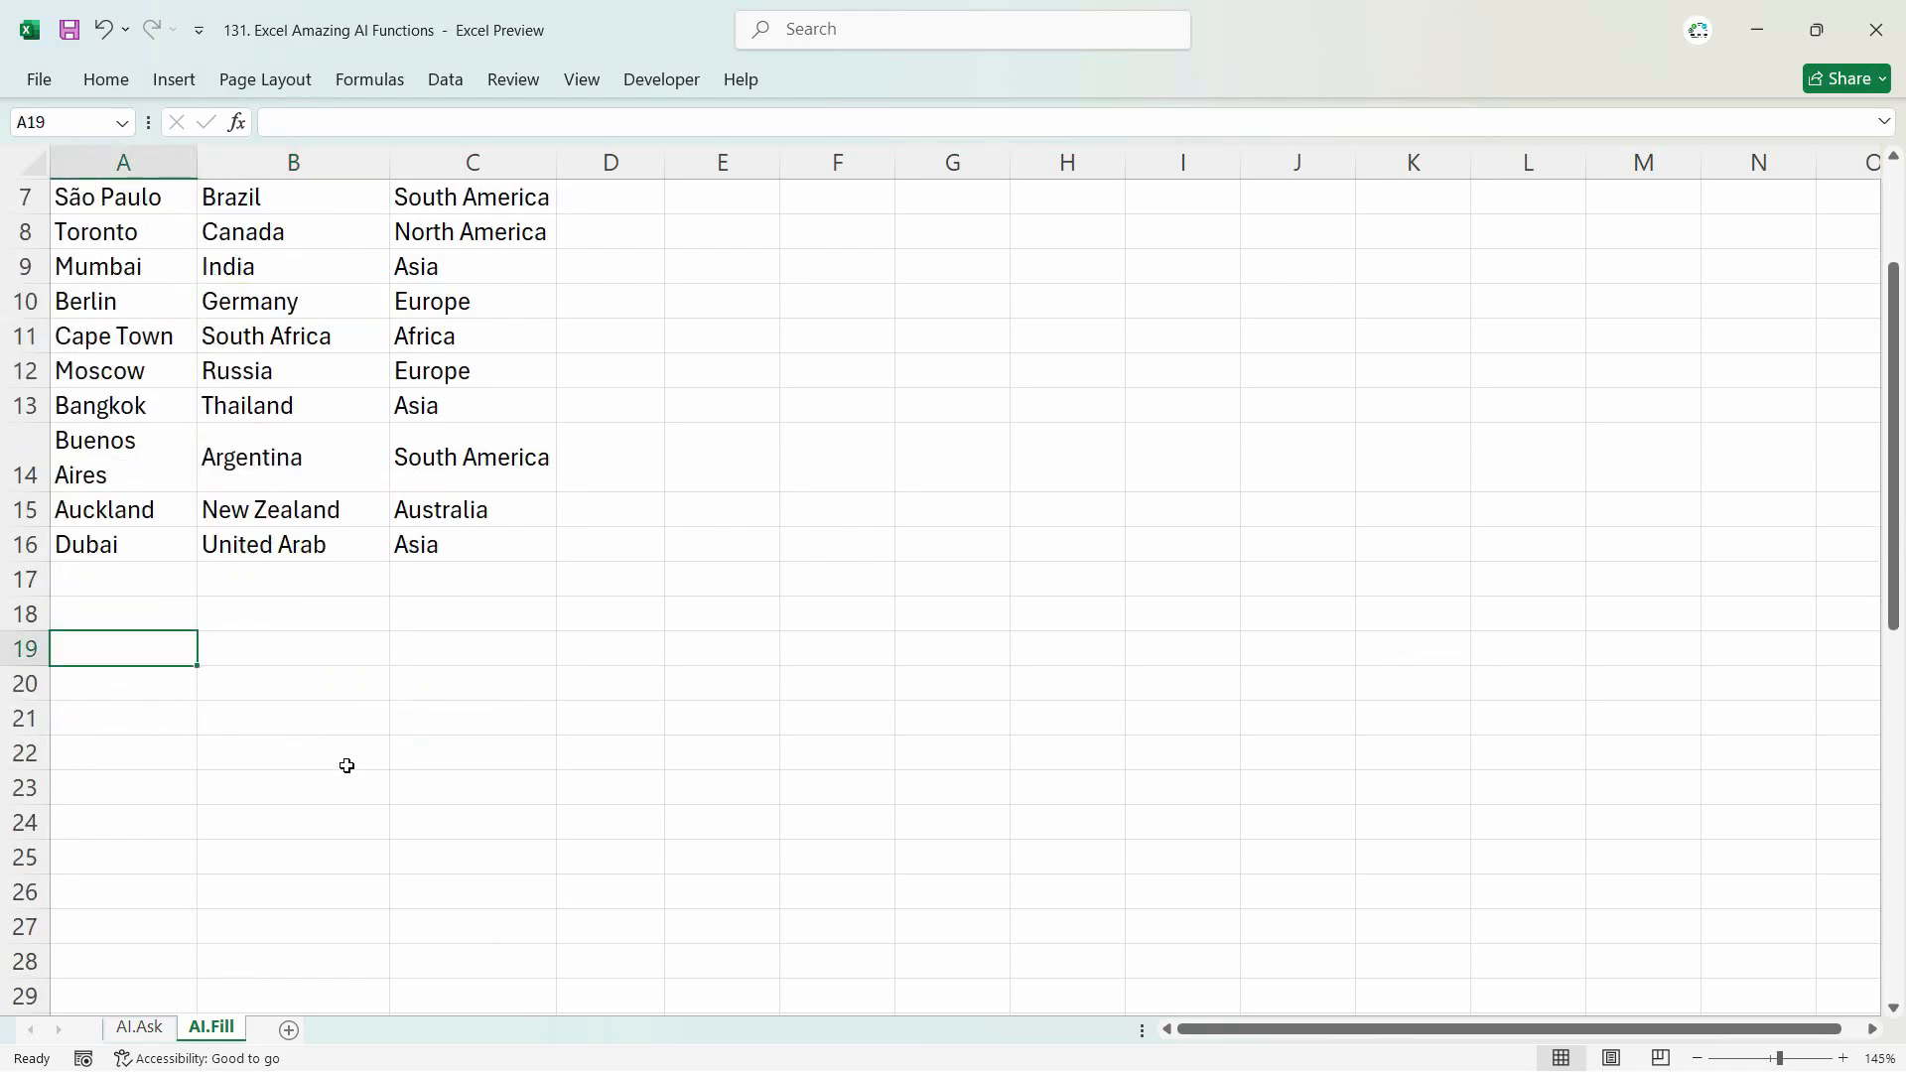
key("ctrl+v")
scroll(512, 806, "down", 4)
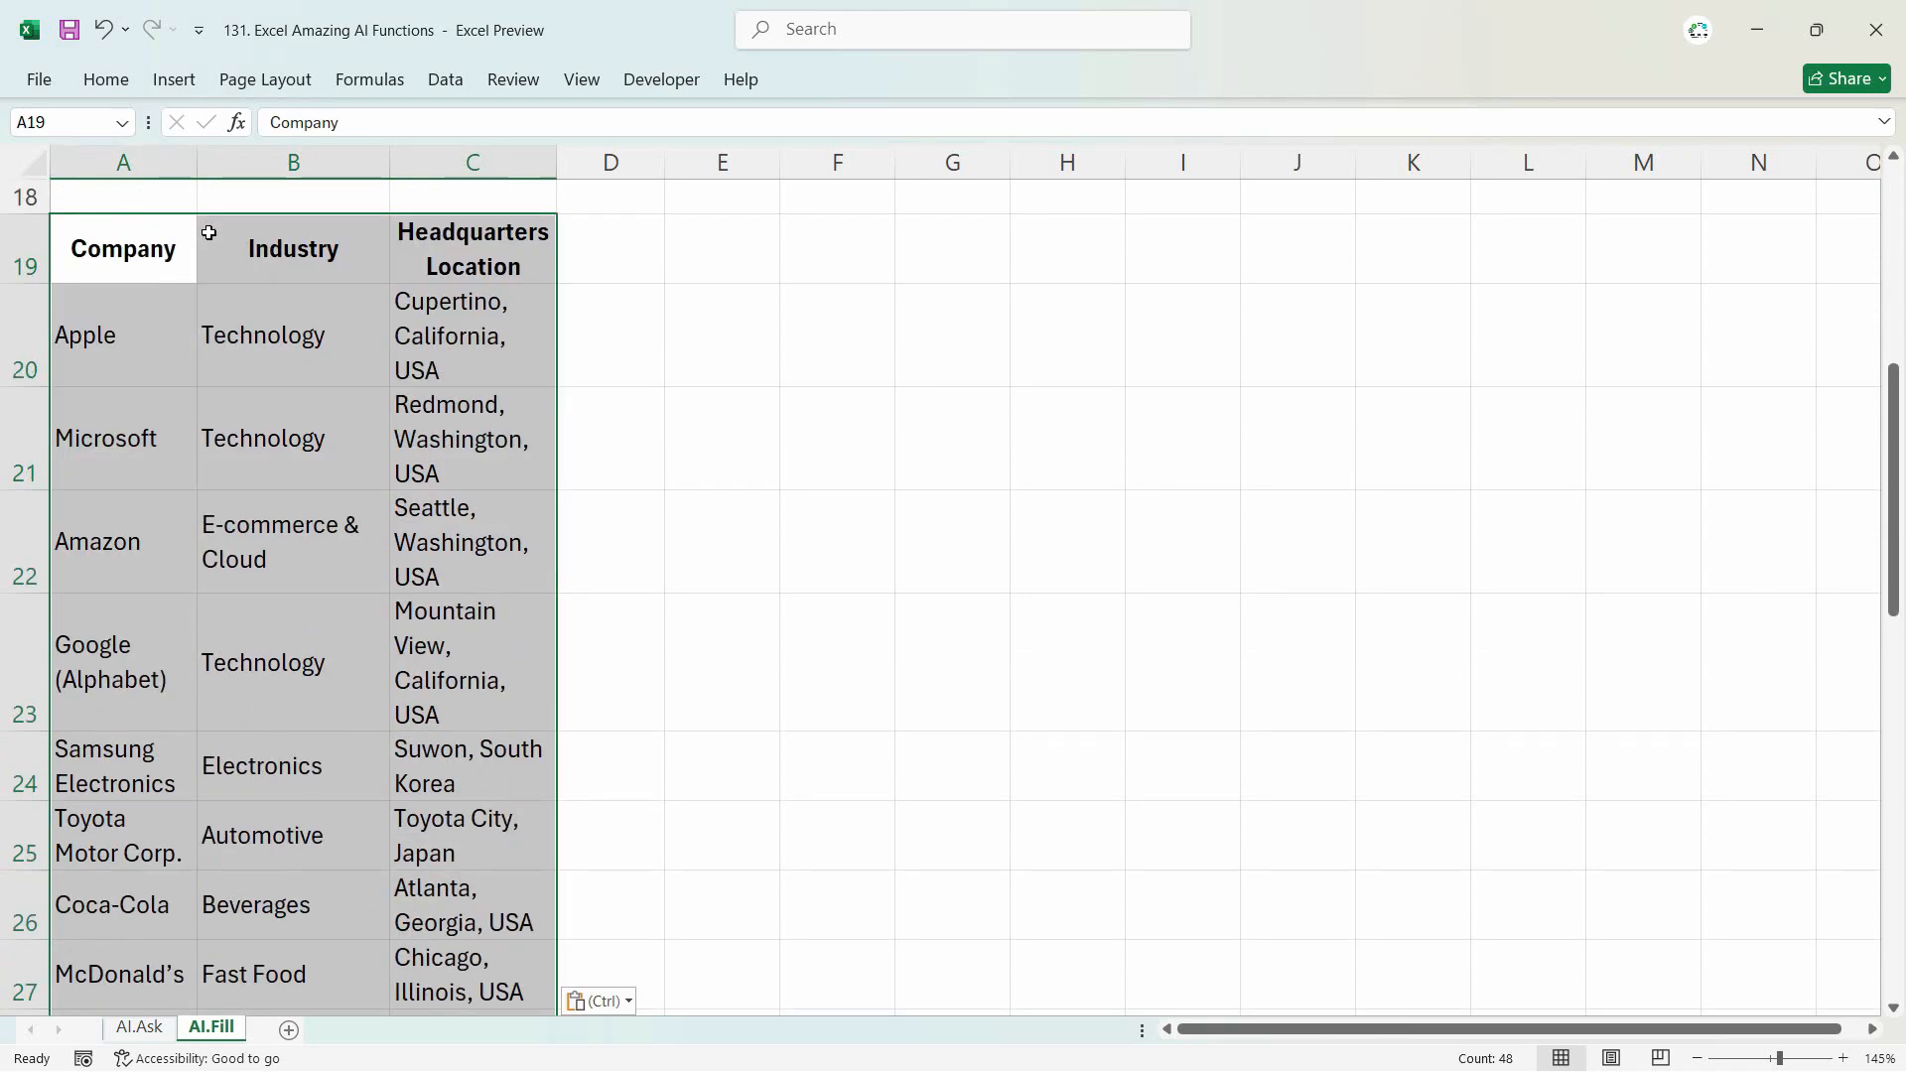
Step: Turn off text wrapping for the pasted company table
left_click(118, 83)
left_click(744, 130)
left_click(506, 375)
Step: Clear the industries and headquarters locations in B23:C34, keeping the first three companies as complete examples
scroll(318, 613, "up", 2)
left_click(288, 586)
left_click_drag(288, 586, 622, 960)
key("Delete")
Step: Autofit the widths of columns A to C to their contents
left_click_drag(472, 163, 148, 164)
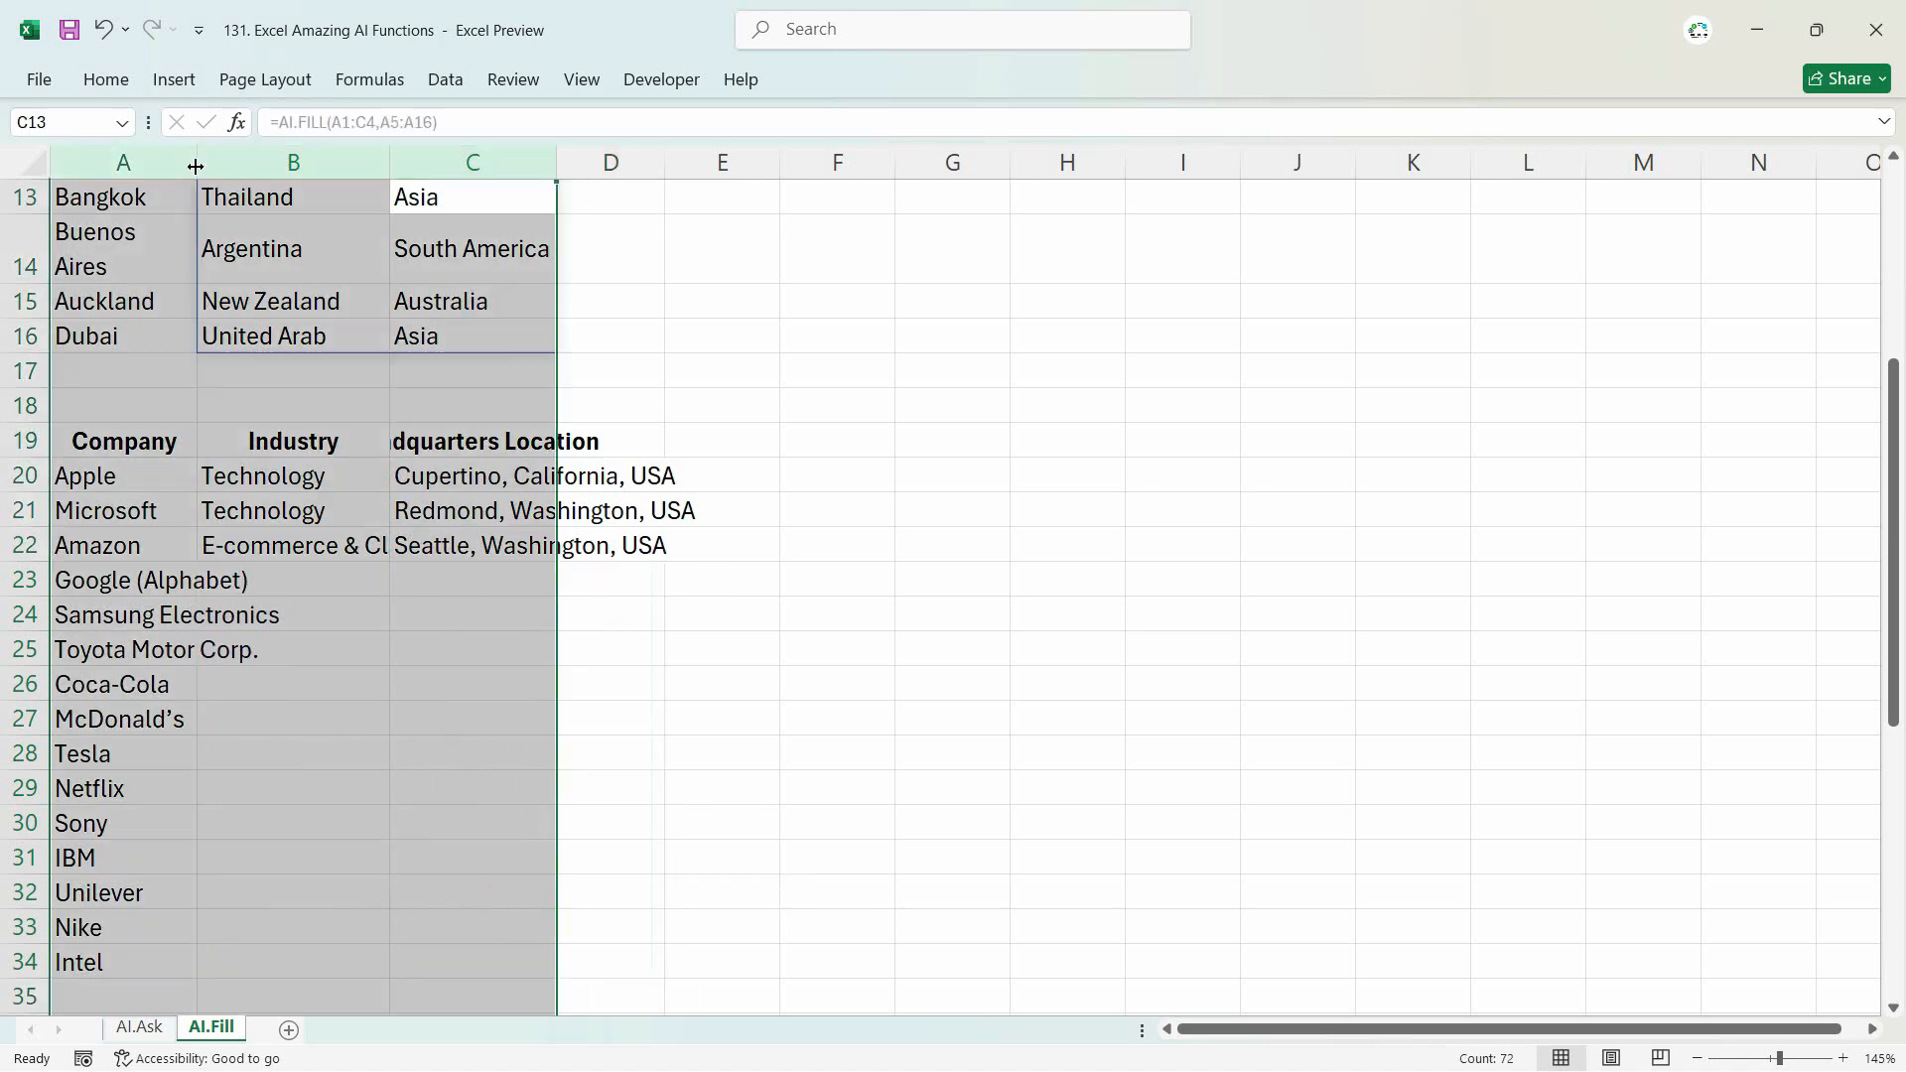
double_click(196, 165)
left_click(442, 544)
left_click(396, 637)
Step: Shorten the company name in cell A23 to "Google"
left_click(404, 586)
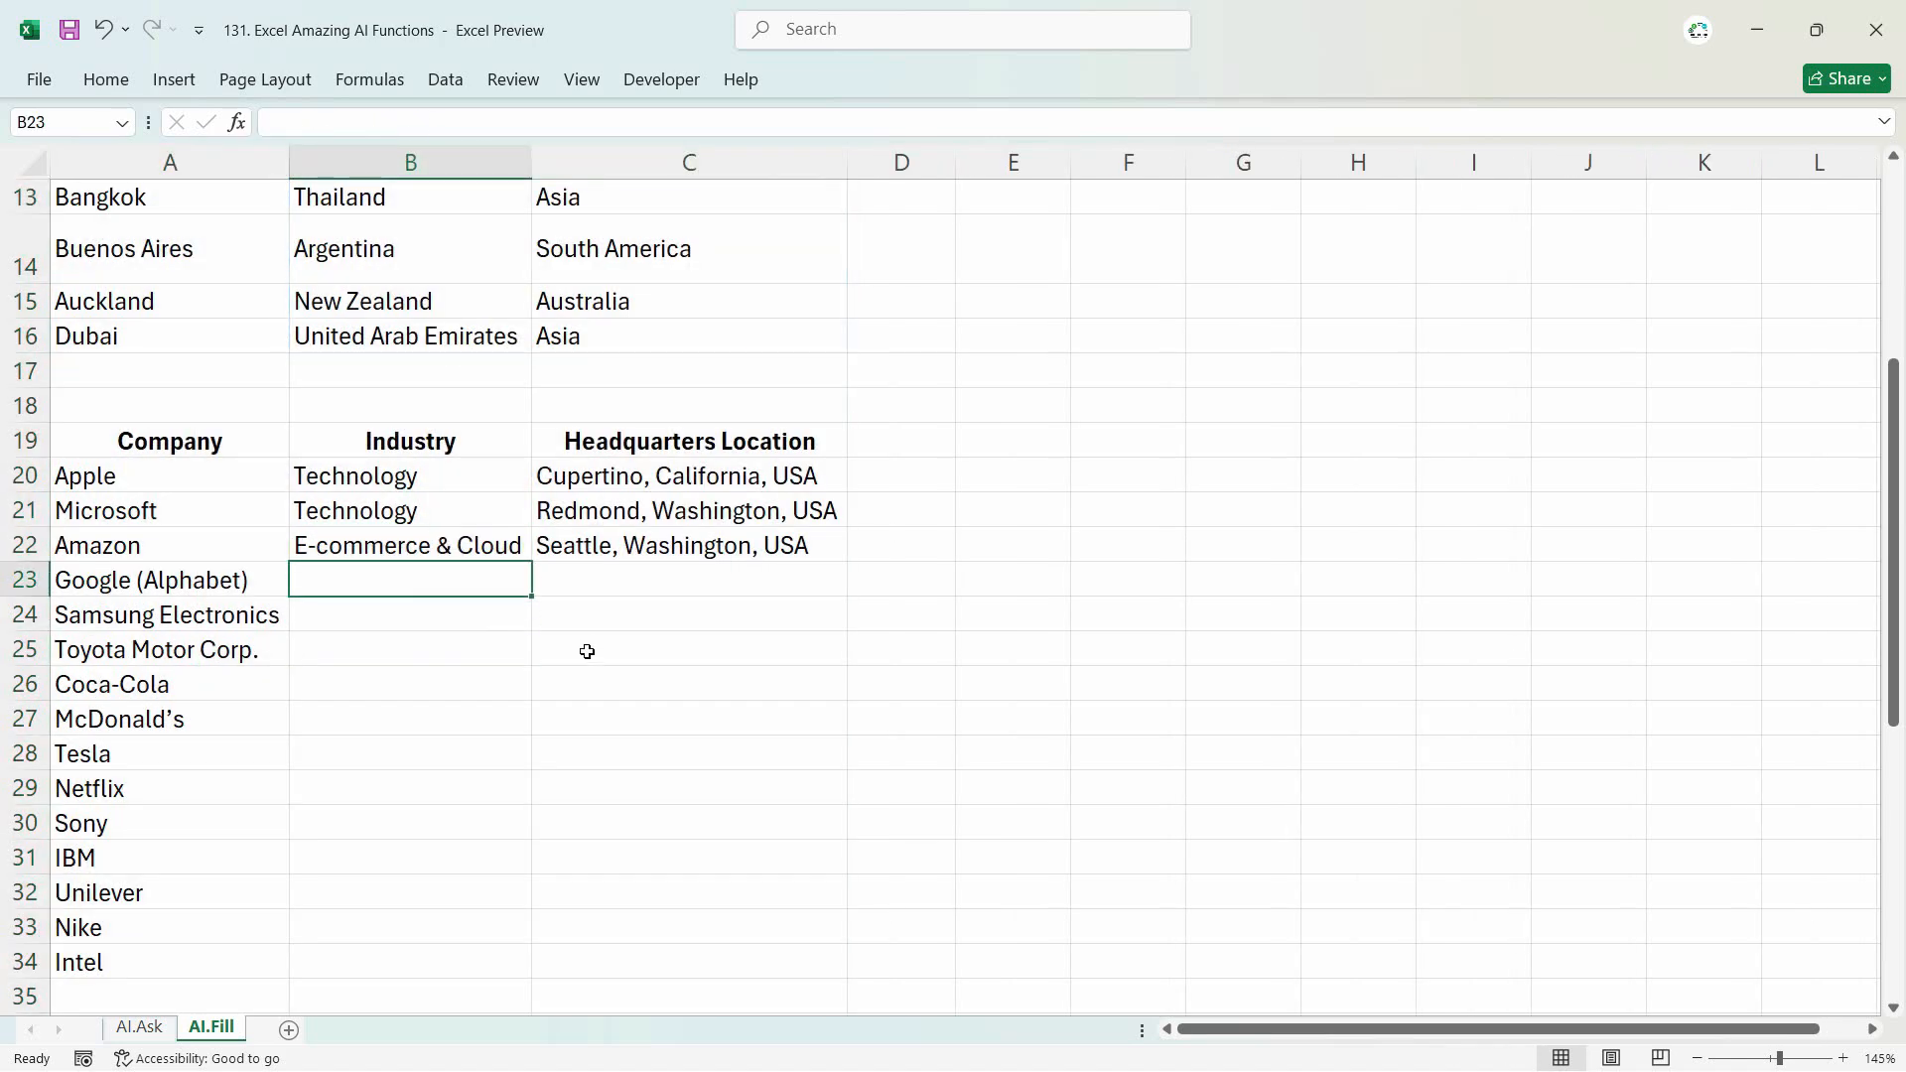
type("=")
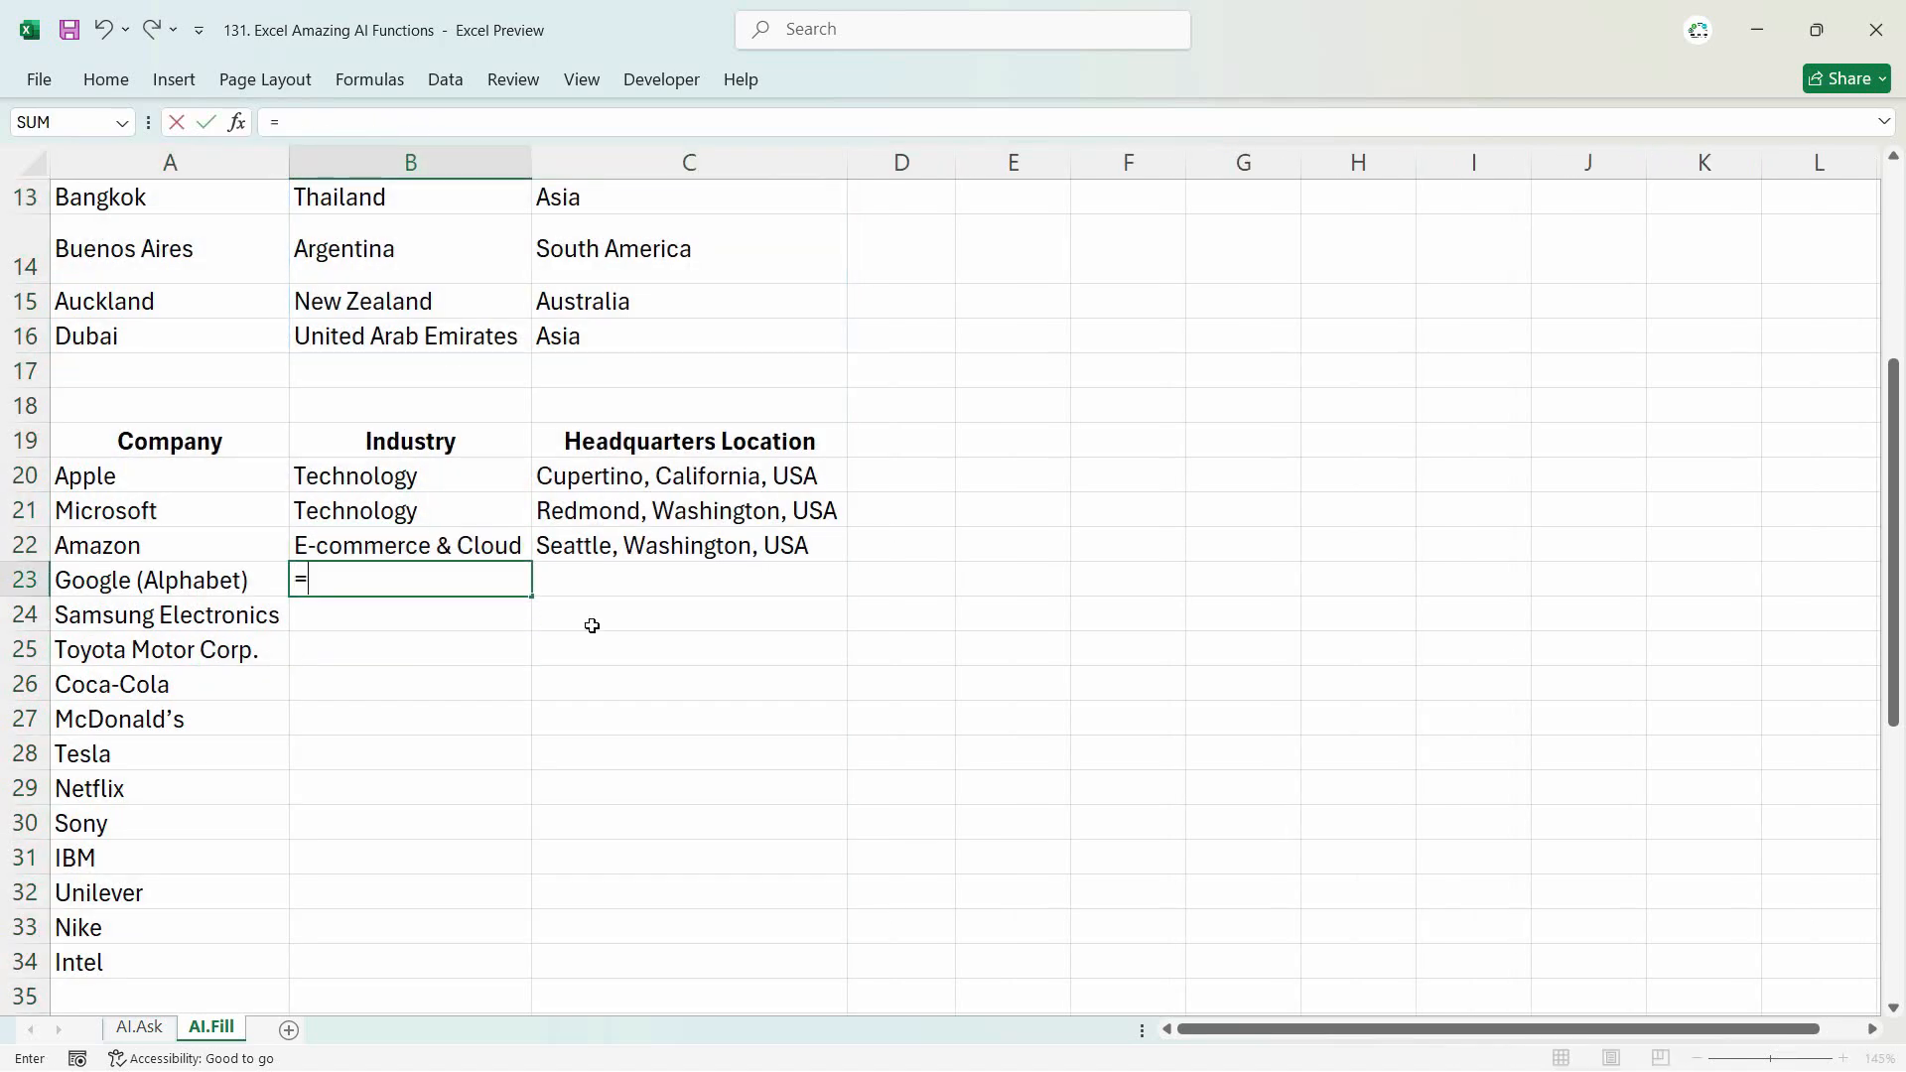
key("BackSpace")
key("BackSpace")
key("BackSpace")
key("BackSpace")
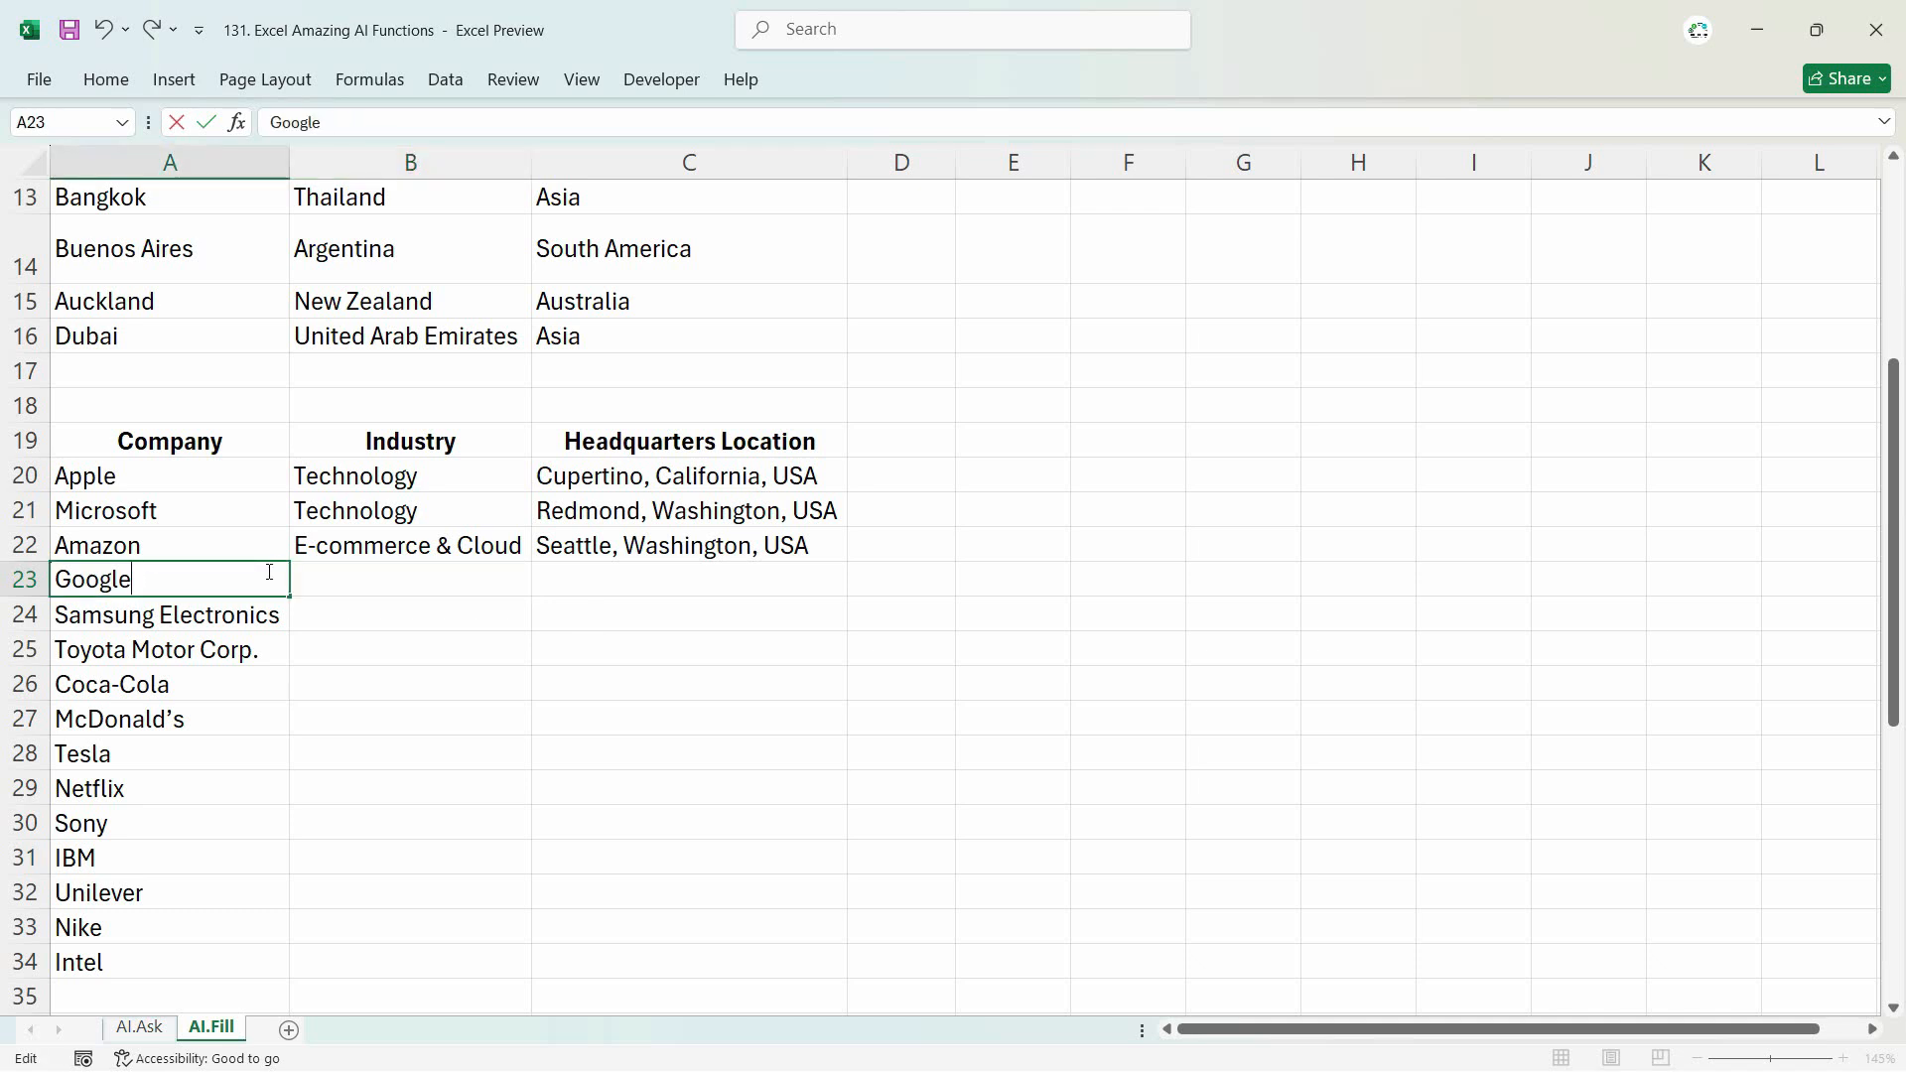
key("Return")
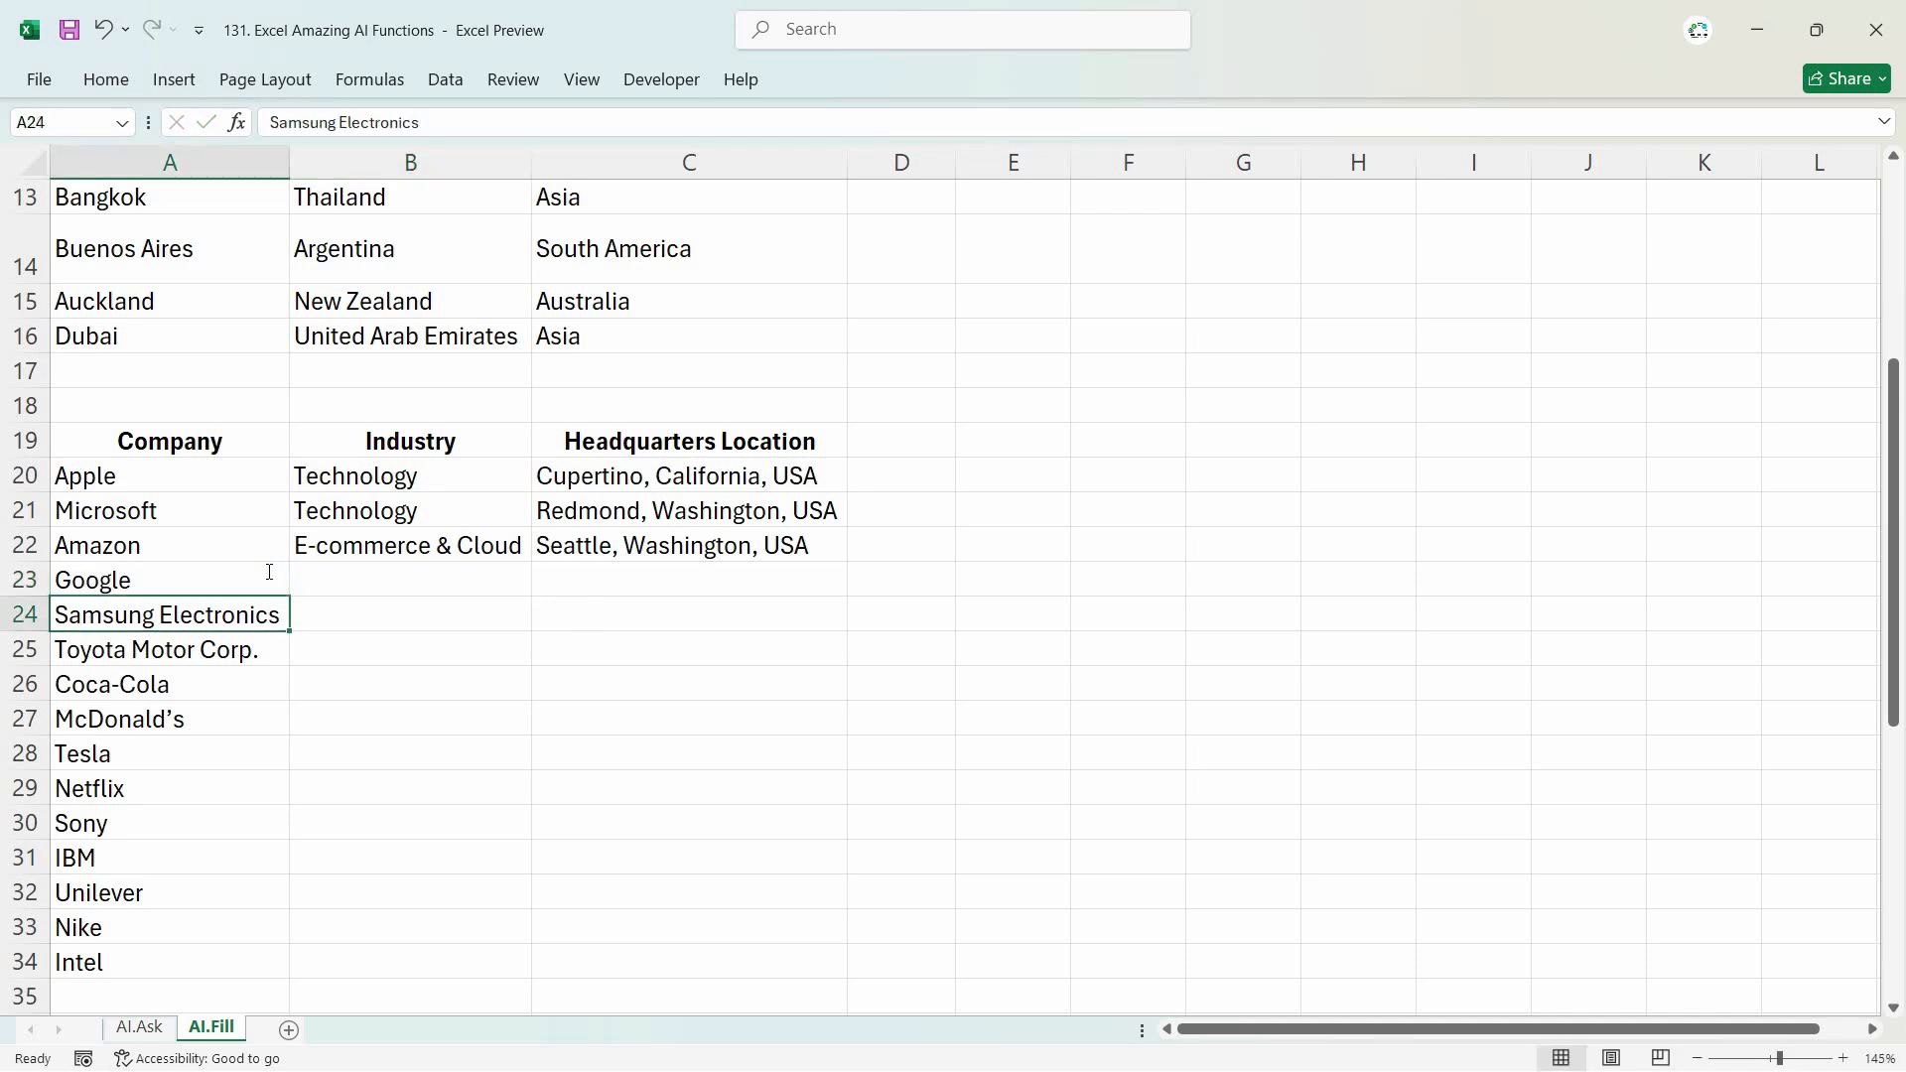
Step: Enter the formula =AI.FILL(A19:C22,A23:A34) in cell B23 and inspect the generated industries and headquarters
left_click(316, 576)
type("=AI")
key("Down")
key("Down")
key("Down")
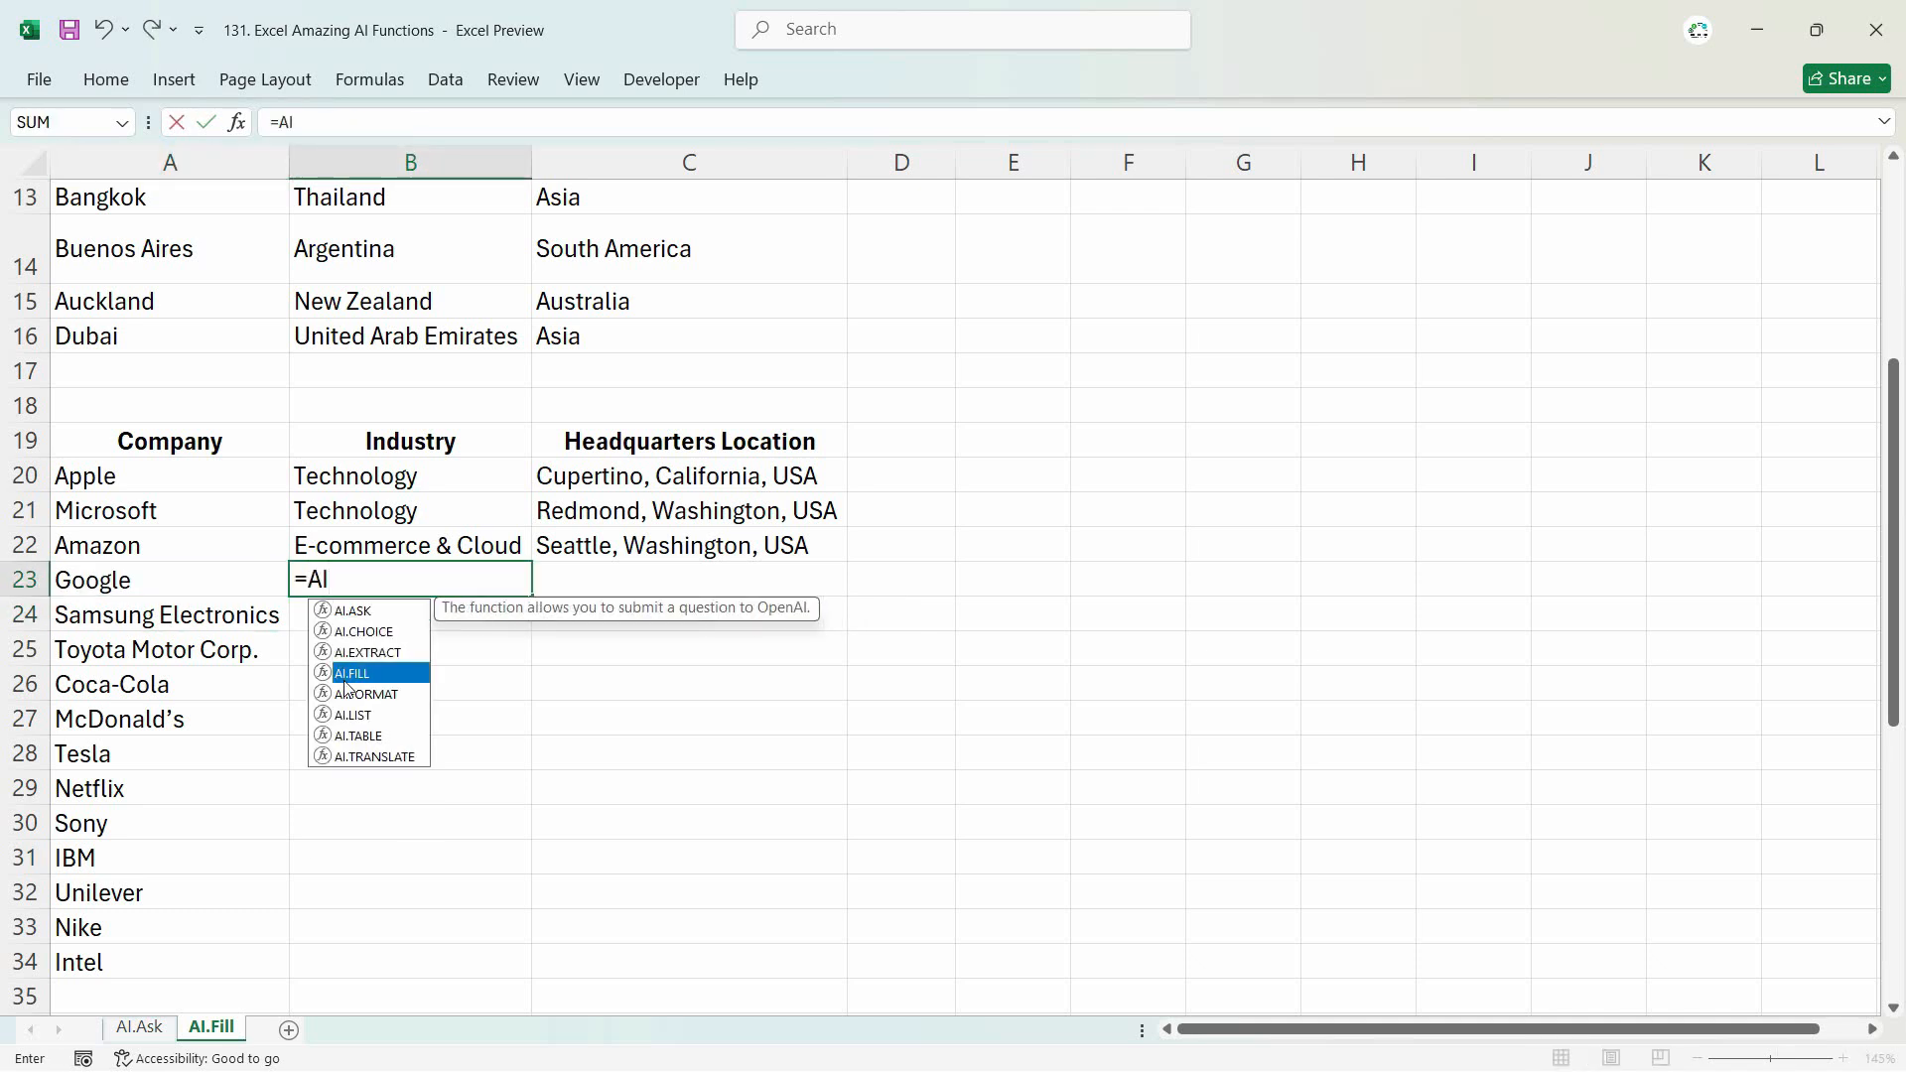
key("Tab")
left_click_drag(129, 442, 704, 556)
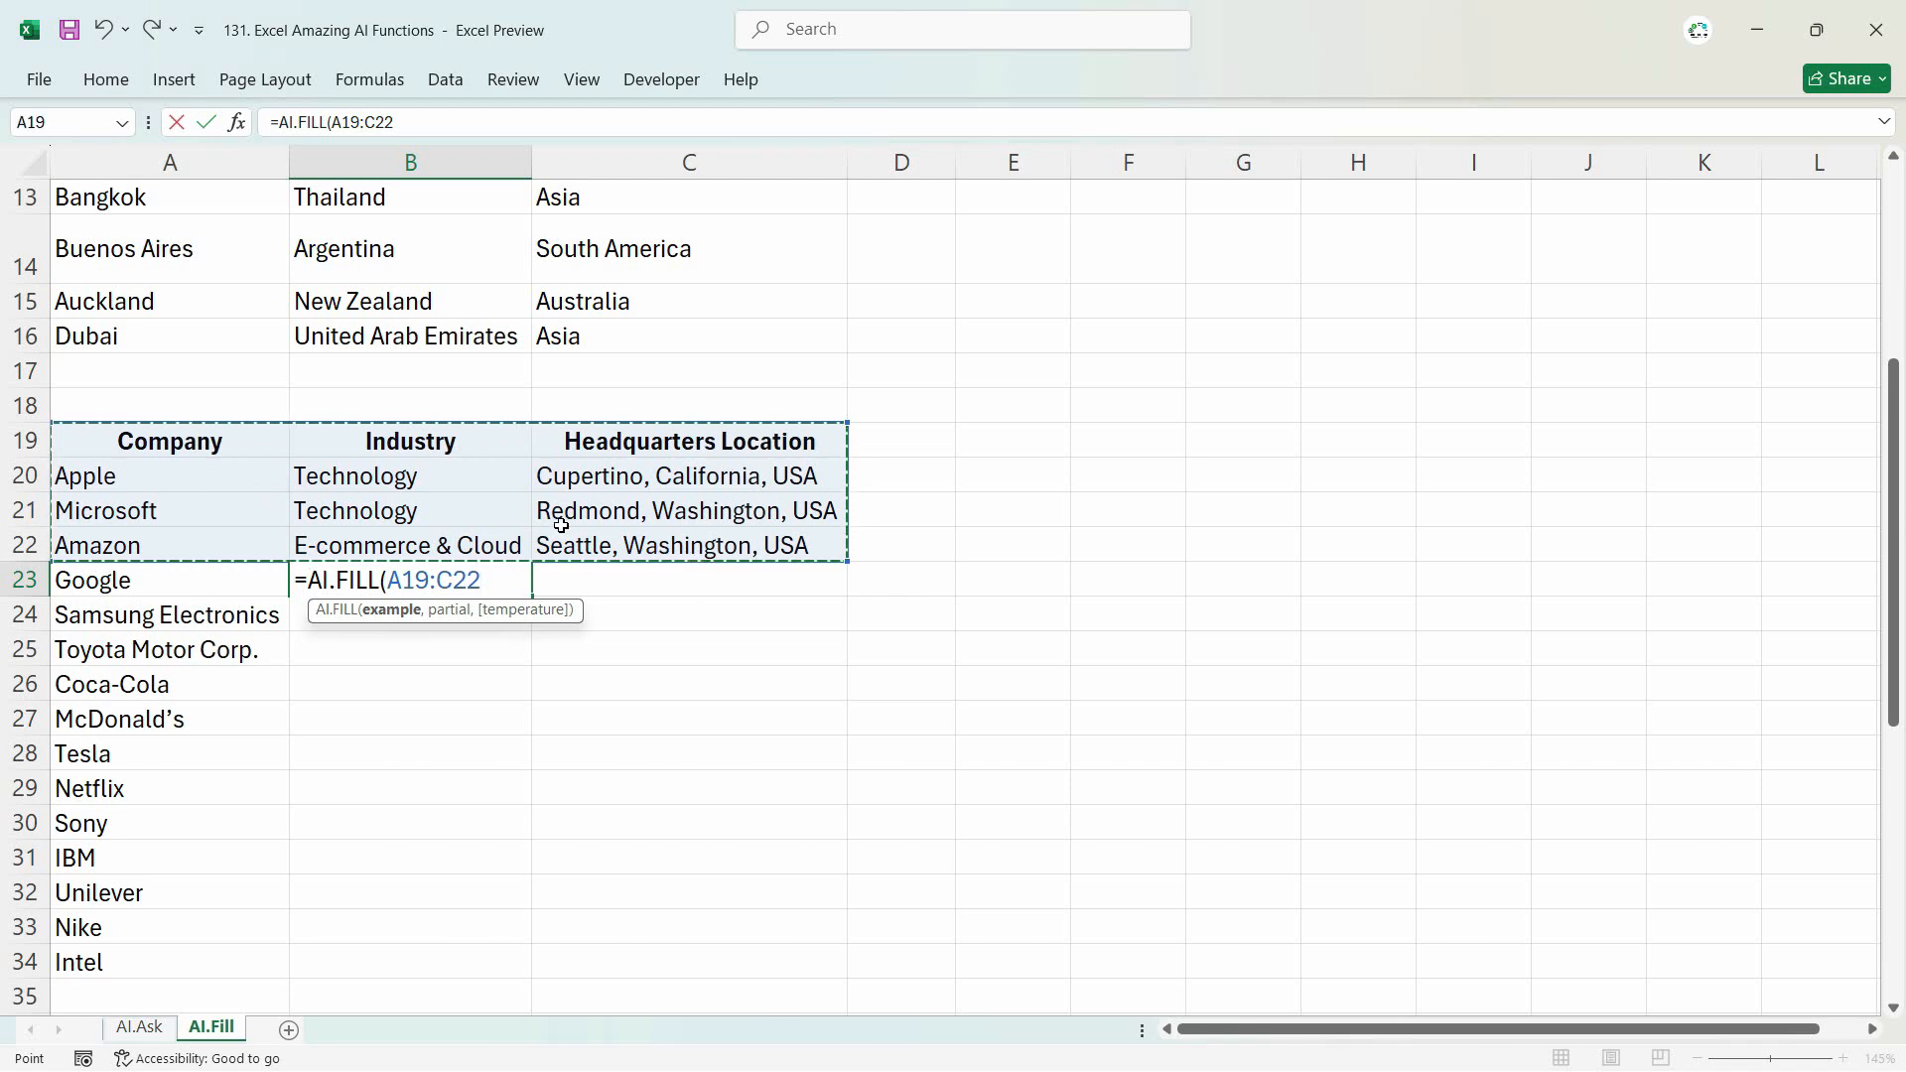
type(",")
left_click_drag(149, 588, 140, 962)
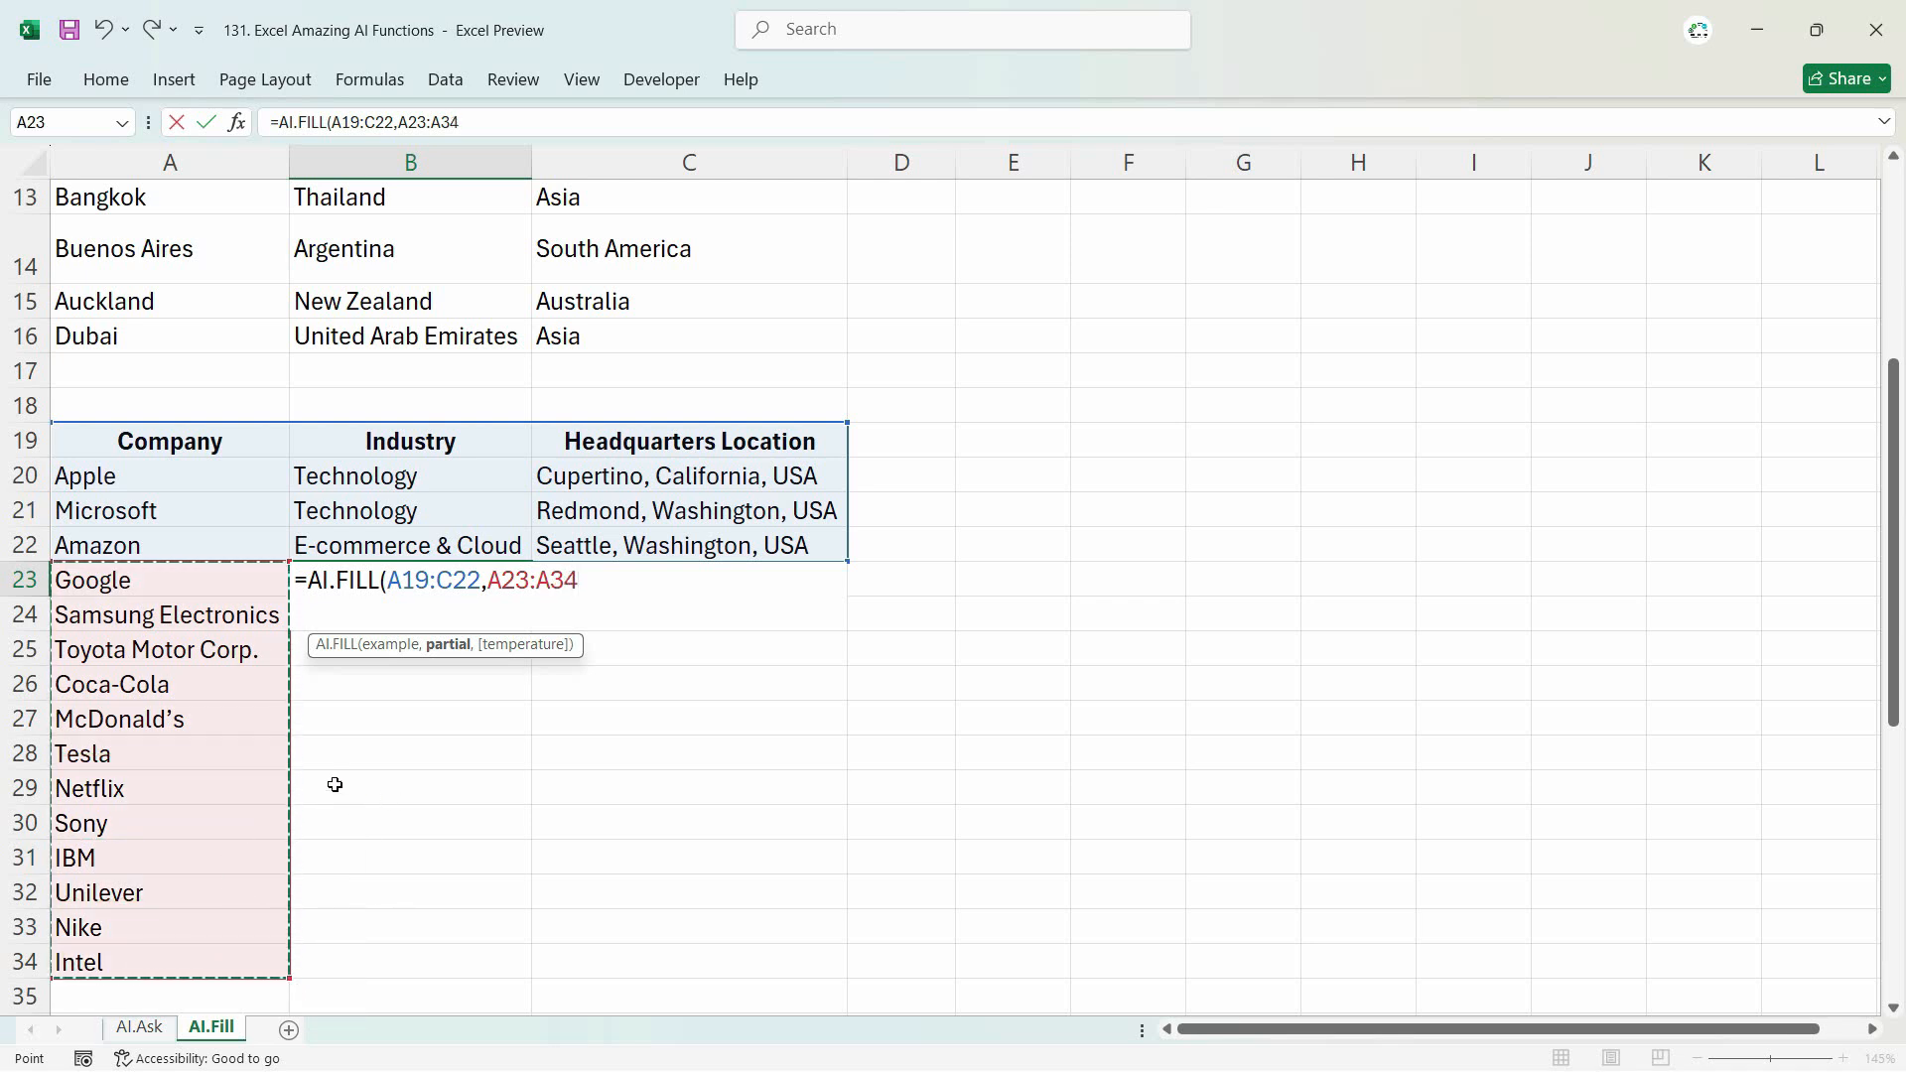
key("Return")
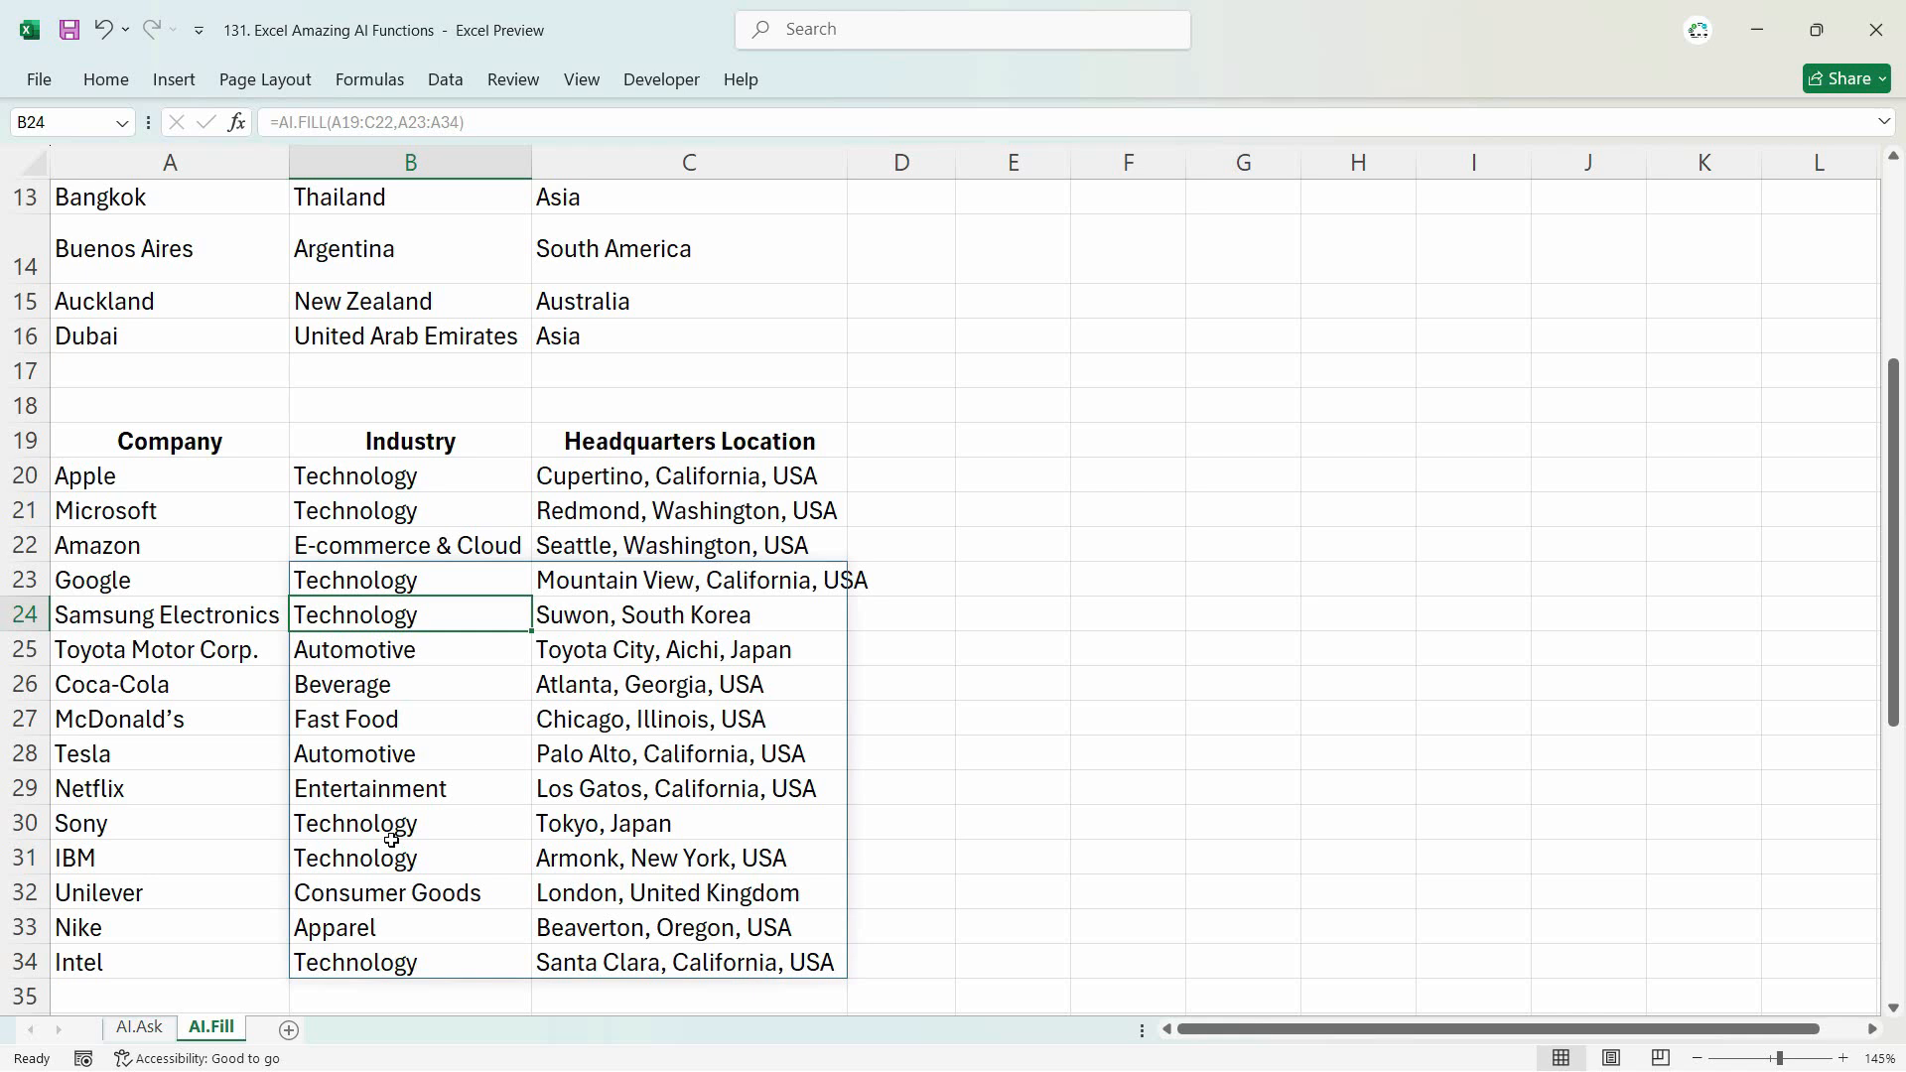
left_click(387, 779)
left_click(390, 750)
key("Right")
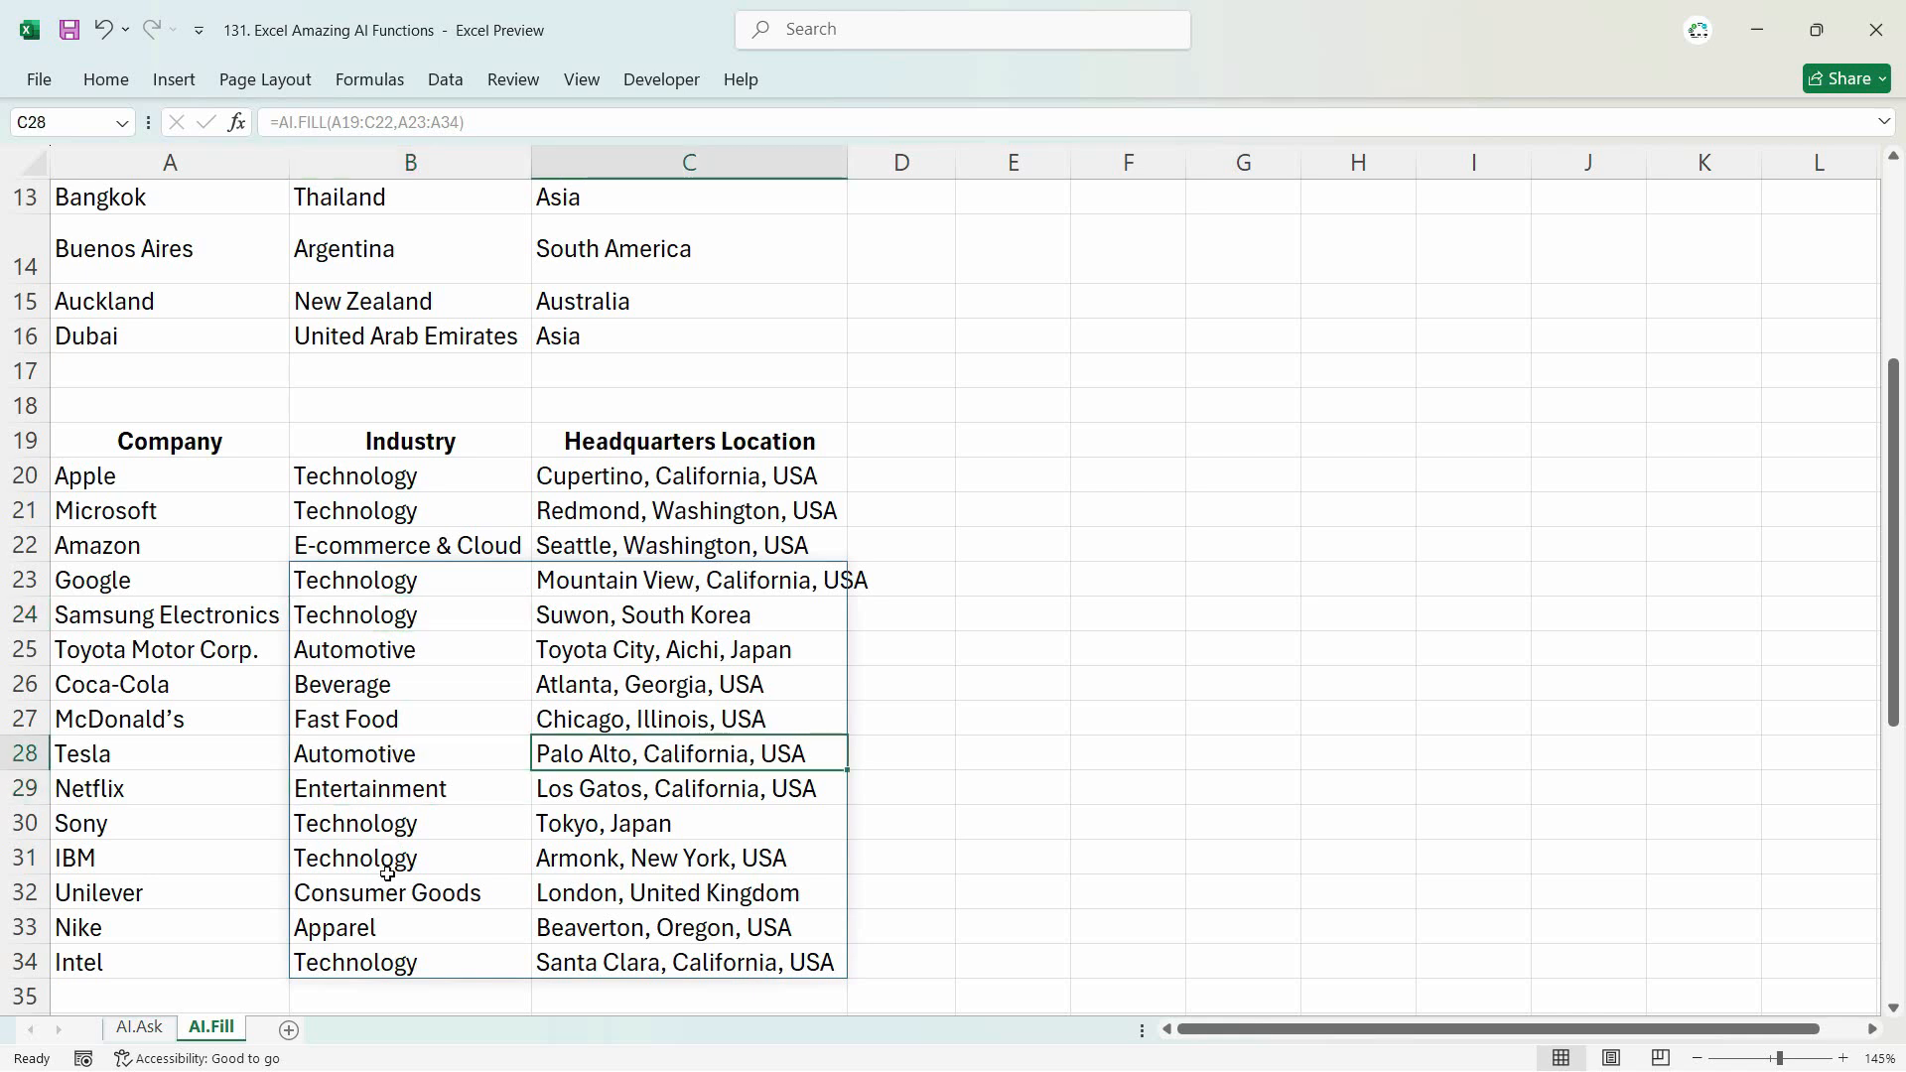